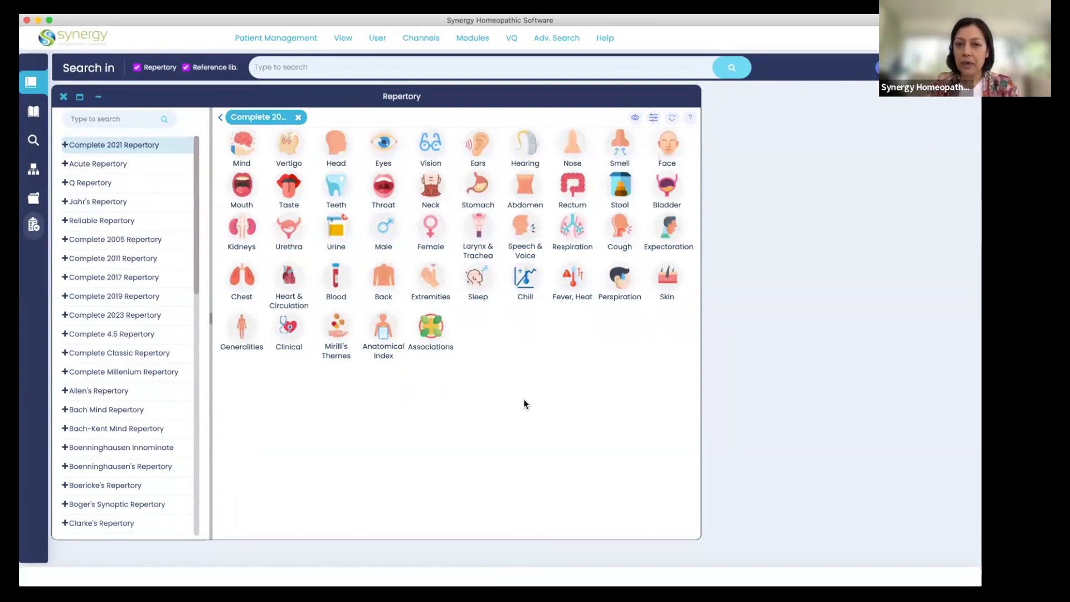
pyautogui.click(605, 38)
pyautogui.click(609, 57)
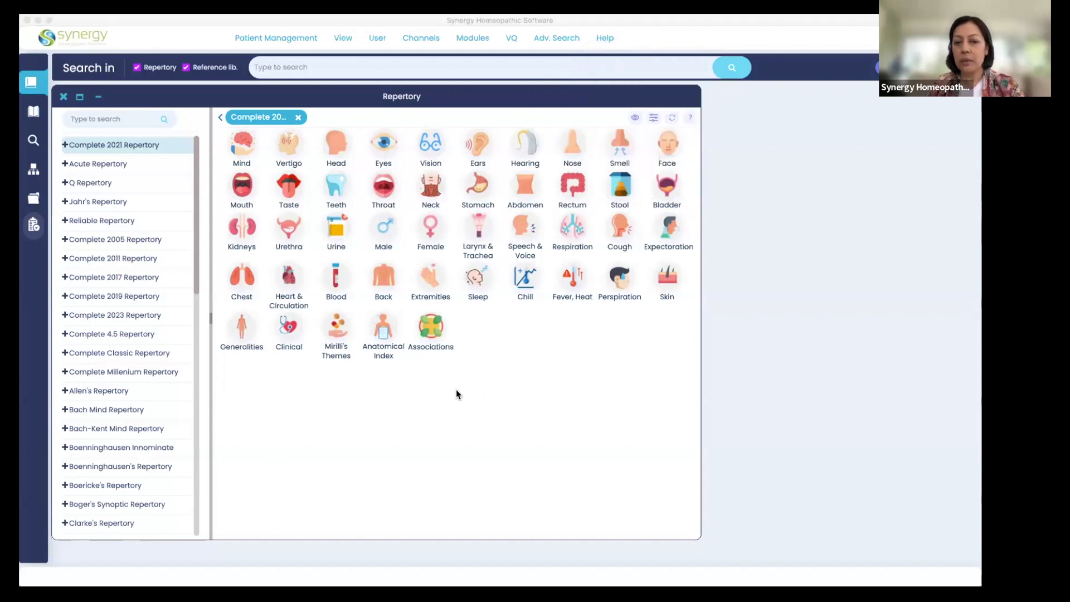
pyautogui.click(343, 202)
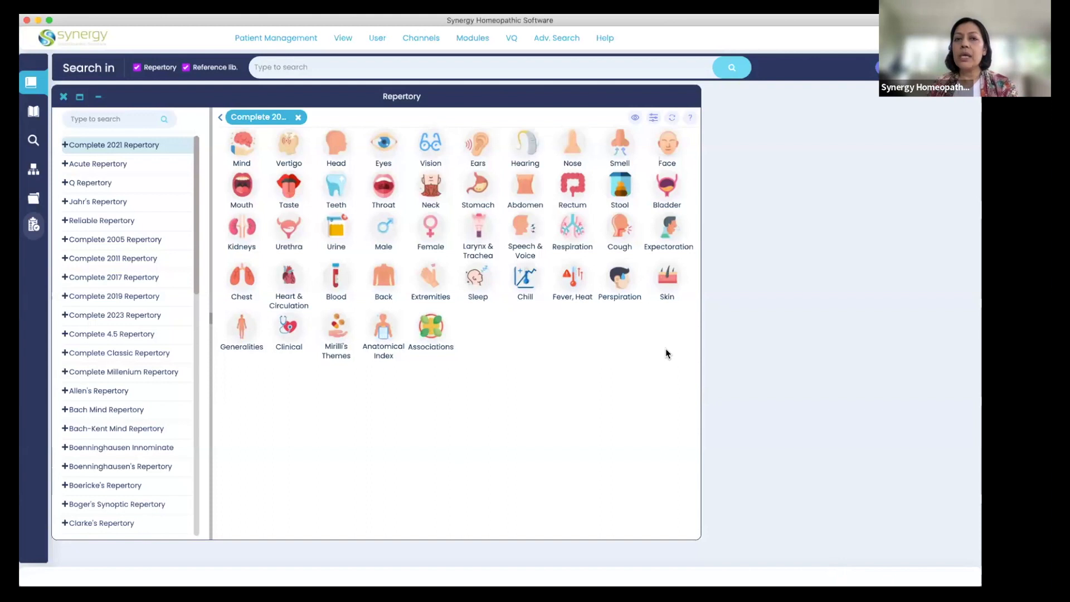
# Review the remedy search form and its remedy and grade selection options, and close it without running a search.
pyautogui.click(549, 39)
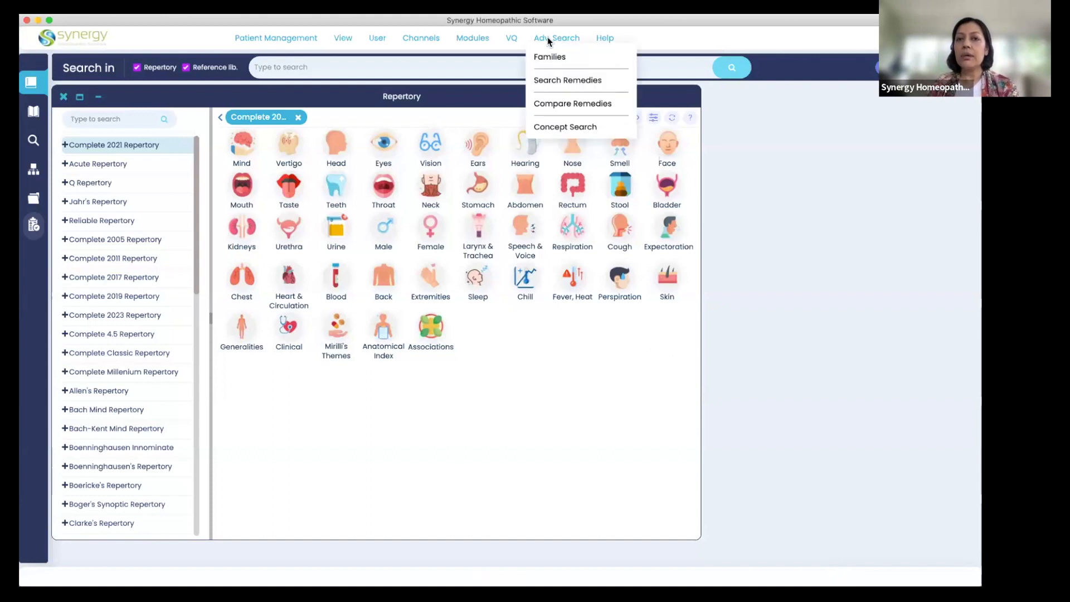
pyautogui.click(553, 81)
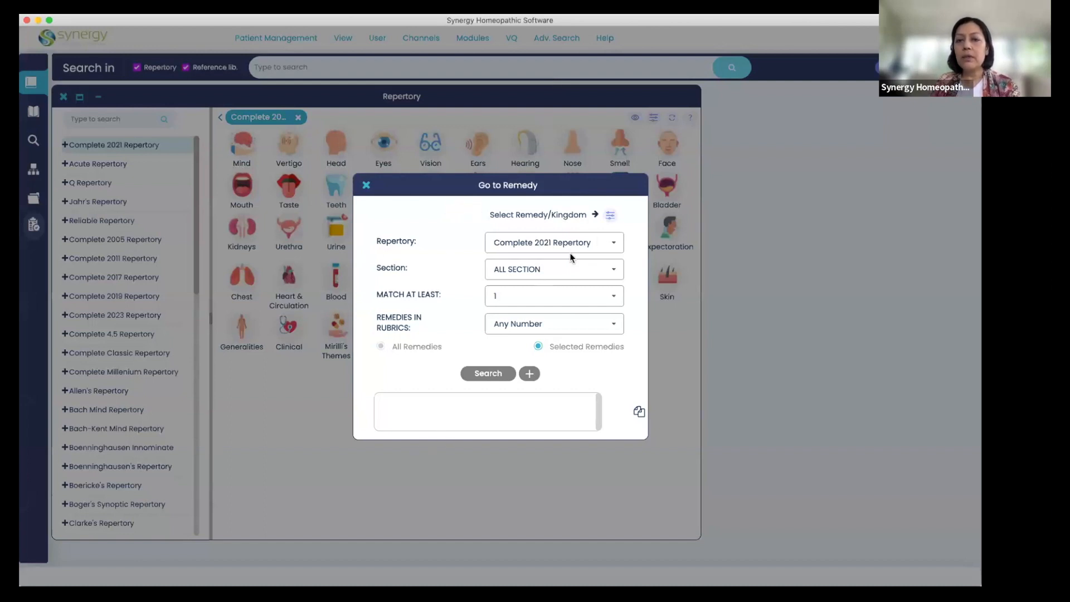
pyautogui.click(610, 215)
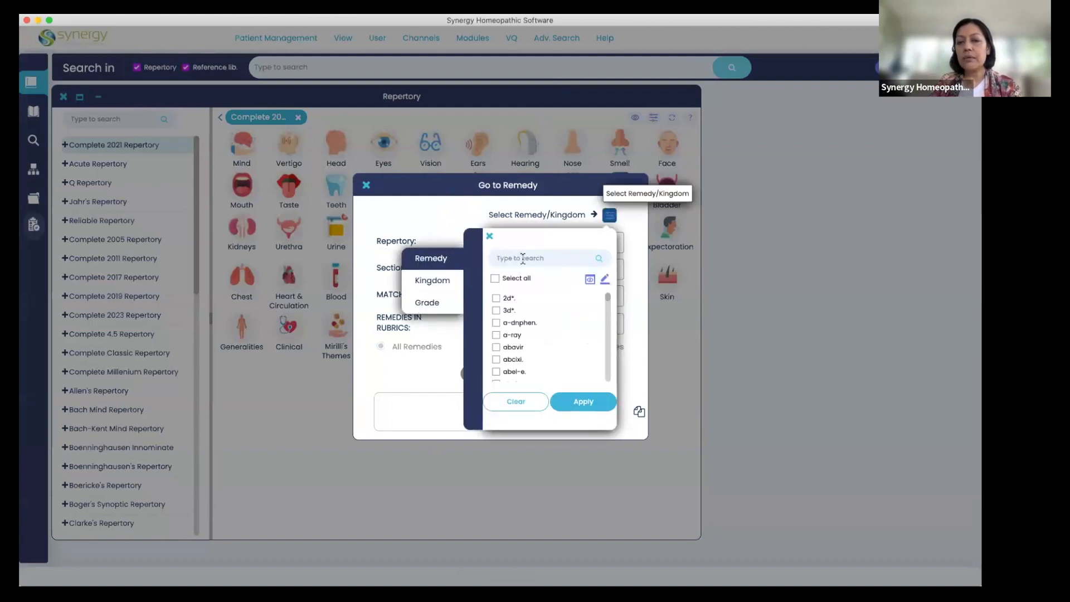
pyautogui.click(429, 300)
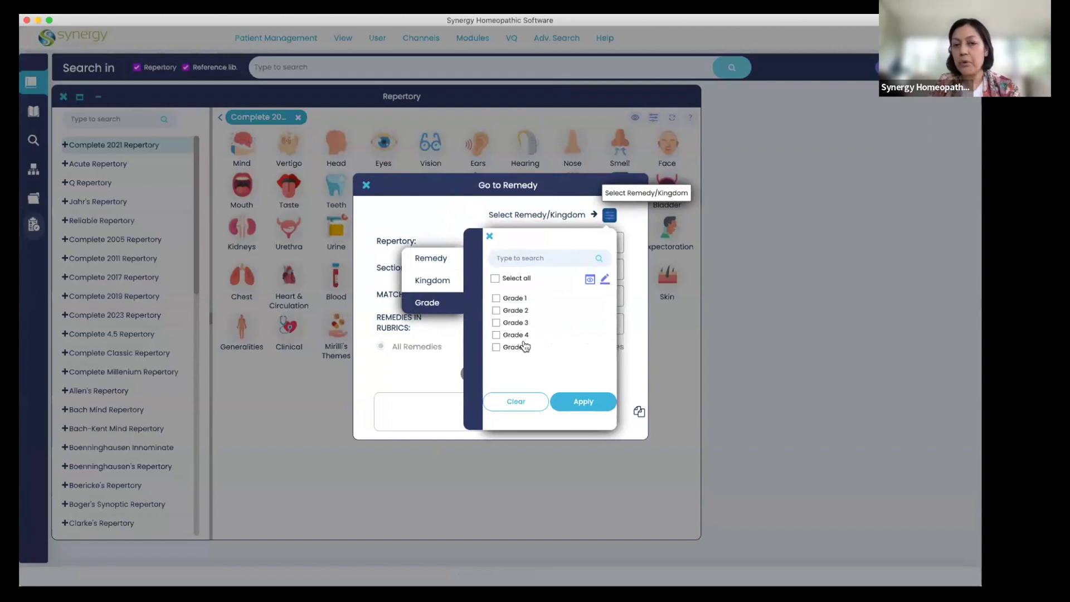
pyautogui.click(489, 235)
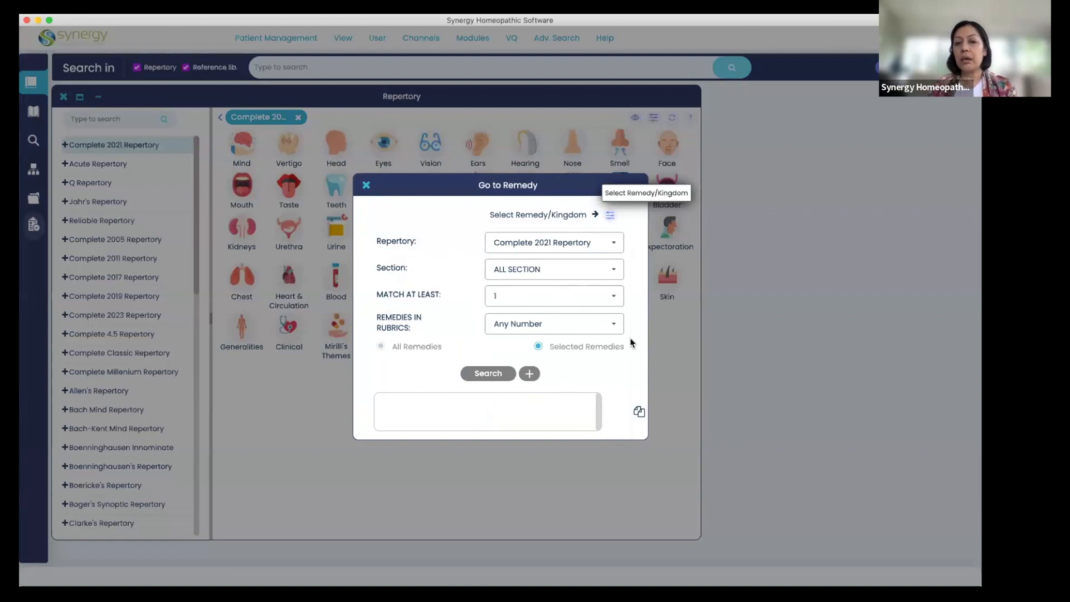
pyautogui.click(366, 186)
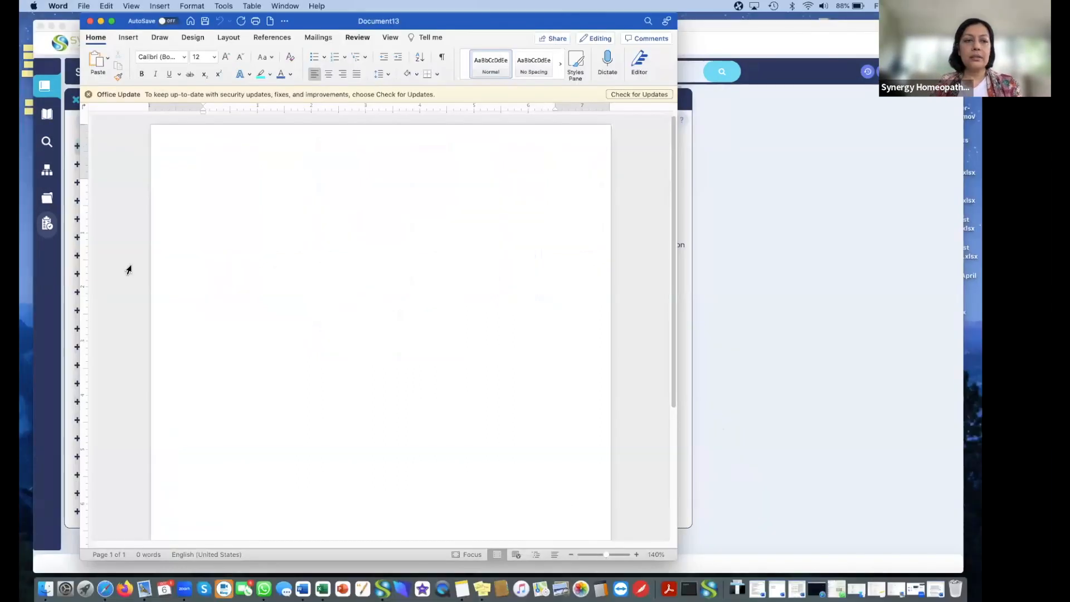
# In Word, narrow the blank document's window and move it aside so the repertory software is visible next to it.
pyautogui.moveTo(78, 279); pyautogui.dragTo(194, 290)
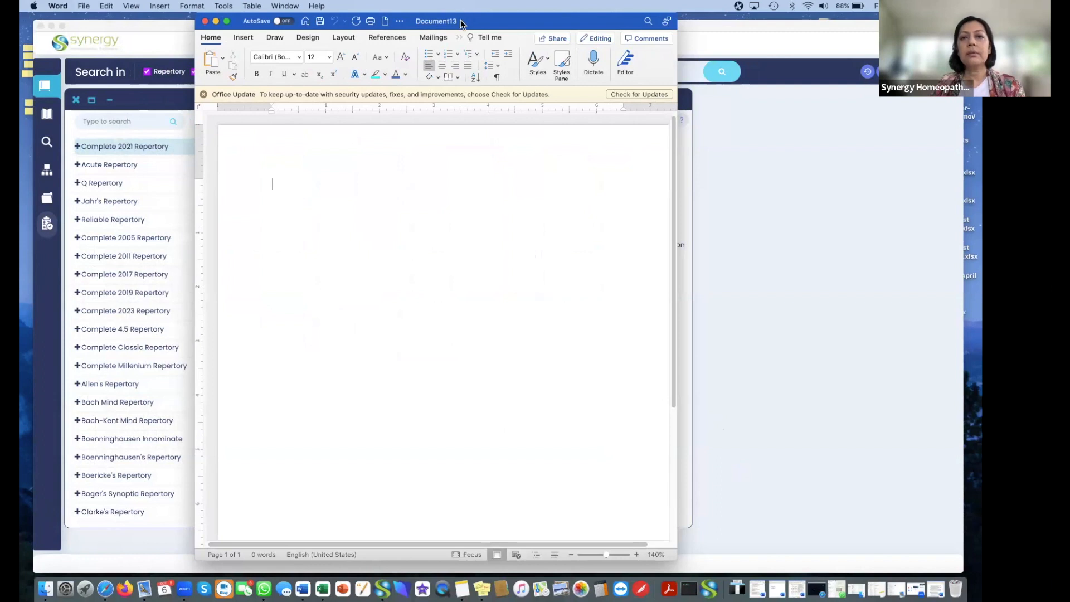
pyautogui.moveTo(484, 21); pyautogui.dragTo(862, 27)
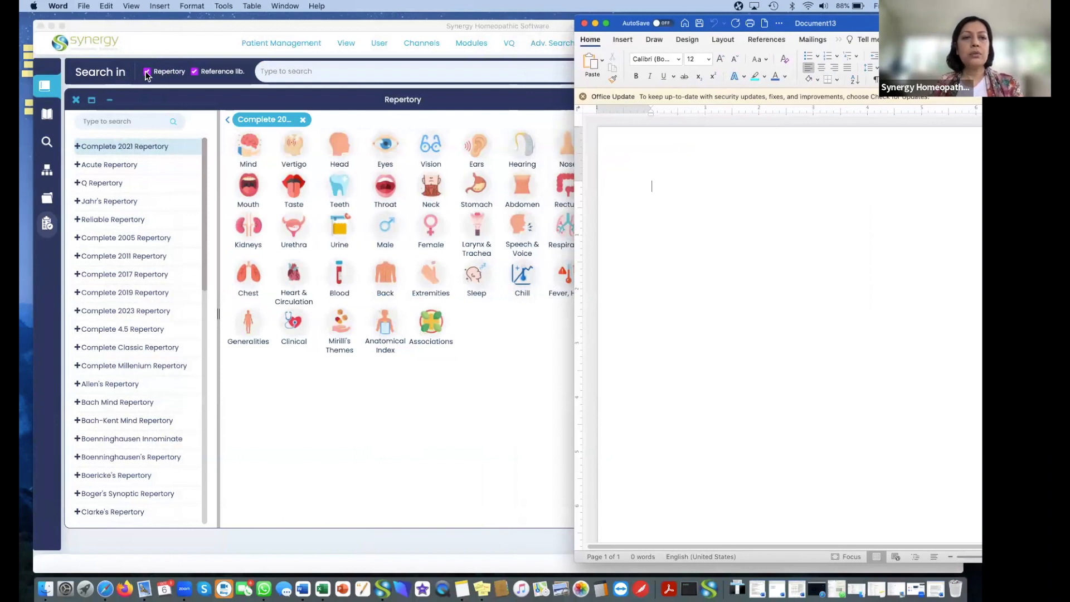
# Create a new patient record with the first name SHS and the last name Training.
pyautogui.click(287, 44)
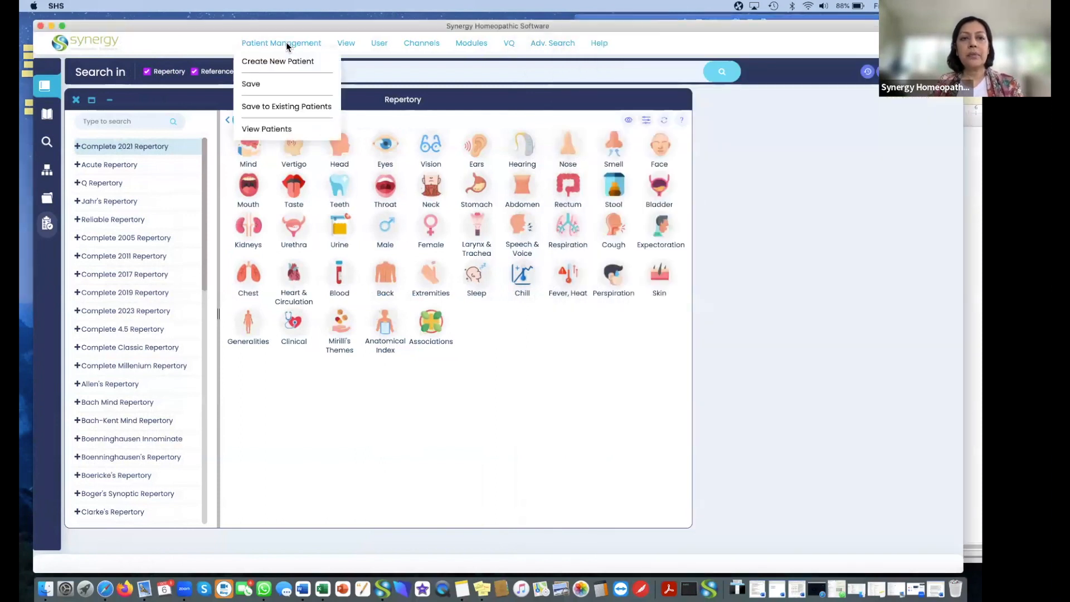
pyautogui.click(285, 60)
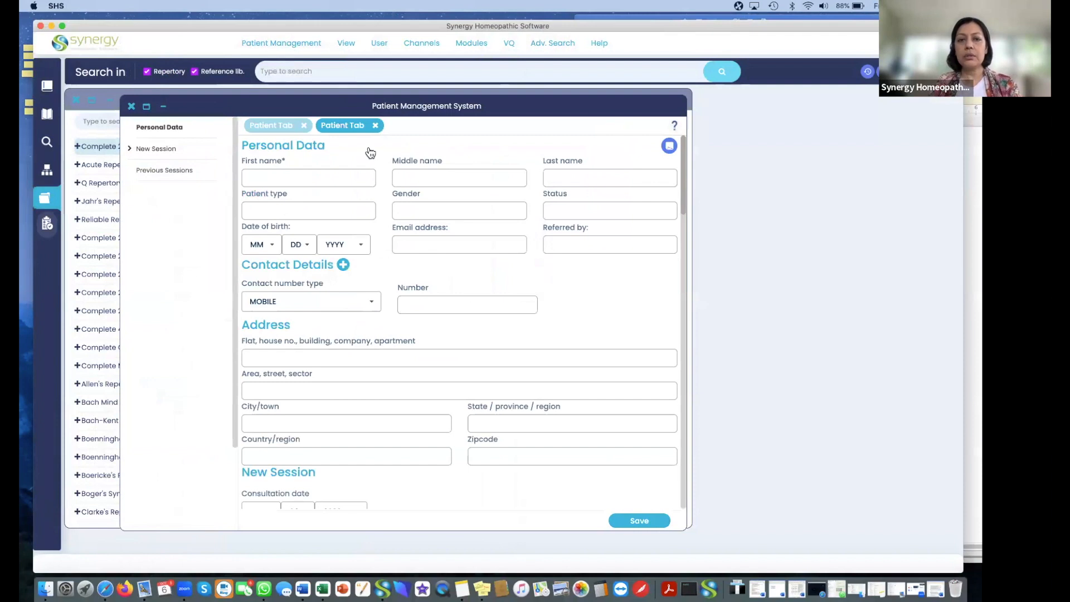
pyautogui.click(314, 177)
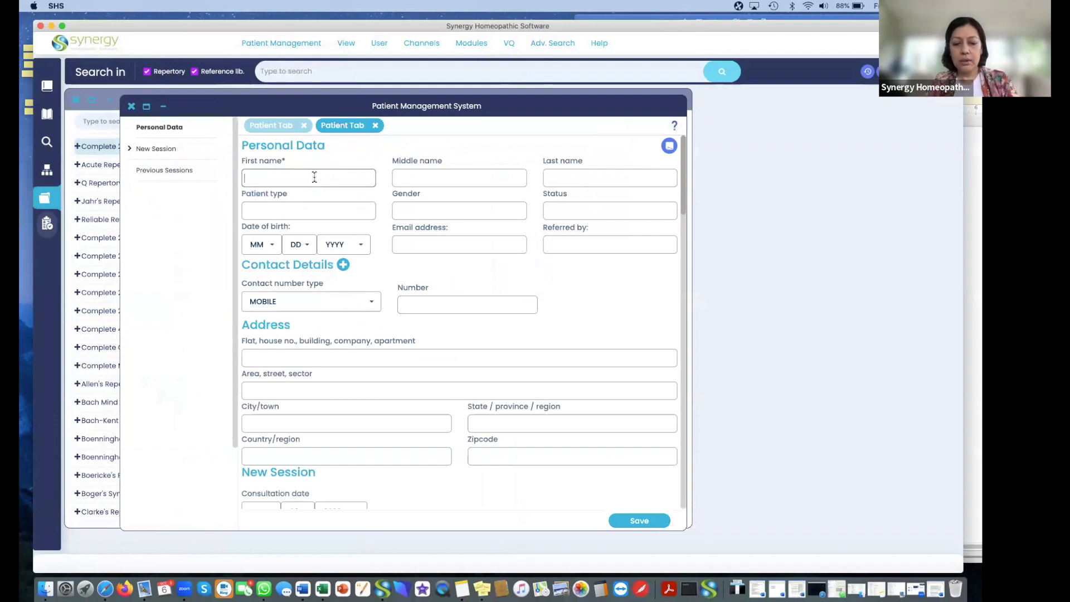
pyautogui.write('SHS')
pyautogui.click(553, 178)
pyautogui.write('Training')
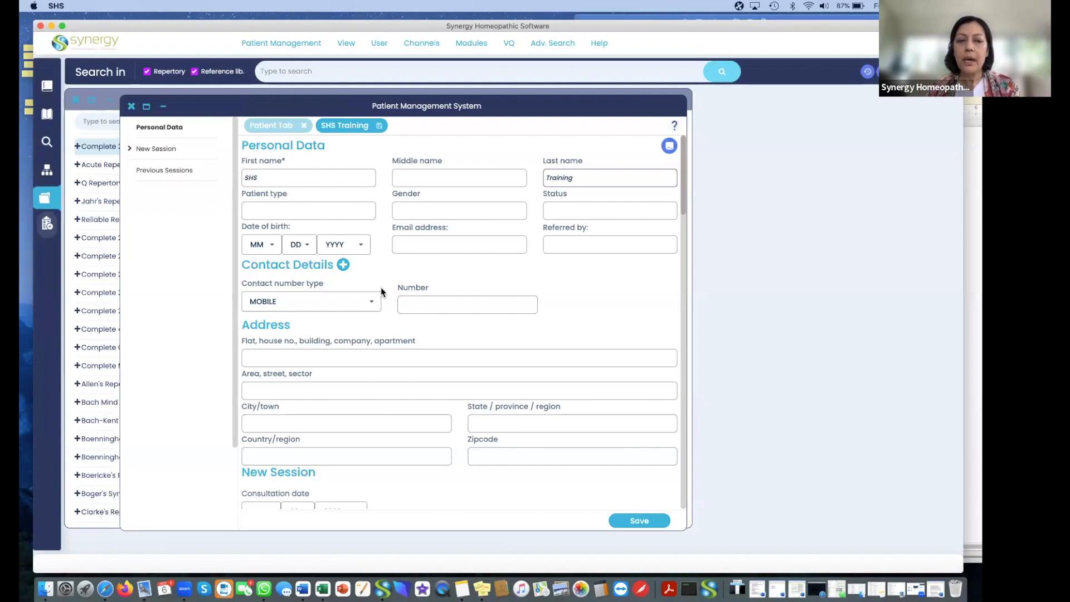
# Record the new session's symptoms on separate lines: "spasmodic vomiting", "fever", "aches and pains < night < fever" and "Thirstless".
pyautogui.scroll(-10, 381, 290)
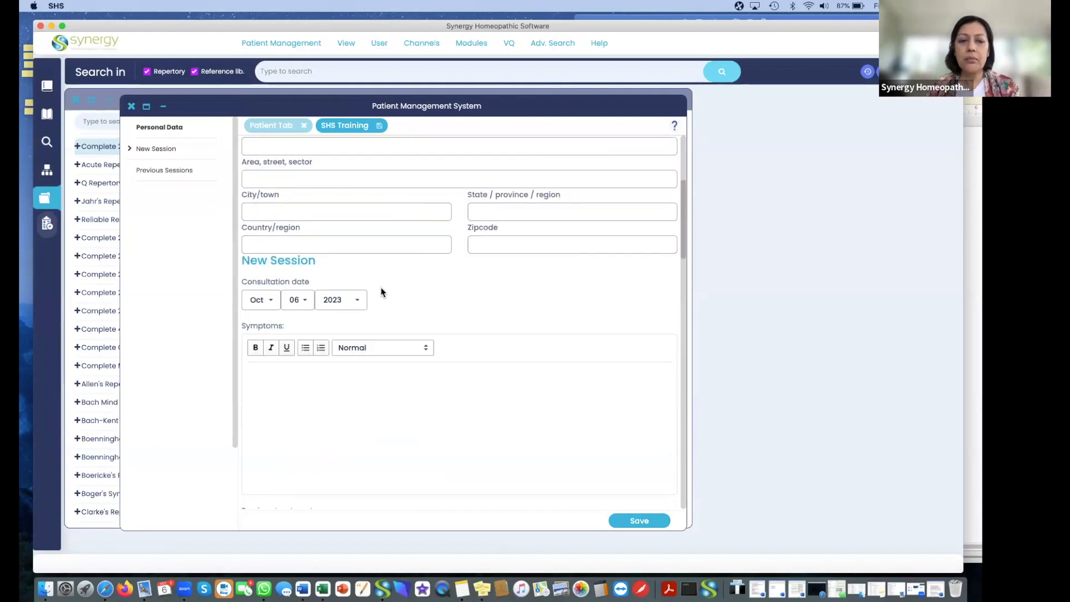
pyautogui.scroll(-2, 380, 287)
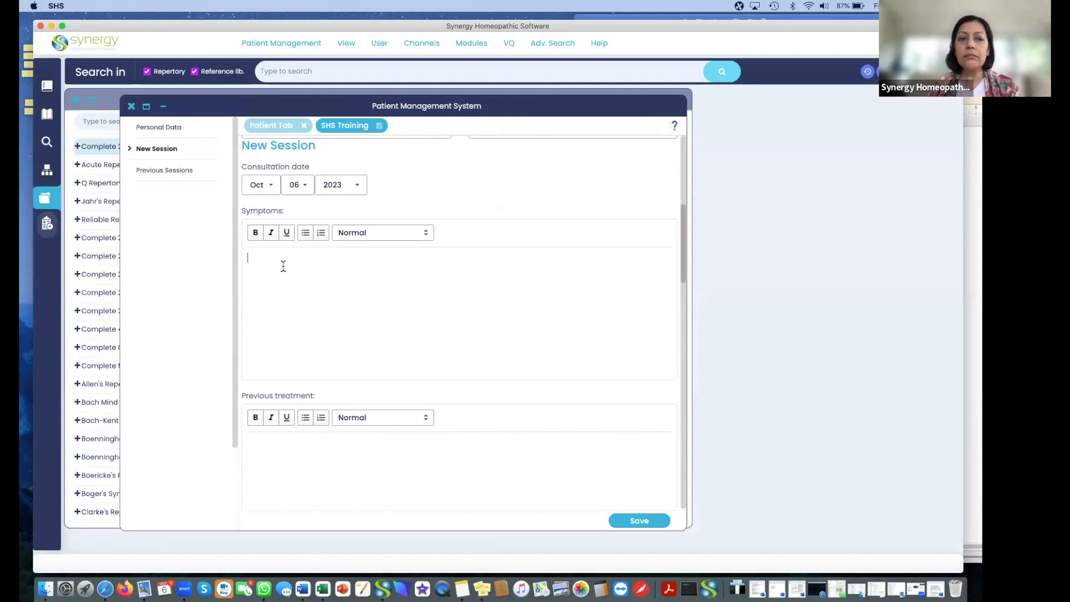
pyautogui.write('spasmodic vomiting')
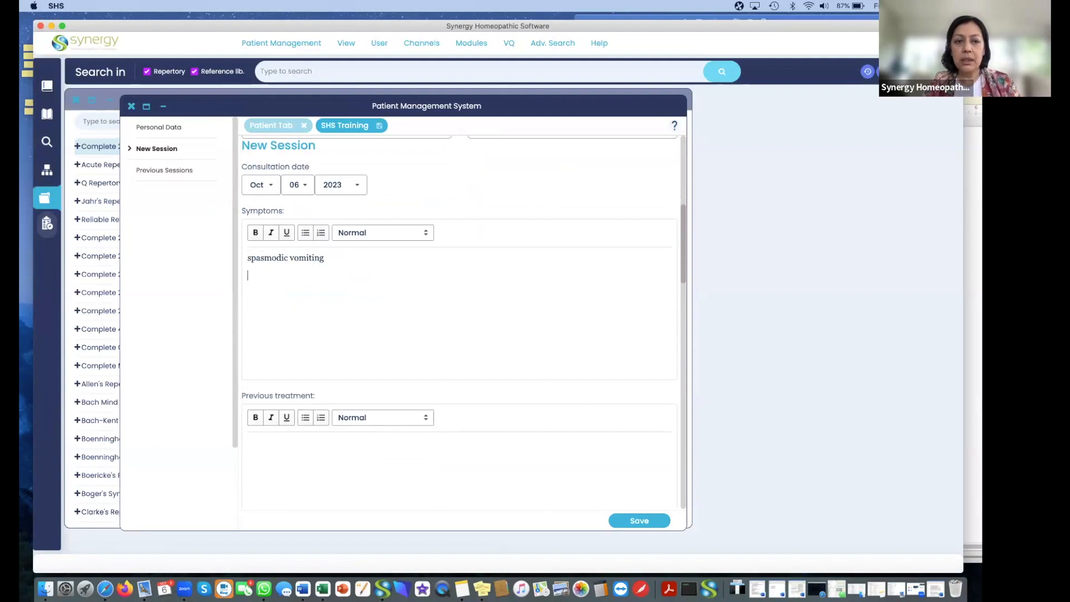
pyautogui.press('Return')
pyautogui.write('fever ')
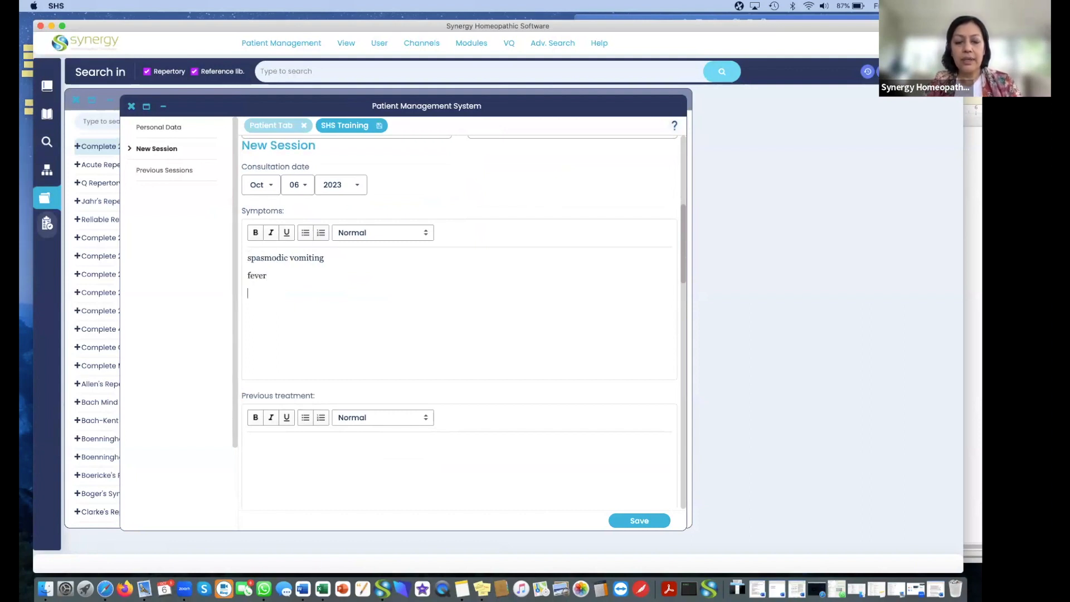
pyautogui.write('aches and ')
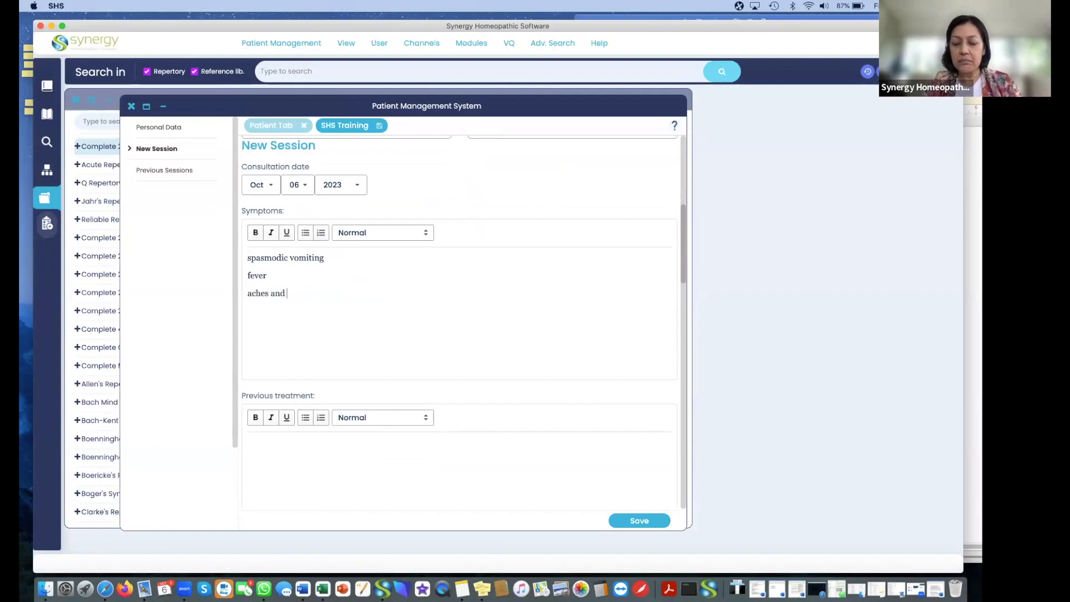
pyautogui.write('pain')
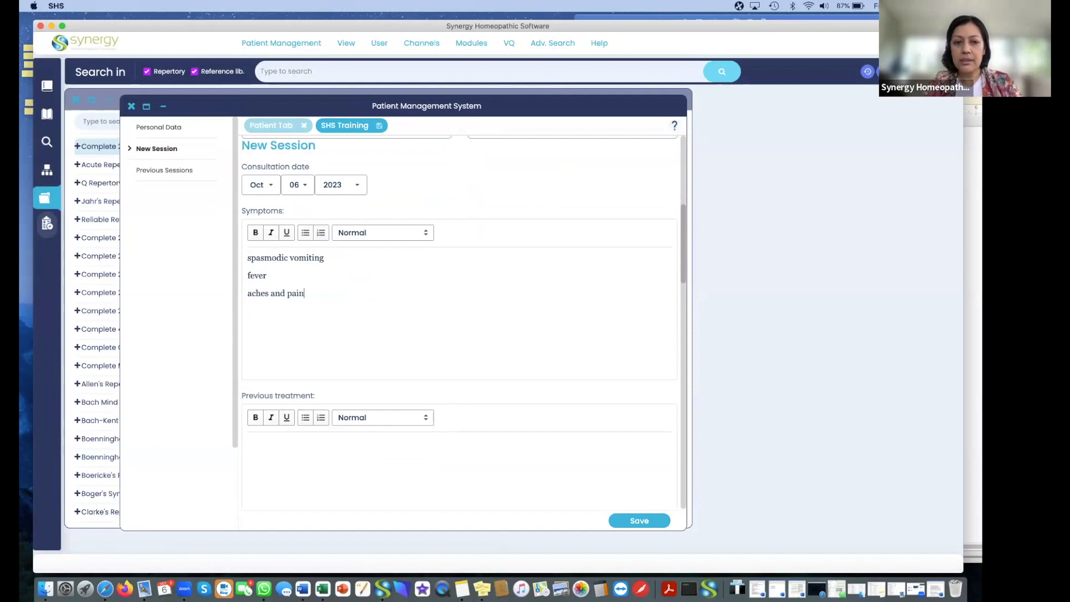
pyautogui.write('s < ')
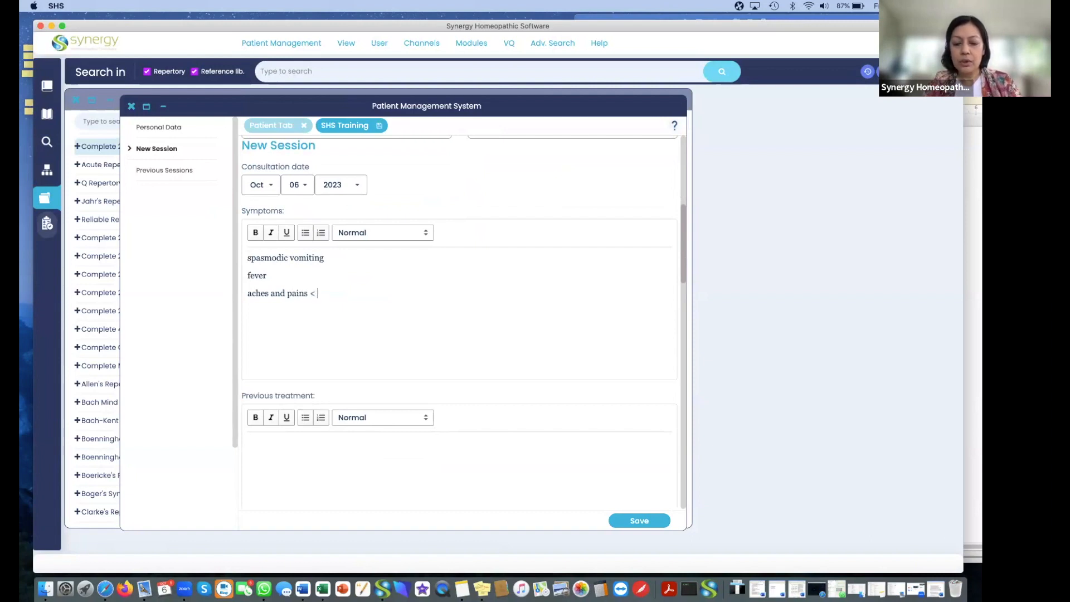
pyautogui.write('night < fever')
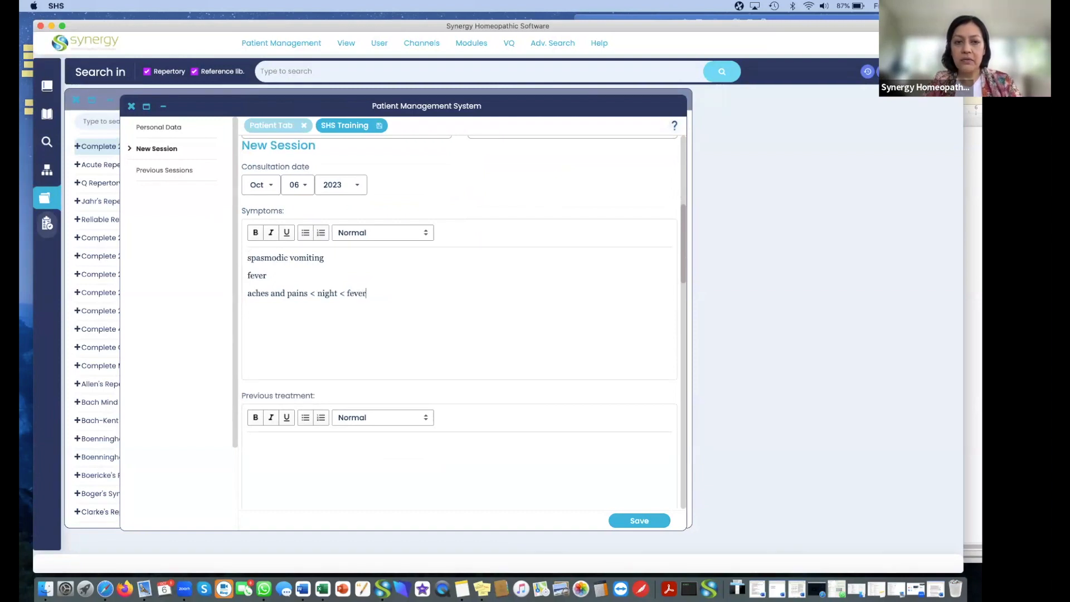
pyautogui.press('Return')
pyautogui.write('Thirstlesss')
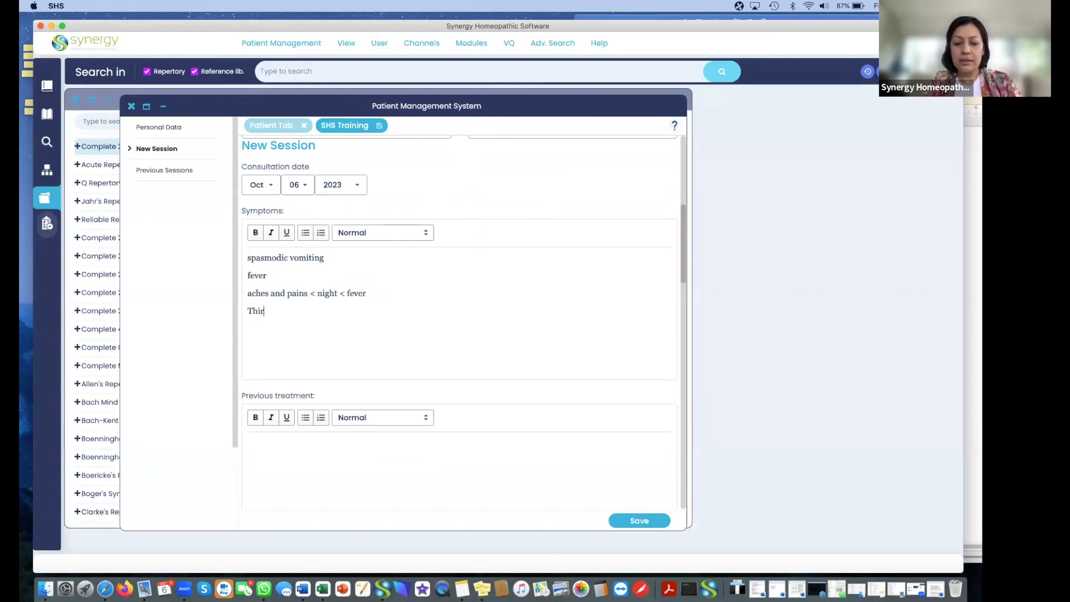
pyautogui.press('BackSpace')
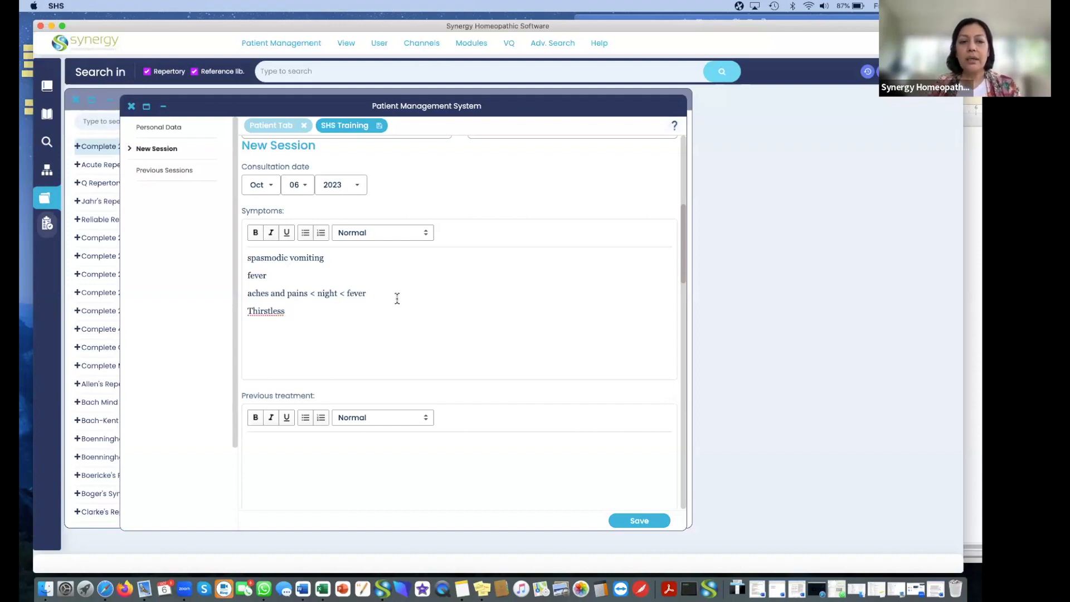
# Enter "Gels" as the previous treatment in the new session.
pyautogui.scroll(2, 397, 299)
pyautogui.scroll(-3, 397, 299)
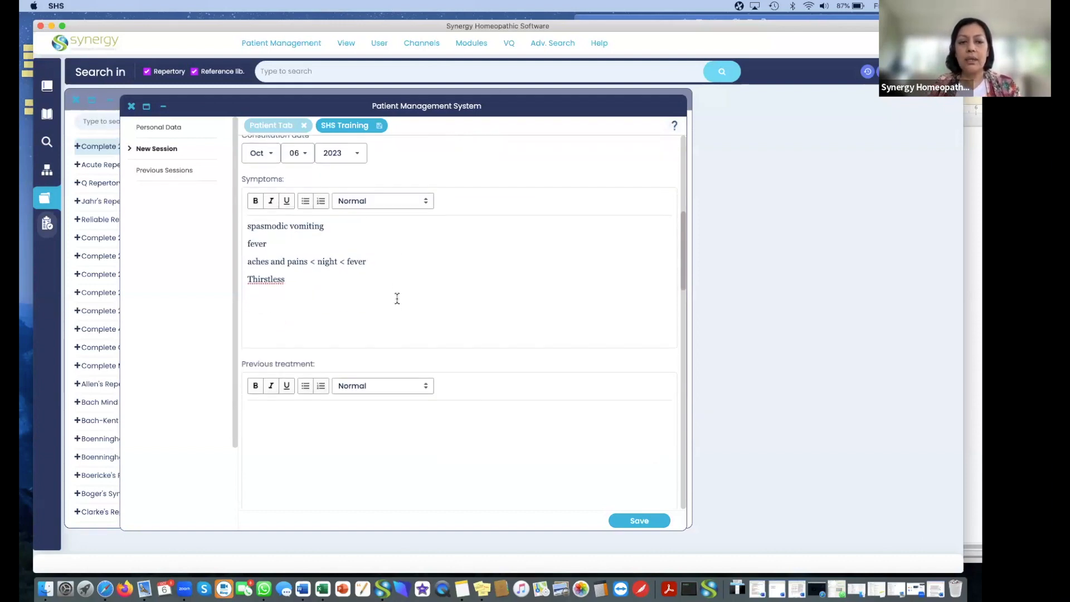
pyautogui.scroll(-1, 397, 298)
pyautogui.click(347, 384)
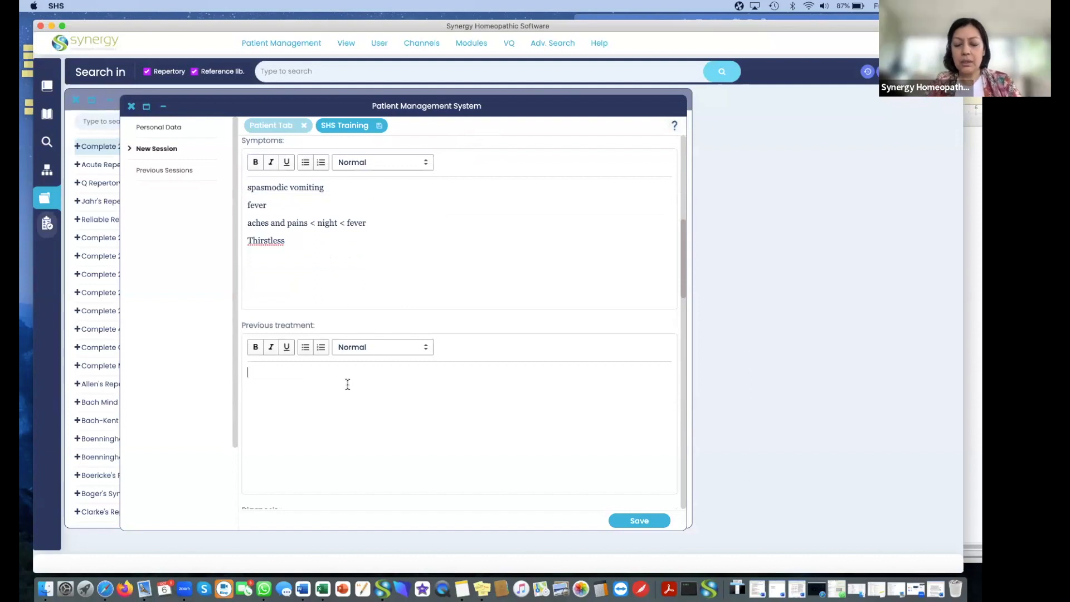
pyautogui.write('Gels')
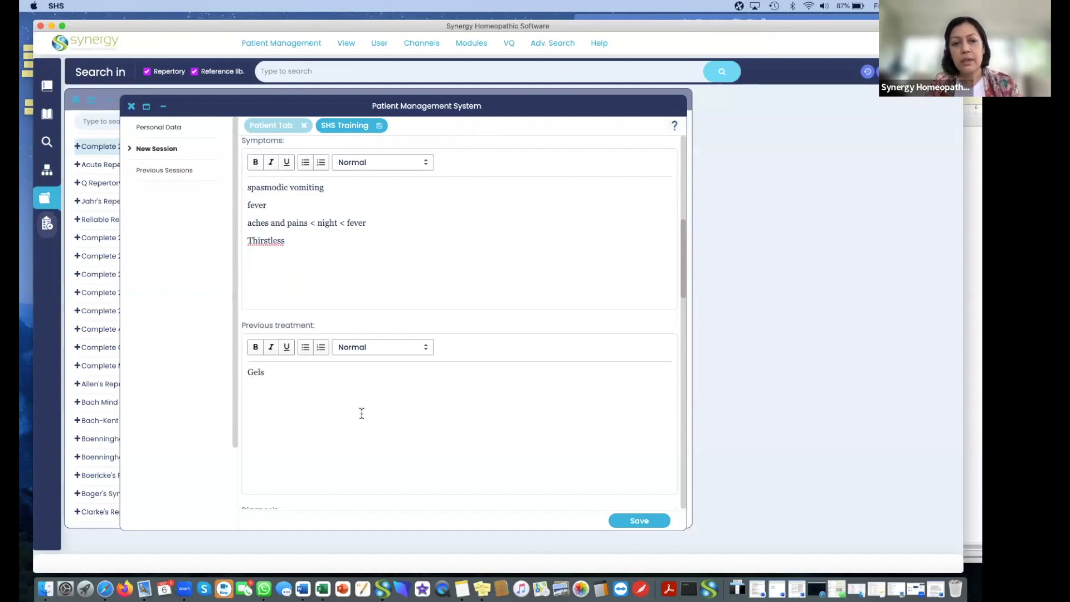
# Try to transfer all four symptom lines into the blank Word document, and clear the pasted text.
pyautogui.scroll(2, 352, 415)
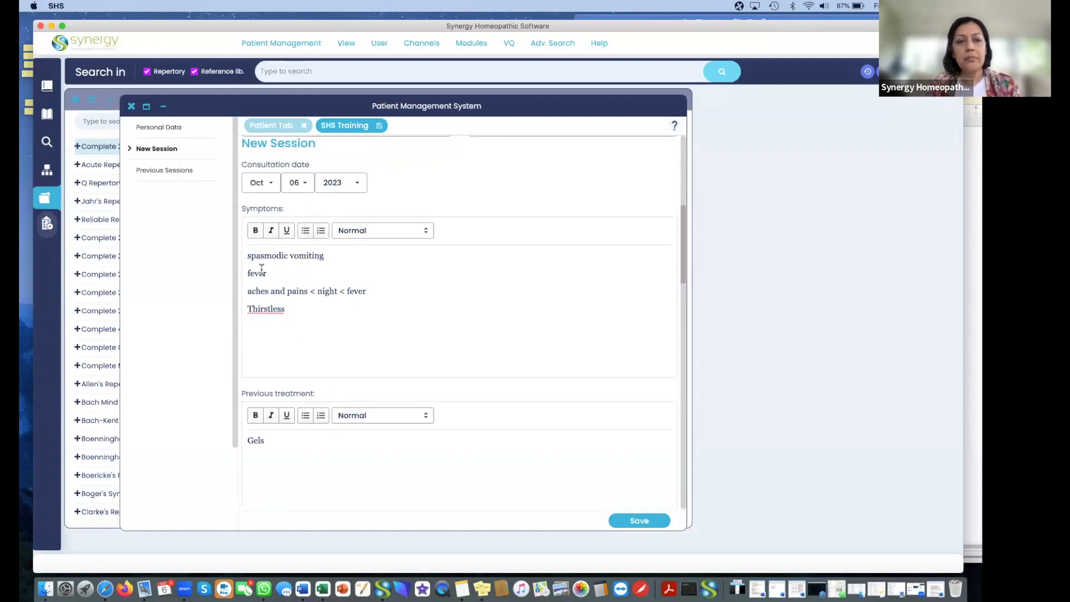
pyautogui.moveTo(247, 254); pyautogui.dragTo(298, 308)
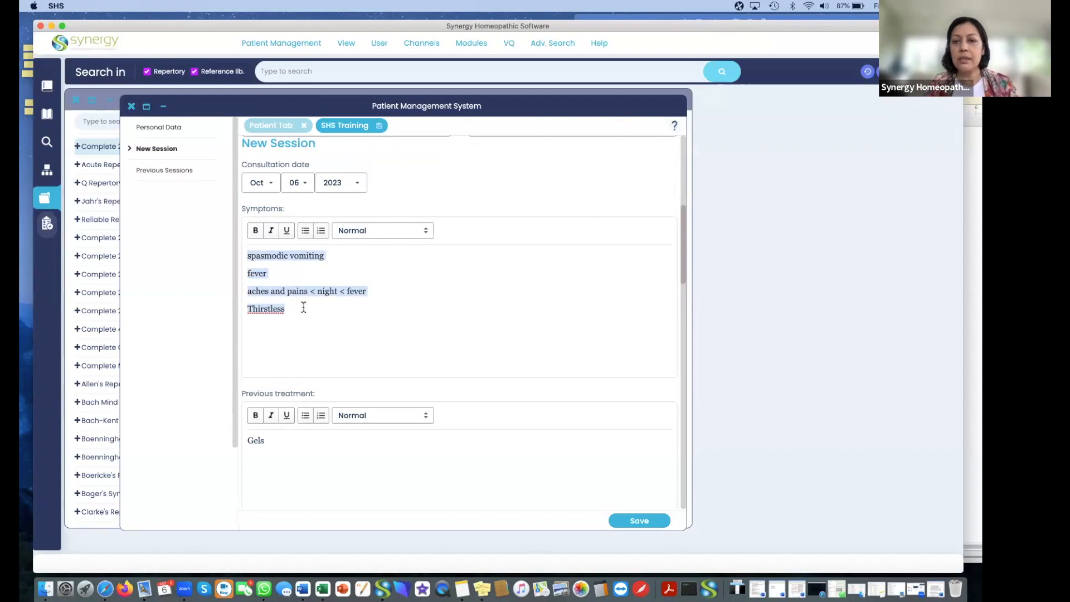
pyautogui.click(973, 441)
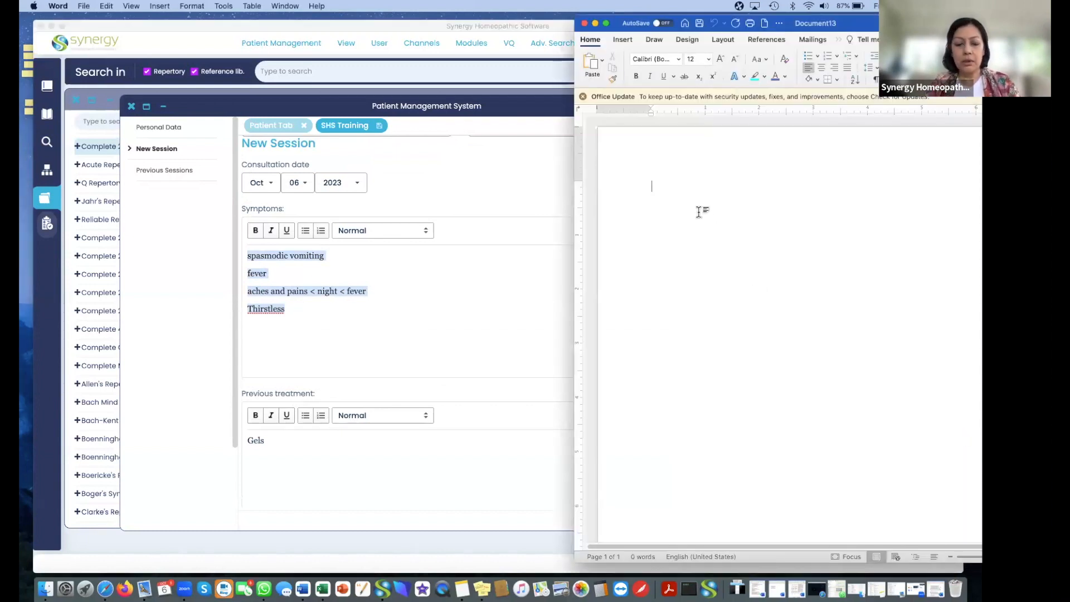
pyautogui.write('CR21 - mind; foolish behavior(141) CR21 - mind; growling like a dog(13) CR21 - mind; frivolous(25)')
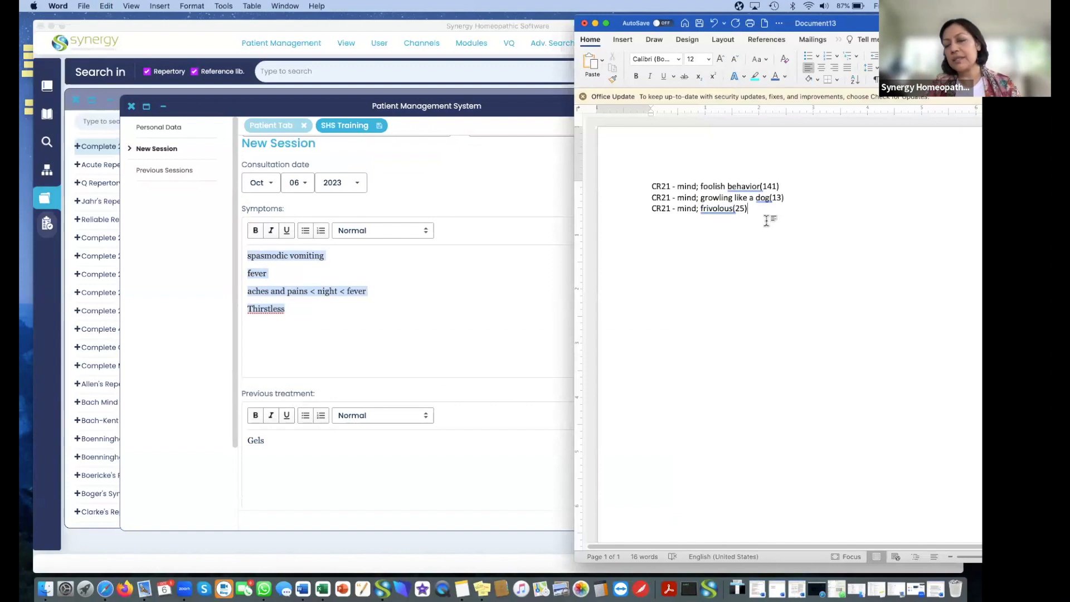
pyautogui.moveTo(759, 207); pyautogui.dragTo(660, 184)
pyautogui.press('BackSpace')
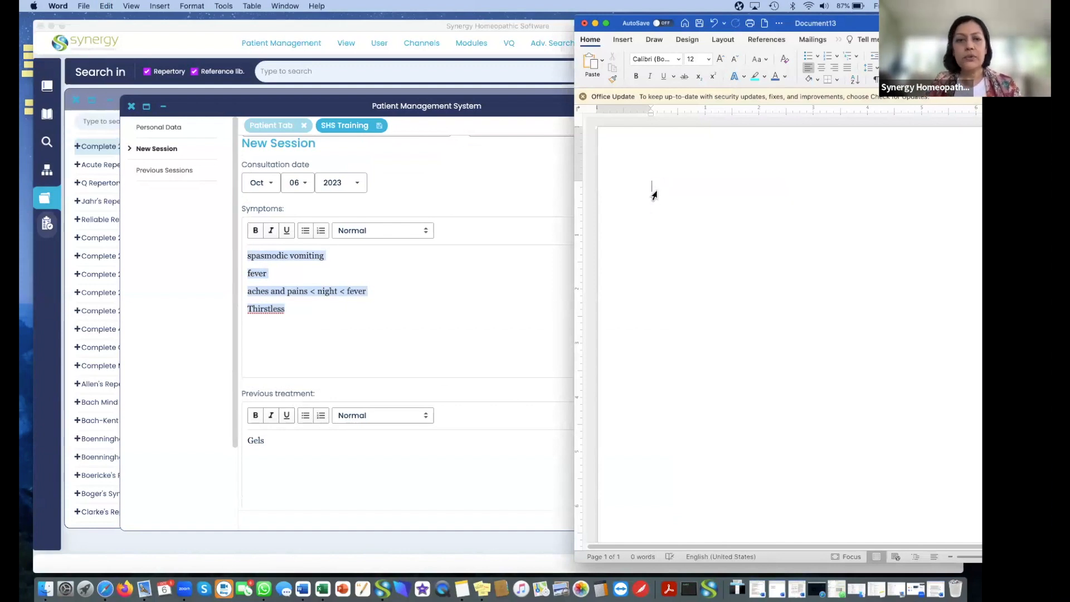
# Copy the selected symptom lines from the patient's session and paste them into the empty Word document.
pyautogui.rightClick(268, 256)
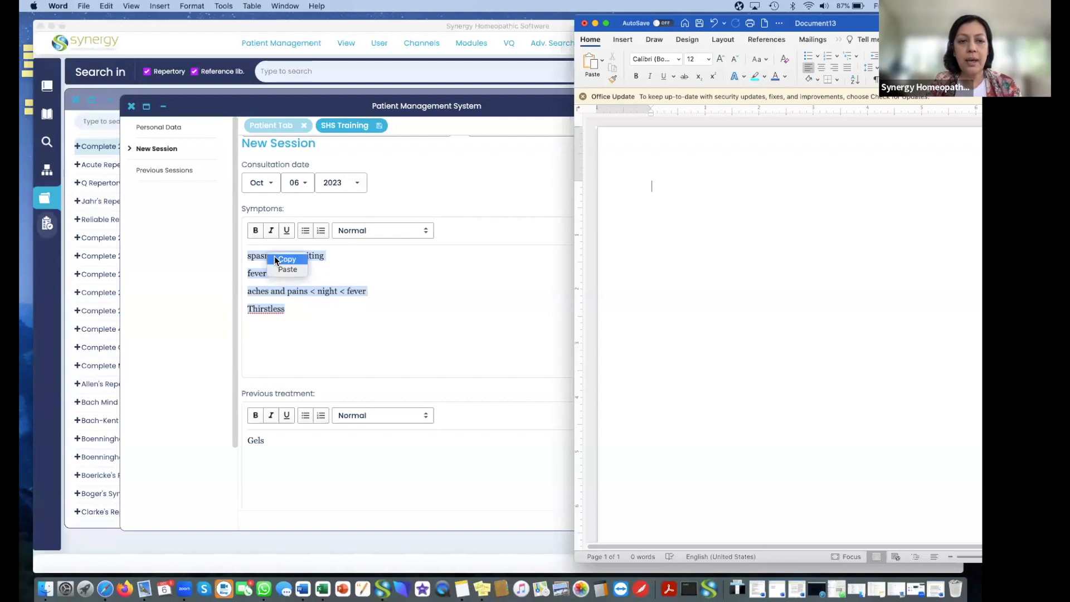
pyautogui.click(276, 260)
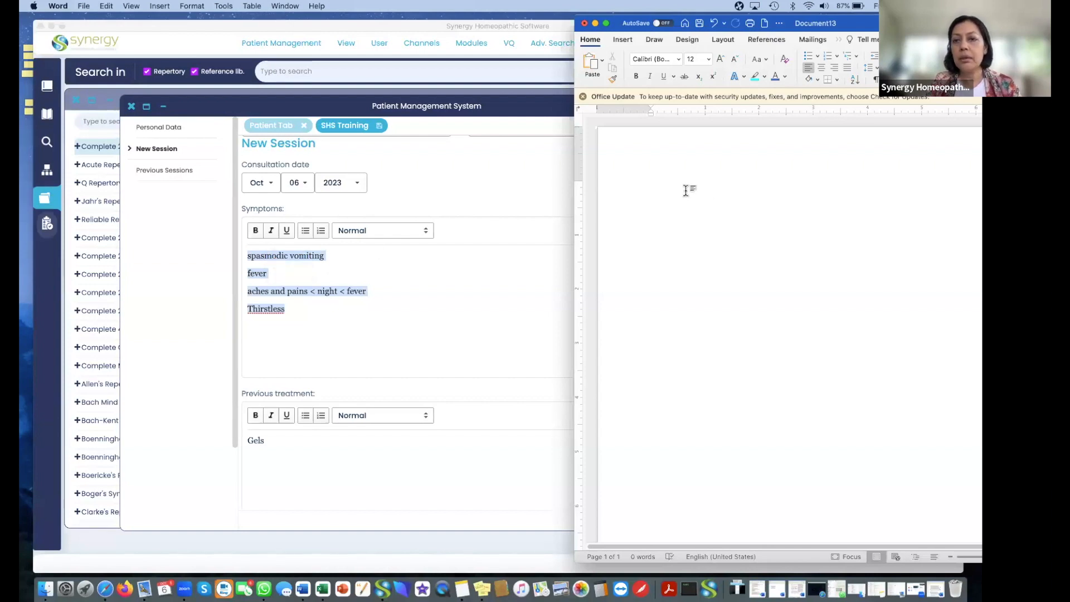
pyautogui.press('super+v')
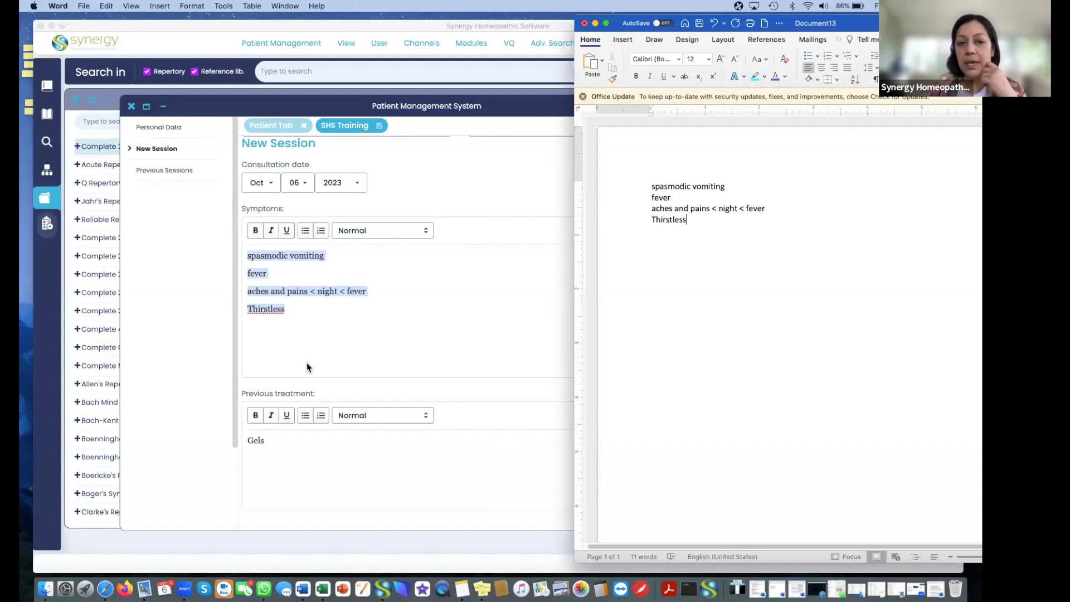
# Copy the symptom lines again and paste a second set into the Word document, starting it on its own line after "Thirst".
pyautogui.rightClick(261, 277)
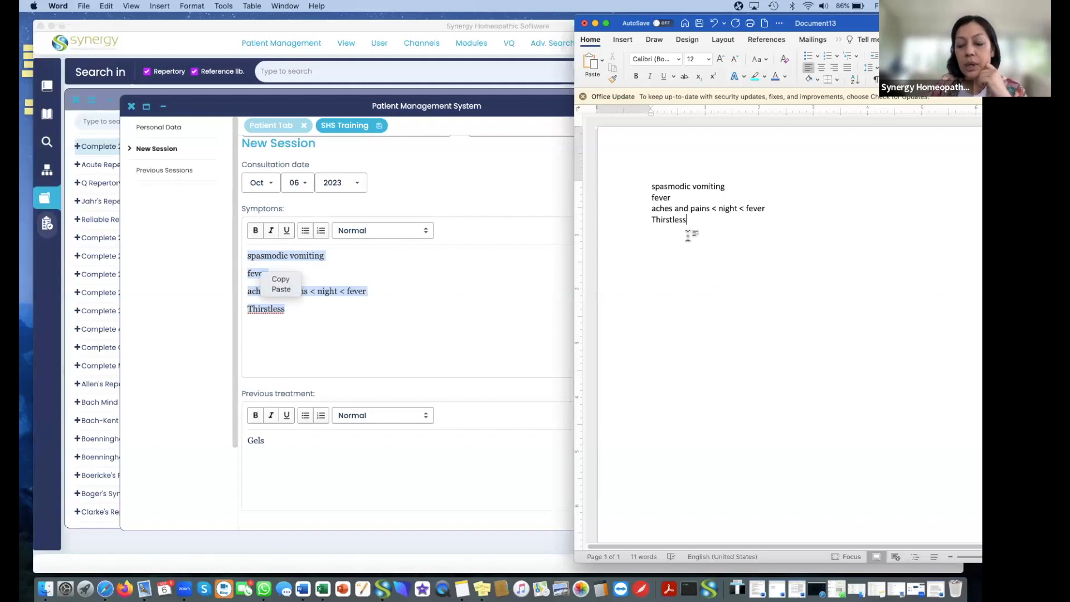
pyautogui.click(669, 262)
pyautogui.rightClick(670, 264)
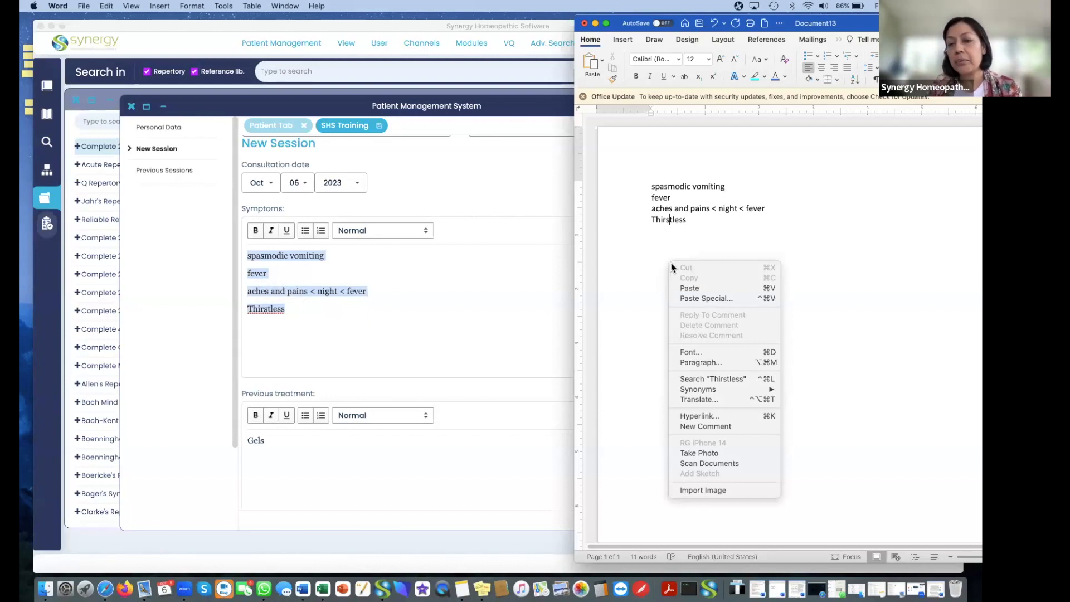
pyautogui.click(689, 288)
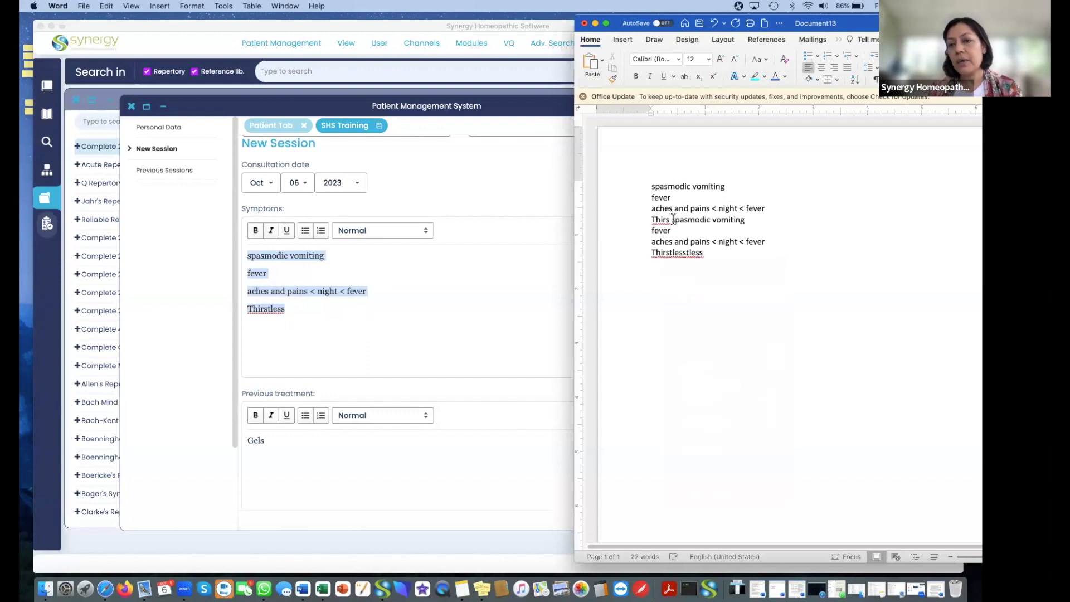
pyautogui.click(673, 219)
pyautogui.press('Return')
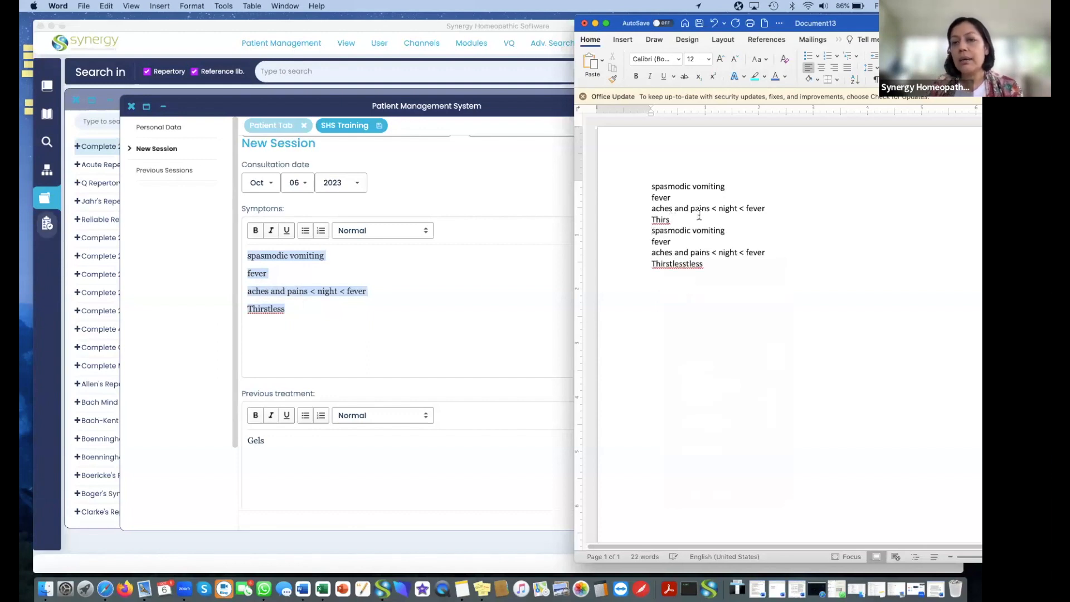
pyautogui.write('t')
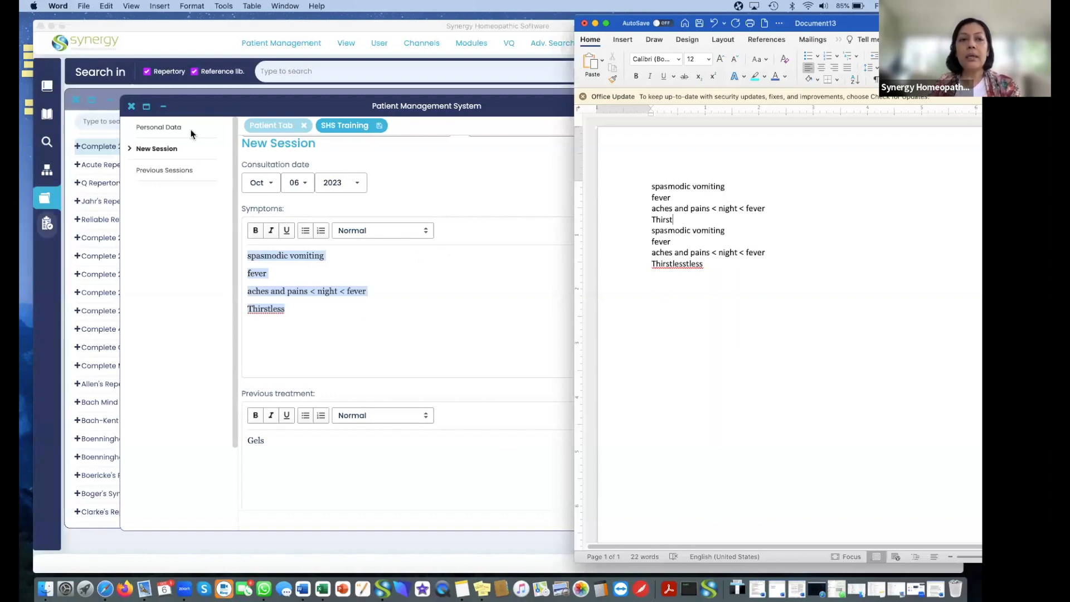
# Close the patient record in the homeopathic software without saving it.
pyautogui.click(130, 109)
pyautogui.click(131, 108)
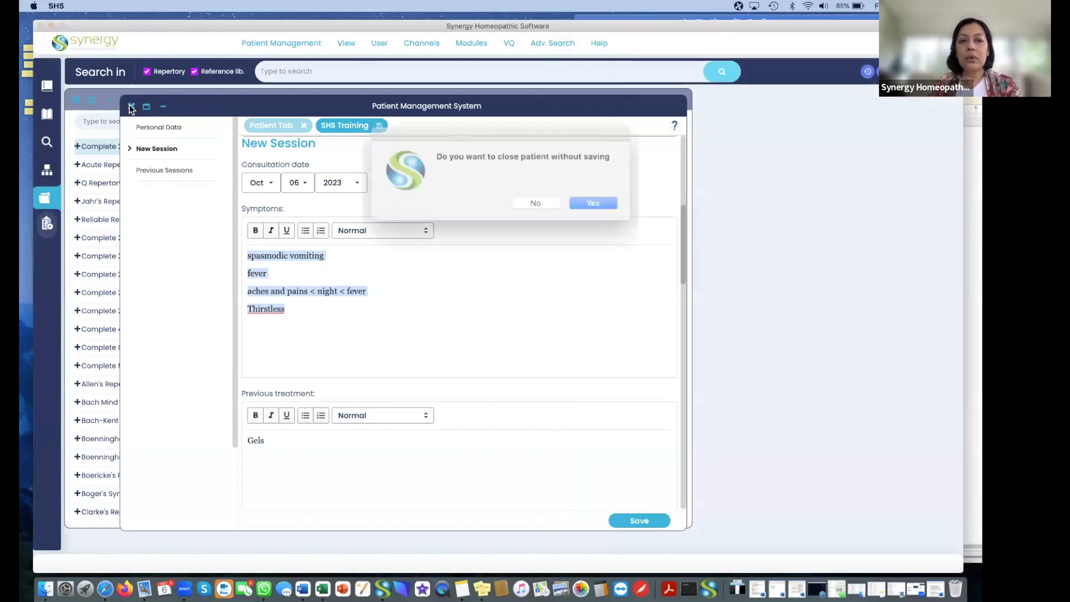
pyautogui.click(580, 199)
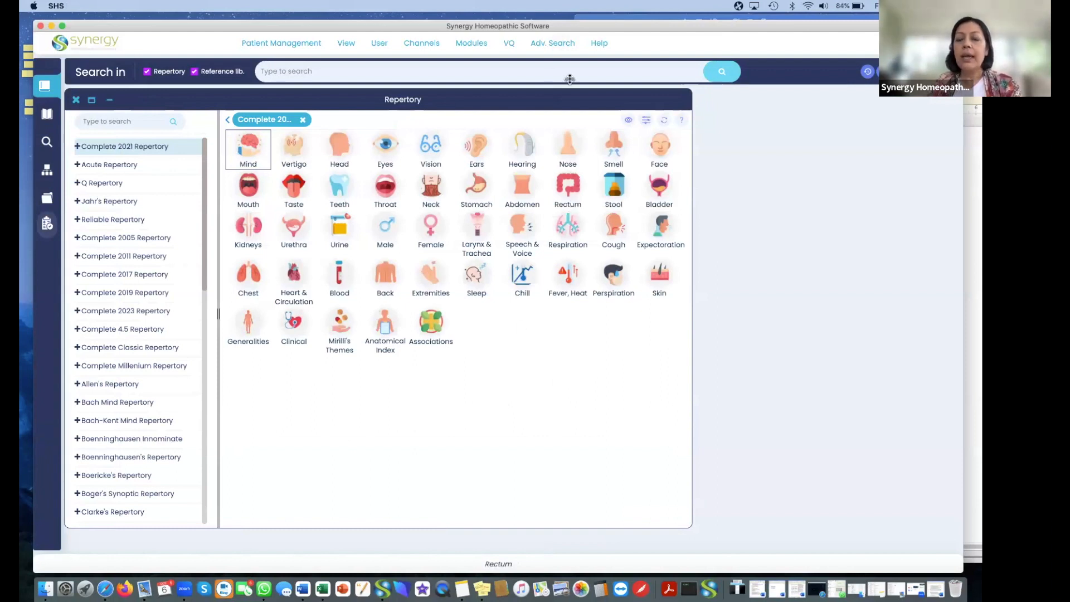
# Start a remedy search and select the remedy "puls." for it.
pyautogui.click(565, 45)
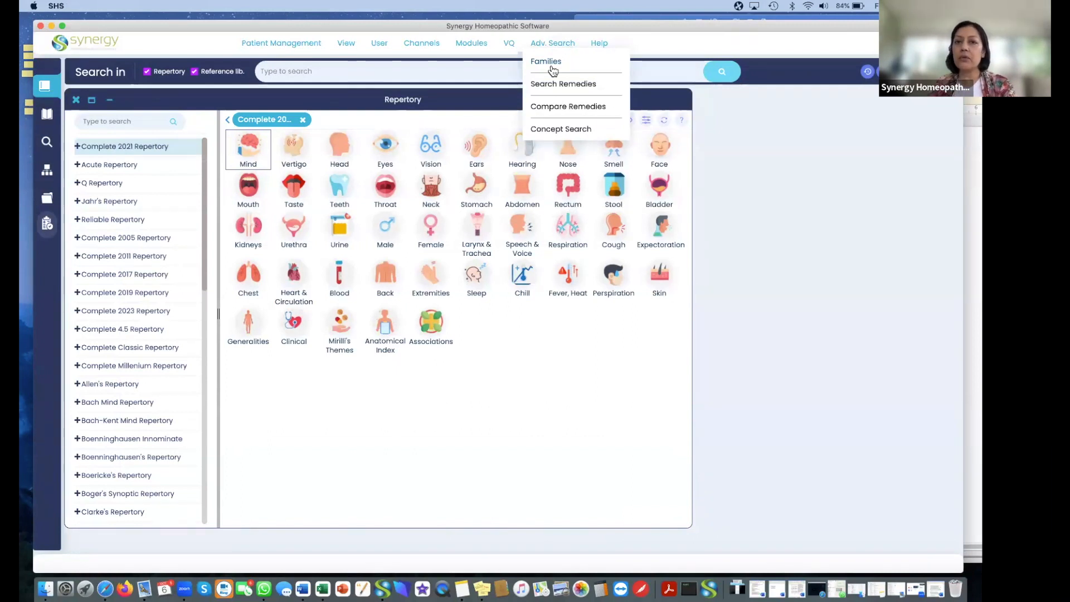
pyautogui.click(550, 84)
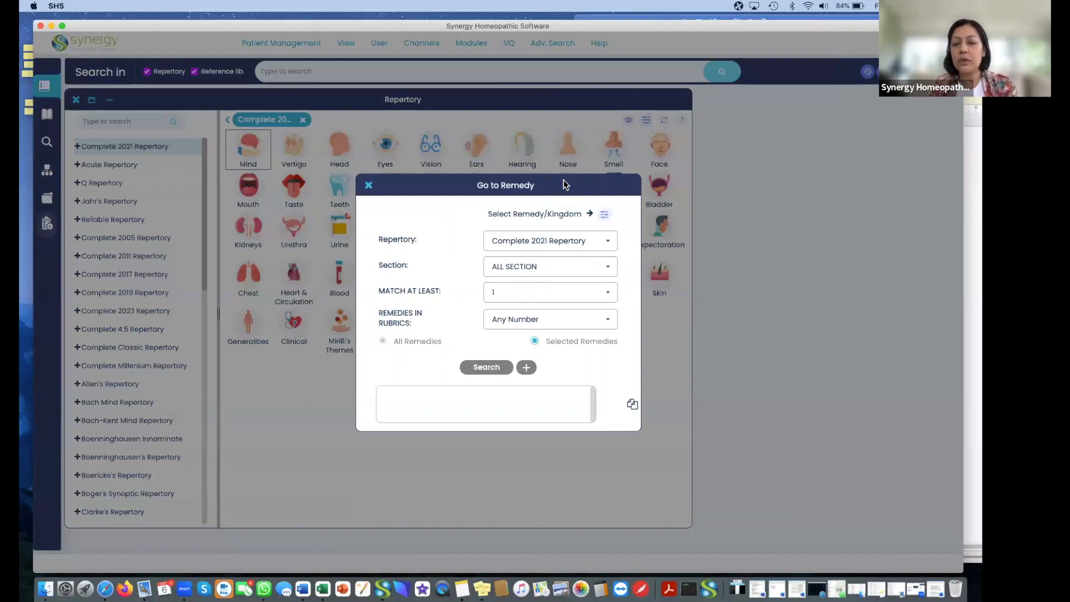
pyautogui.click(605, 216)
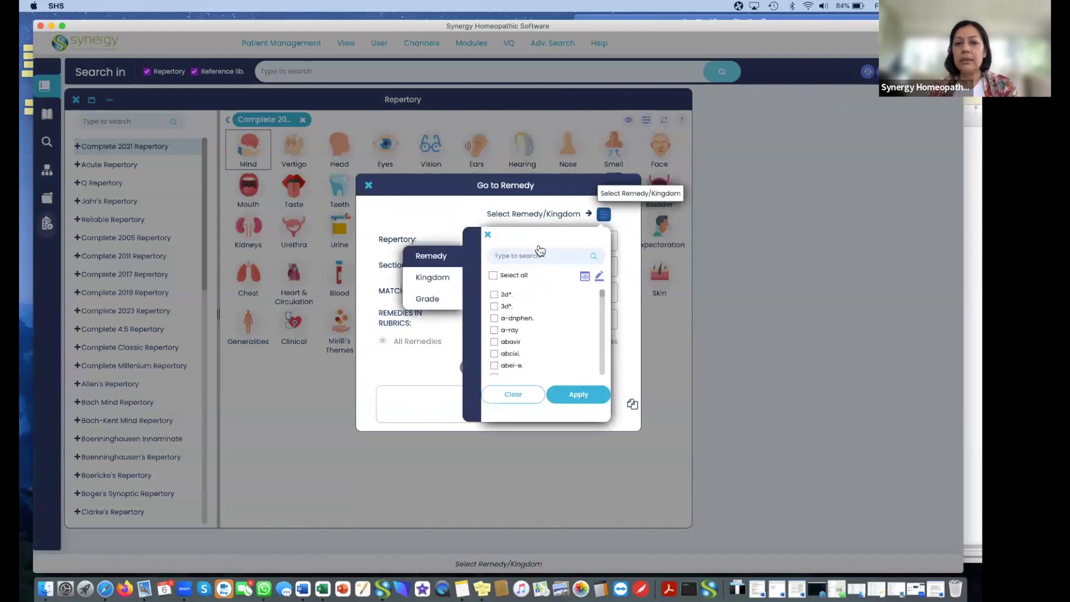
pyautogui.click(499, 255)
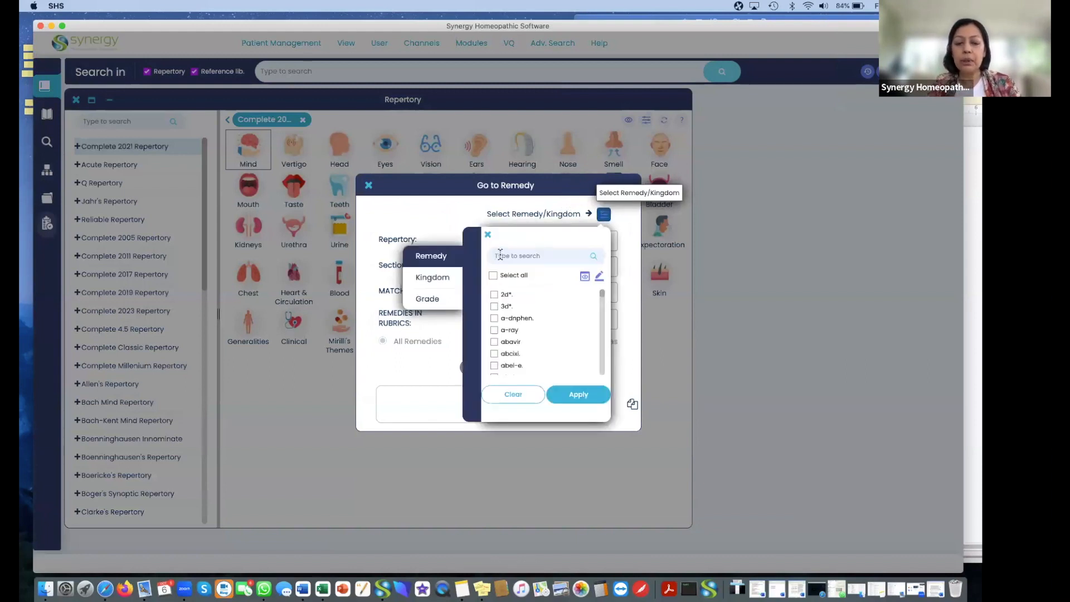
pyautogui.write('pu')
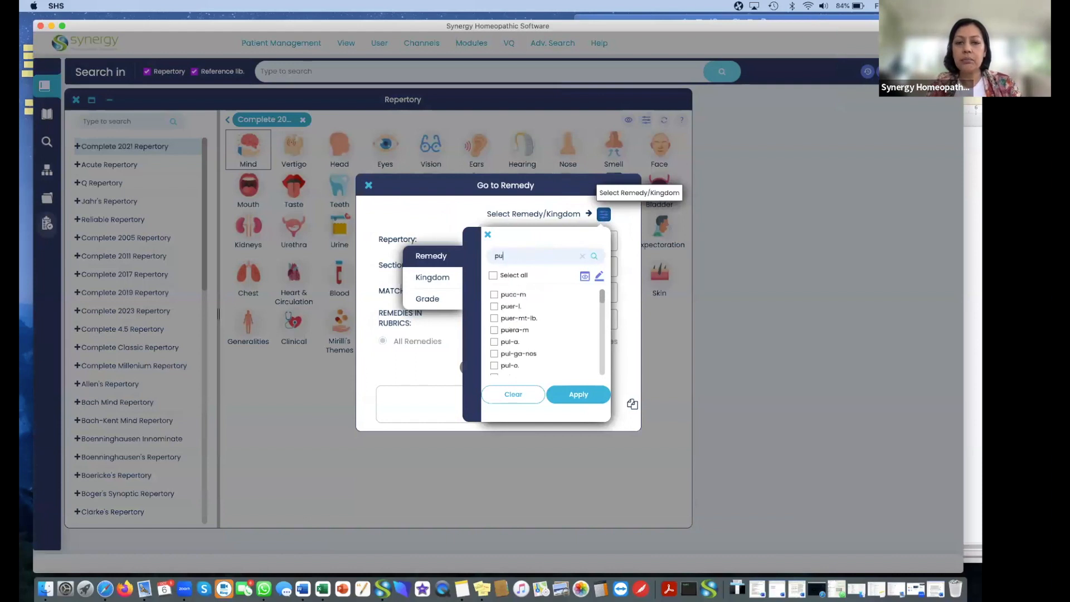
pyautogui.write('ls.')
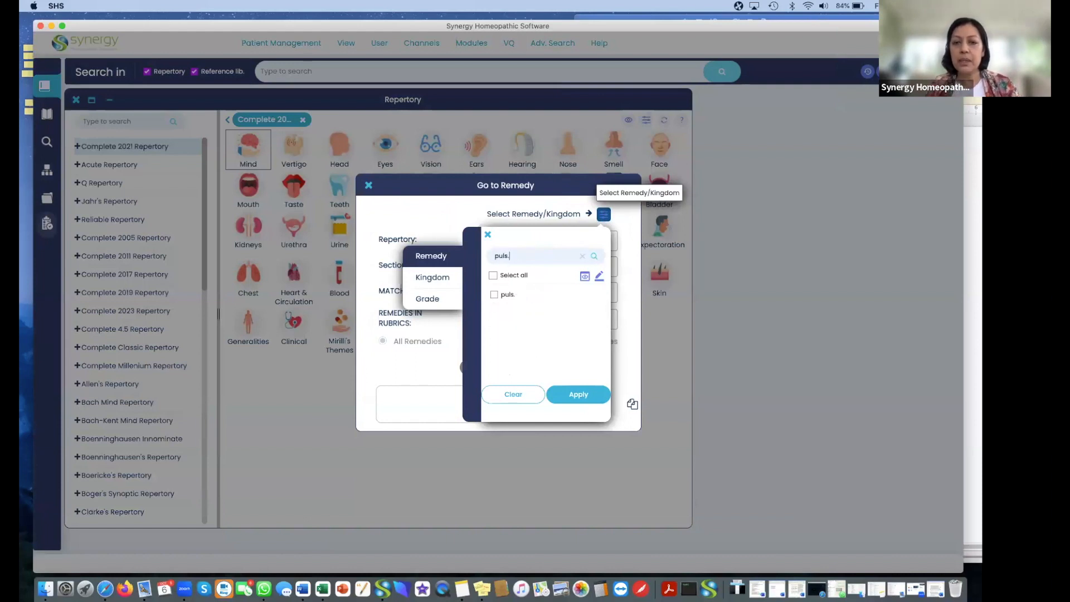
pyautogui.click(494, 296)
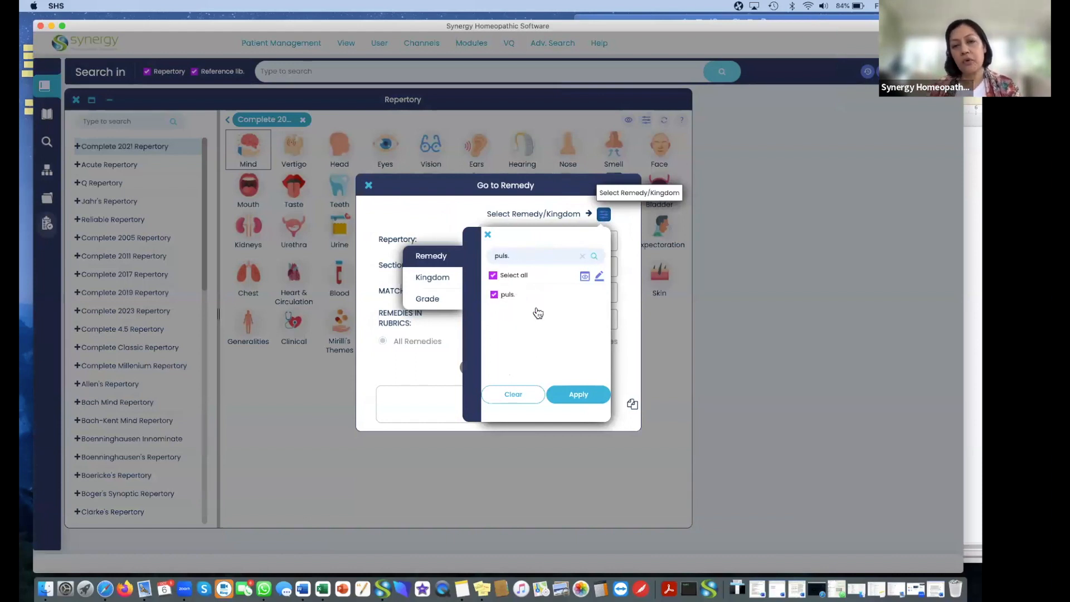
# Limit the remedy search to Grade 4, review only the selected grade and remedy, and apply the selection.
pyautogui.click(430, 303)
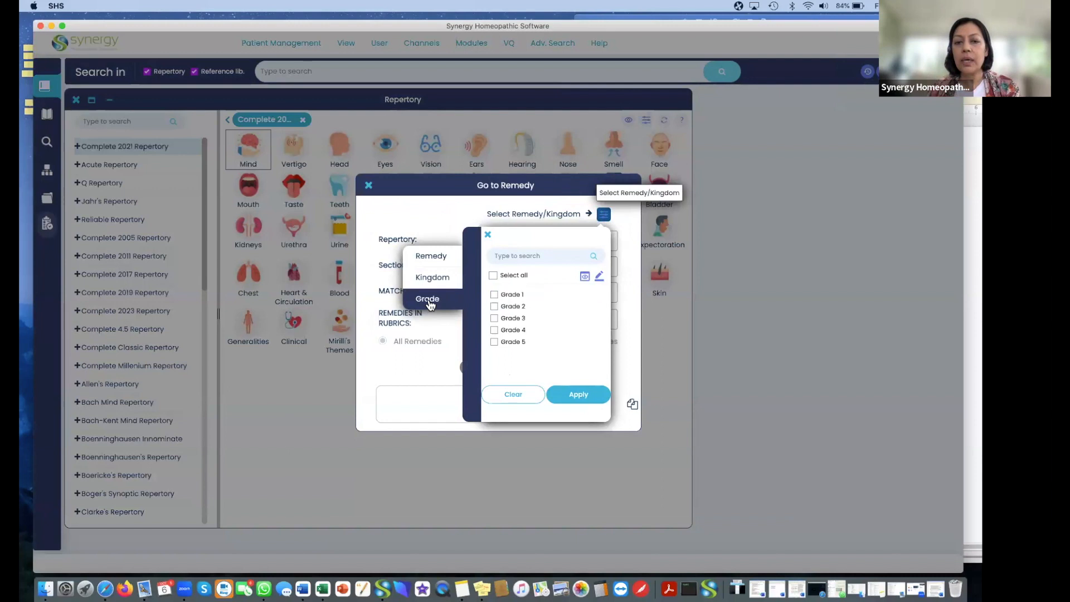
pyautogui.click(494, 330)
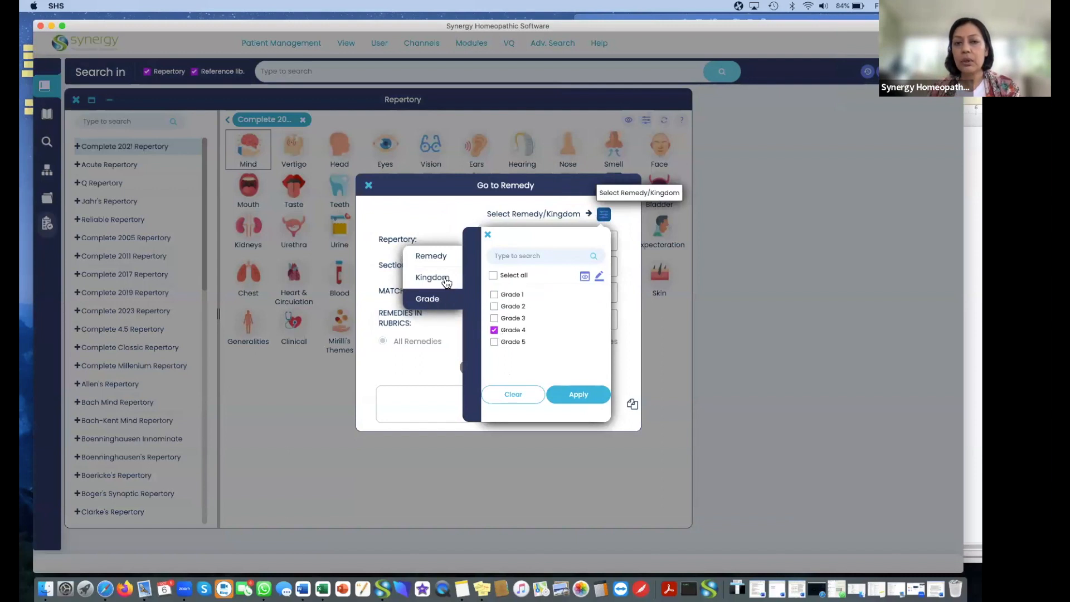
pyautogui.click(585, 277)
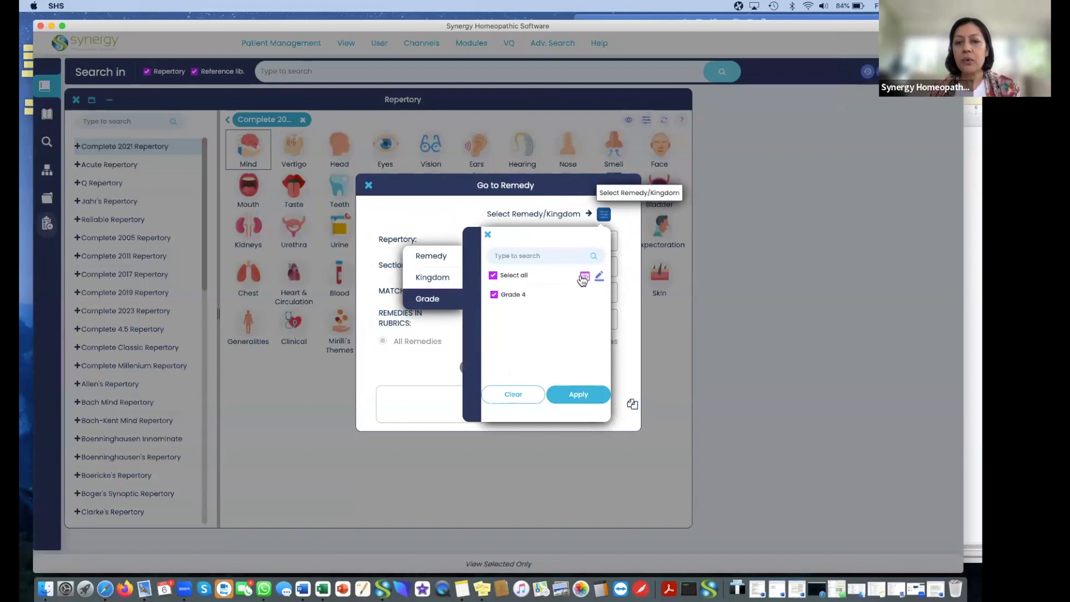
pyautogui.click(584, 276)
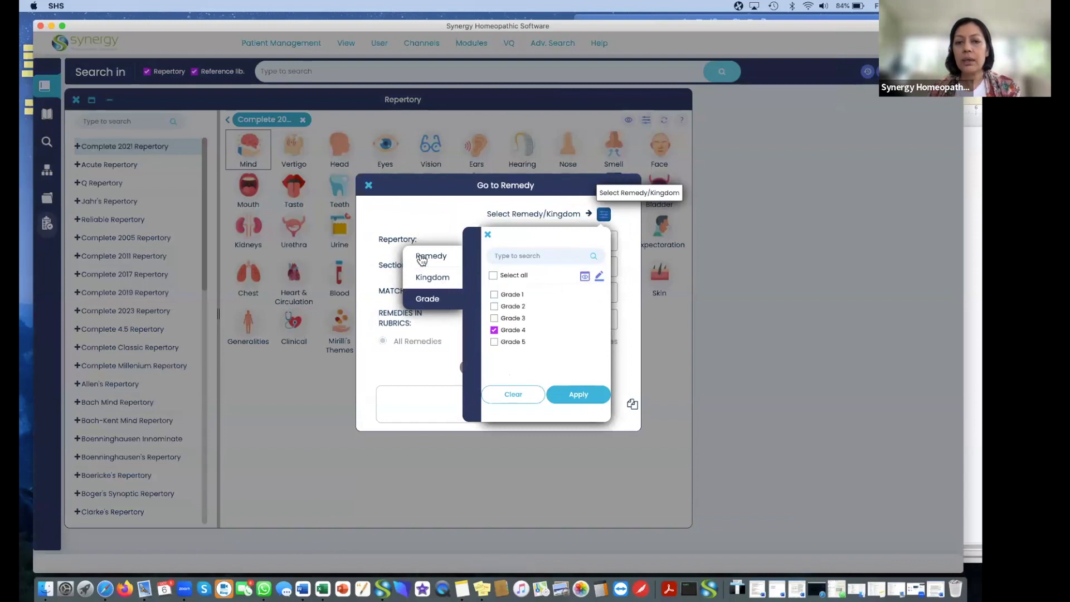
pyautogui.click(423, 255)
pyautogui.click(584, 277)
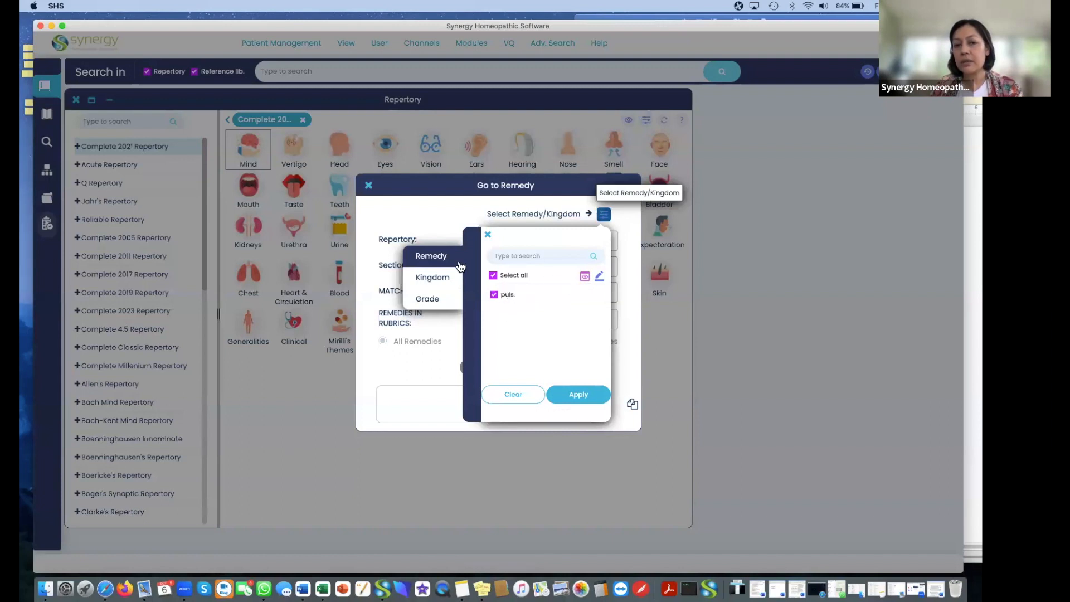
pyautogui.click(580, 395)
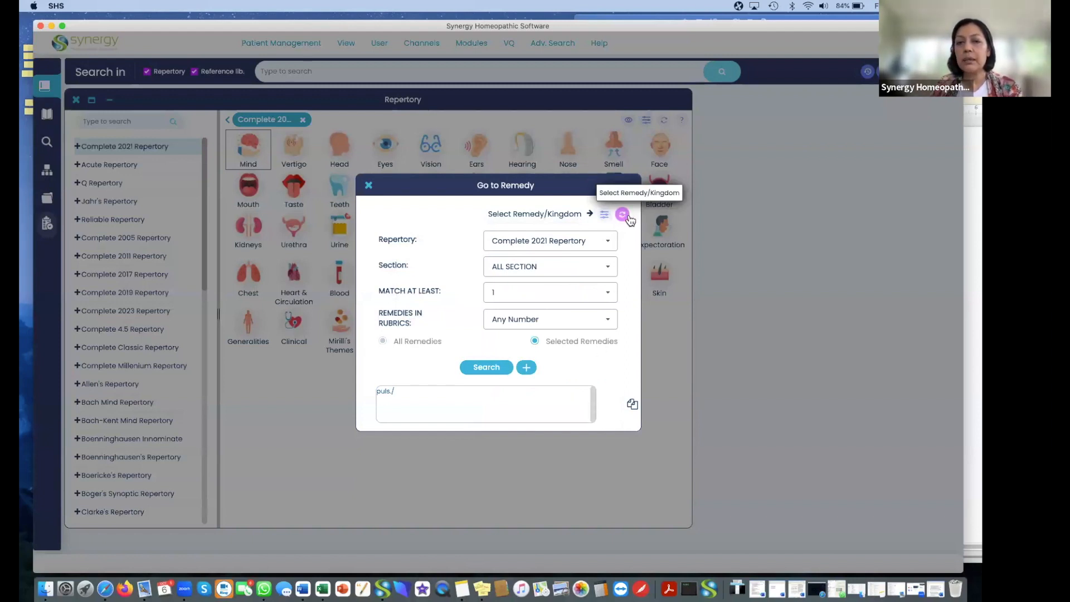
# Run the remedy search in the STOMACH section of the Reliable Repertory.
pyautogui.click(609, 244)
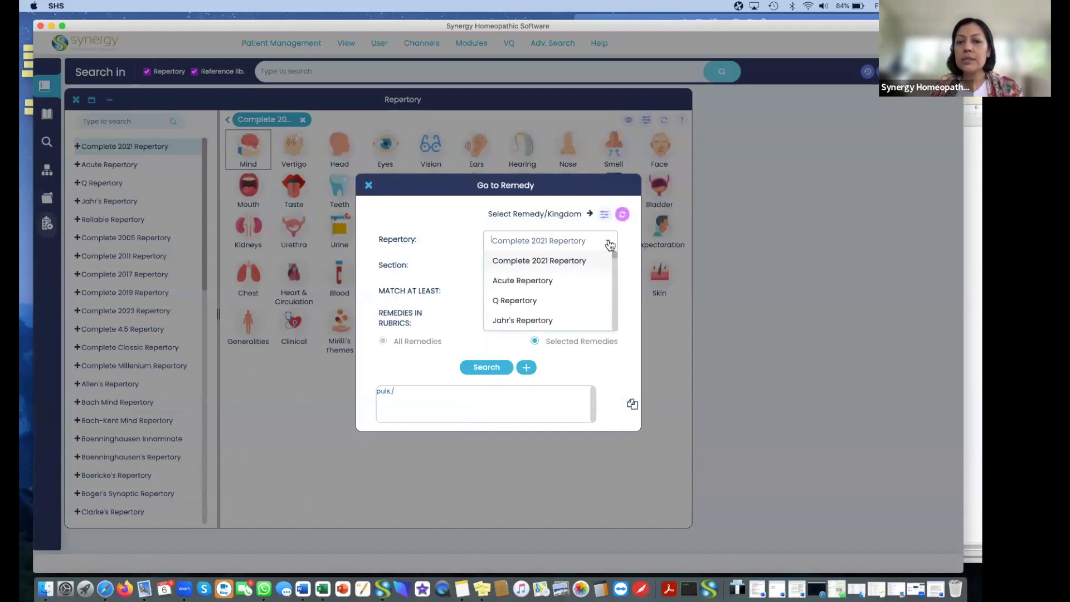
pyautogui.scroll(-3, 552, 304)
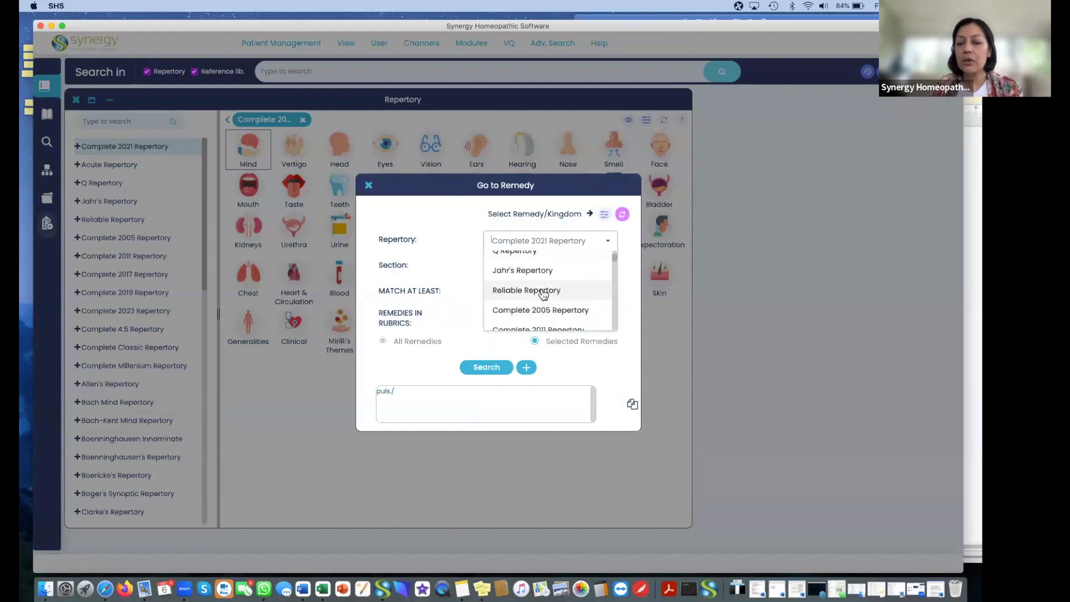
pyautogui.click(528, 291)
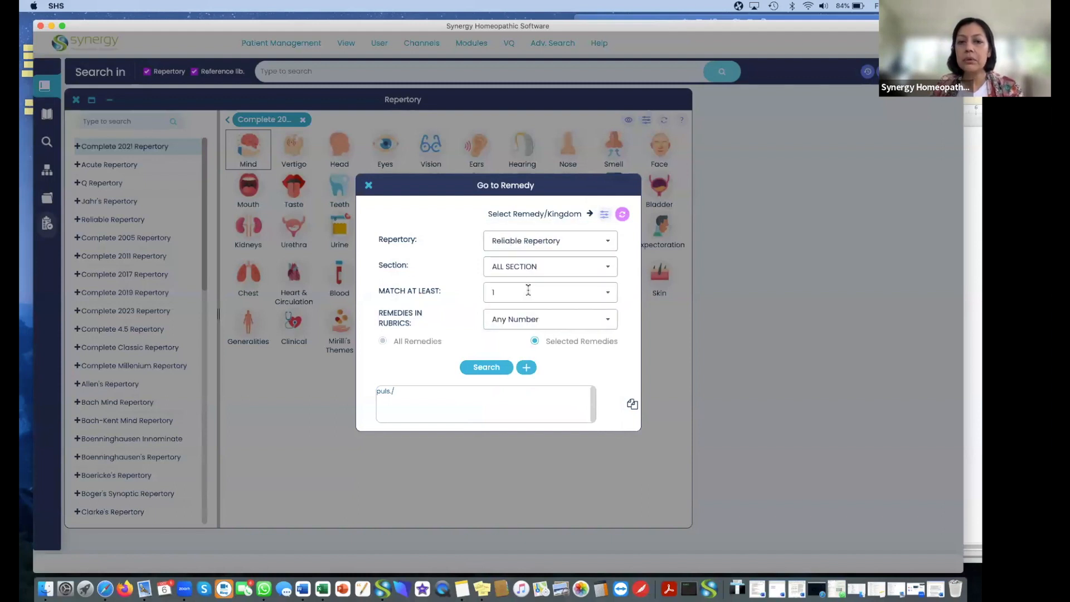
pyautogui.click(609, 270)
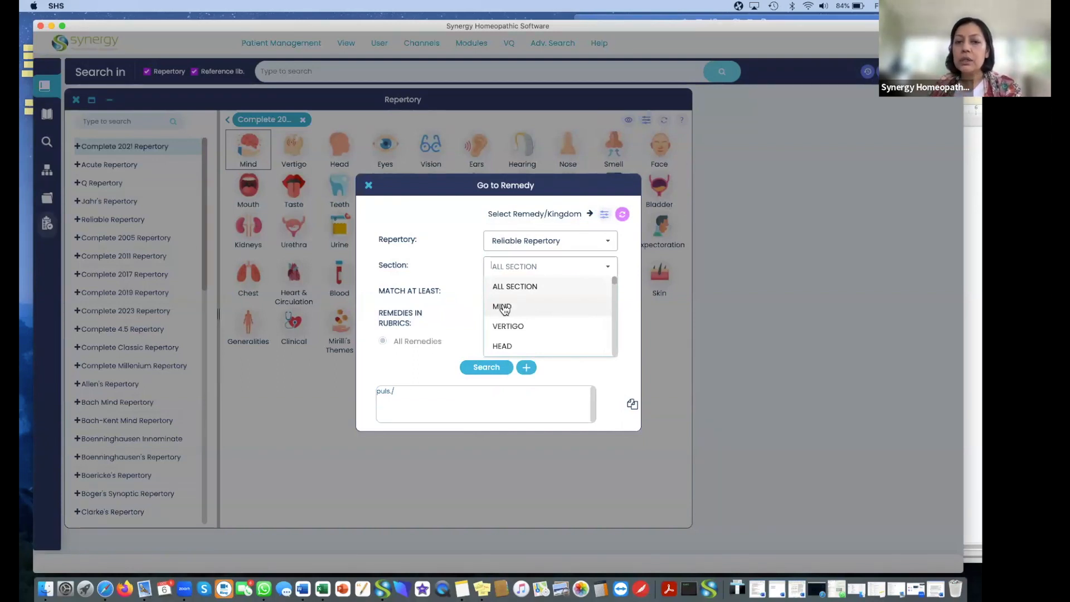
pyautogui.scroll(-5, 504, 308)
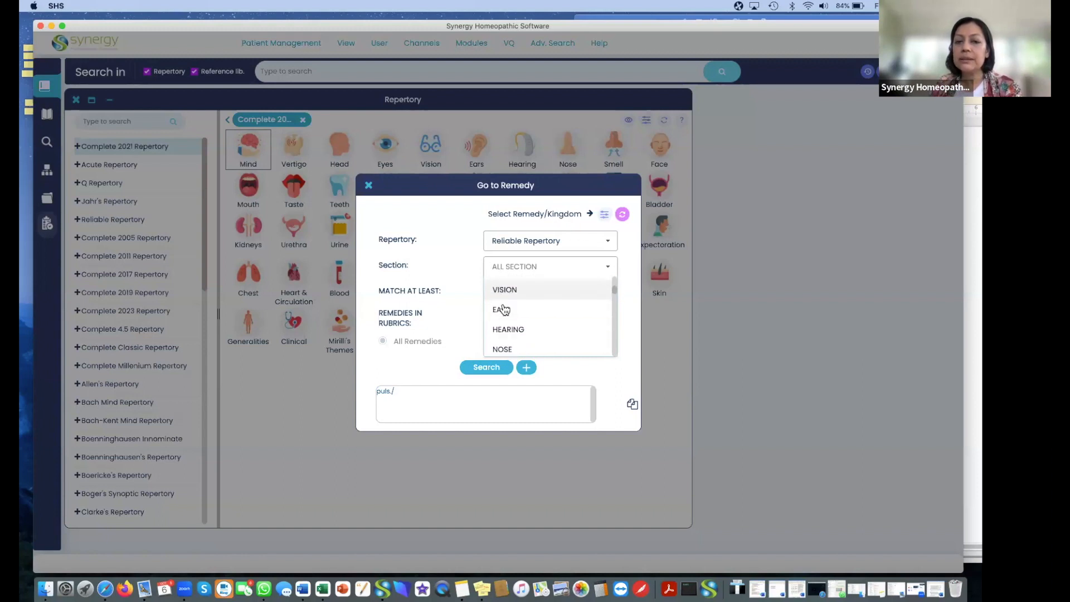
pyautogui.scroll(-3, 504, 310)
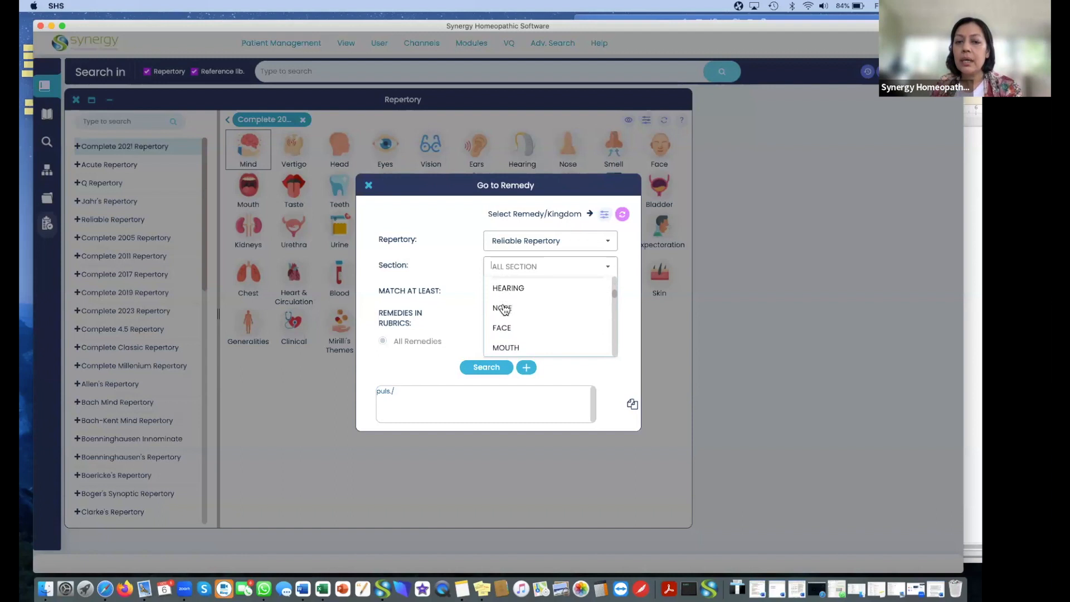
pyautogui.scroll(-5, 503, 310)
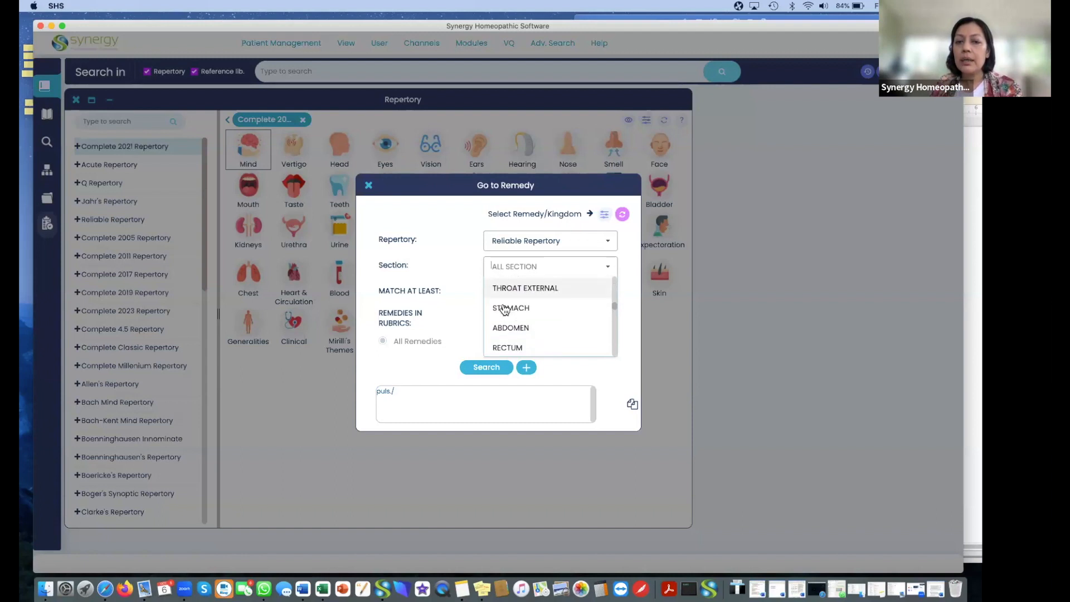
pyautogui.click(504, 303)
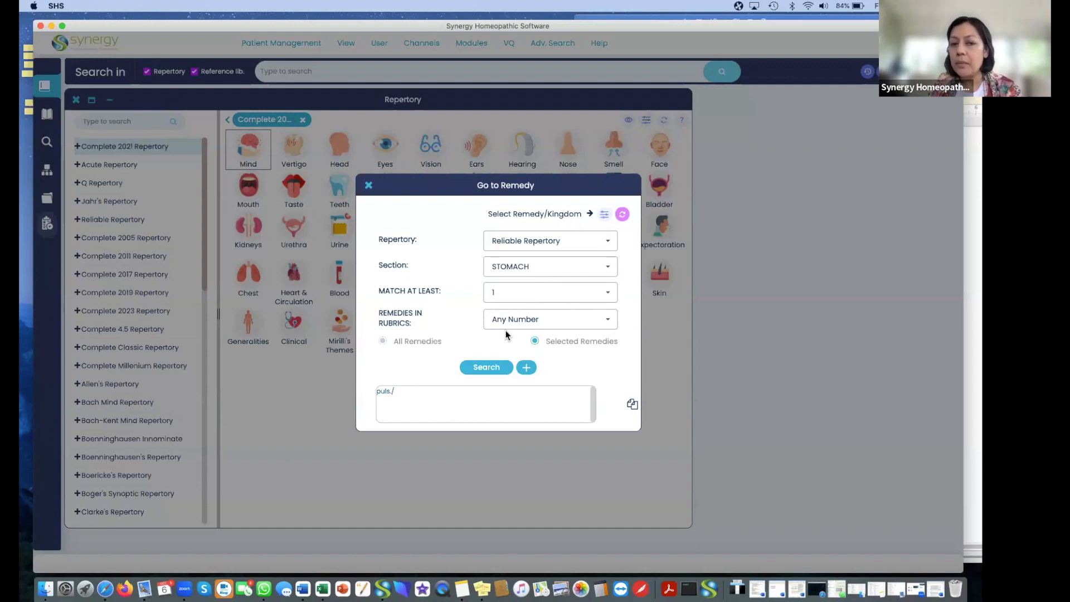
pyautogui.click(486, 368)
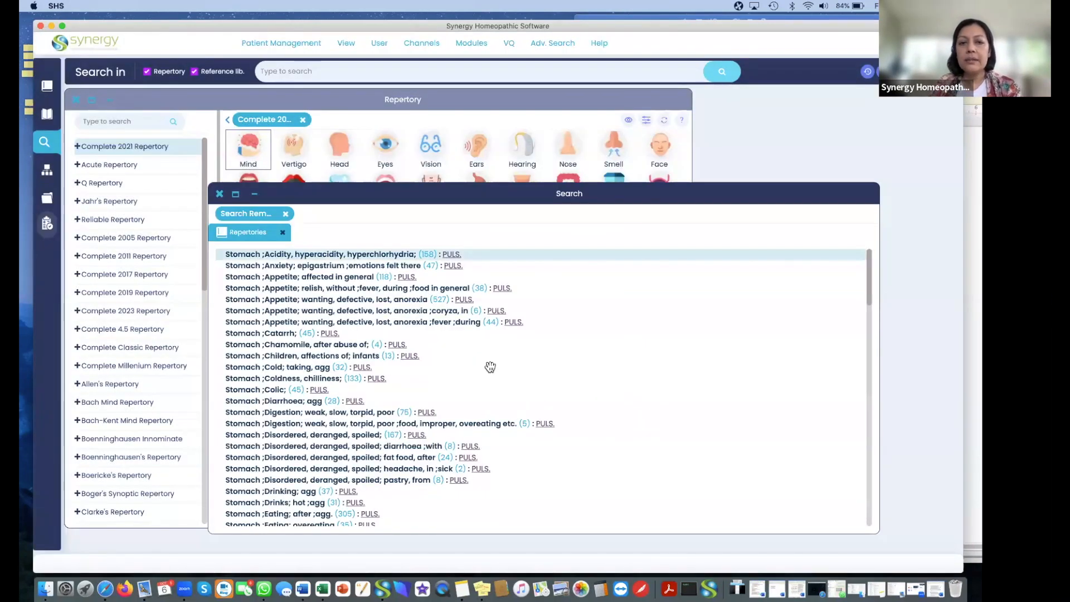
# Reposition and heighten the search results window, and look through the Stomach rubrics to highlight "Thirst; heat ;during ;internal".
pyautogui.moveTo(641, 194); pyautogui.dragTo(636, 94)
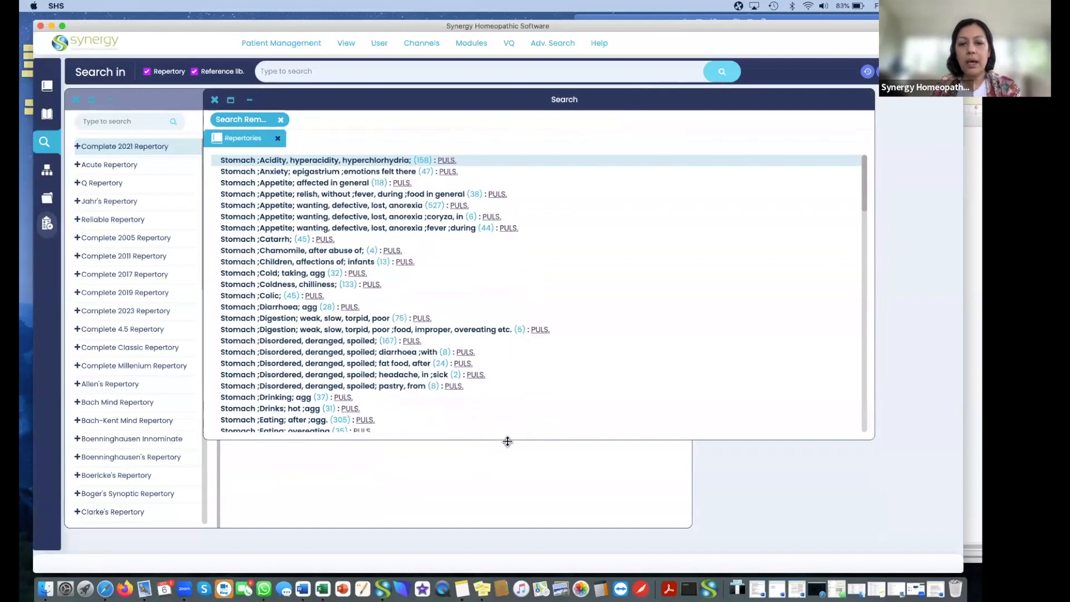
pyautogui.moveTo(507, 439); pyautogui.dragTo(509, 522)
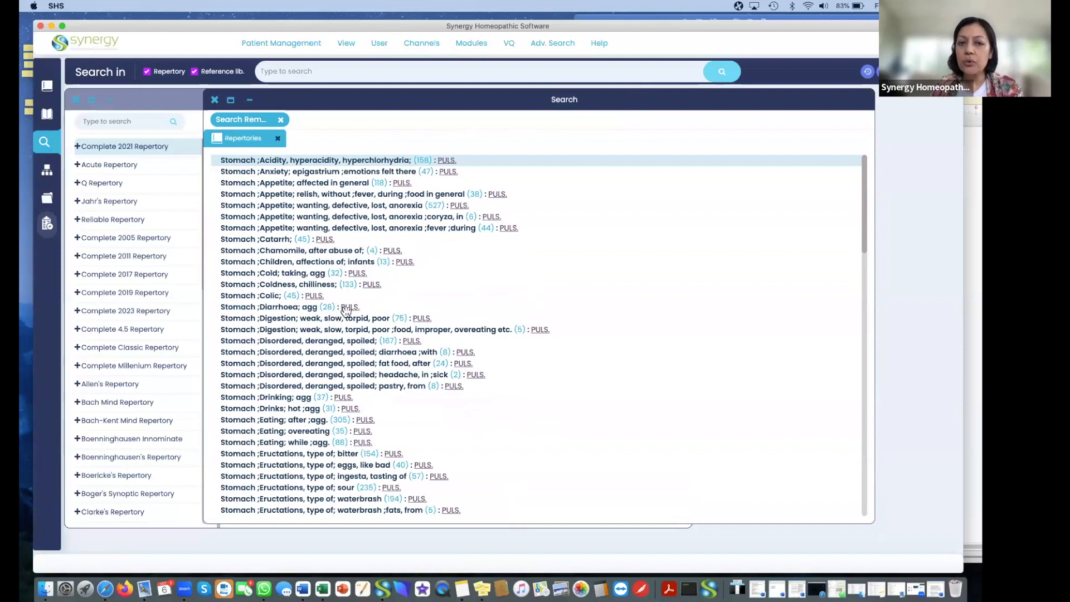
pyautogui.scroll(-10, 484, 392)
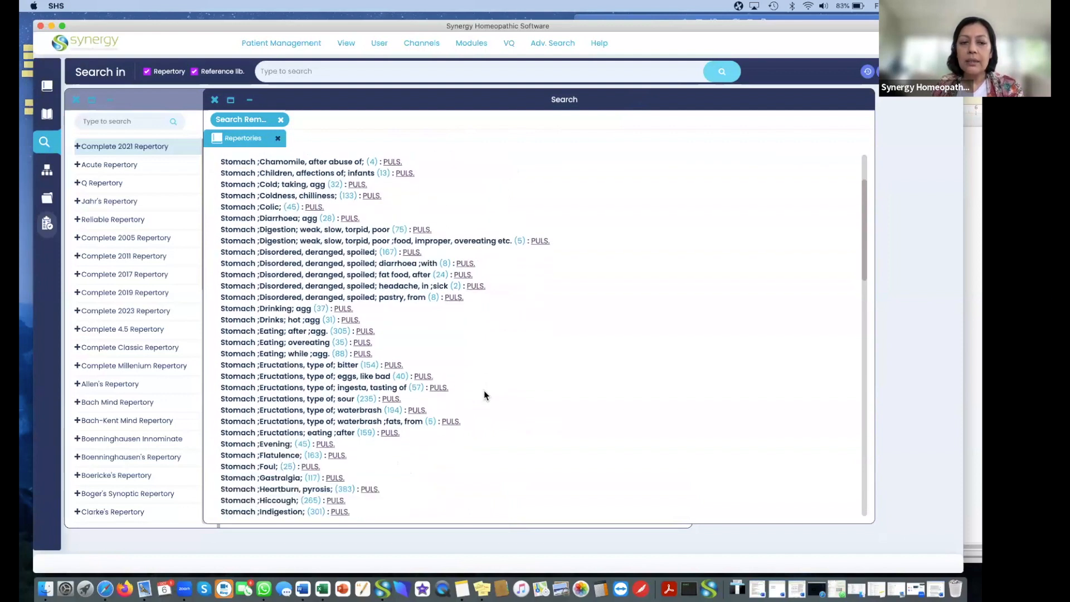
pyautogui.scroll(-14, 483, 395)
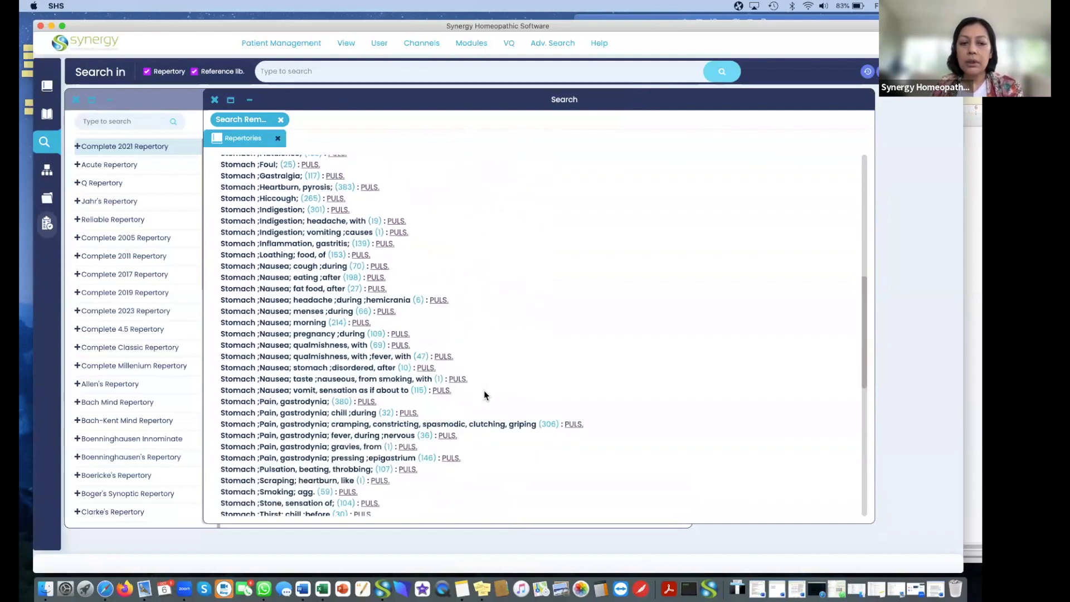
pyautogui.scroll(-5, 484, 394)
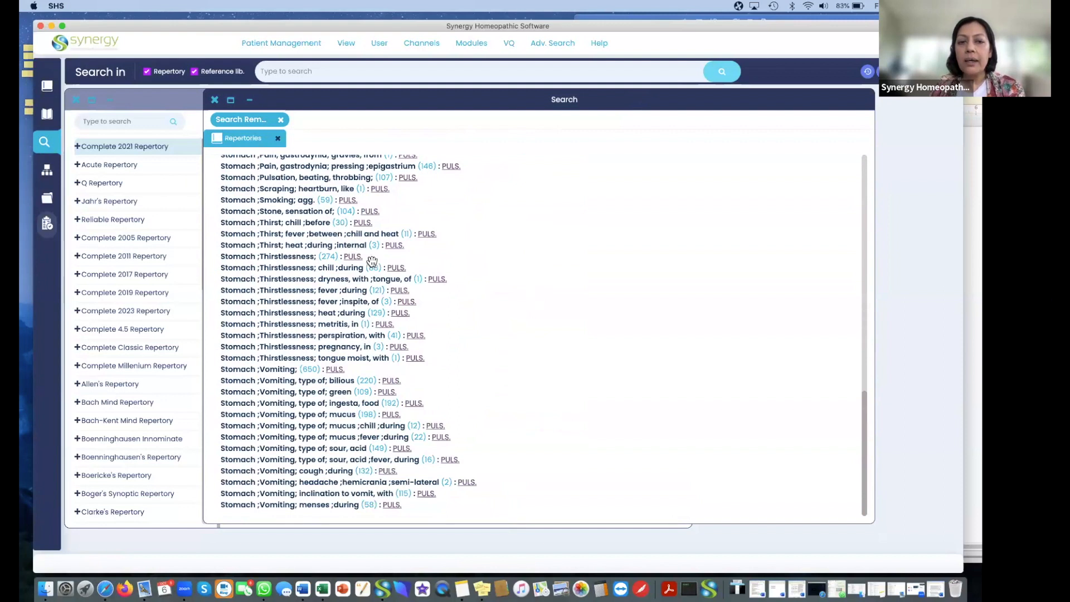
pyautogui.click(245, 246)
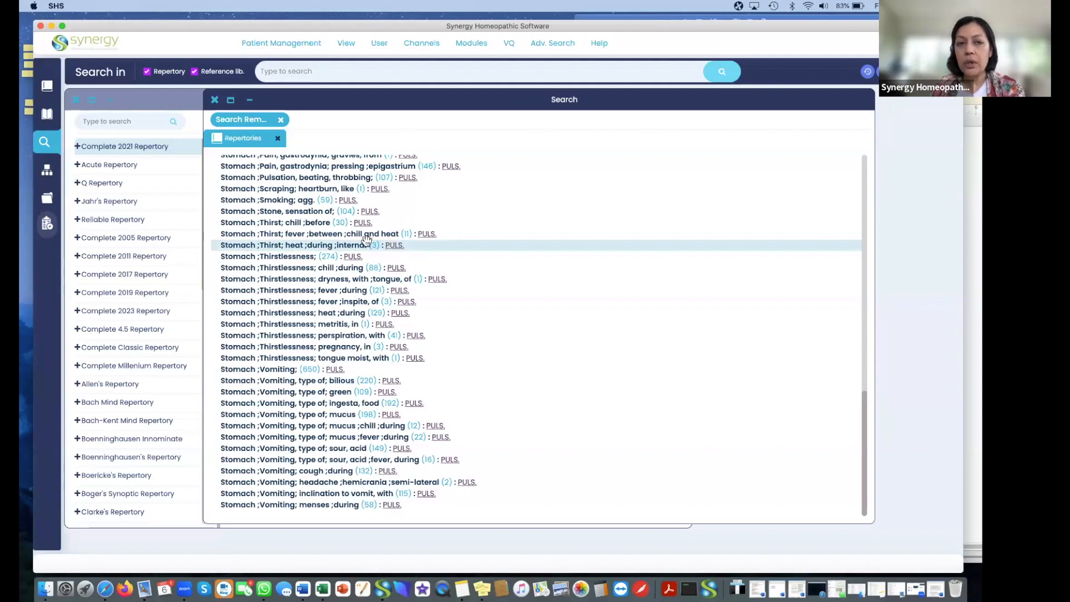
# Highlight the rubrics "Stone, sensation of" and "Vomiting, type of; bilious" in the Stomach search results.
pyautogui.click(348, 212)
pyautogui.scroll(1, 348, 212)
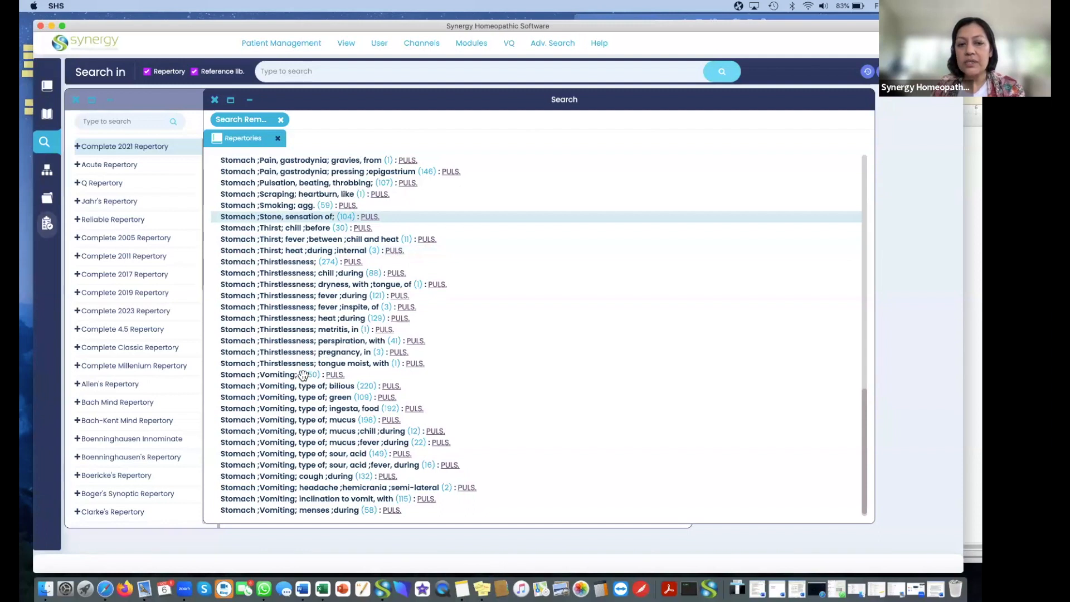
pyautogui.click(302, 374)
pyautogui.click(359, 386)
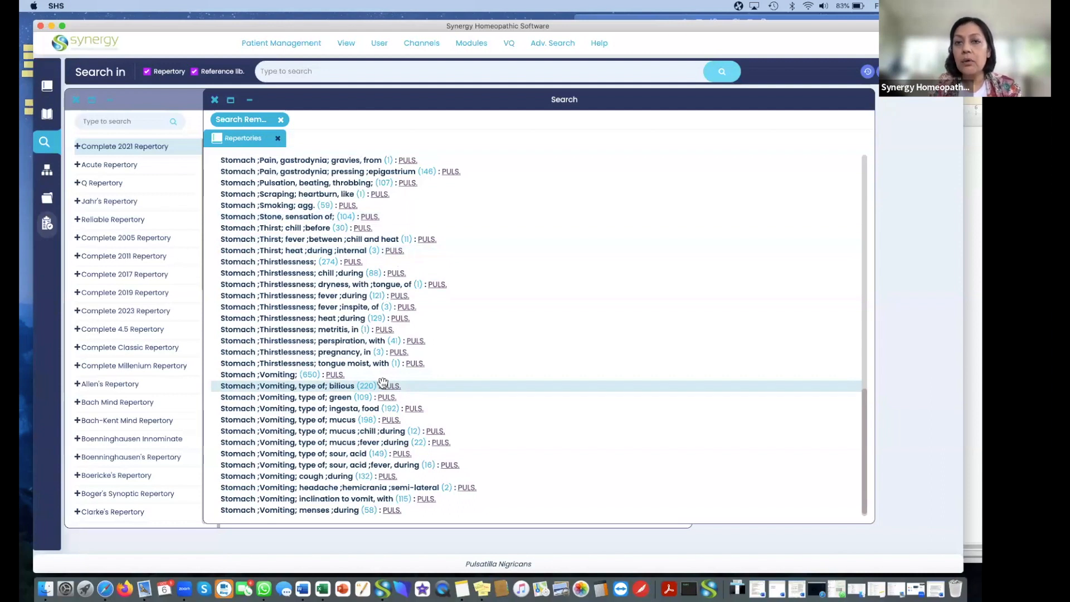
# Run an additional "puls." search in the Reliable Repertory's STOMACH section, limited to rubrics with 25 or less remedies.
pyautogui.click(551, 44)
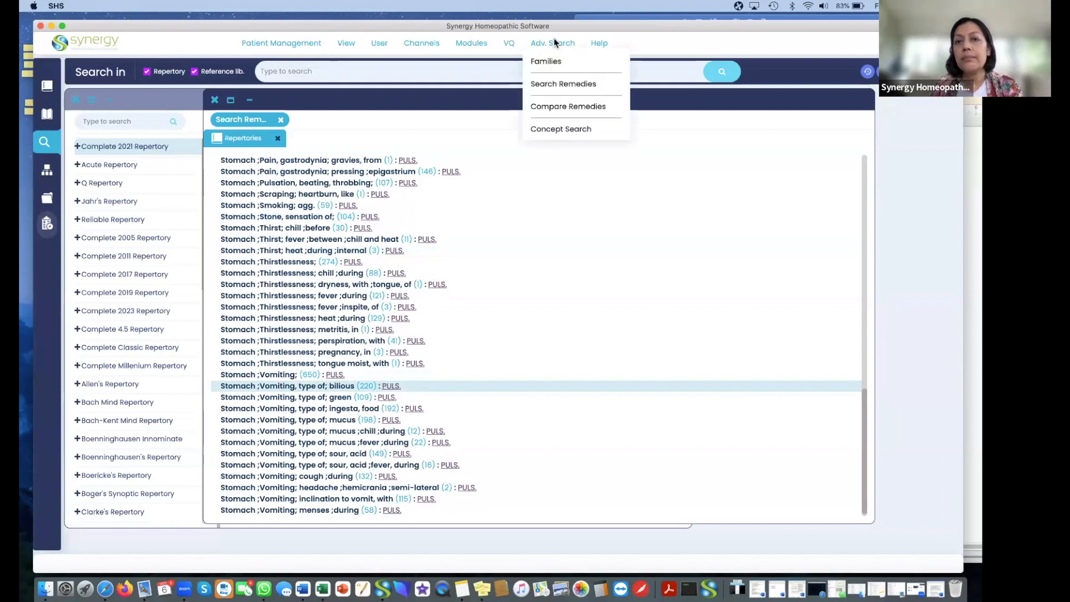
pyautogui.click(554, 86)
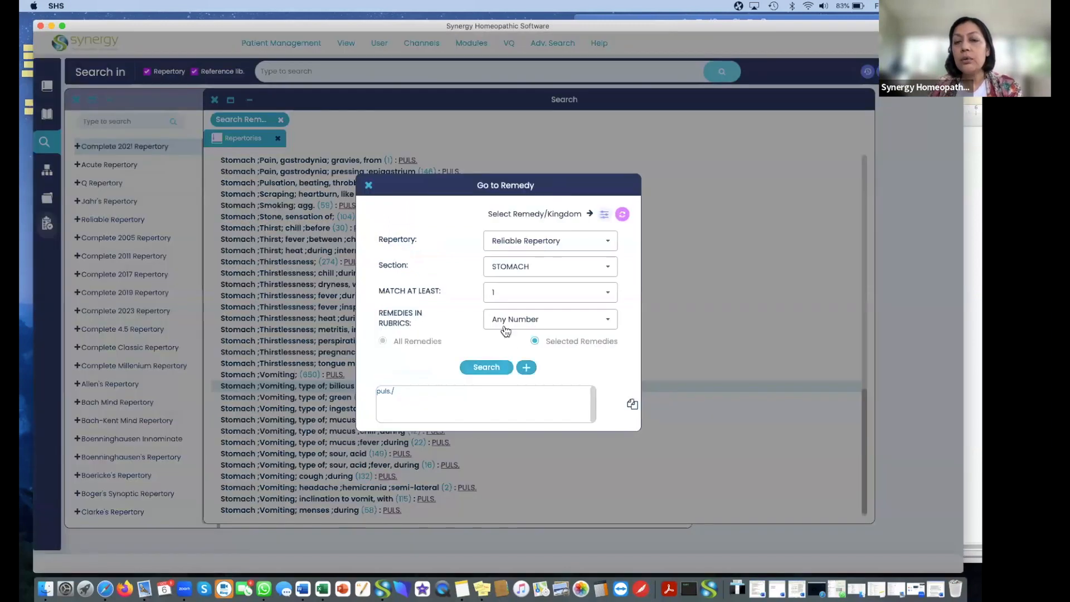
pyautogui.click(609, 320)
pyautogui.scroll(-5, 560, 381)
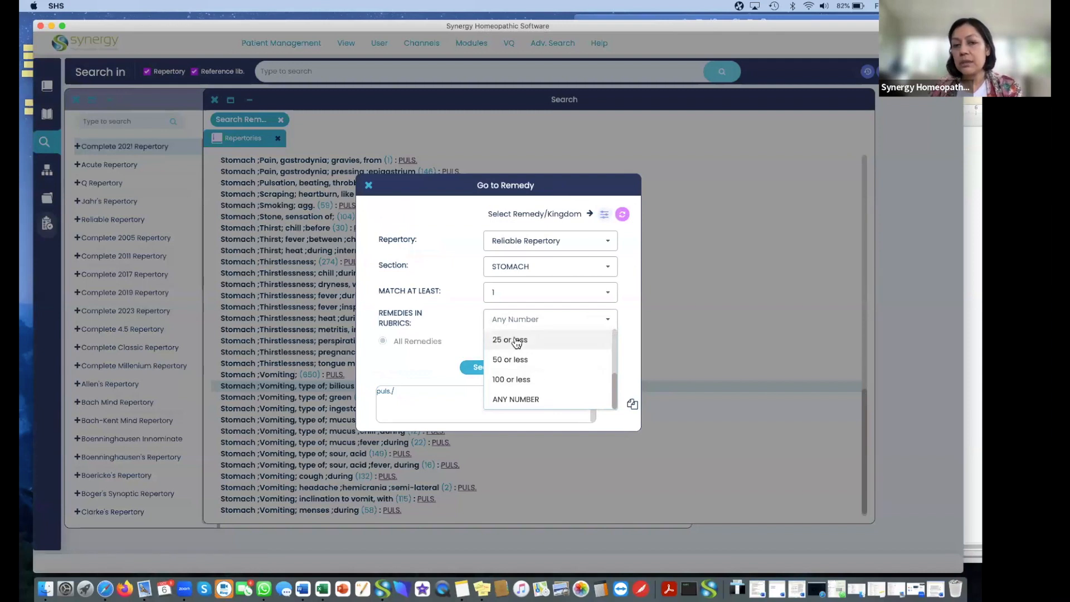
pyautogui.click(517, 341)
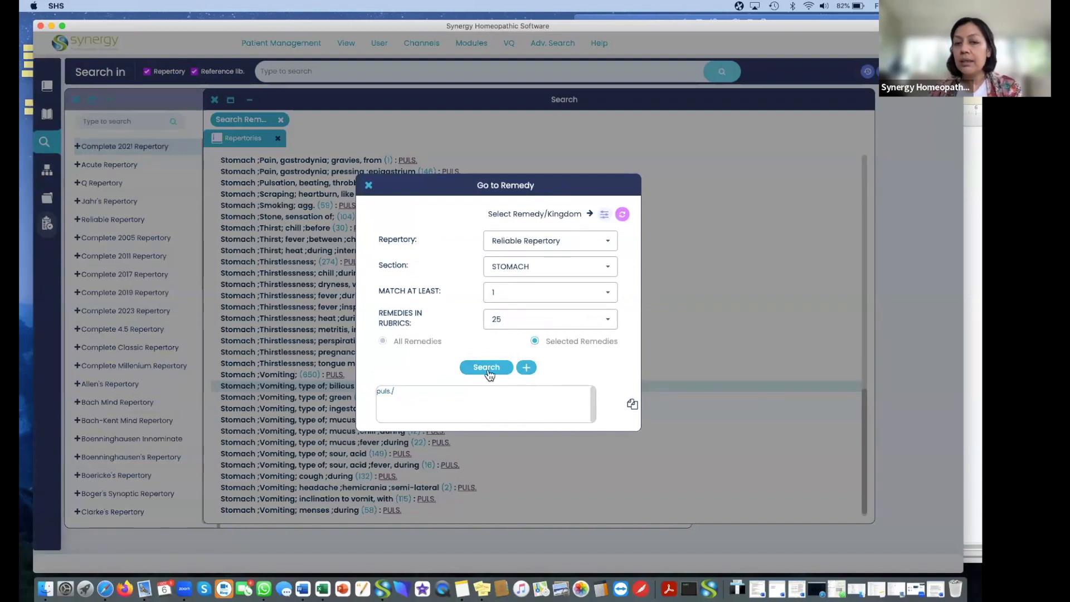
pyautogui.click(527, 367)
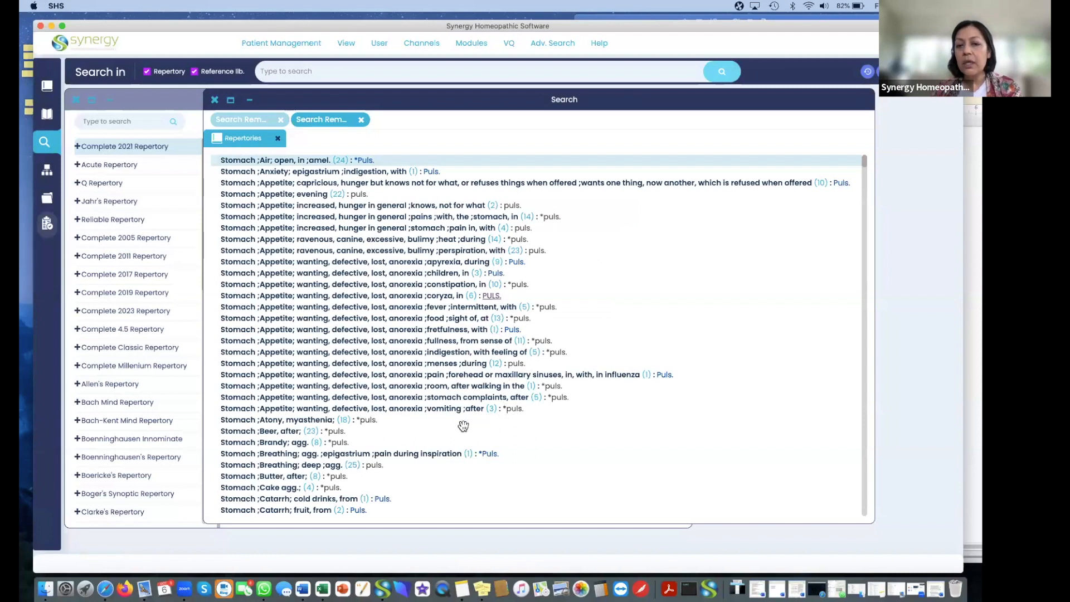
pyautogui.scroll(-3, 422, 448)
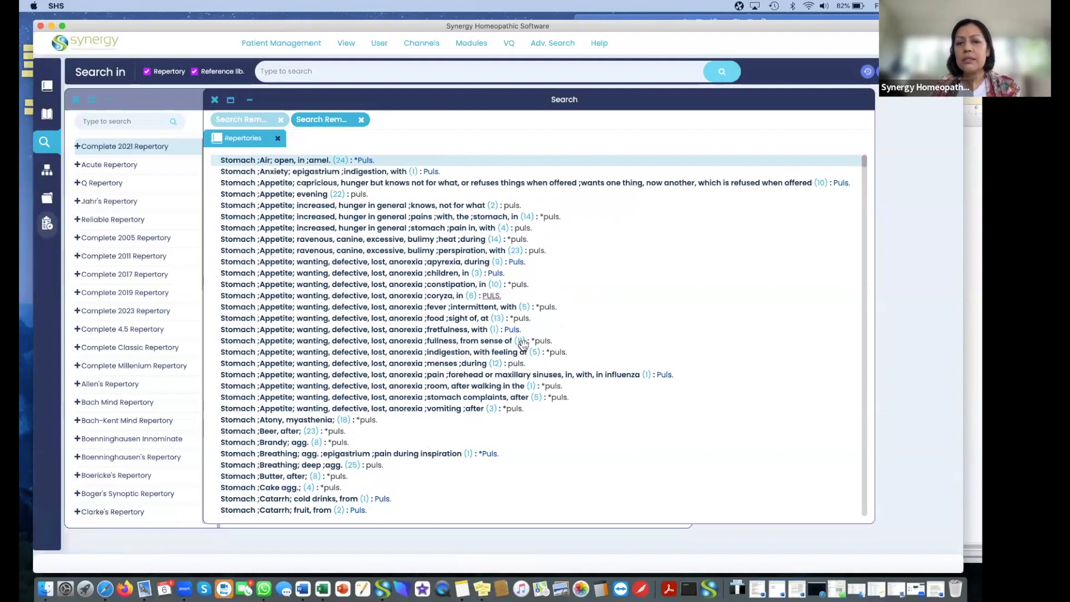
# Check the remedy search's grade filter for selected grades, close it, and examine the grades of "puls." in the Stomach results.
pyautogui.click(553, 44)
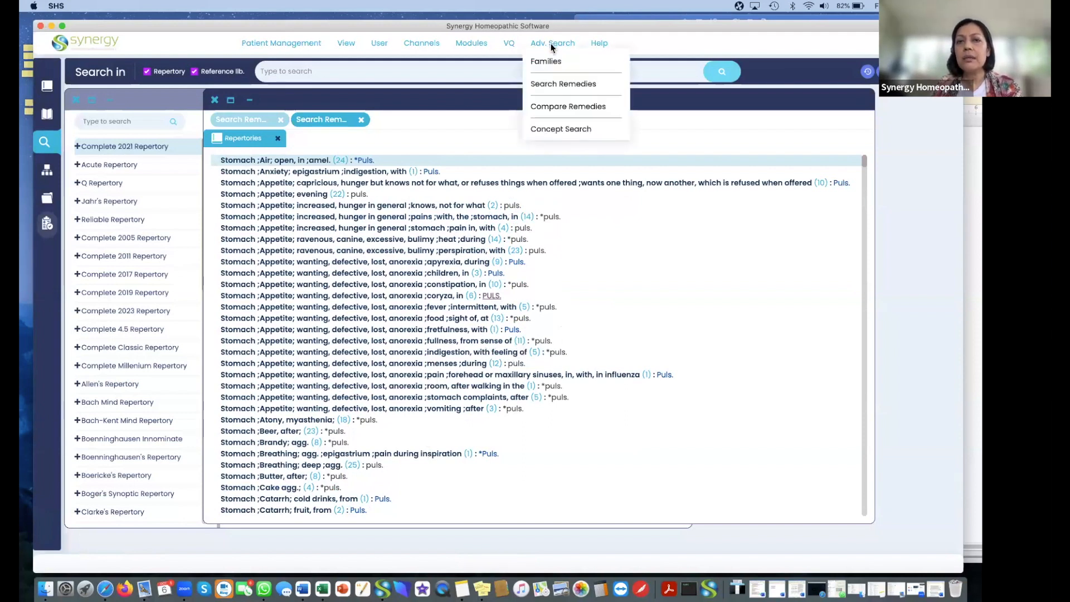
pyautogui.click(555, 84)
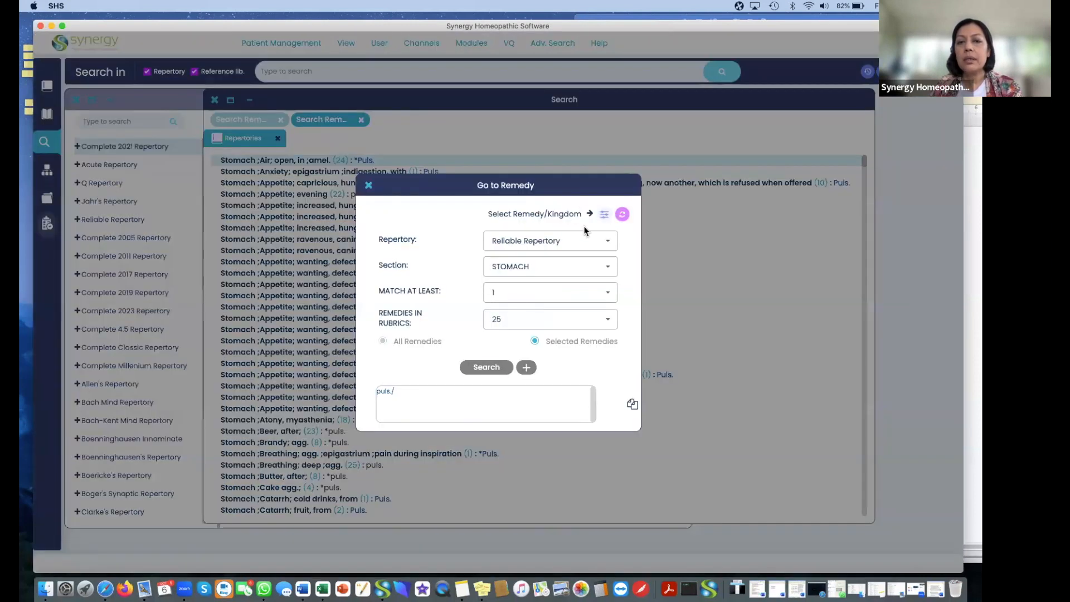
pyautogui.click(604, 217)
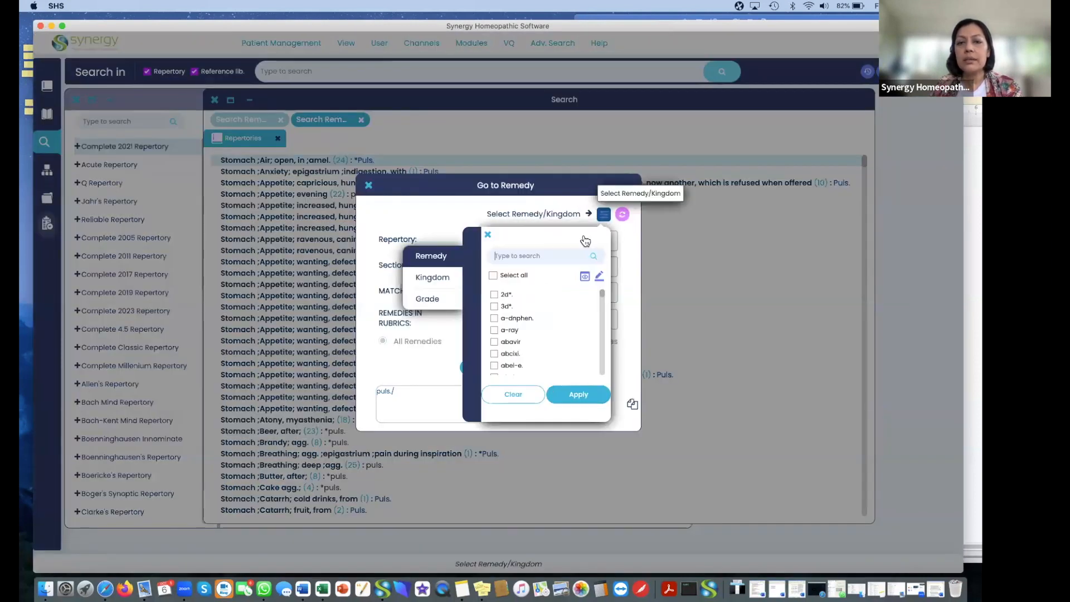
pyautogui.click(429, 298)
pyautogui.click(584, 276)
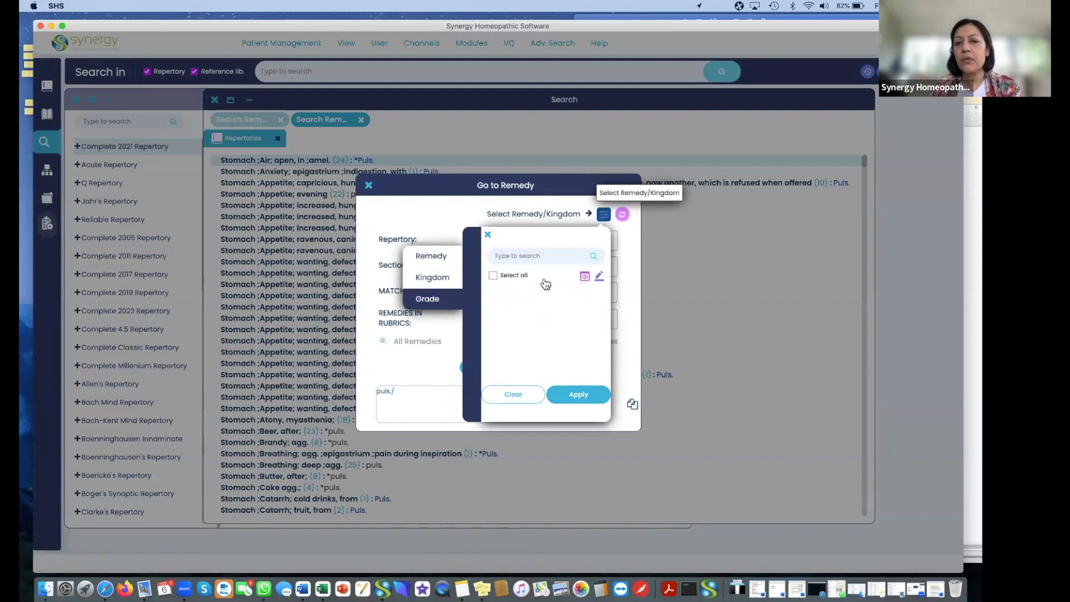
pyautogui.click(584, 276)
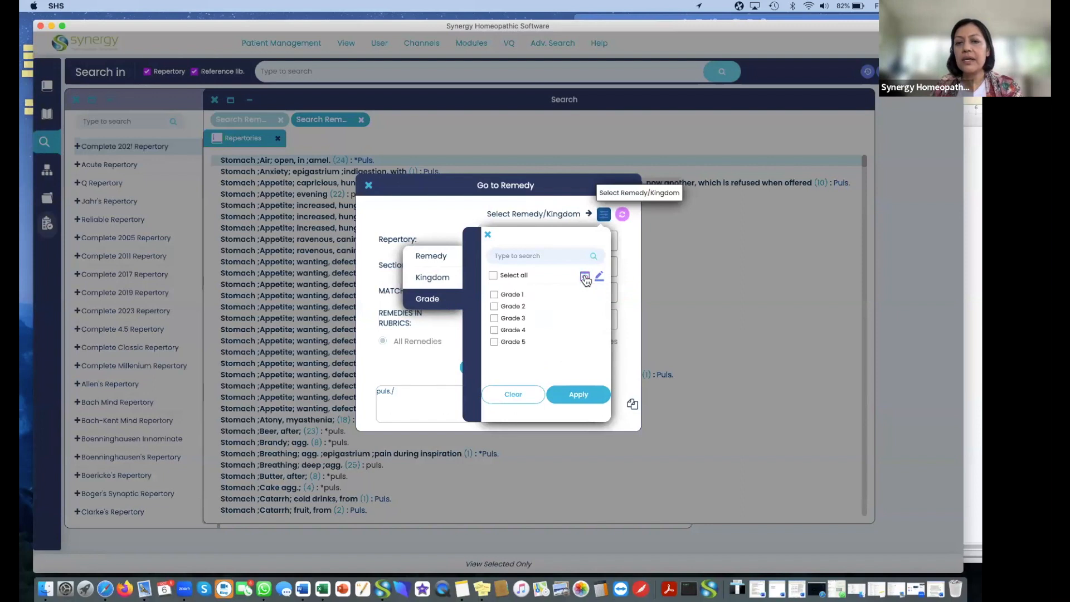
pyautogui.click(521, 396)
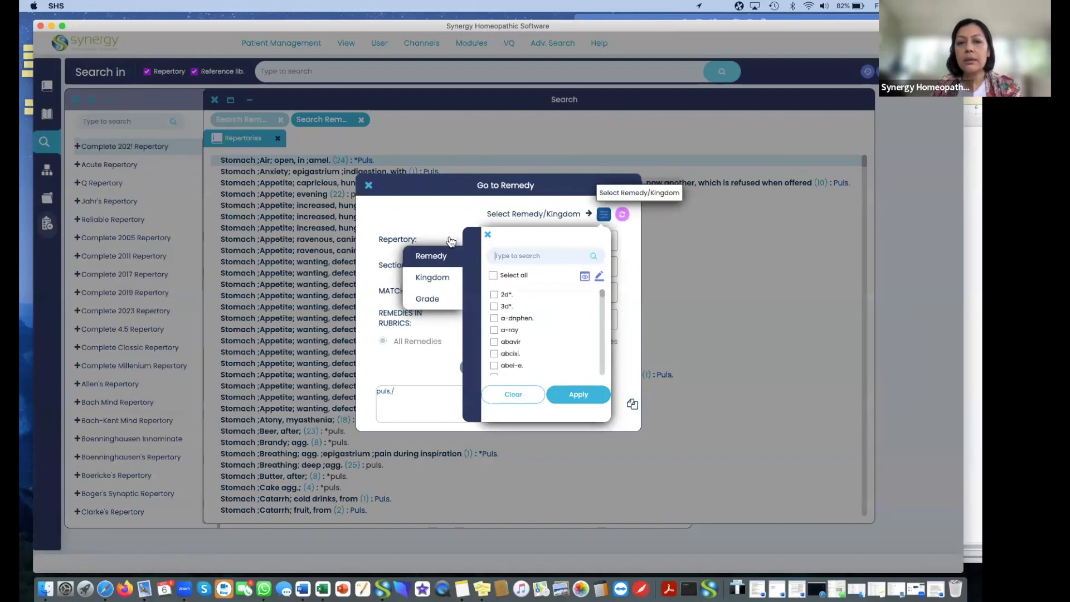
pyautogui.click(487, 234)
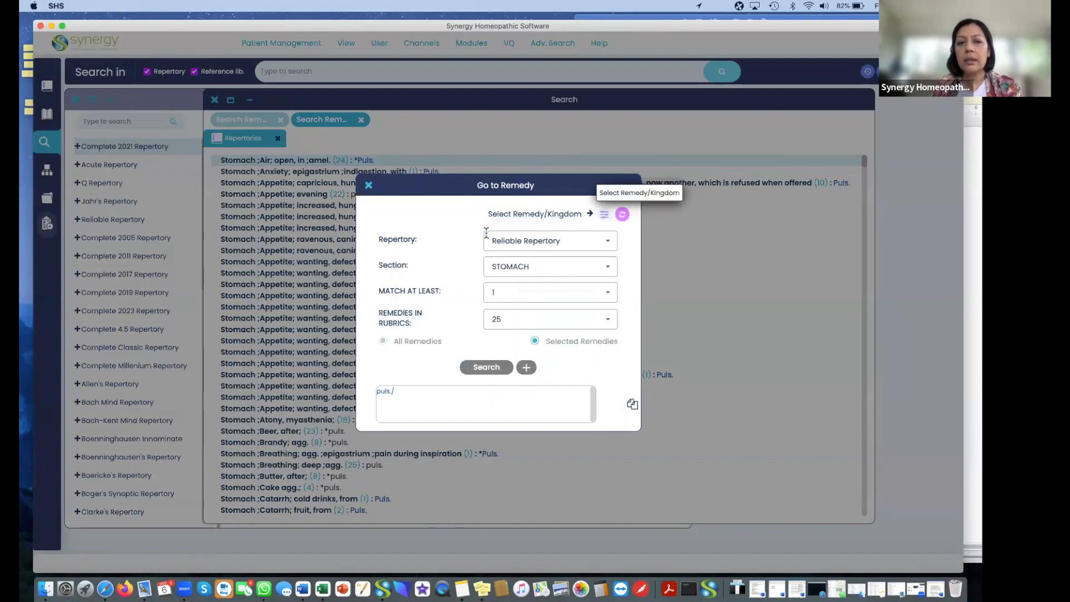
pyautogui.click(368, 188)
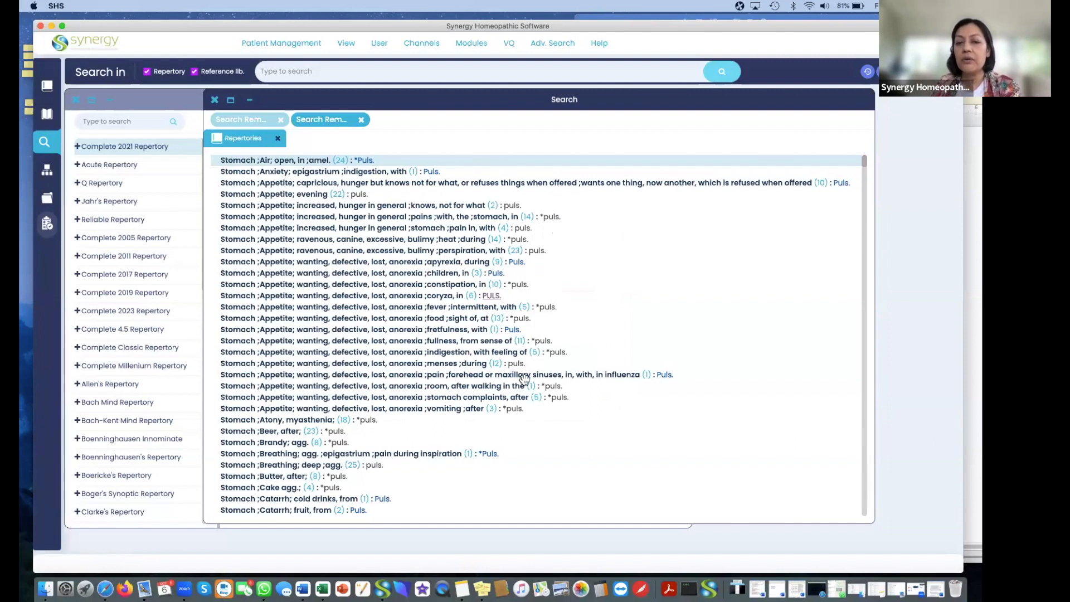
pyautogui.scroll(-1, 525, 384)
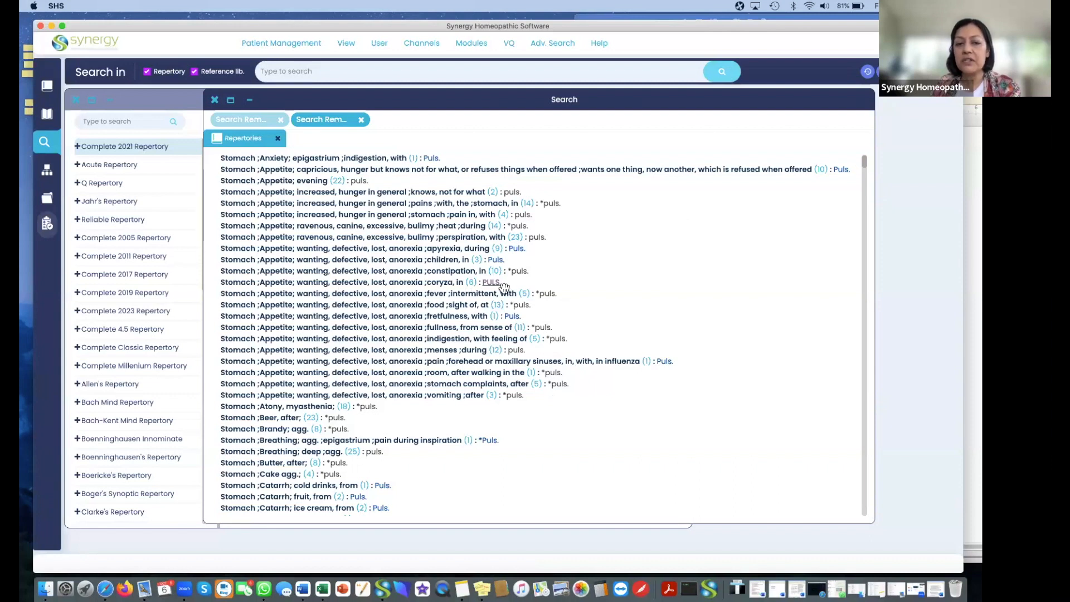
pyautogui.scroll(-5, 505, 287)
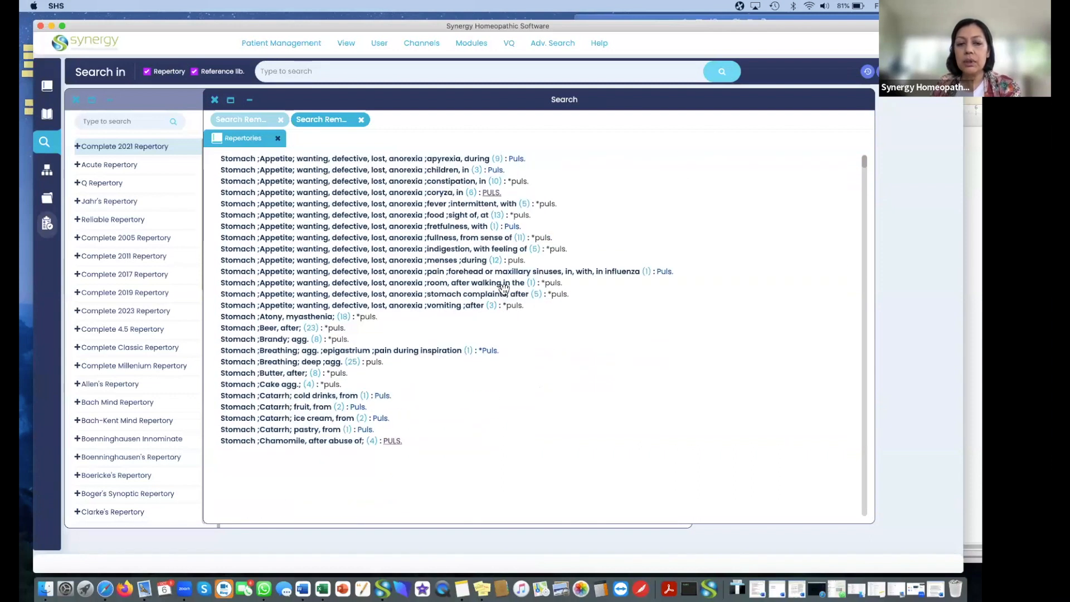
pyautogui.scroll(-9, 506, 292)
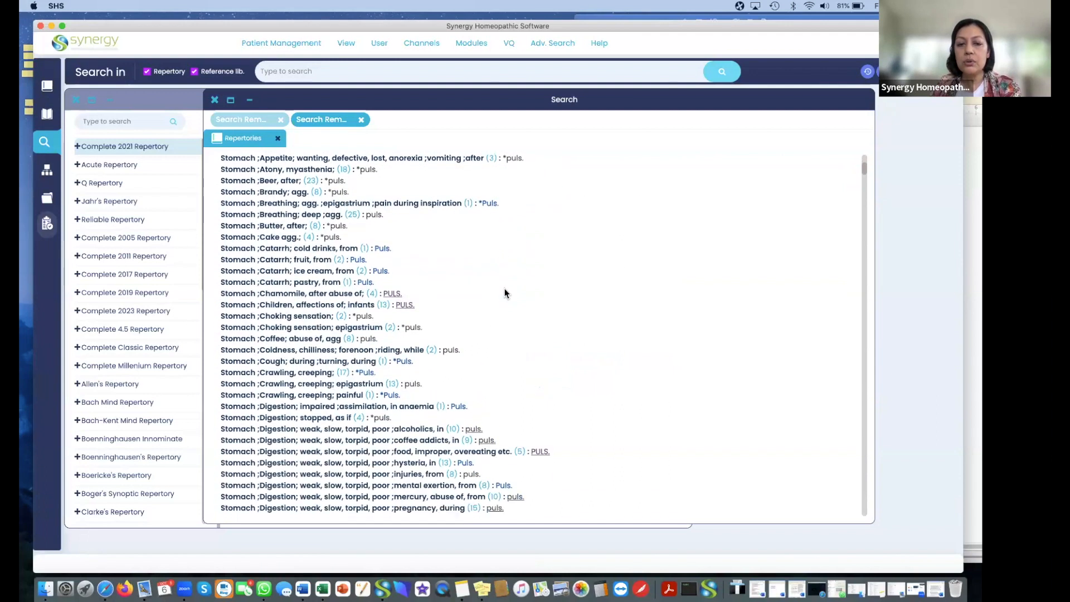
pyautogui.scroll(10, 504, 290)
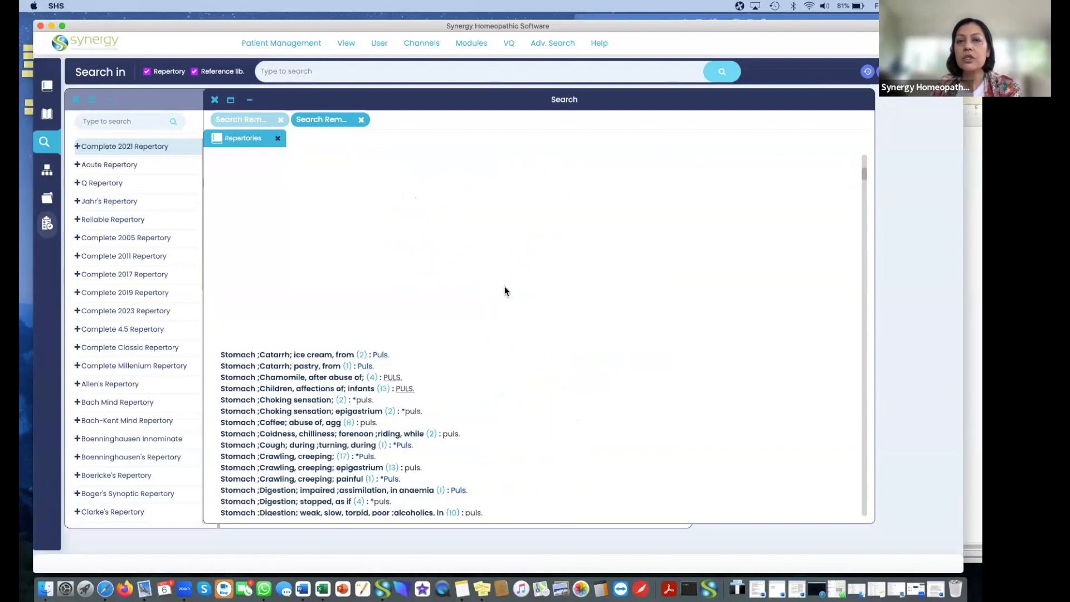
# Start another remedy search and select the remedy "puls." for it again.
pyautogui.click(560, 42)
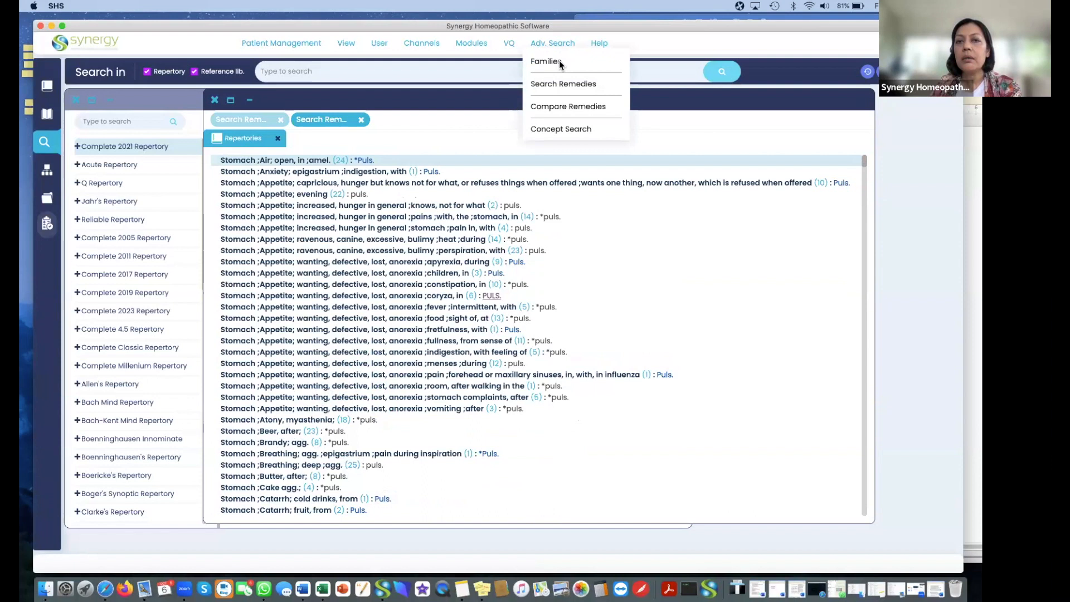
pyautogui.click(553, 83)
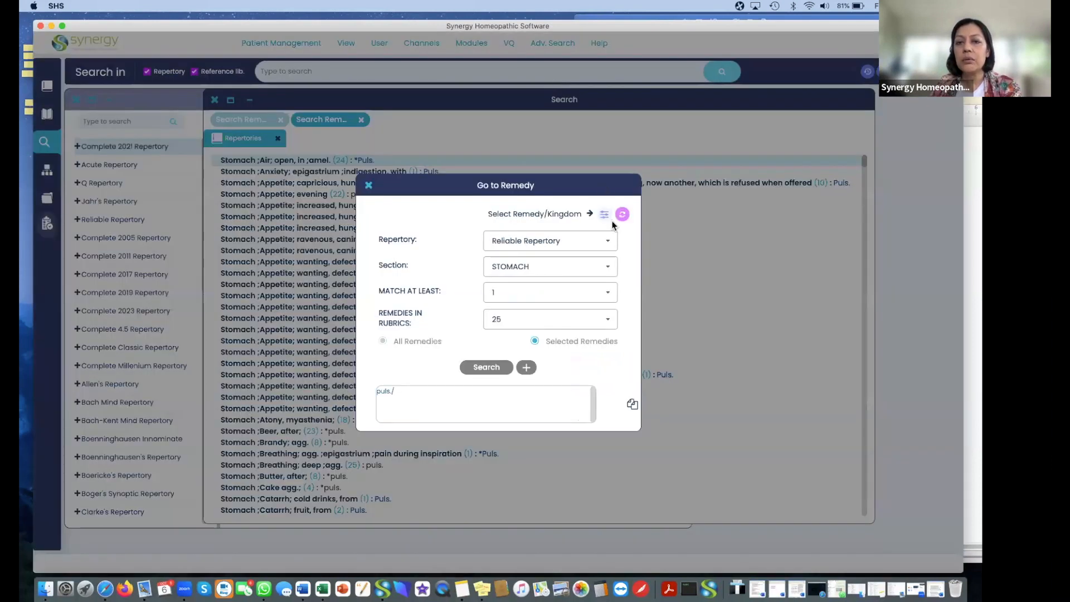
pyautogui.click(605, 215)
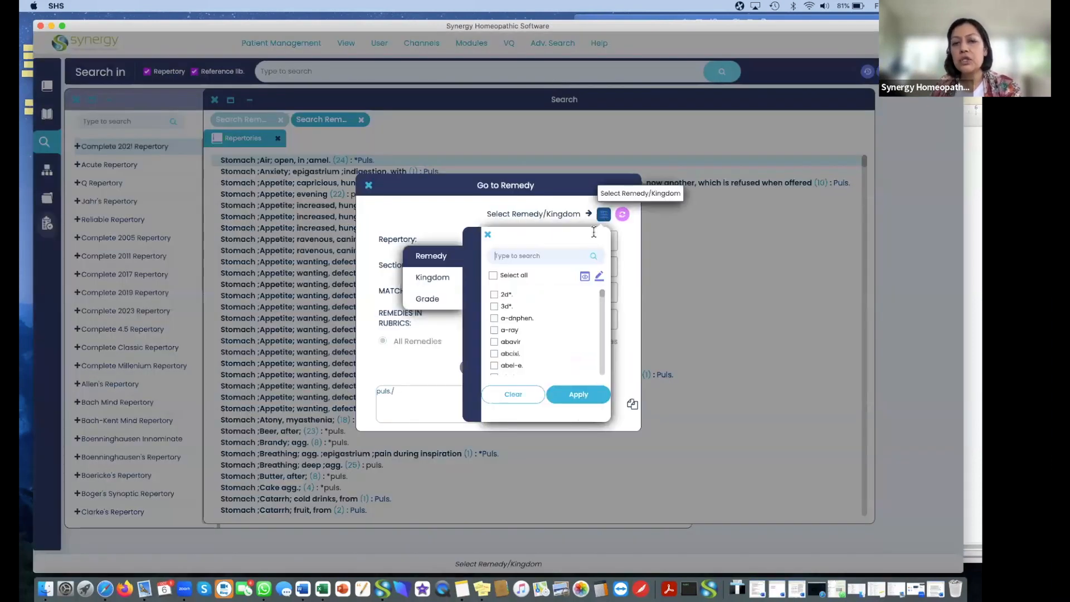
pyautogui.click(584, 277)
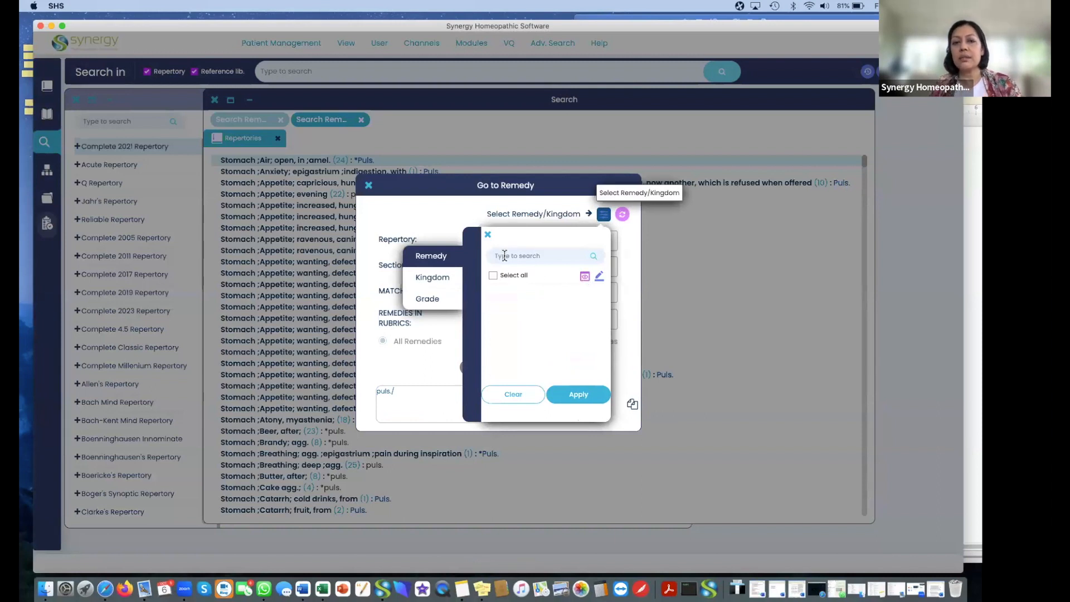
pyautogui.click(583, 276)
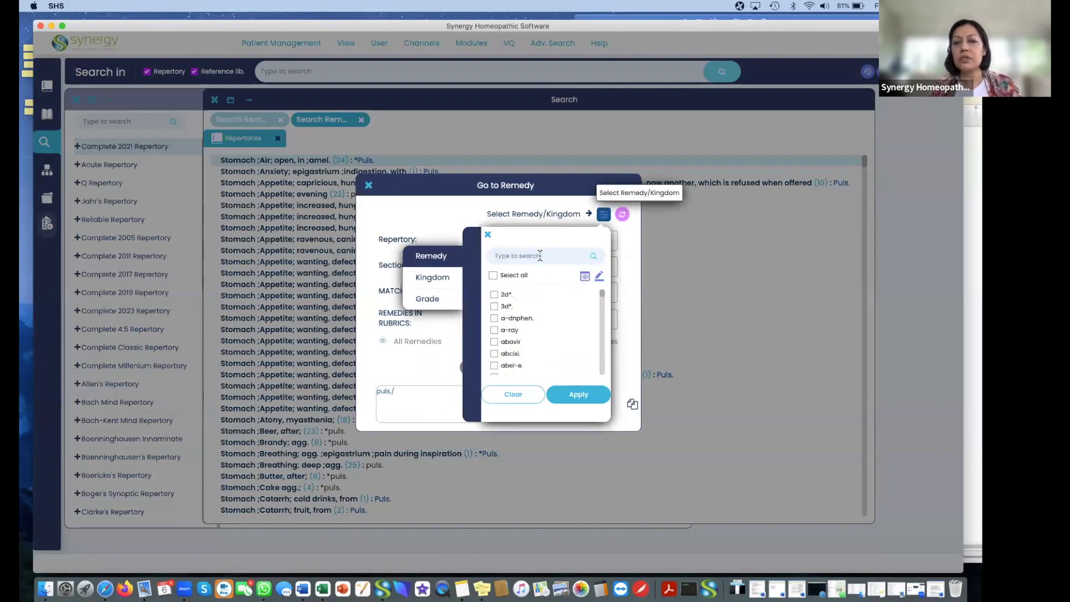
pyautogui.write('ls.')
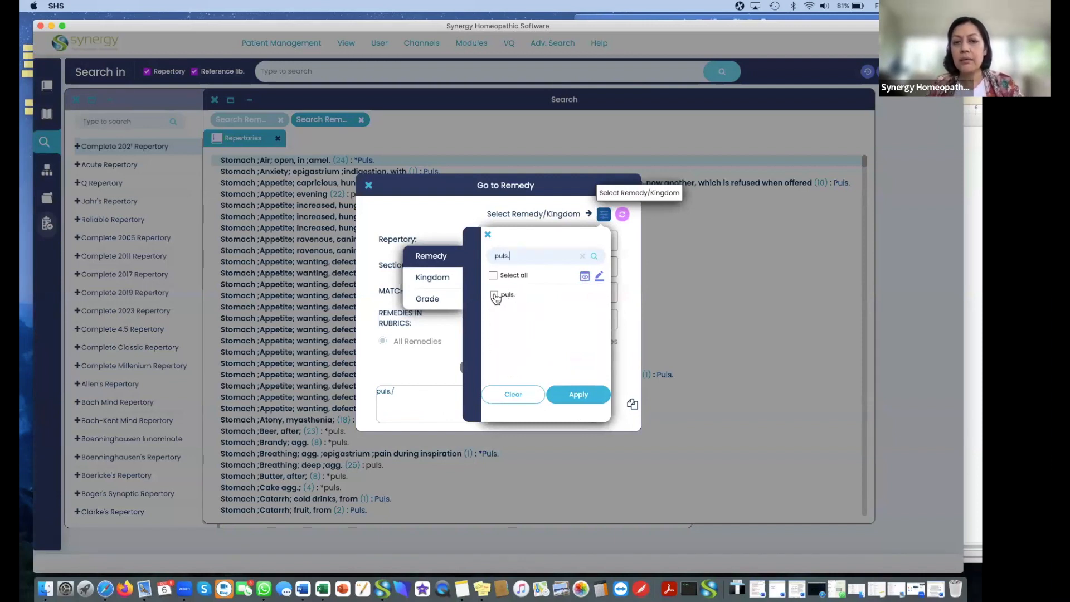
pyautogui.click(494, 294)
# Limit the "puls." search to Grade 4, review only the selected grade and remedy, and run it as an additional search.
pyautogui.click(427, 299)
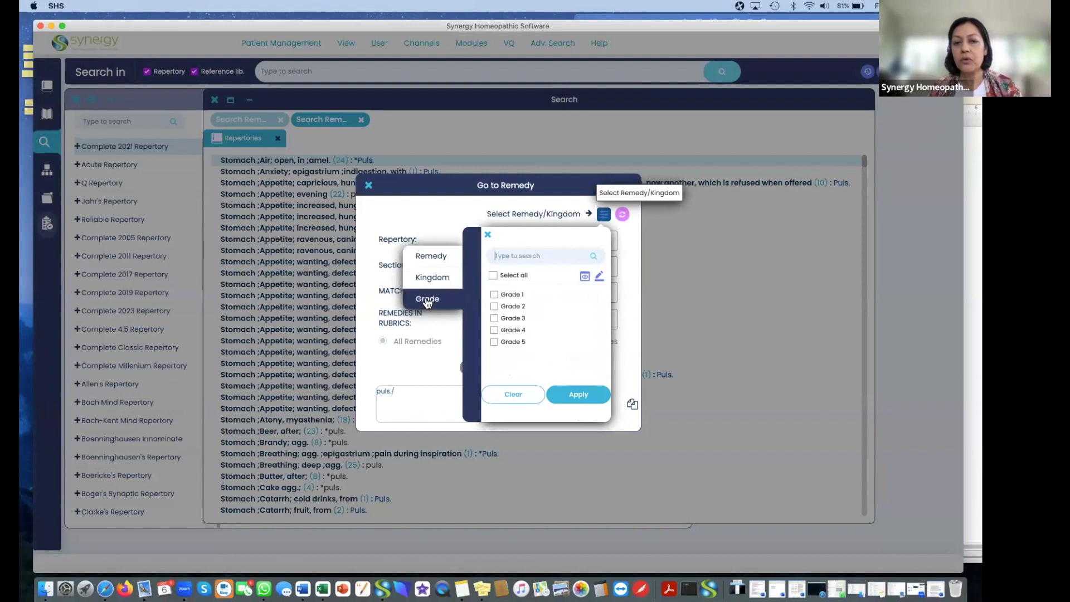
pyautogui.click(494, 330)
pyautogui.click(585, 277)
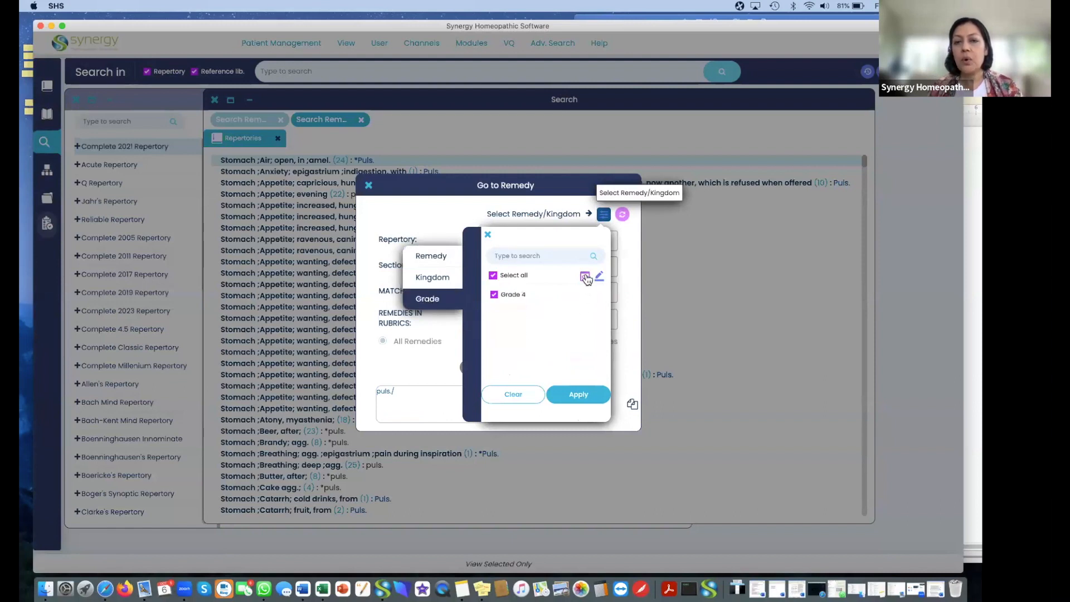
pyautogui.click(437, 258)
pyautogui.click(585, 277)
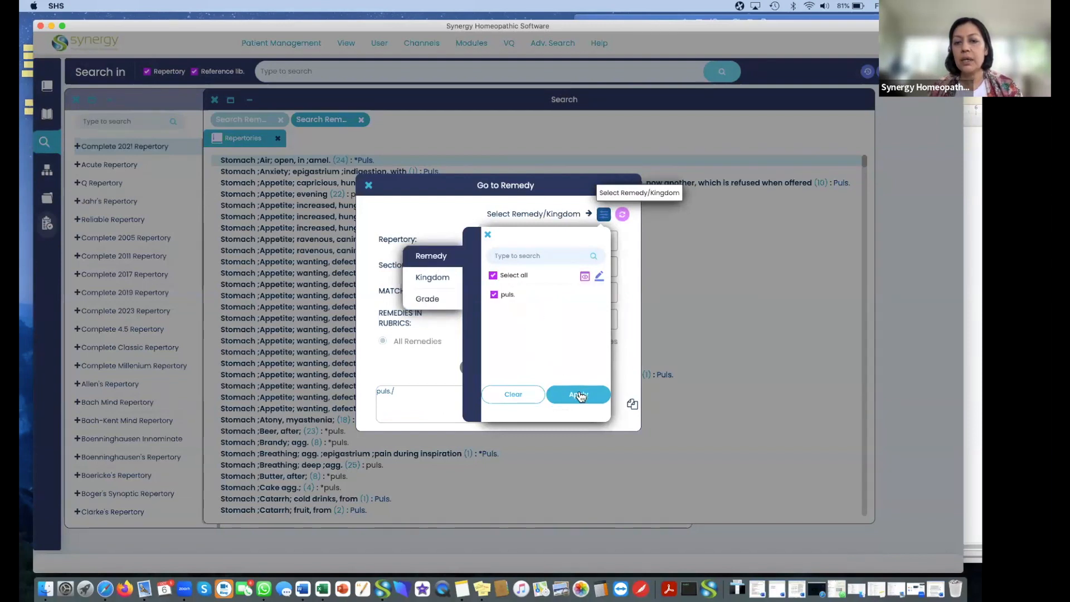
pyautogui.click(578, 394)
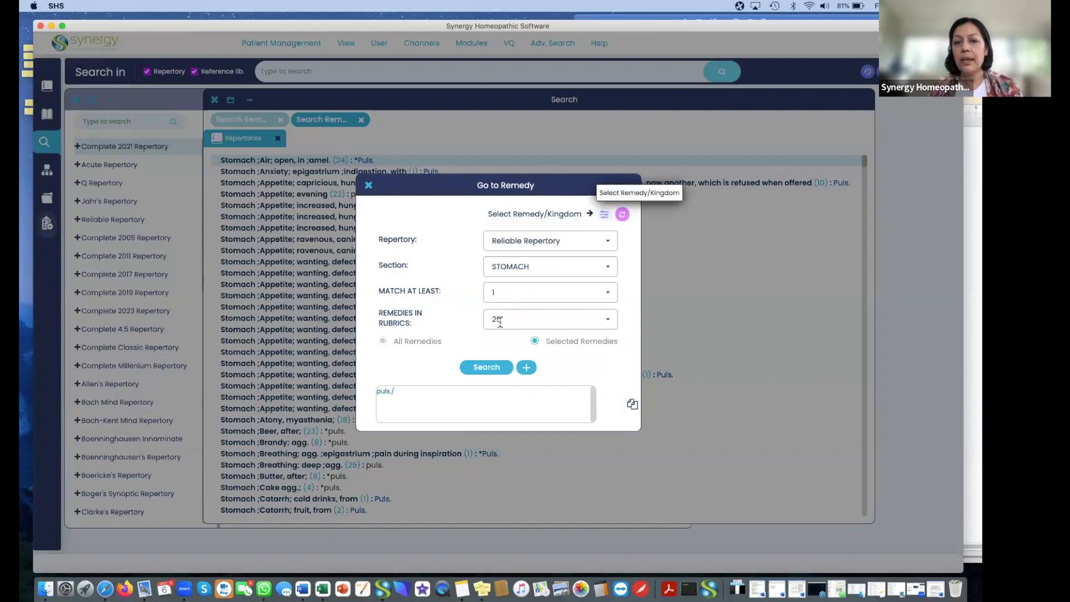
pyautogui.click(526, 367)
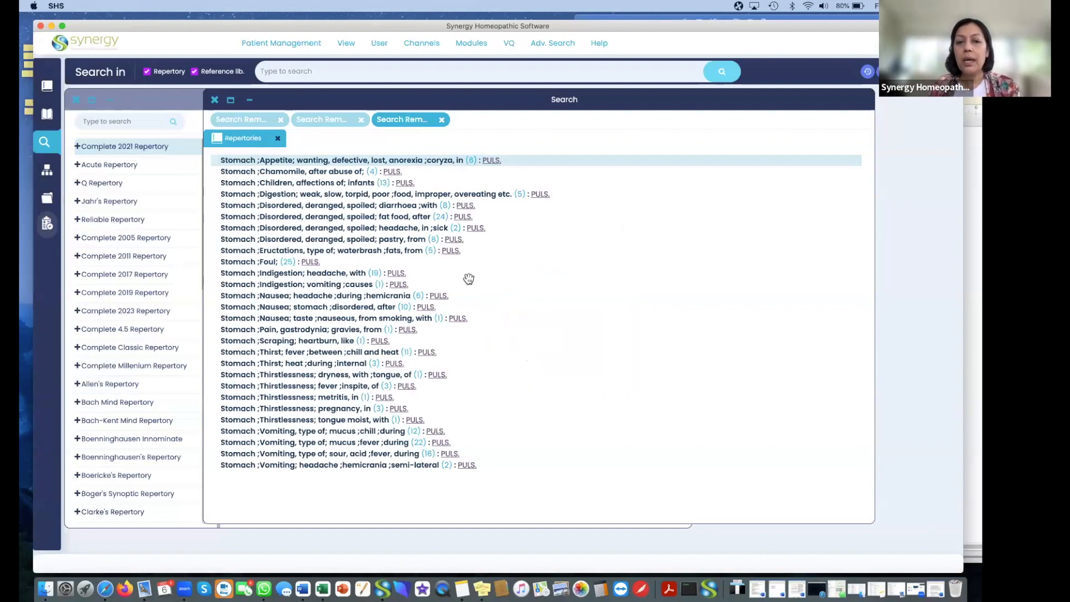
# Open the remedy comparison settings, examine the remedy, kingdom and grade selector, and close them without searching.
pyautogui.click(552, 42)
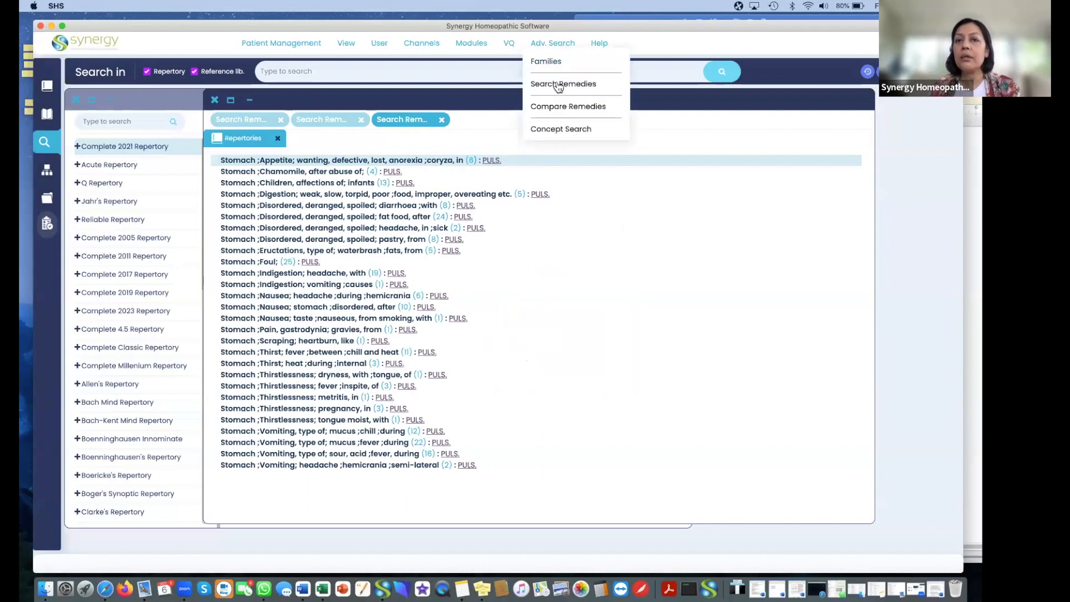
pyautogui.click(555, 44)
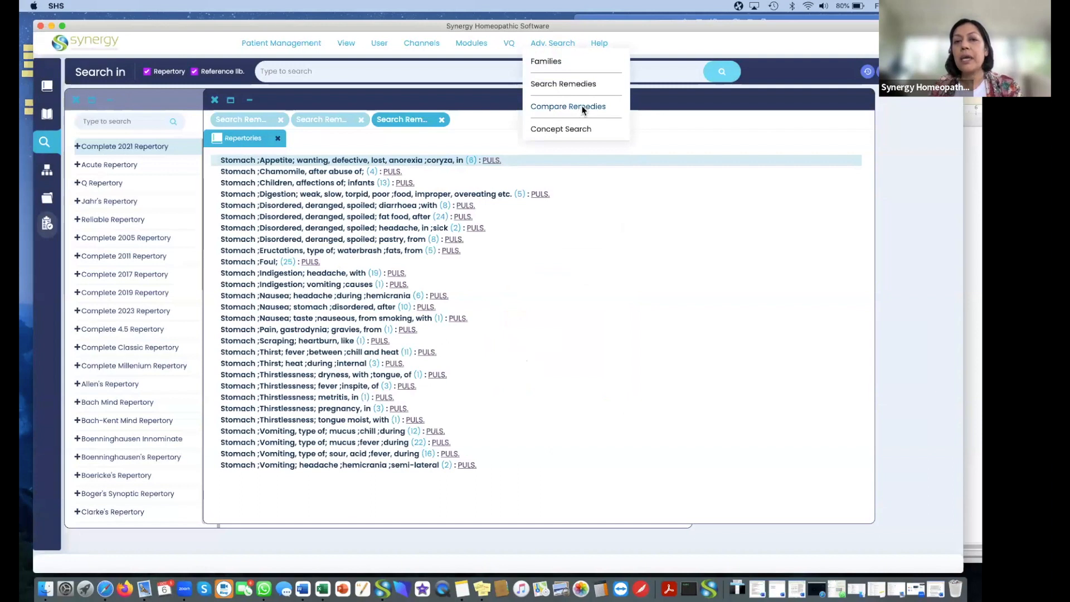
pyautogui.click(582, 107)
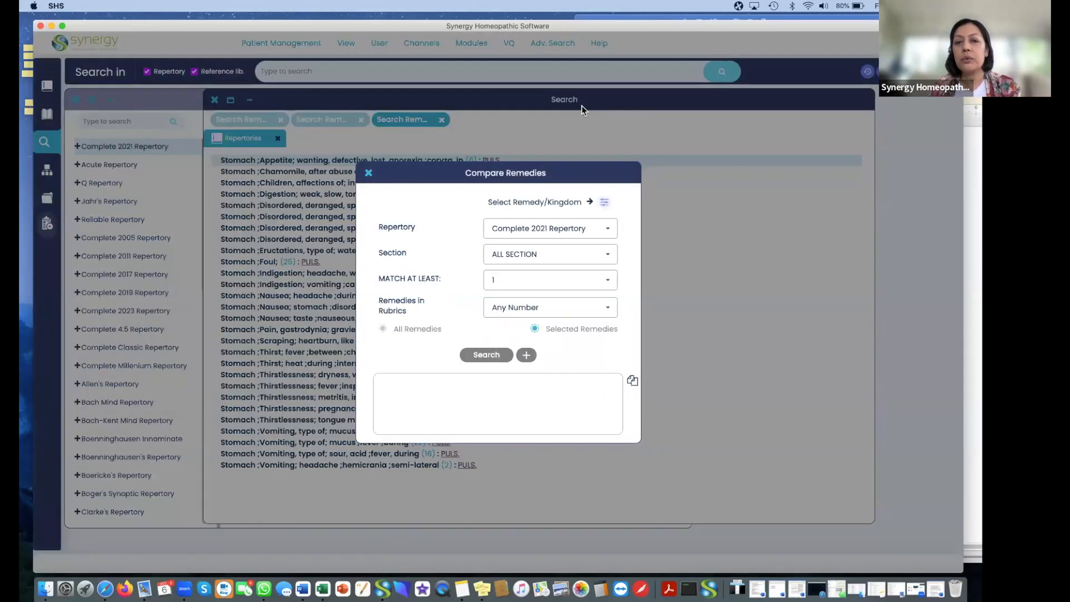
pyautogui.click(605, 205)
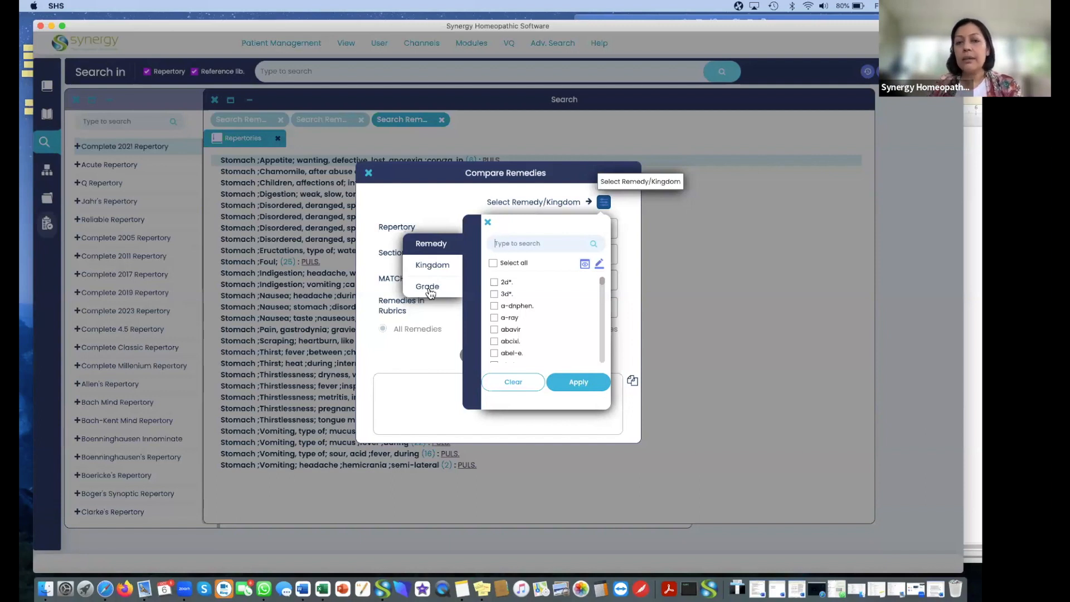
pyautogui.click(402, 315)
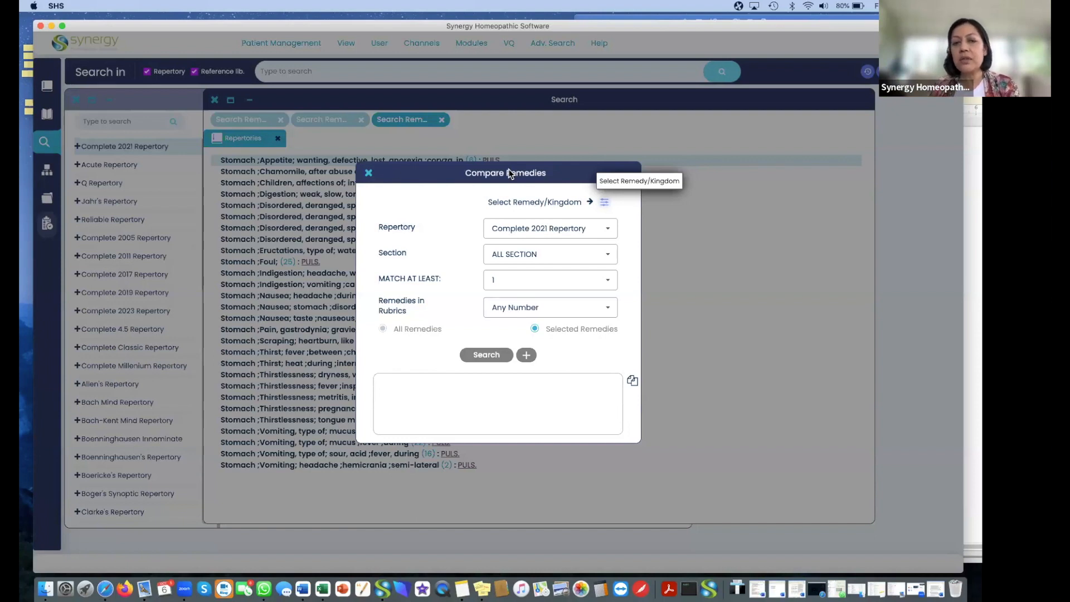
pyautogui.click(368, 176)
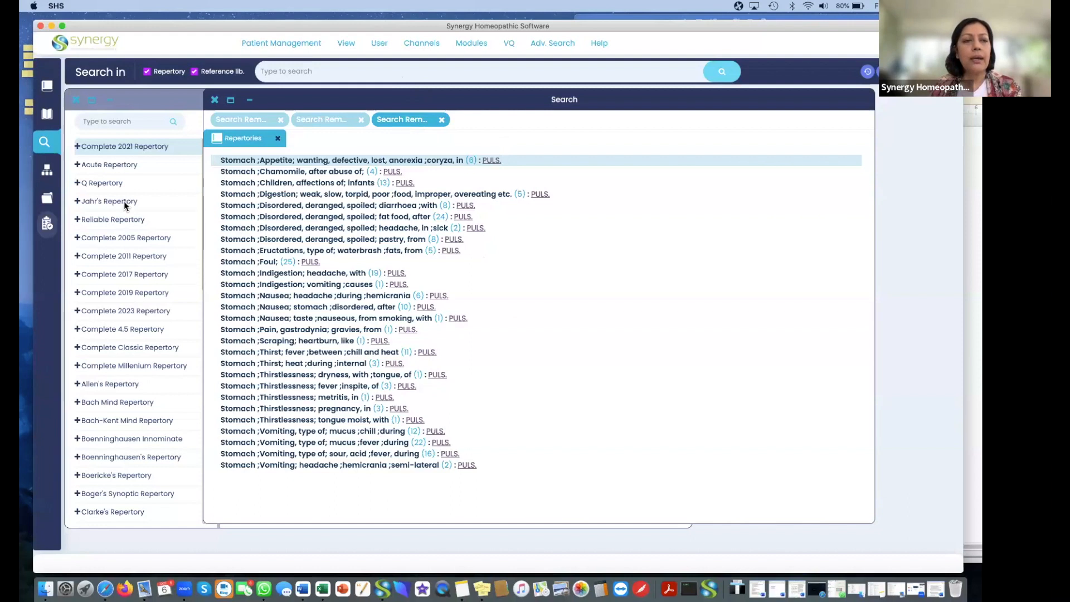
# In the Reference Library, display the entry for Abies Nigra from Choudhuri's Study Of MM.
pyautogui.click(47, 117)
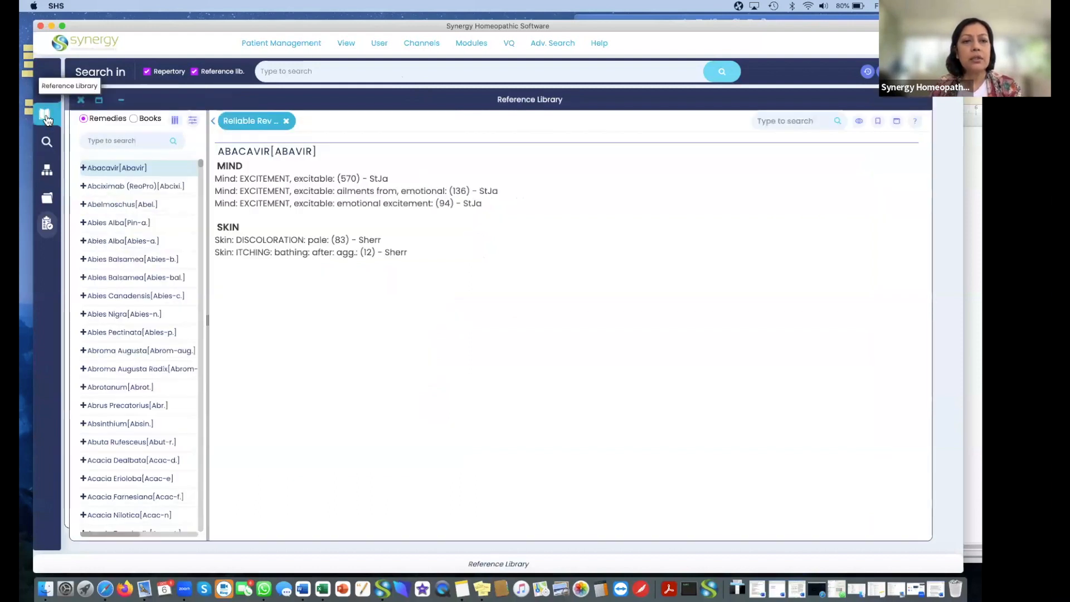
pyautogui.click(106, 315)
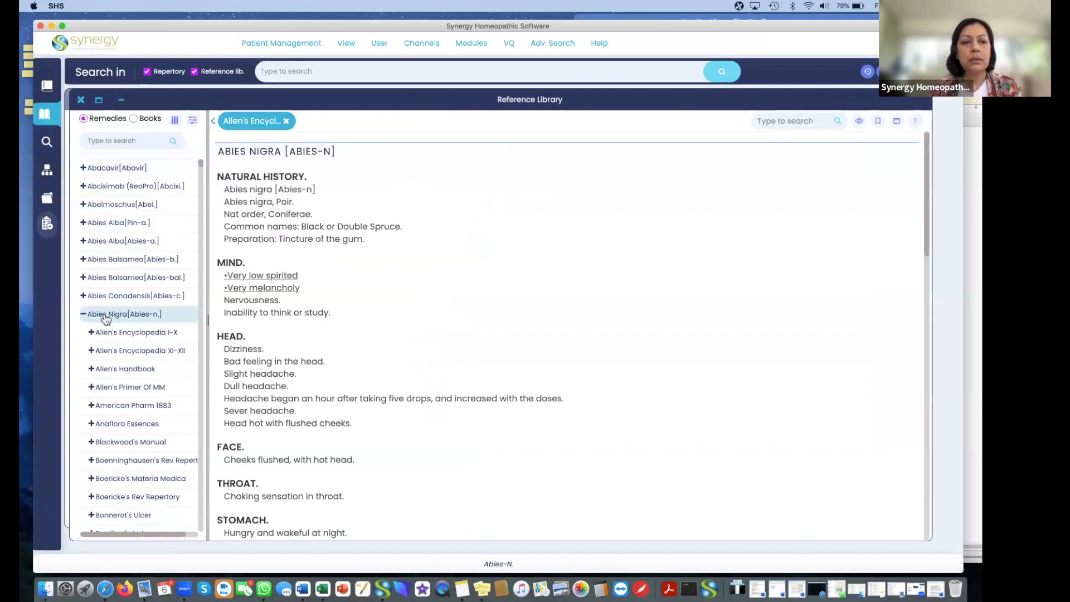
pyautogui.click(85, 314)
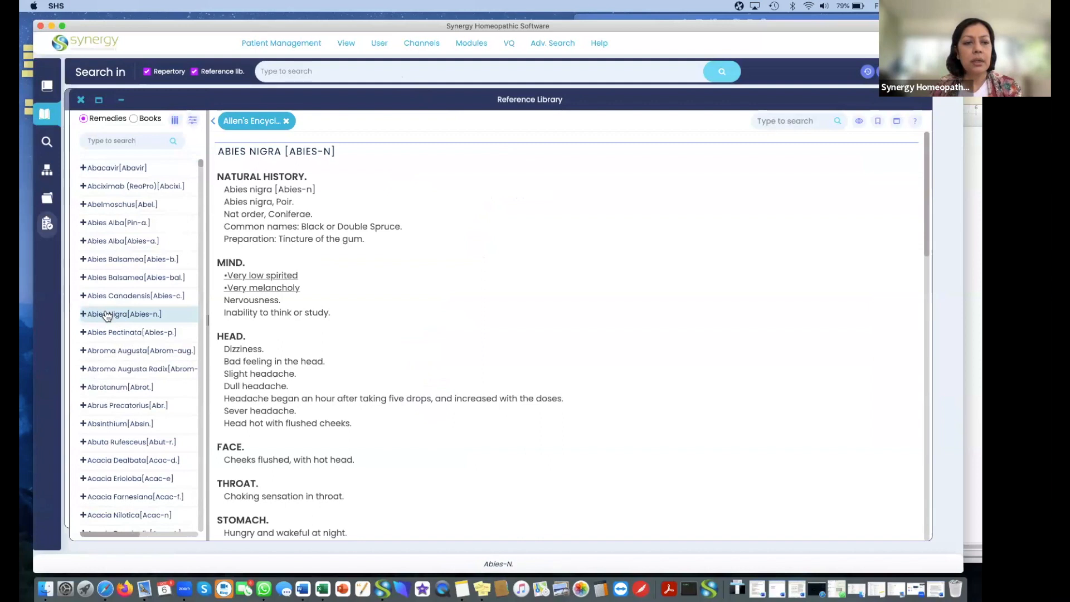
pyautogui.click(83, 314)
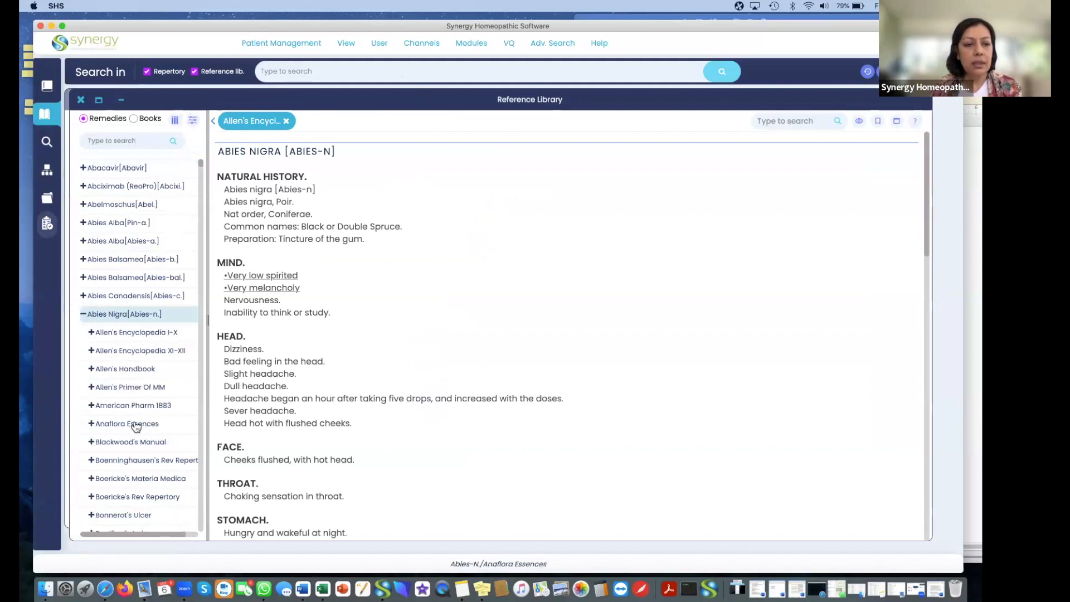
pyautogui.scroll(-6, 135, 422)
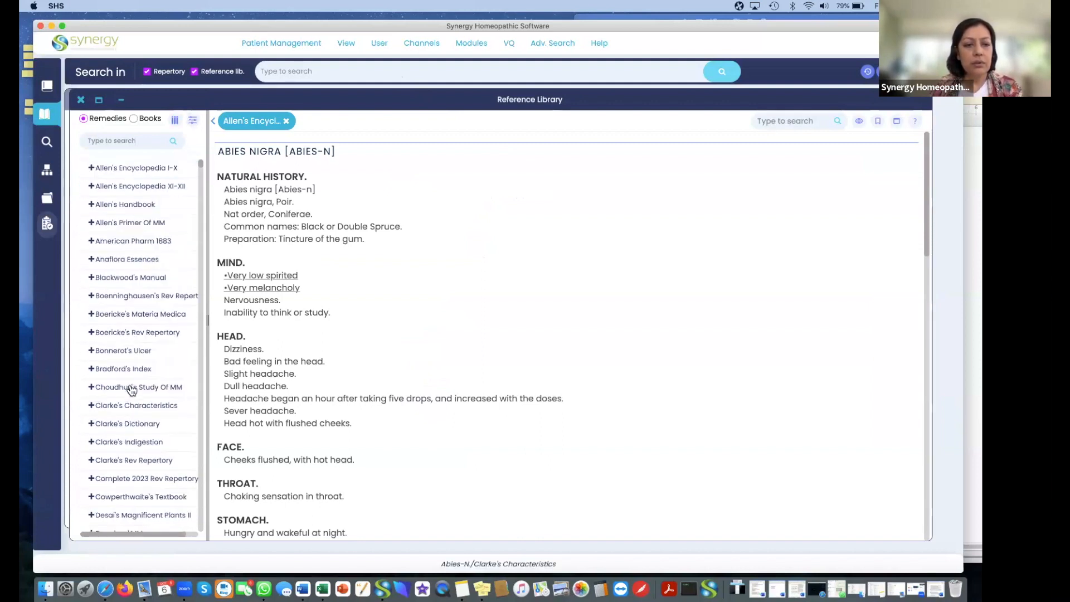
pyautogui.click(131, 387)
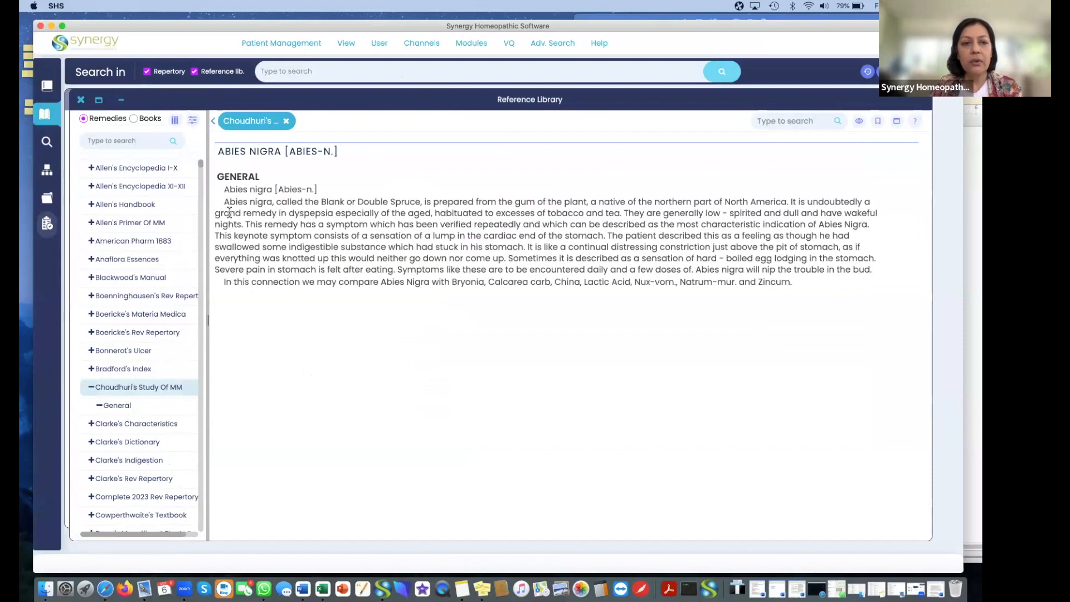
# Try to copy both full paragraphs of Choudhuri's text on Abies Nigra.
pyautogui.moveTo(224, 201); pyautogui.dragTo(808, 291)
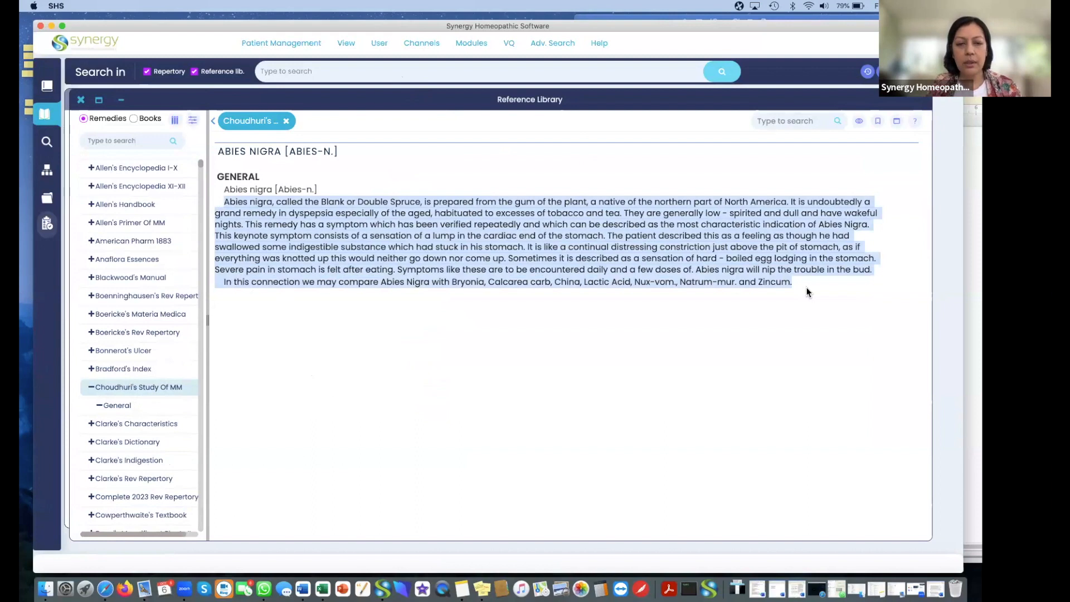
pyautogui.rightClick(599, 260)
pyautogui.click(617, 272)
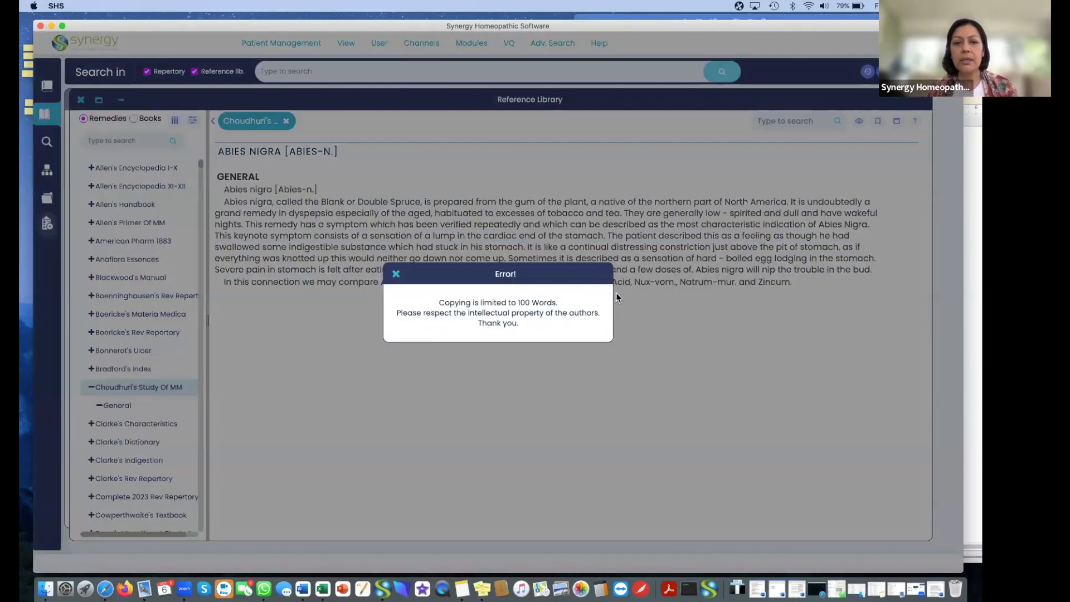
pyautogui.click(395, 274)
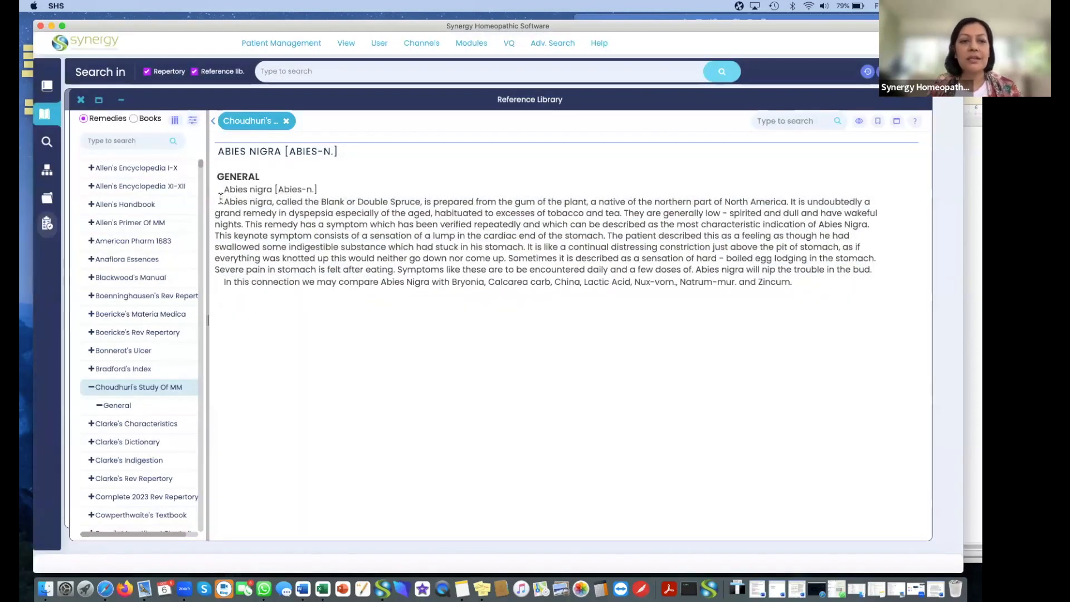
# Copy only the Abies Nigra passage from "Abies nigra, called" through "cardiac end of the stomach.".
pyautogui.moveTo(224, 202); pyautogui.dragTo(605, 235)
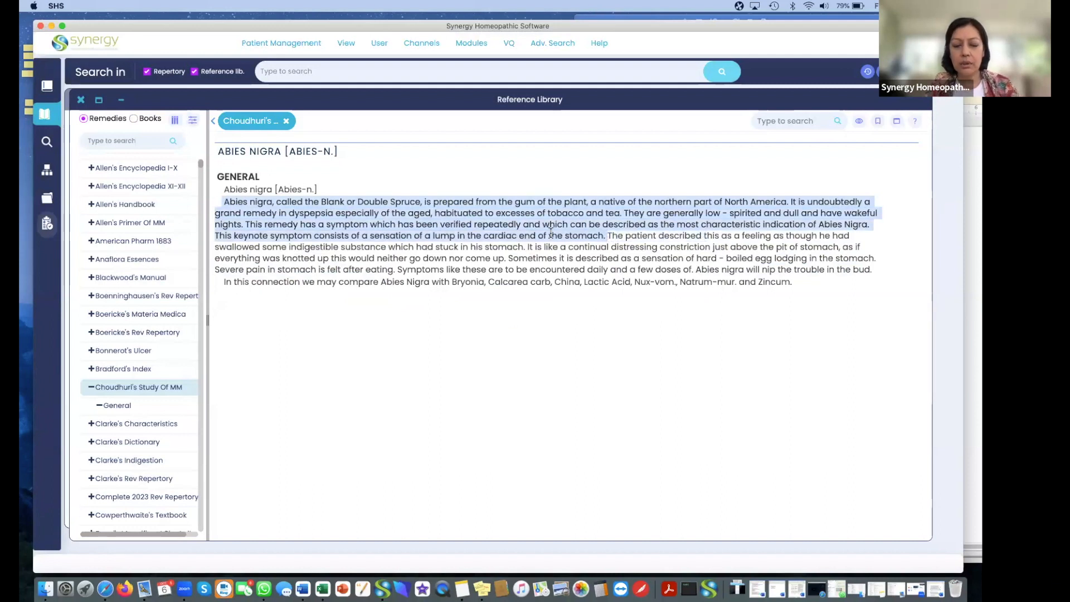
pyautogui.press('super+c')
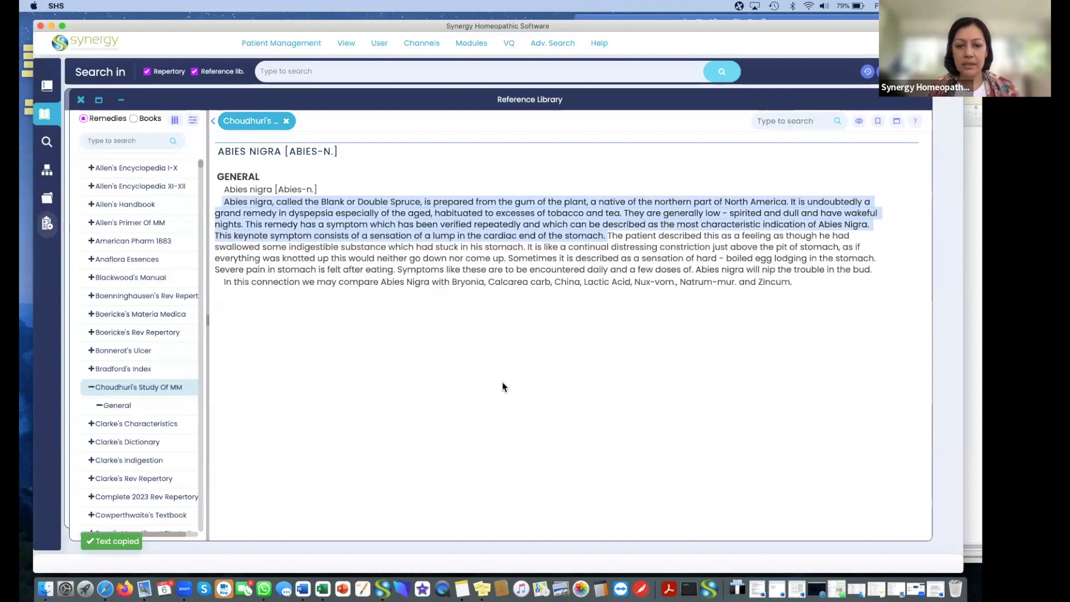
# Create a new patient record with the first name "SHS" and the last name "Training".
pyautogui.click(293, 41)
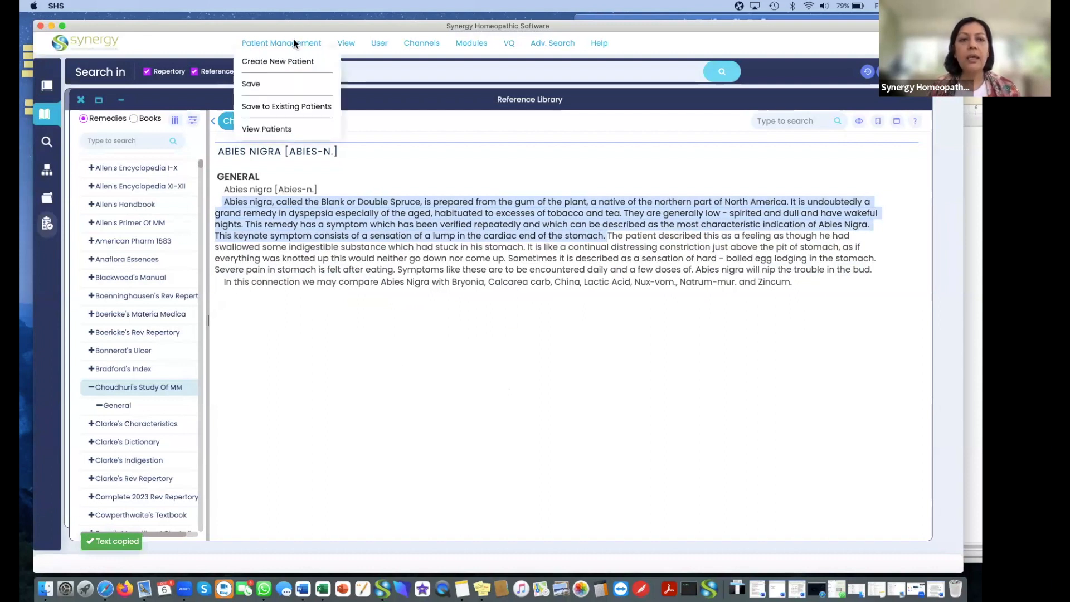
pyautogui.click(290, 63)
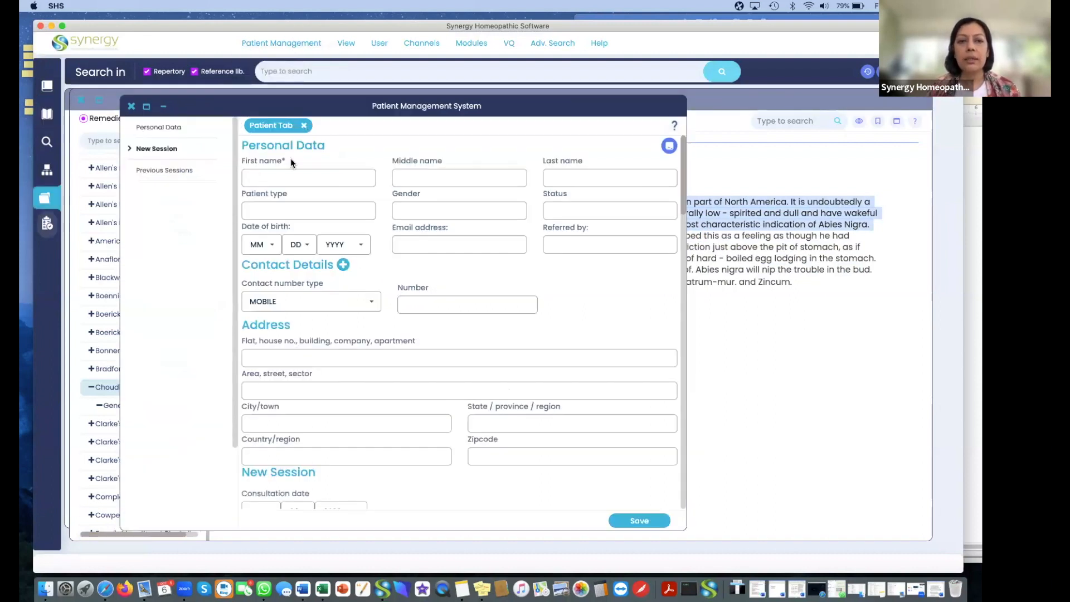
pyautogui.click(285, 176)
pyautogui.write('SHS')
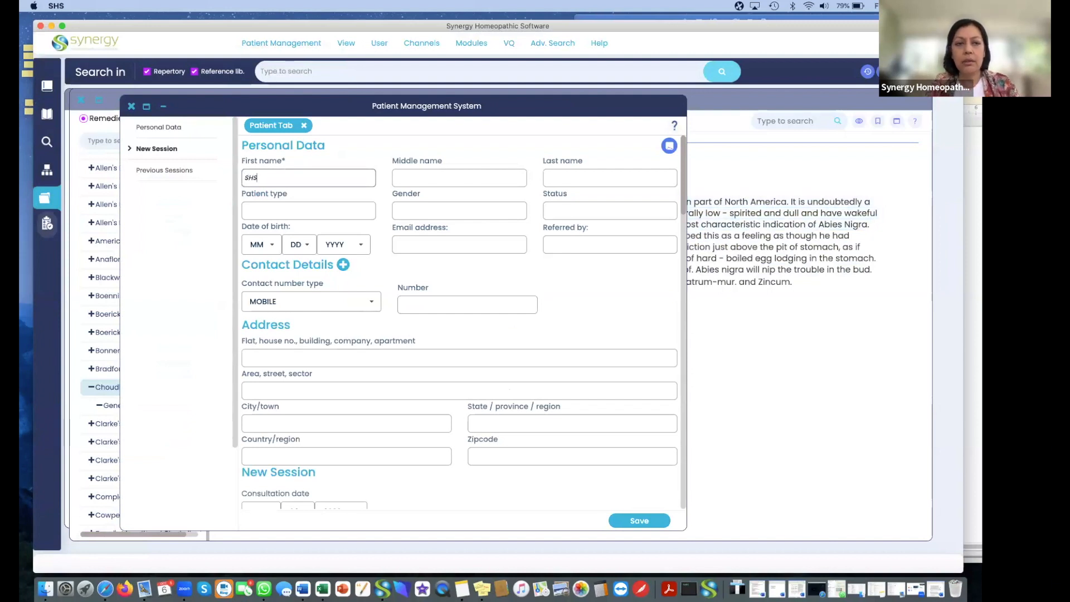
pyautogui.click(628, 177)
pyautogui.write('Training')
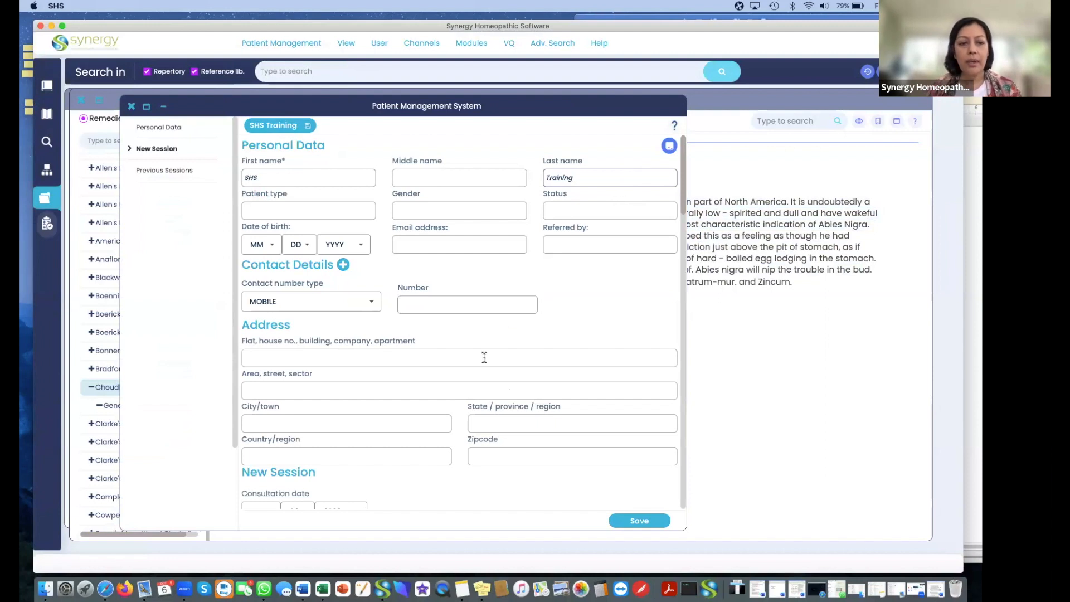
# Paste the copied Abies Nigra passage into the Symptoms field of the patient's new session.
pyautogui.scroll(-5, 482, 359)
pyautogui.scroll(-3, 462, 386)
pyautogui.click(339, 323)
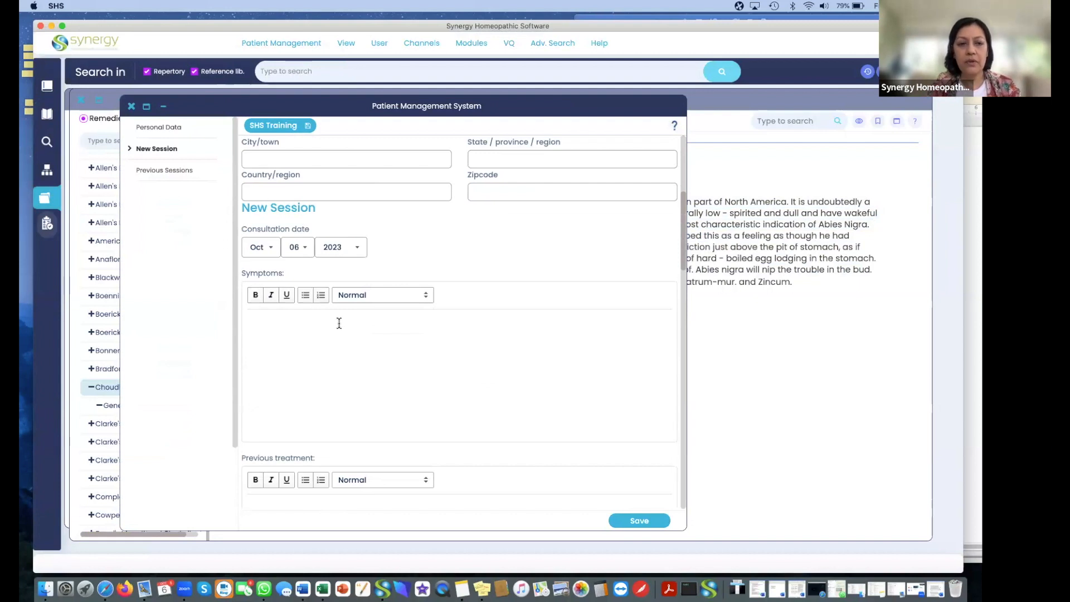
pyautogui.rightClick(287, 325)
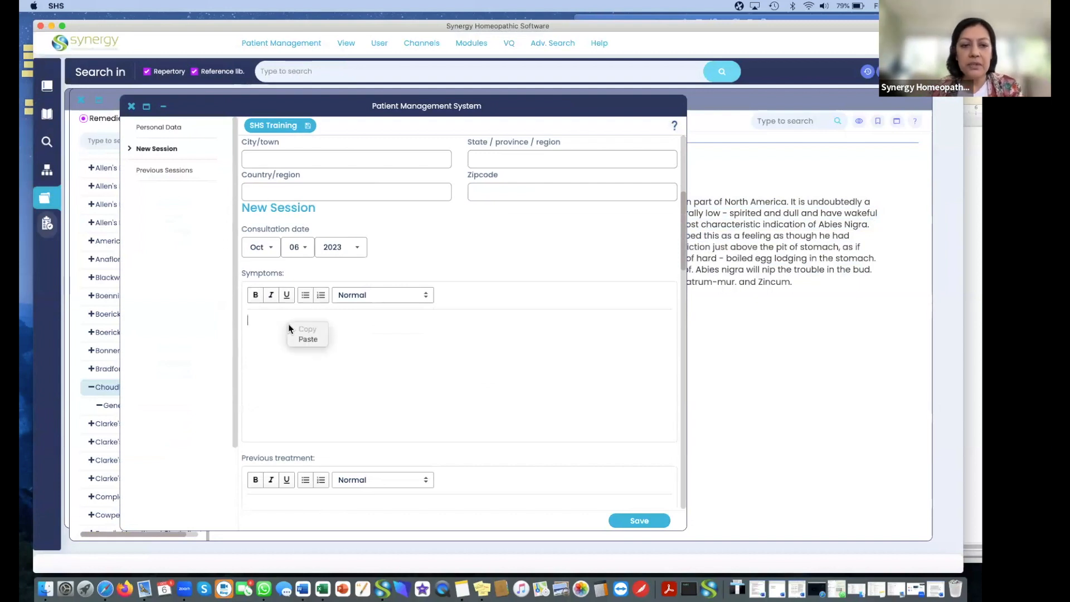
pyautogui.click(302, 339)
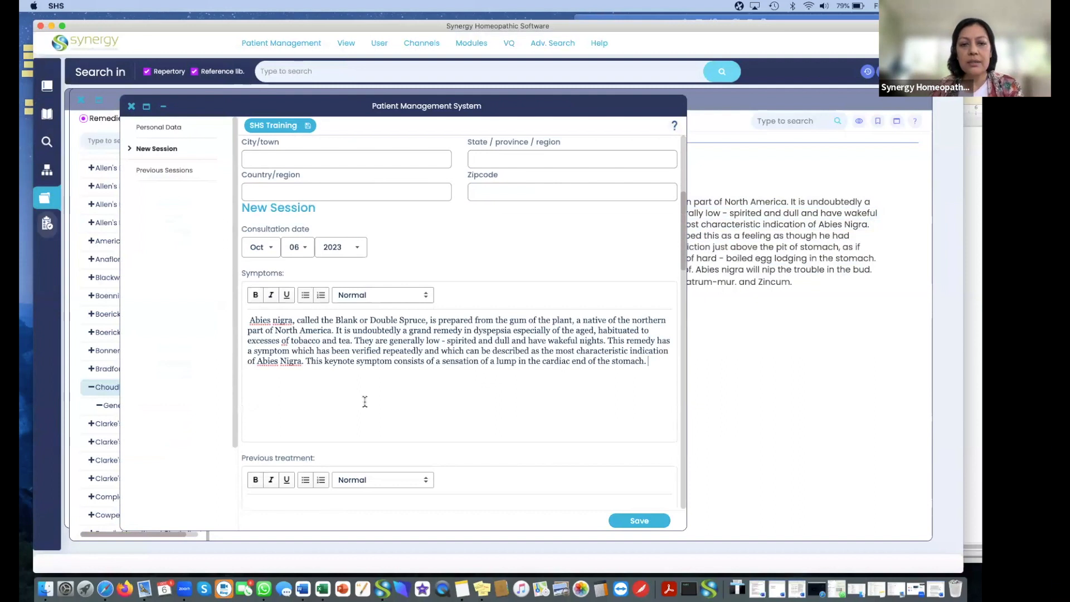
# Split the symptoms text into three paragraphs, breaking after "part of North America." and after "wakeful nights.".
pyautogui.click(336, 329)
pyautogui.press('Return')
pyautogui.press('Return')
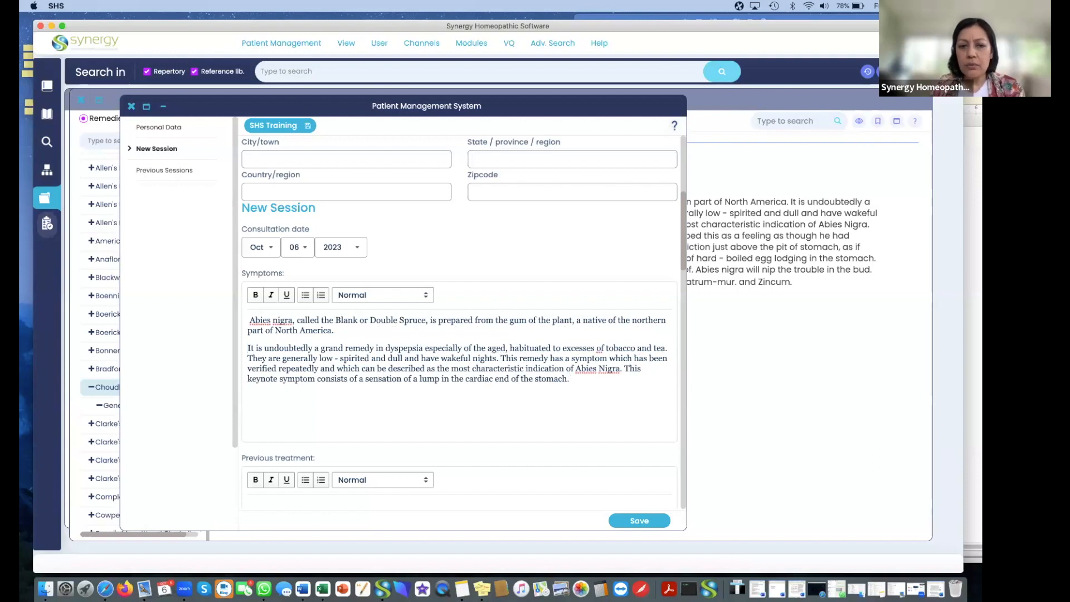
pyautogui.click(500, 358)
pyautogui.press('Return')
pyautogui.press('Return')
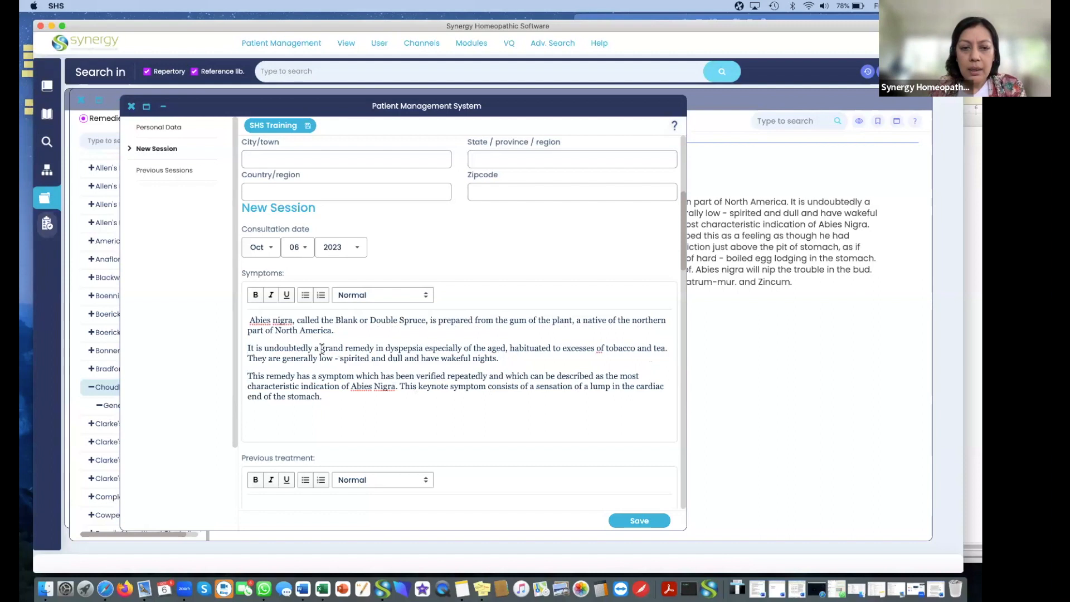
# Make the phrases "grand remedy in dyspepsia" and "sensation of a lump" bold in the symptoms text.
pyautogui.moveTo(320, 348); pyautogui.dragTo(420, 350)
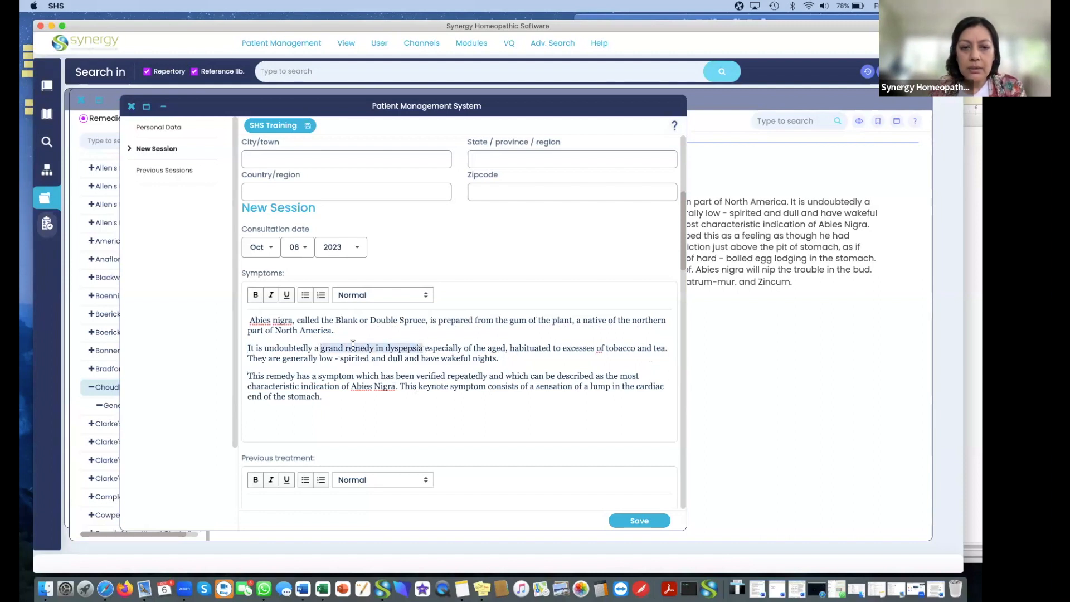
pyautogui.click(255, 296)
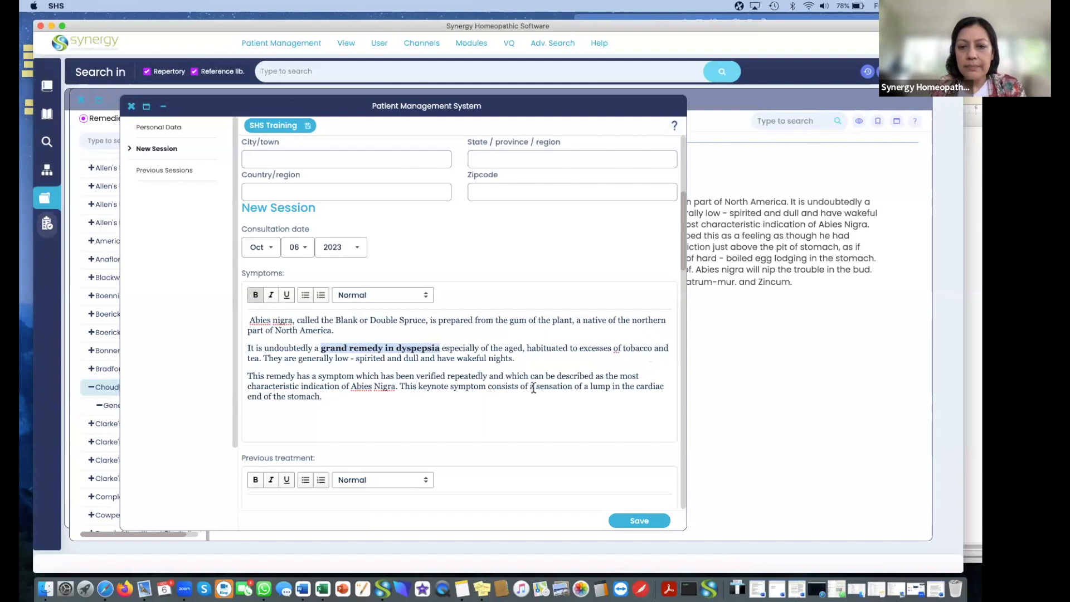
pyautogui.moveTo(536, 387); pyautogui.dragTo(608, 385)
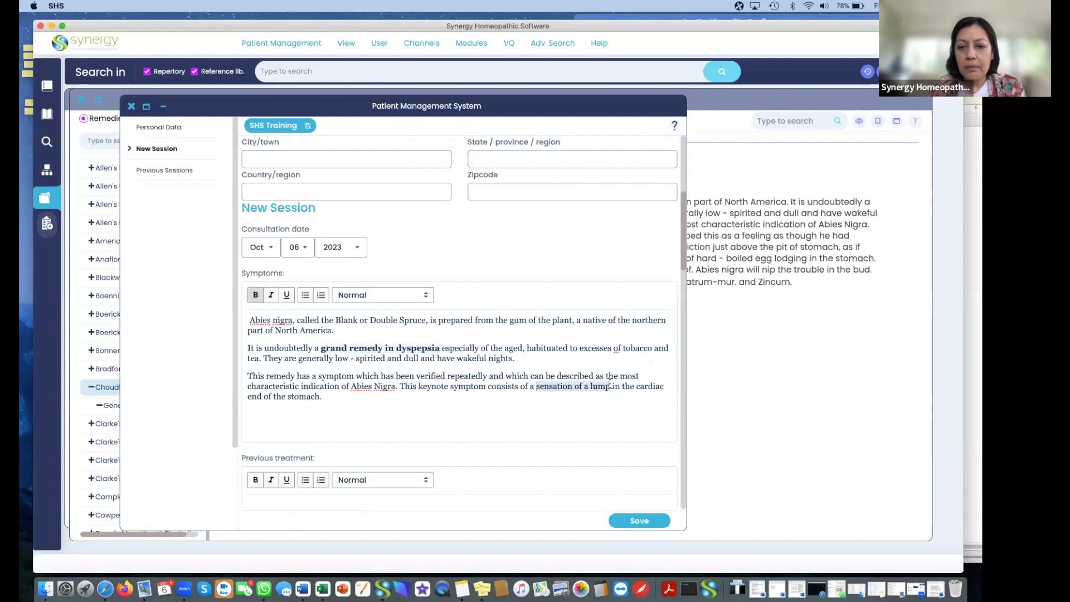
pyautogui.click(256, 295)
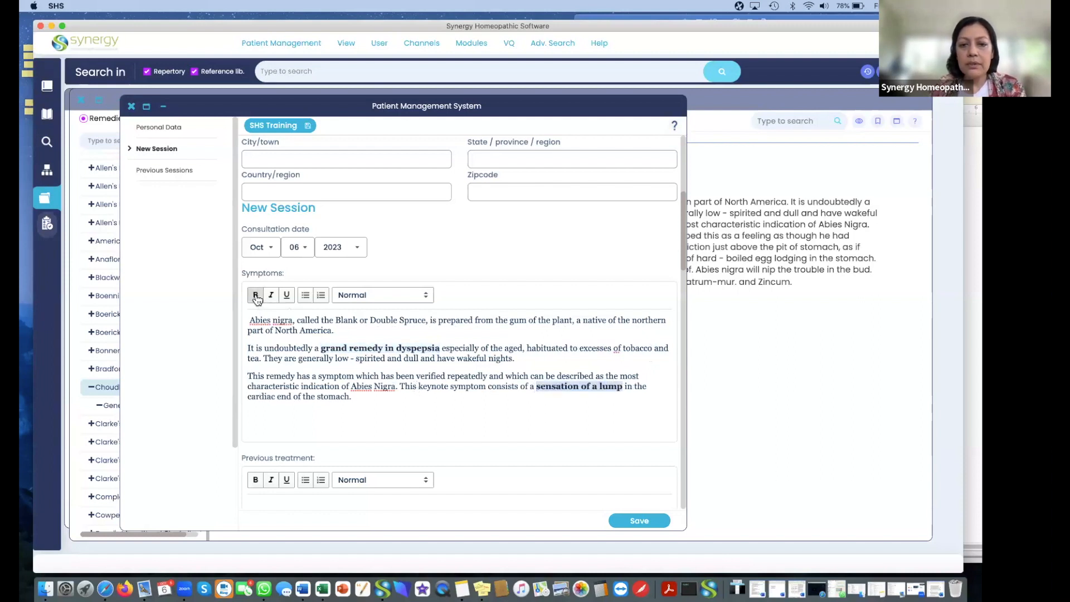
pyautogui.click(424, 412)
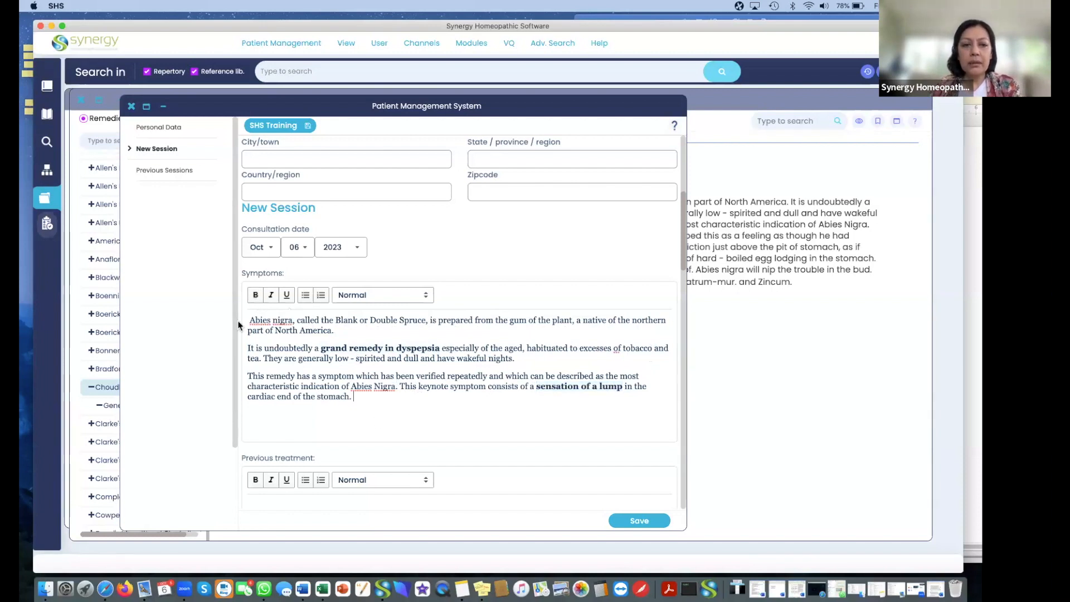
# Copy all three paragraphs of the formatted symptoms text from the patient's new session.
pyautogui.moveTo(247, 320); pyautogui.dragTo(370, 395)
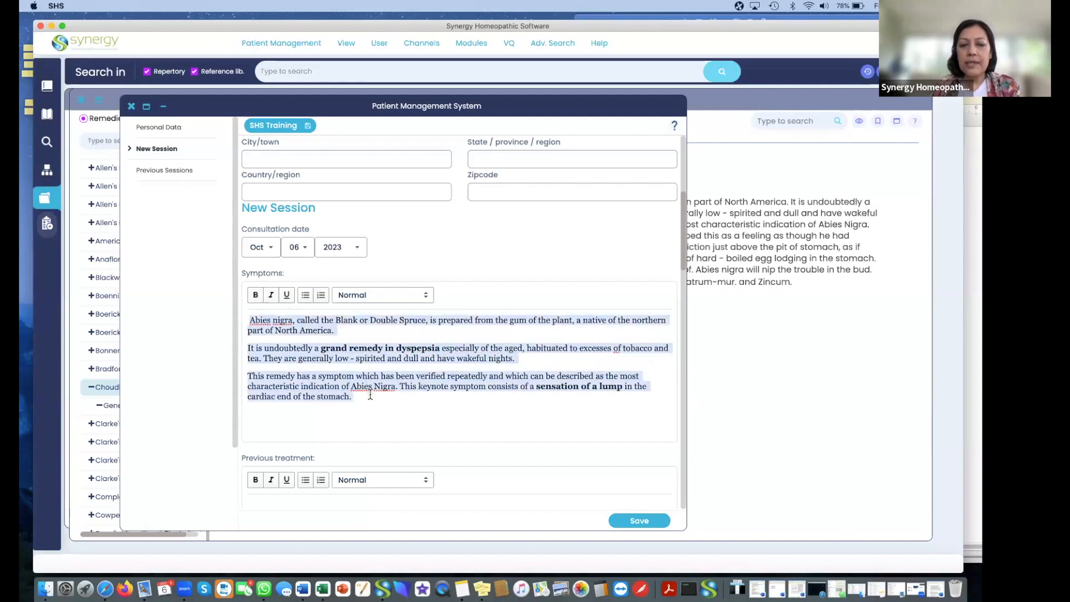
pyautogui.rightClick(319, 329)
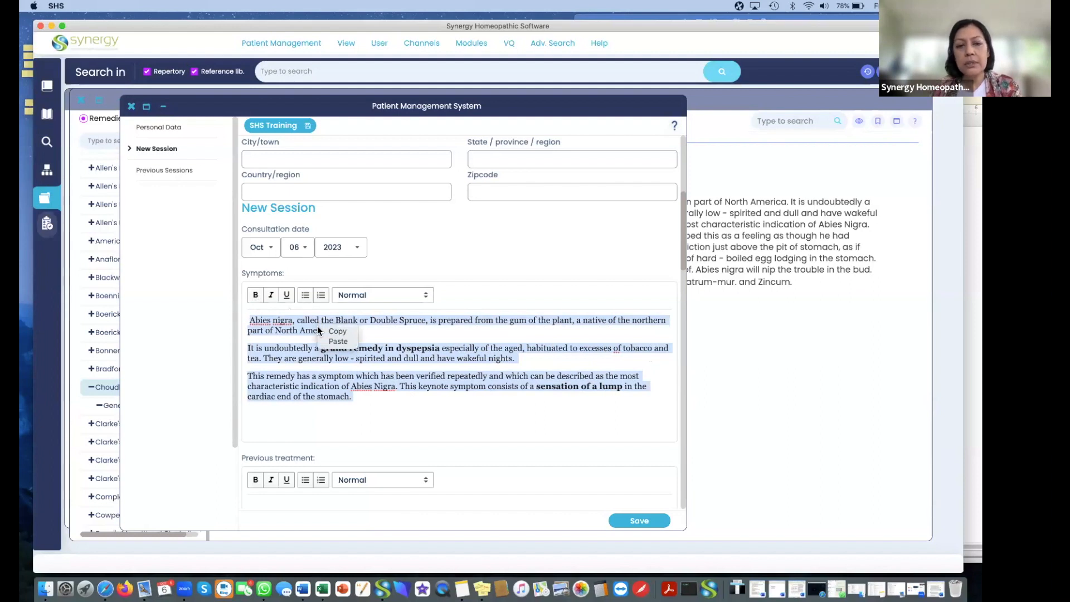
pyautogui.click(334, 332)
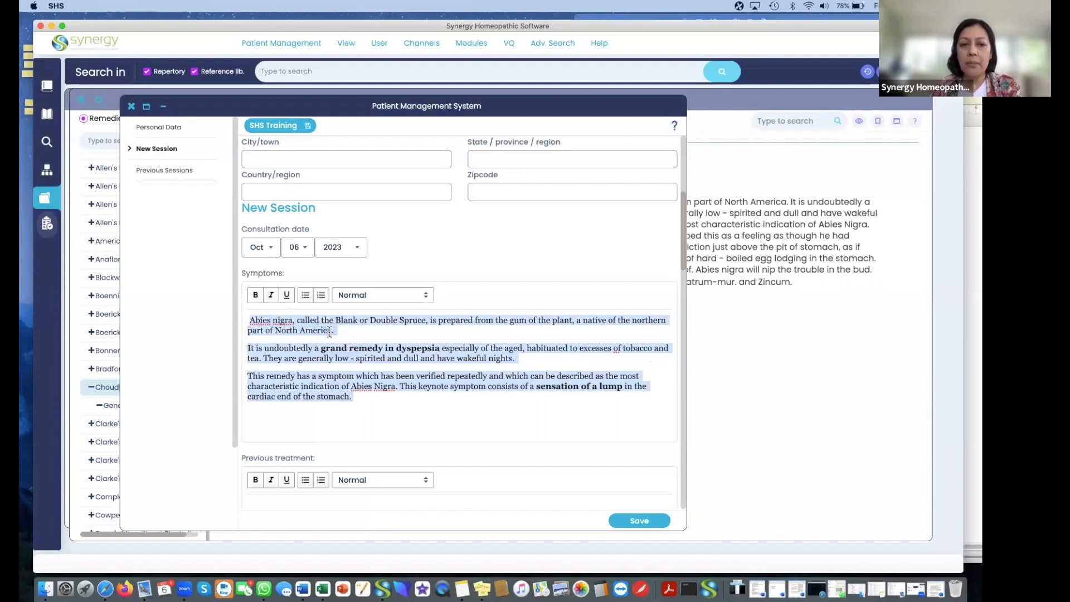
# Switch to Word, paste the copied symptoms text several blank lines below the existing list, and put the document window away.
pyautogui.click(975, 383)
pyautogui.press('Return')
pyautogui.press('Return')
pyautogui.press('Return')
pyautogui.press('Return')
pyautogui.press('Return')
pyautogui.press('Return')
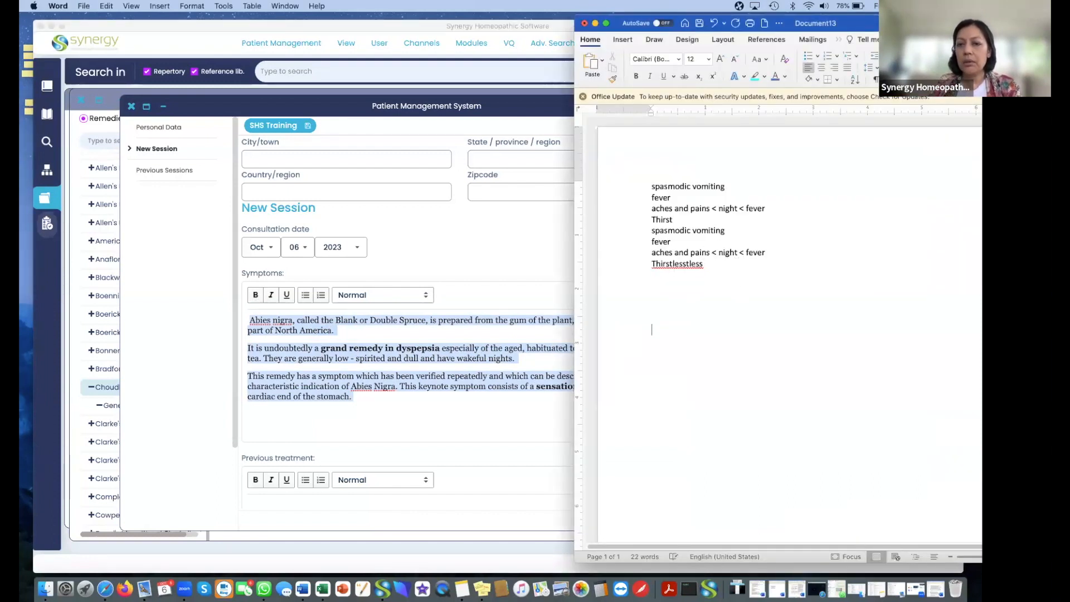
pyautogui.rightClick(657, 333)
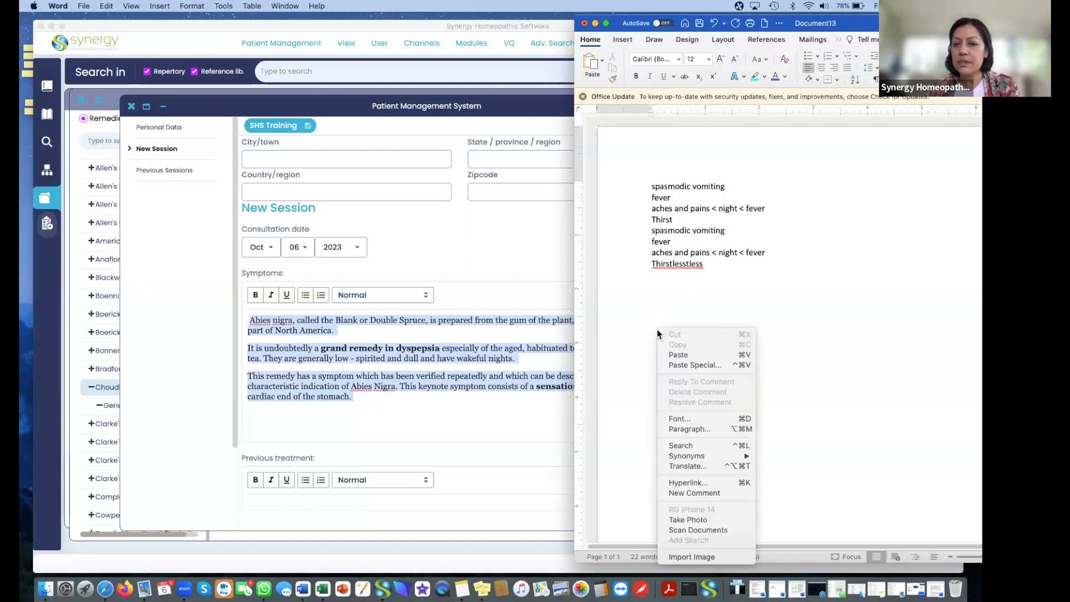
pyautogui.click(679, 353)
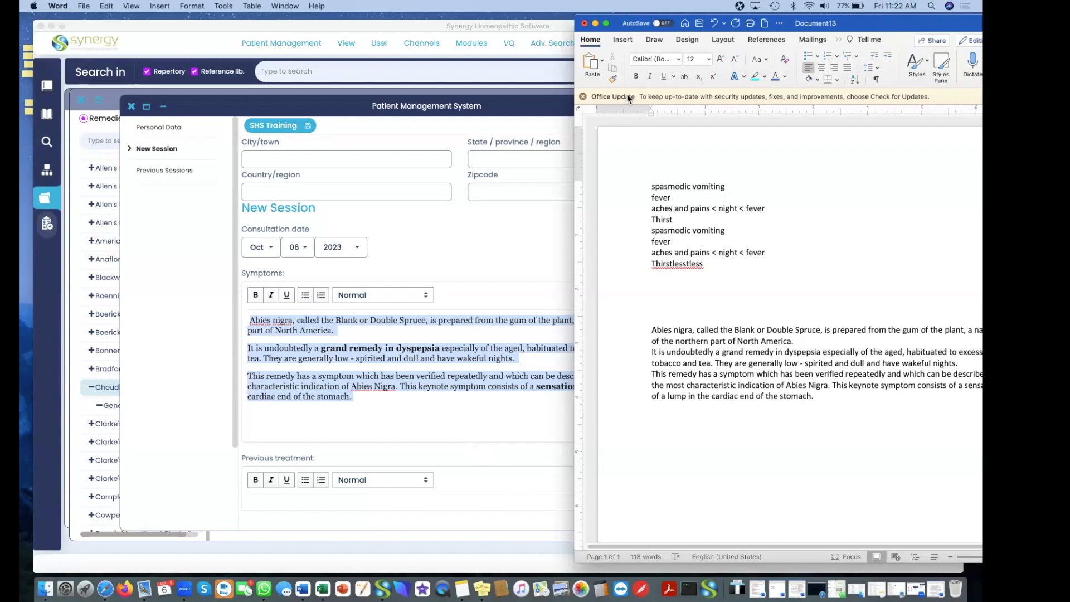
pyautogui.click(596, 24)
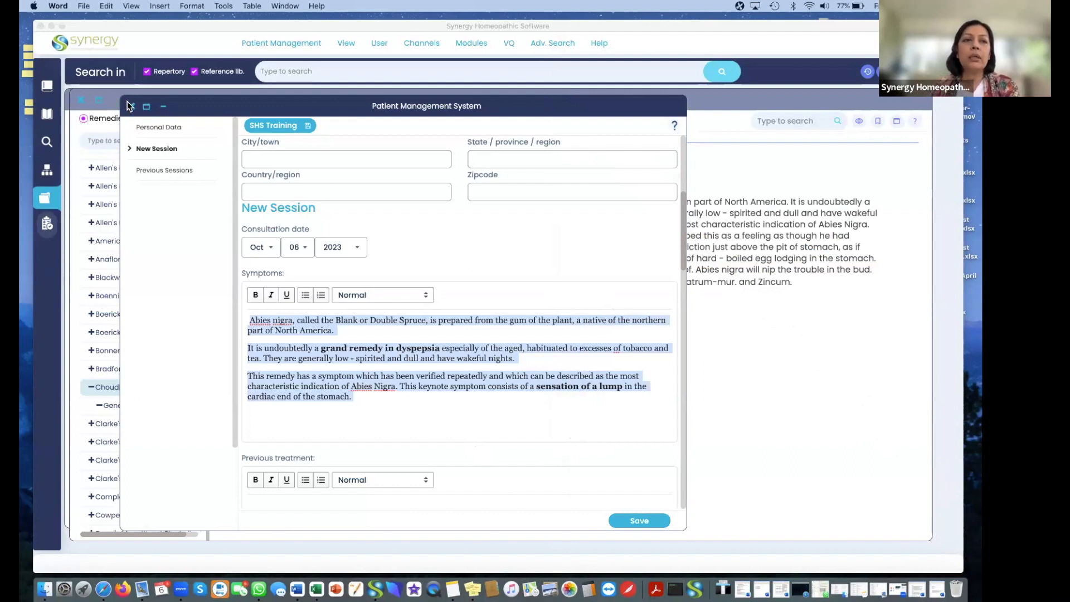
# Open the Mind chapter of the Complete 2021 Repertory and add the rubric Absent-mindedness to the clipboard.
pyautogui.click(198, 108)
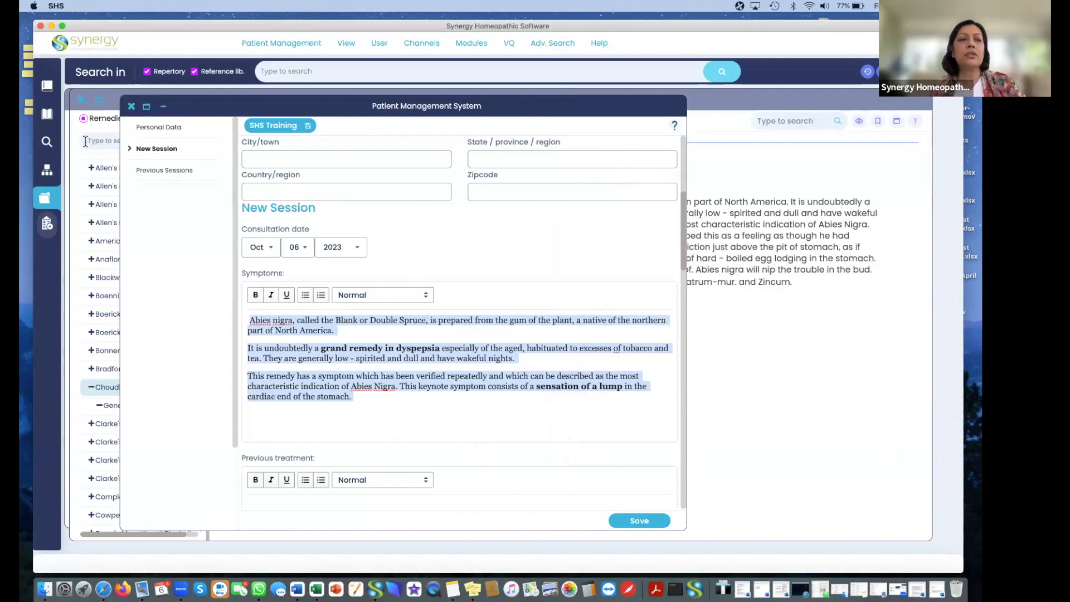
pyautogui.click(47, 88)
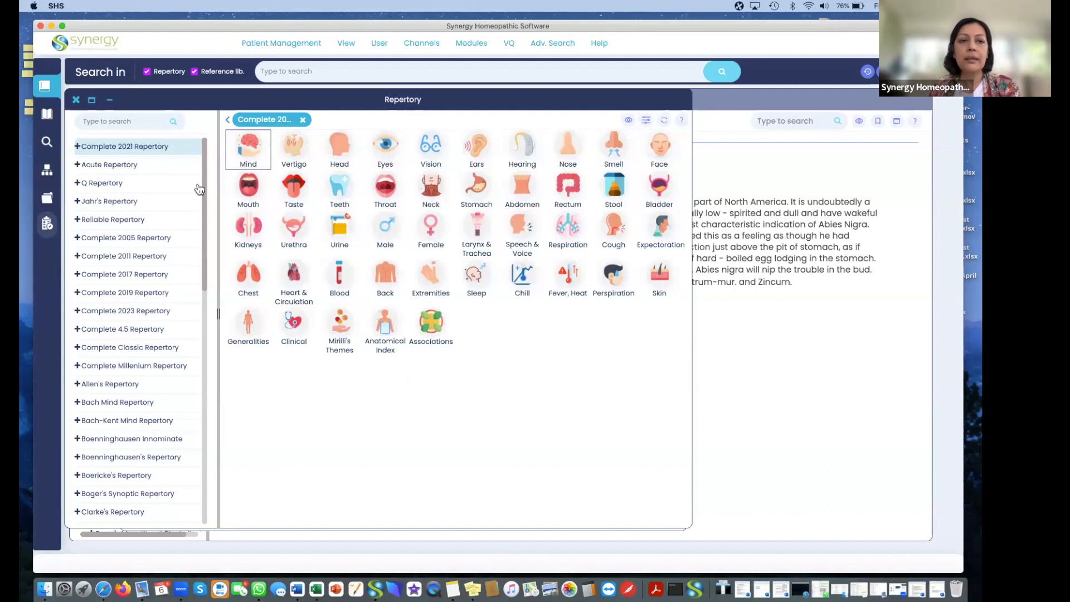
pyautogui.click(245, 156)
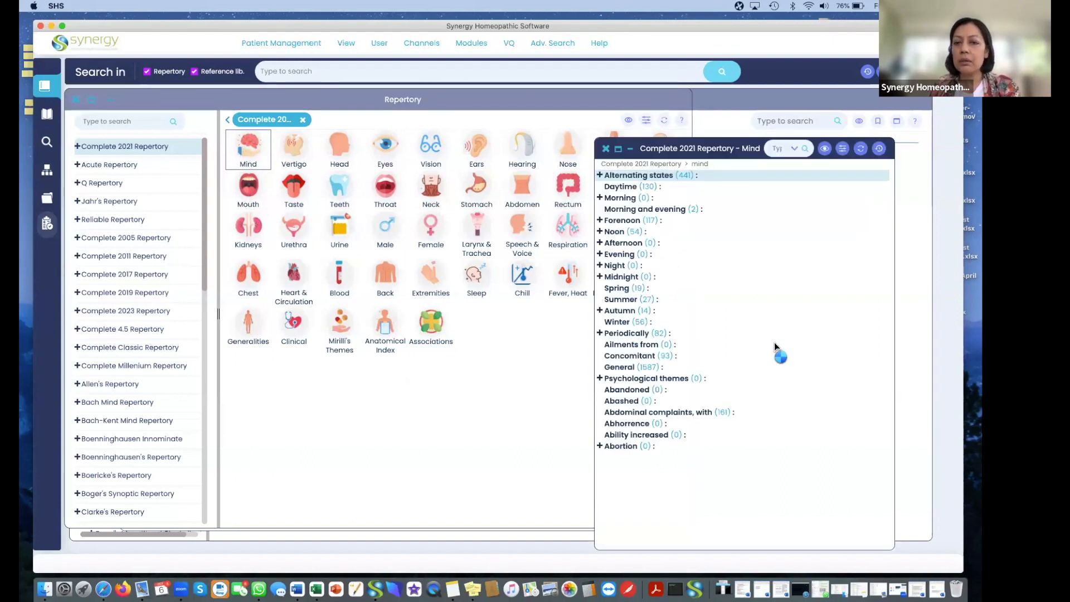
pyautogui.scroll(-3, 747, 349)
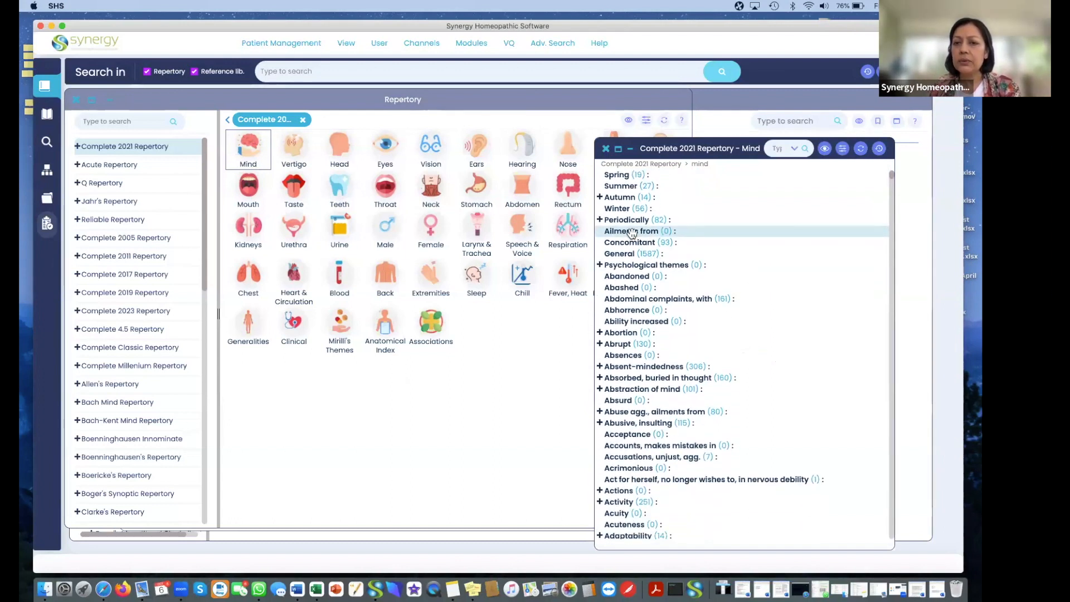
pyautogui.scroll(-3, 634, 243)
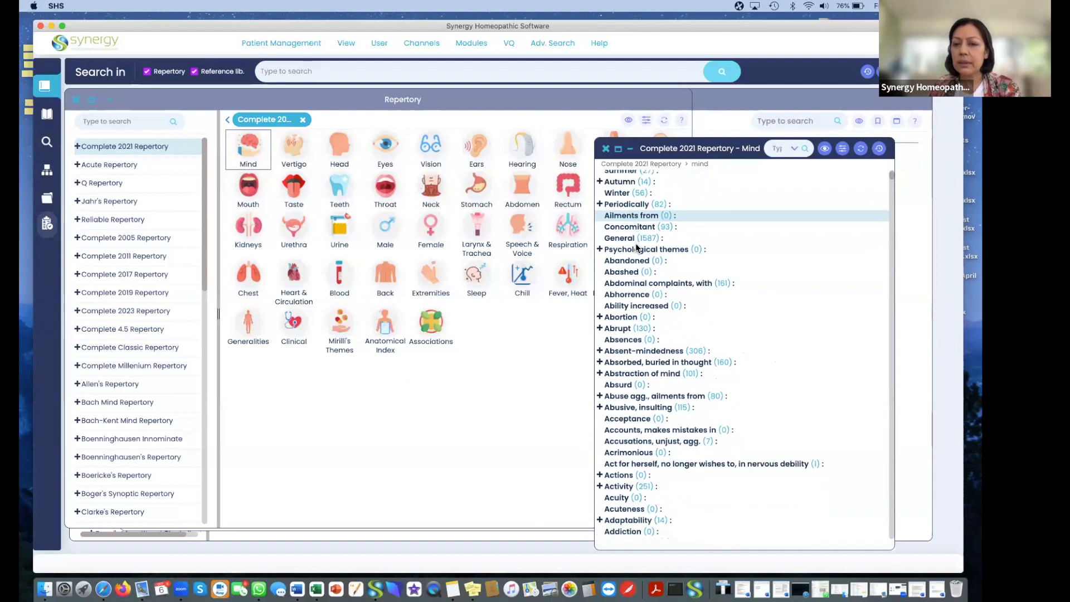
pyautogui.doubleClick(645, 304)
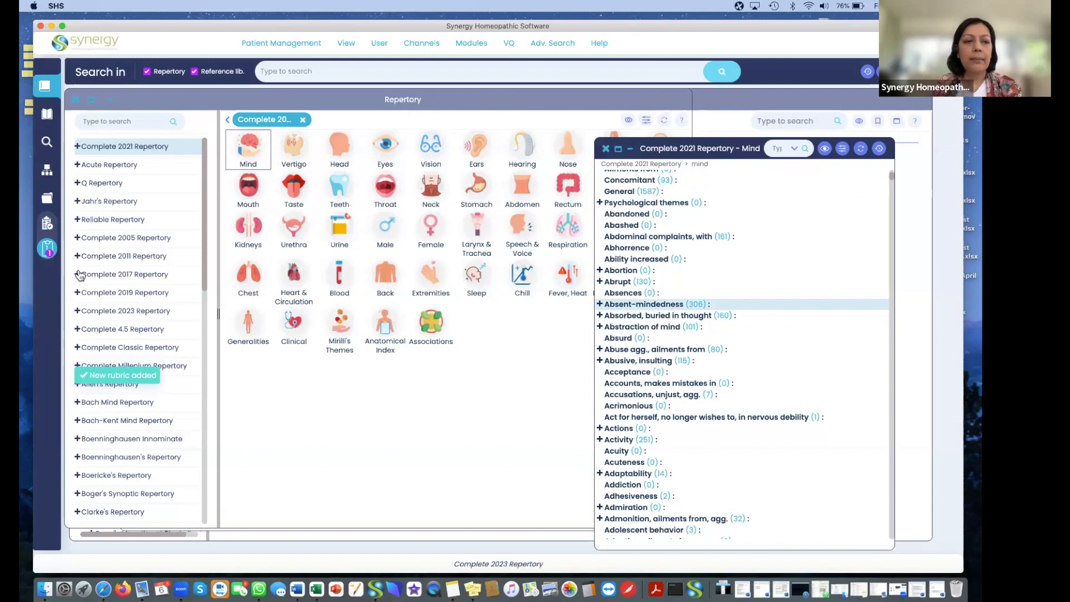
# With Clipboard 1 open, add the Mind rubric Activity to it and close the Mind chapter window.
pyautogui.click(47, 249)
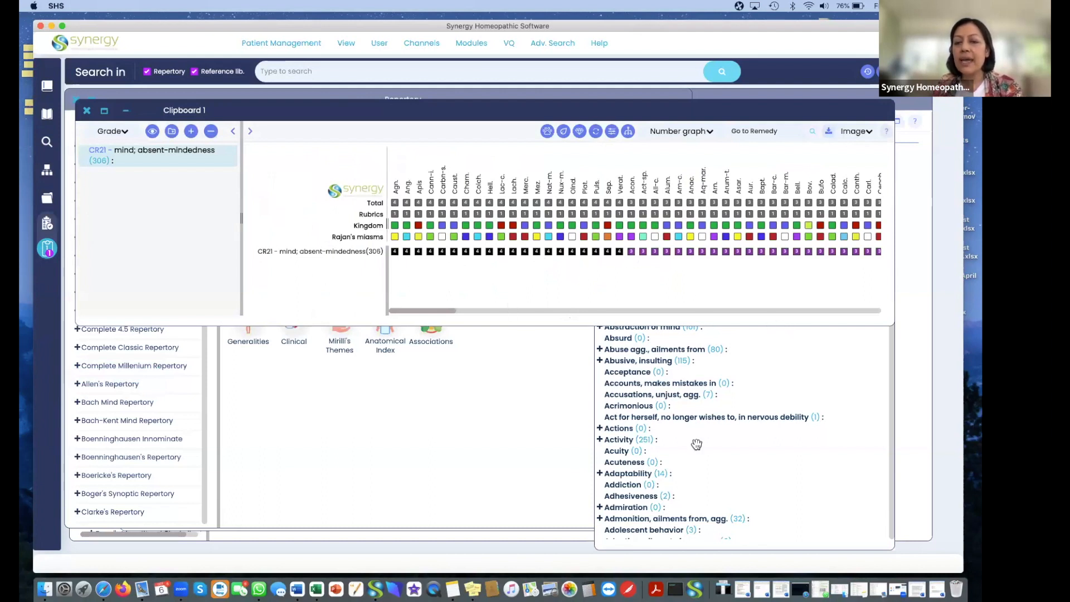
pyautogui.click(618, 440)
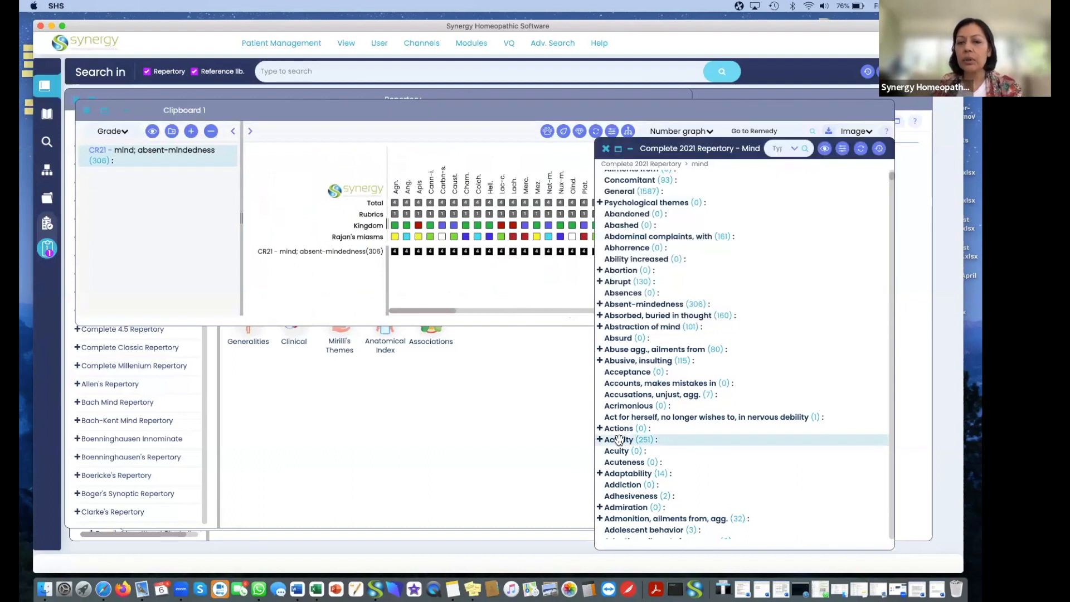
pyautogui.doubleClick(619, 440)
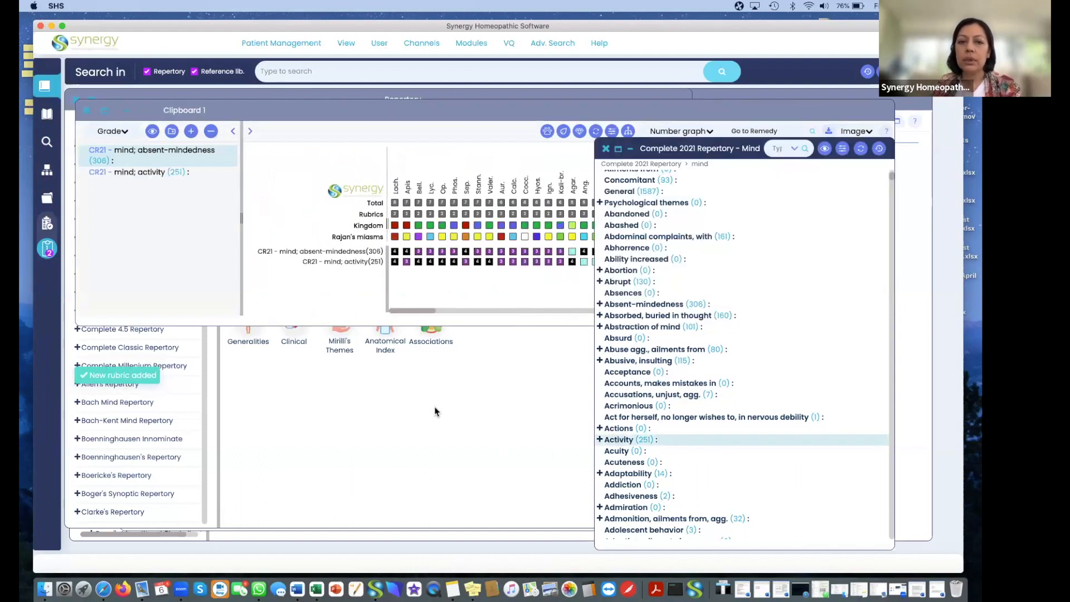
pyautogui.moveTo(672, 150); pyautogui.dragTo(712, 330)
pyautogui.click(712, 331)
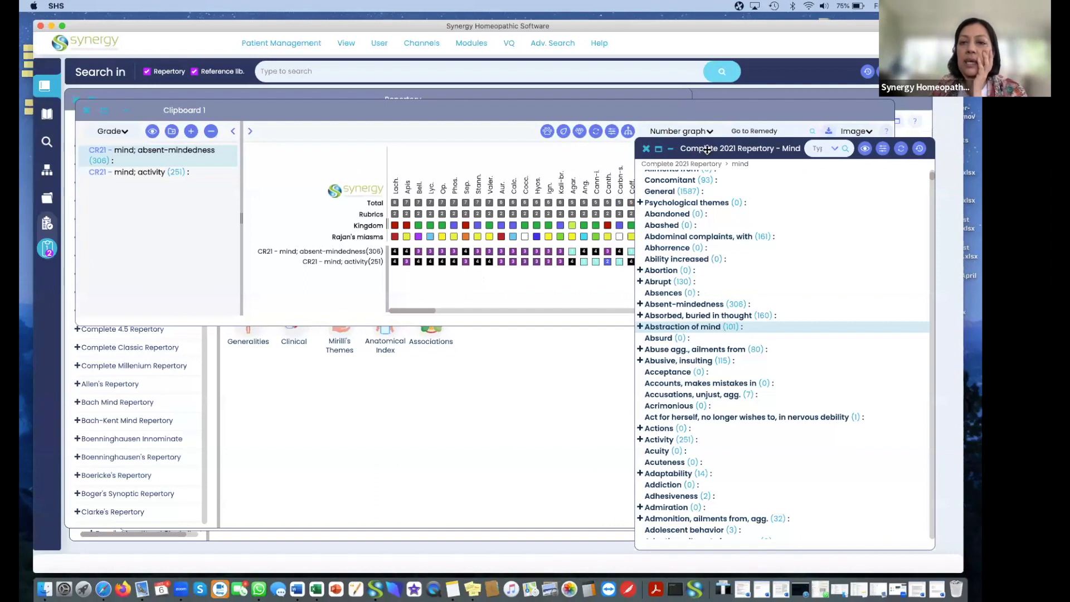
pyautogui.click(646, 149)
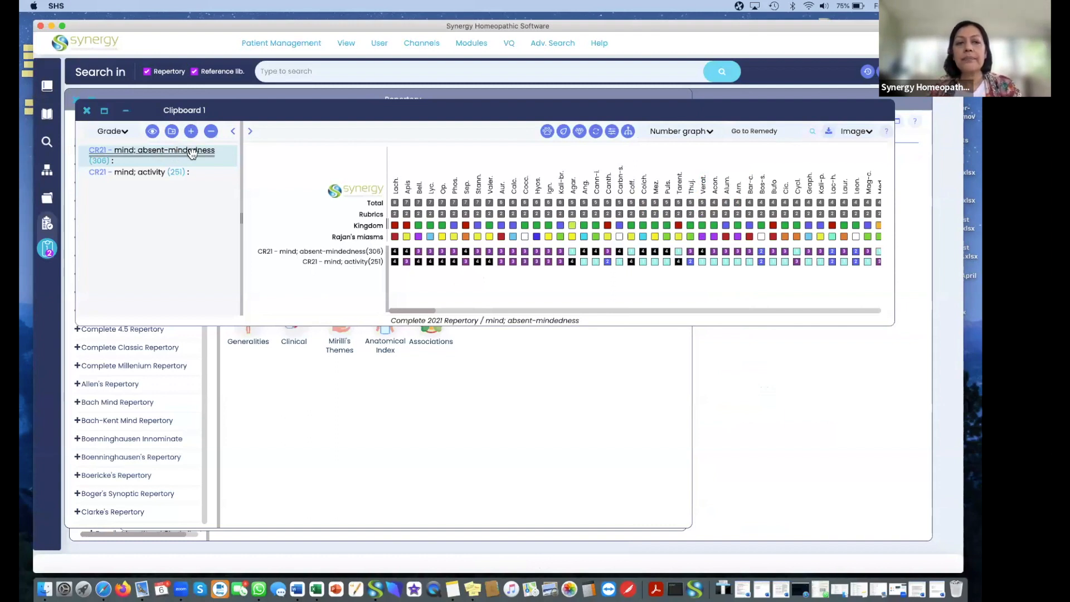
# Check the information options offered for the remedy Phos. in the graph, and enlarge the Clipboard 1 window downward.
pyautogui.rightClick(454, 184)
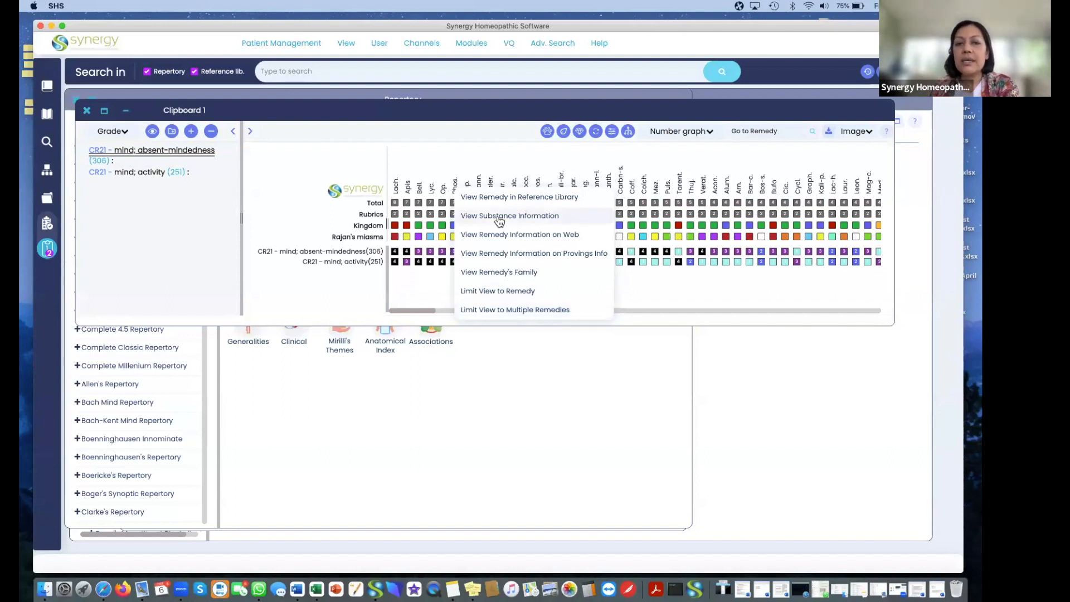
pyautogui.click(421, 288)
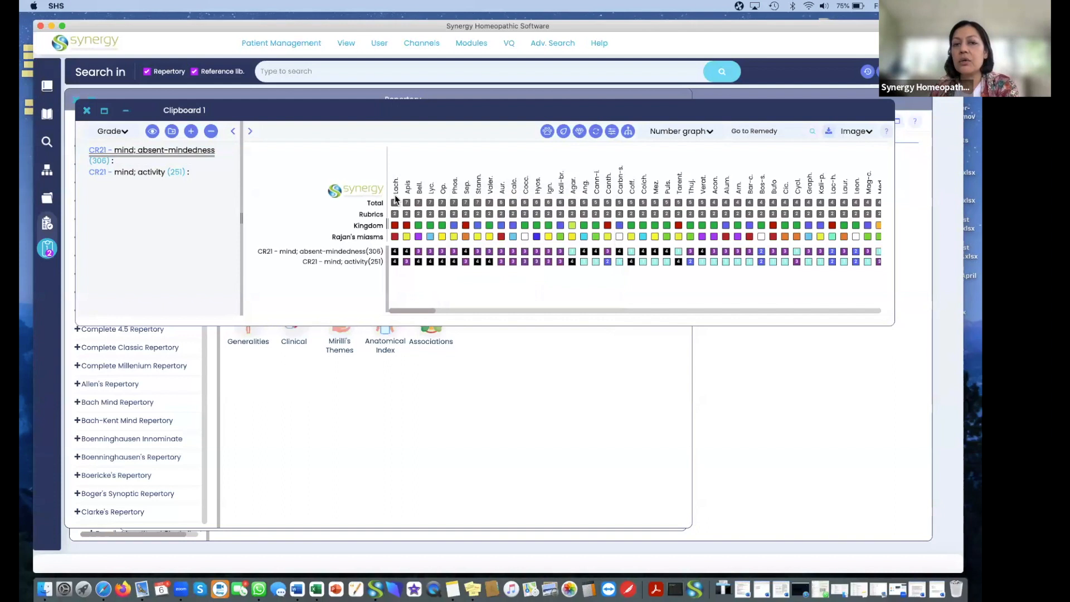
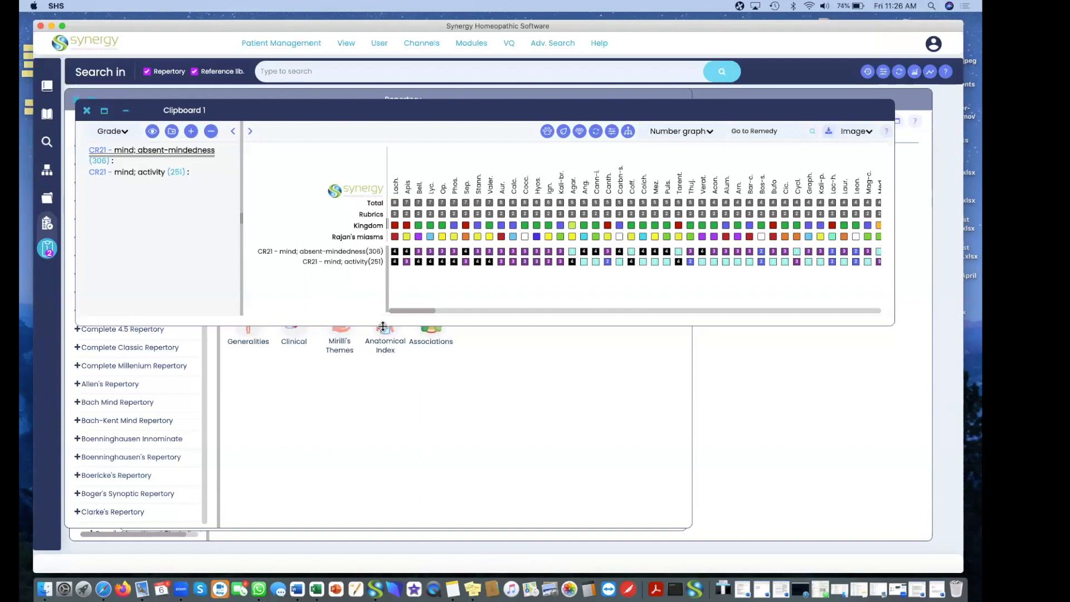
pyautogui.moveTo(383, 327); pyautogui.dragTo(387, 384)
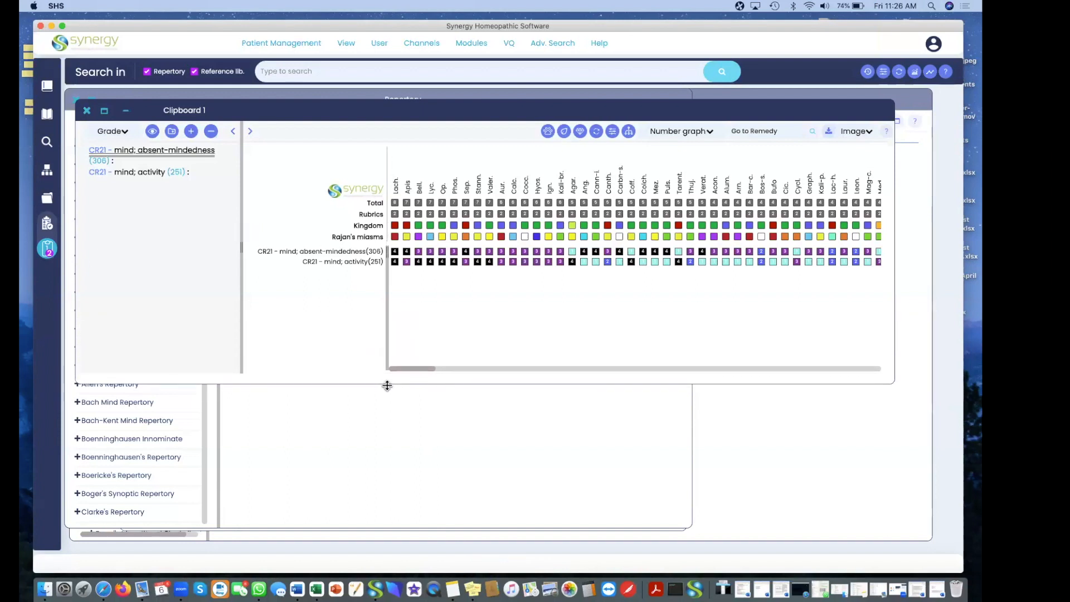
# Look for "noso" in the graph's kingdom filter, browse its Miscellaneous and A-Z lists, and dismiss the filter without applying it.
pyautogui.click(612, 133)
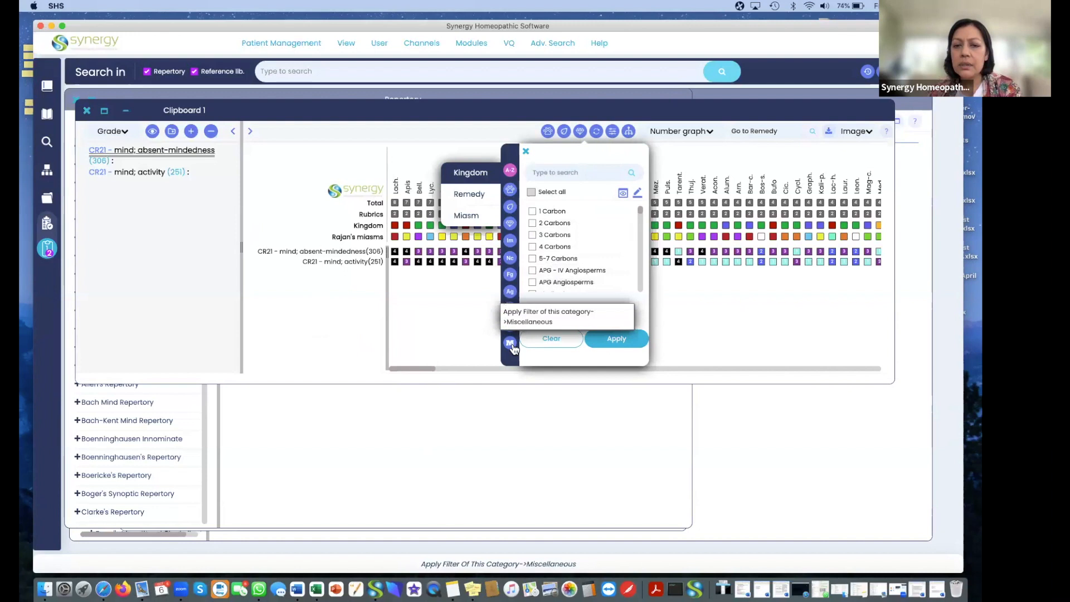
pyautogui.click(577, 172)
pyautogui.write('noso')
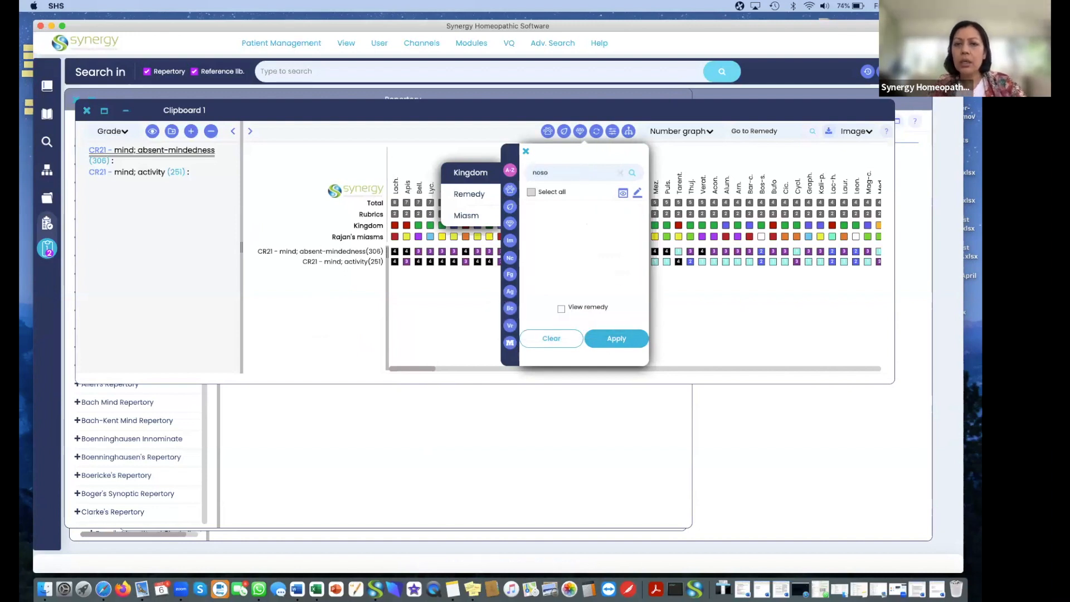
pyautogui.press('BackSpace')
pyautogui.press('BackSpace')
pyautogui.press('BackSpace')
pyautogui.press('BackSpace')
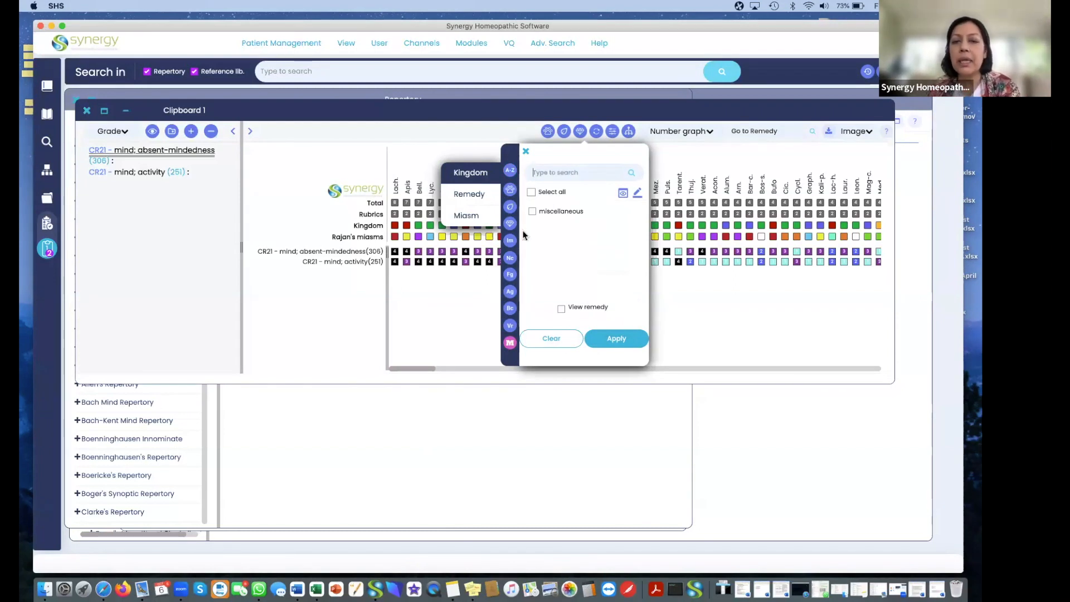
pyautogui.click(510, 169)
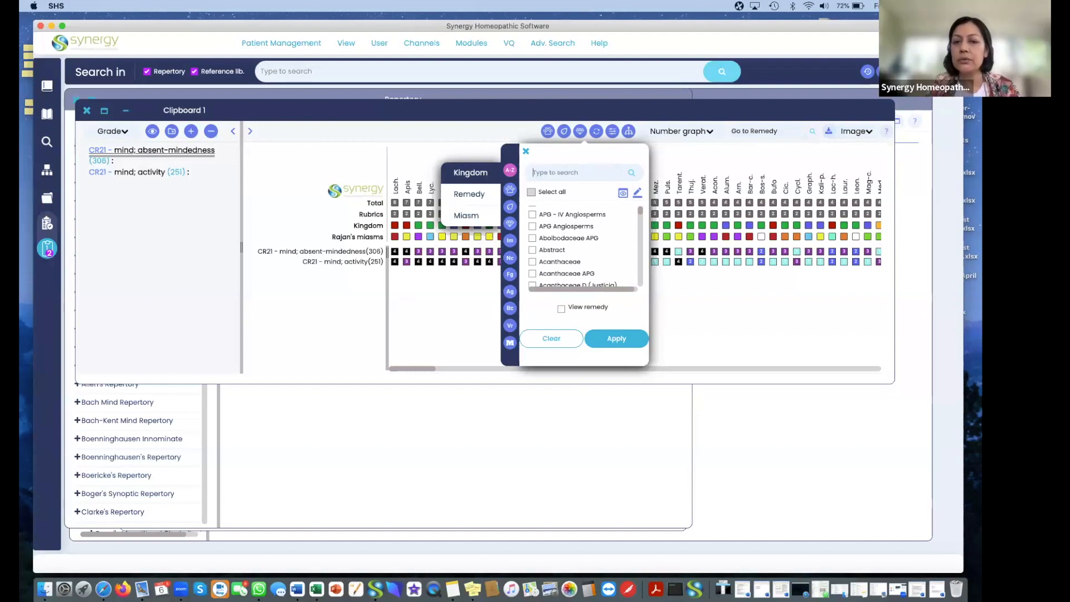
pyautogui.click(599, 294)
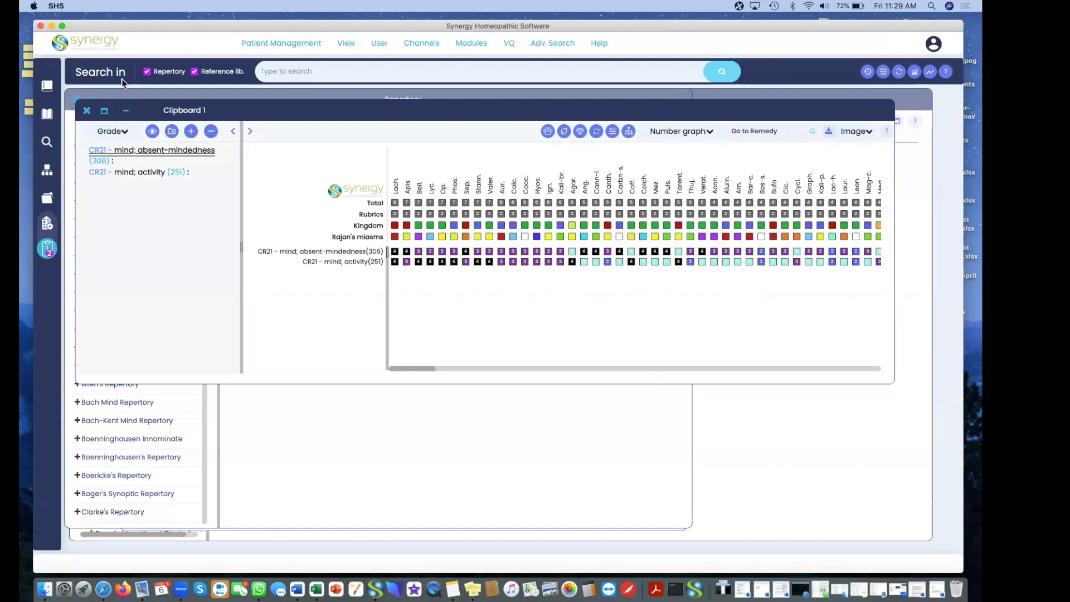
# Widen the Repertory window, reopen Clipboard 1, and enlarge it in both width and height.
pyautogui.click(87, 111)
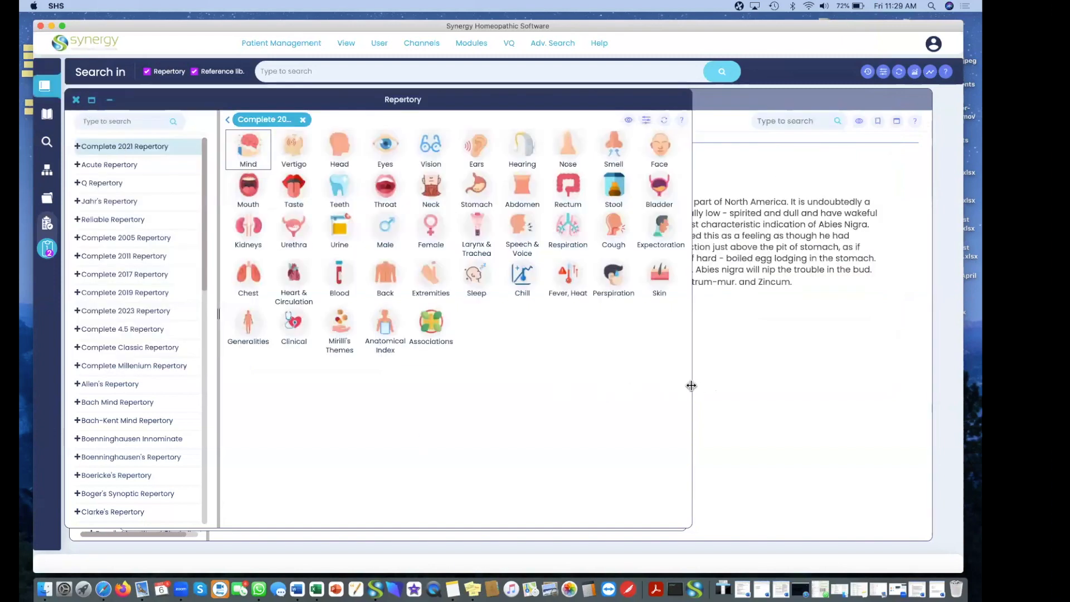
pyautogui.moveTo(696, 383); pyautogui.dragTo(776, 375)
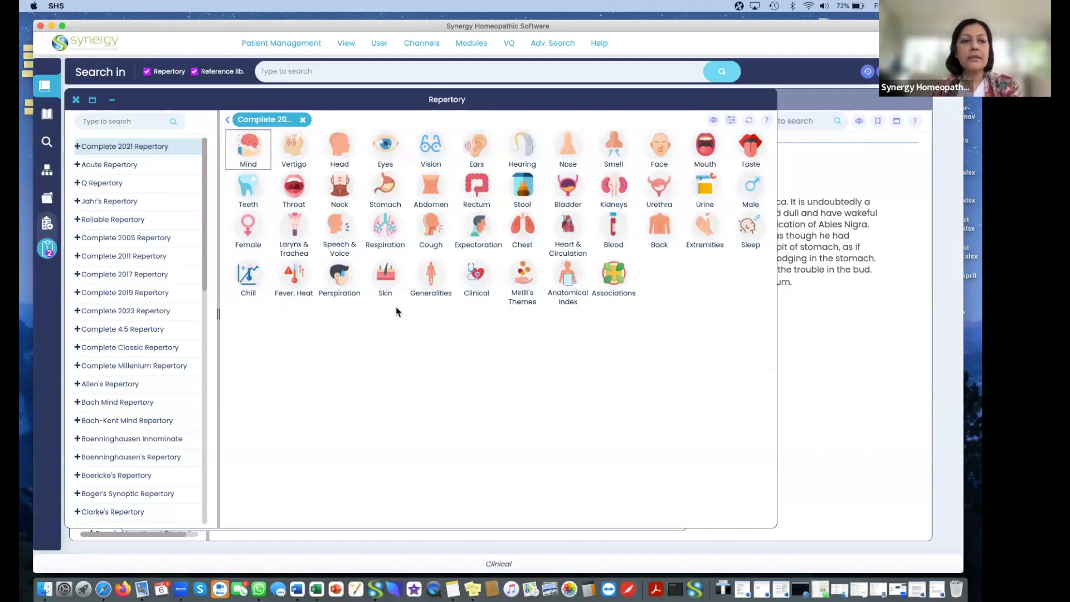
pyautogui.click(47, 248)
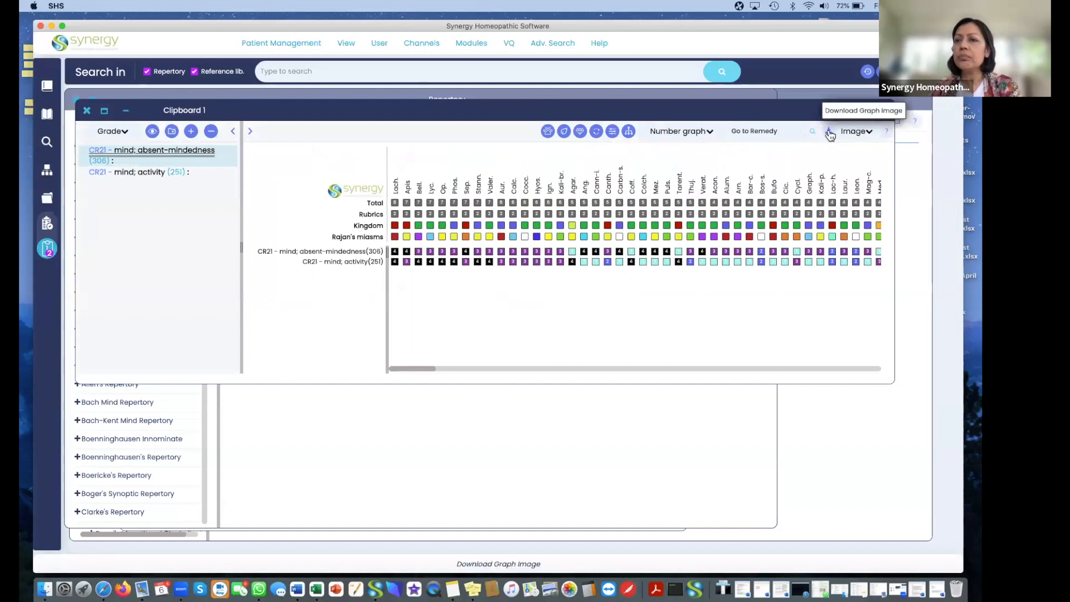
pyautogui.moveTo(892, 381); pyautogui.dragTo(926, 450)
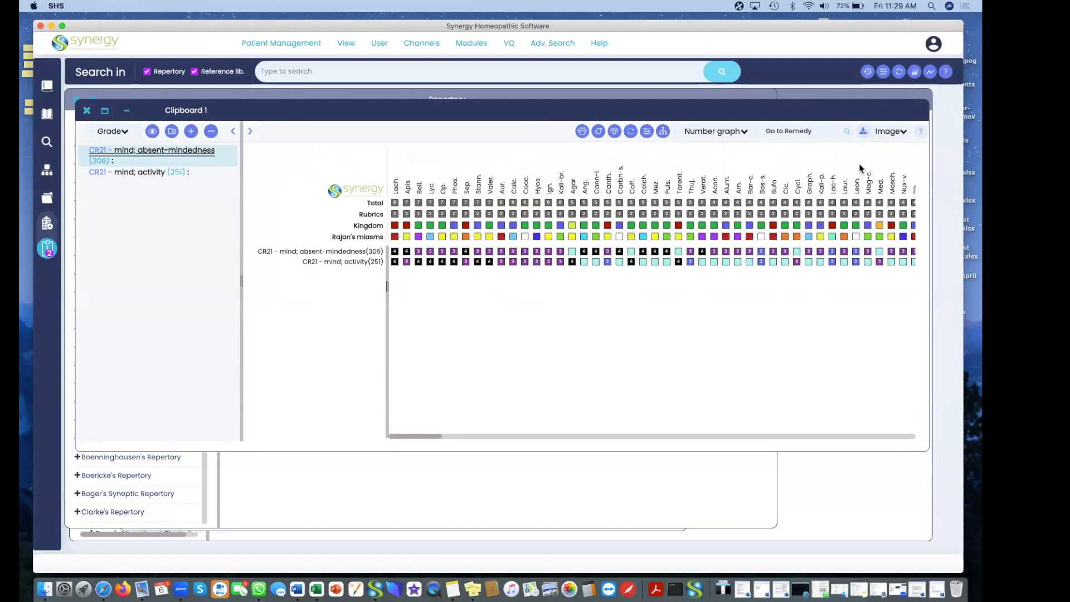
# Download the Clipboard 1 graph as a PDF into the Downloads folder under the suggested session file name.
pyautogui.click(903, 132)
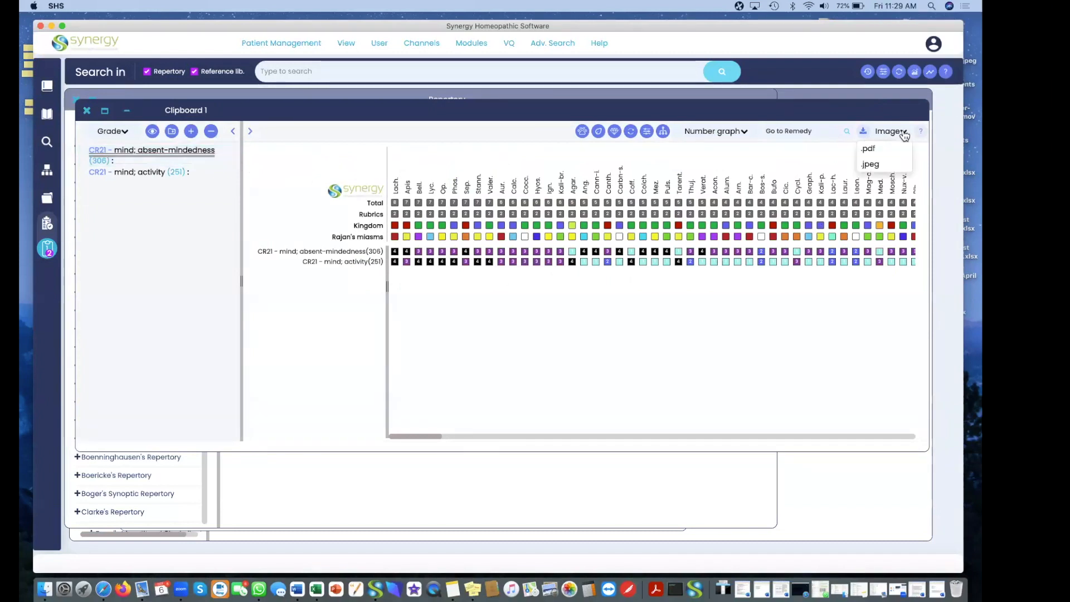
pyautogui.click(868, 149)
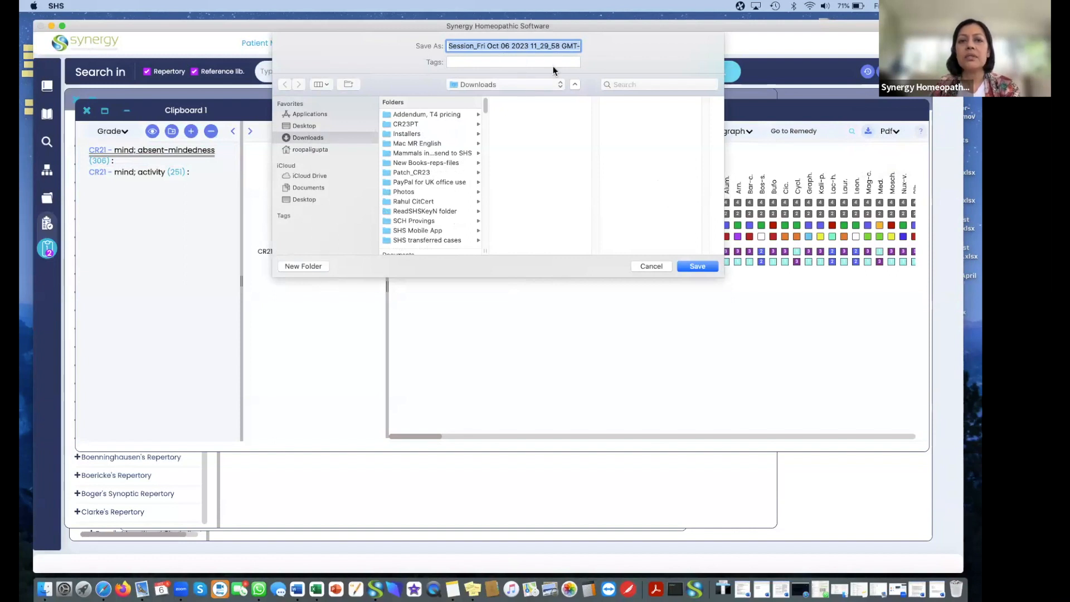
pyautogui.click(696, 267)
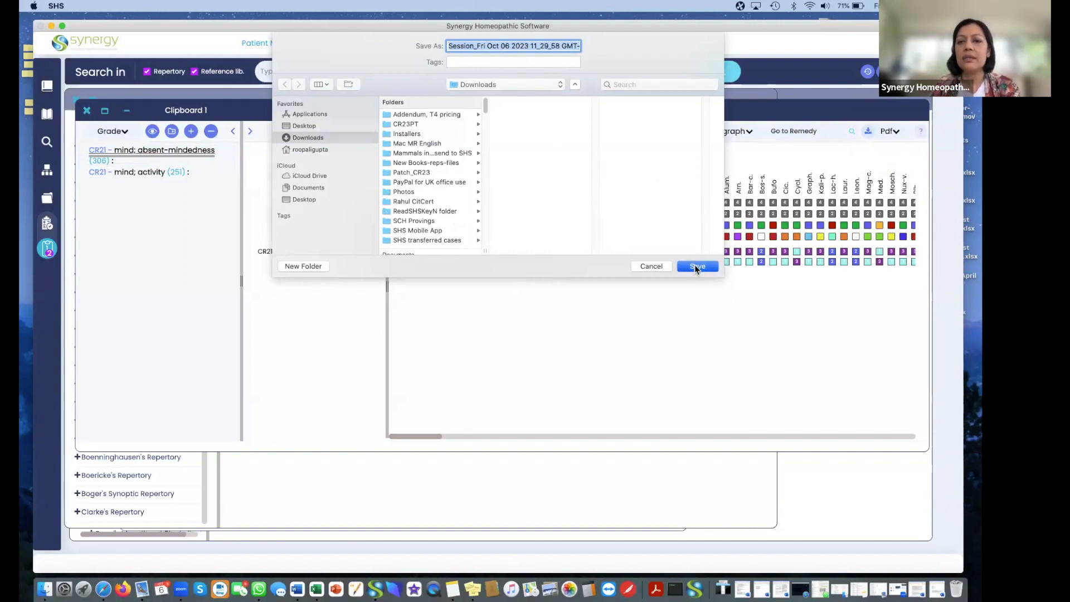
# Switch to Finder and locate the exported session PDF in Downloads, sorting the files by date added with newest first.
pyautogui.click(45, 589)
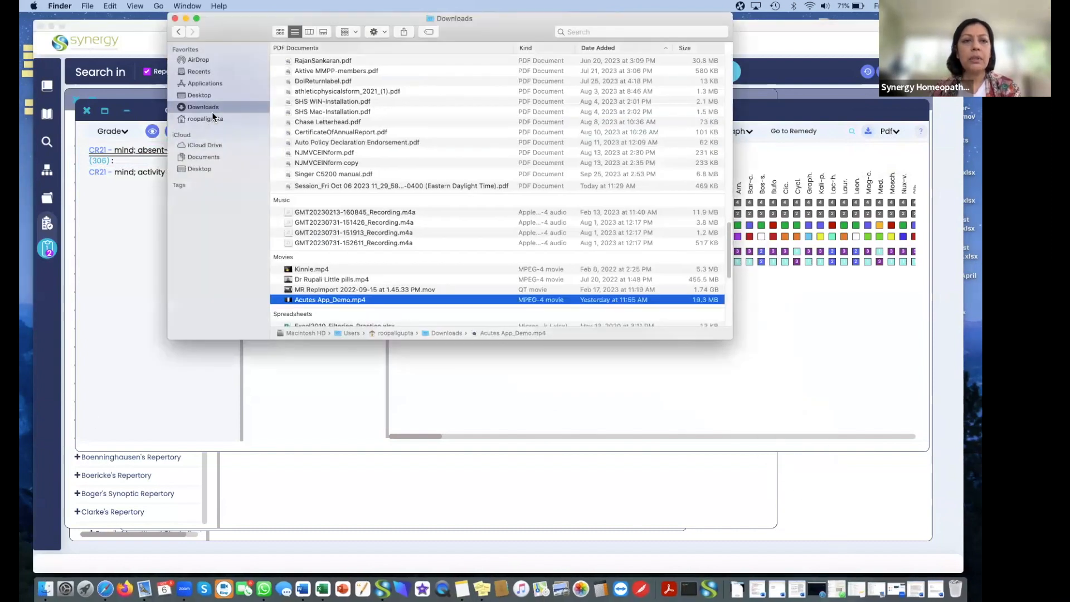
pyautogui.scroll(1, 442, 228)
pyautogui.scroll(10, 442, 228)
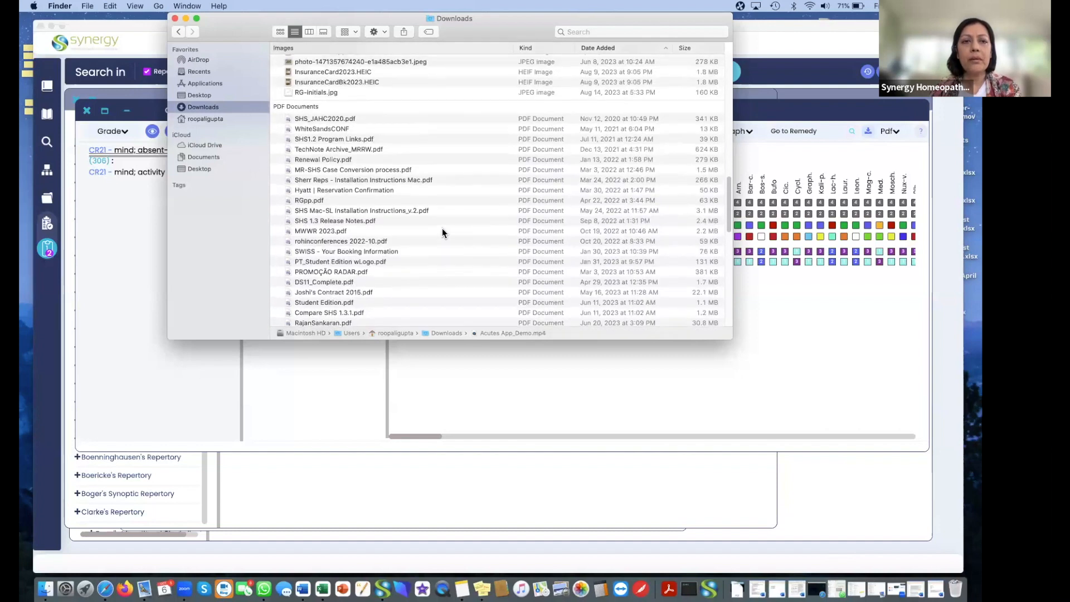
pyautogui.click(646, 46)
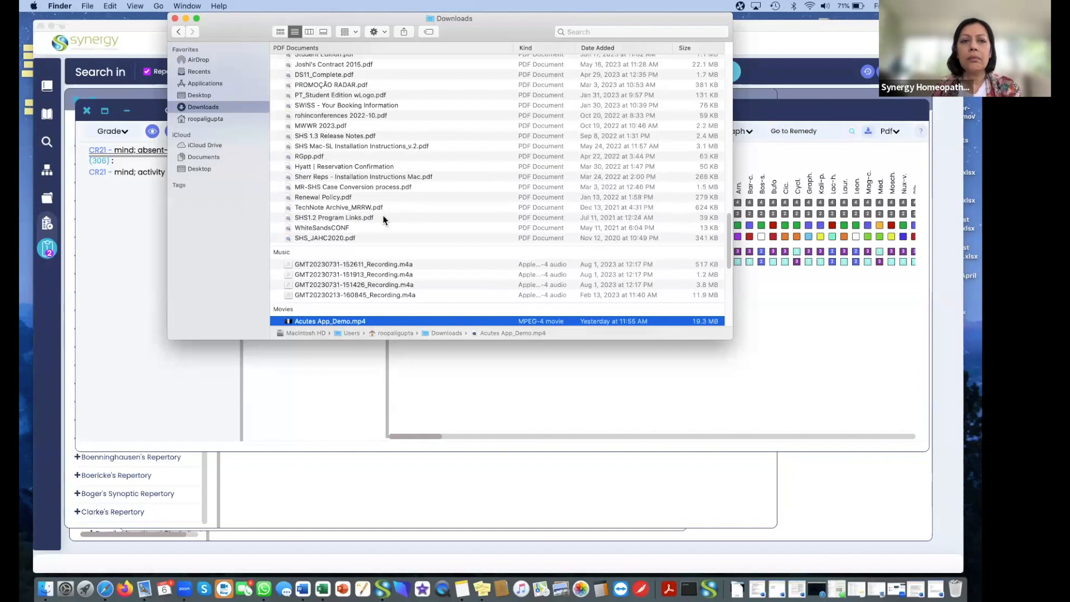
pyautogui.scroll(2, 383, 220)
pyautogui.scroll(6, 384, 219)
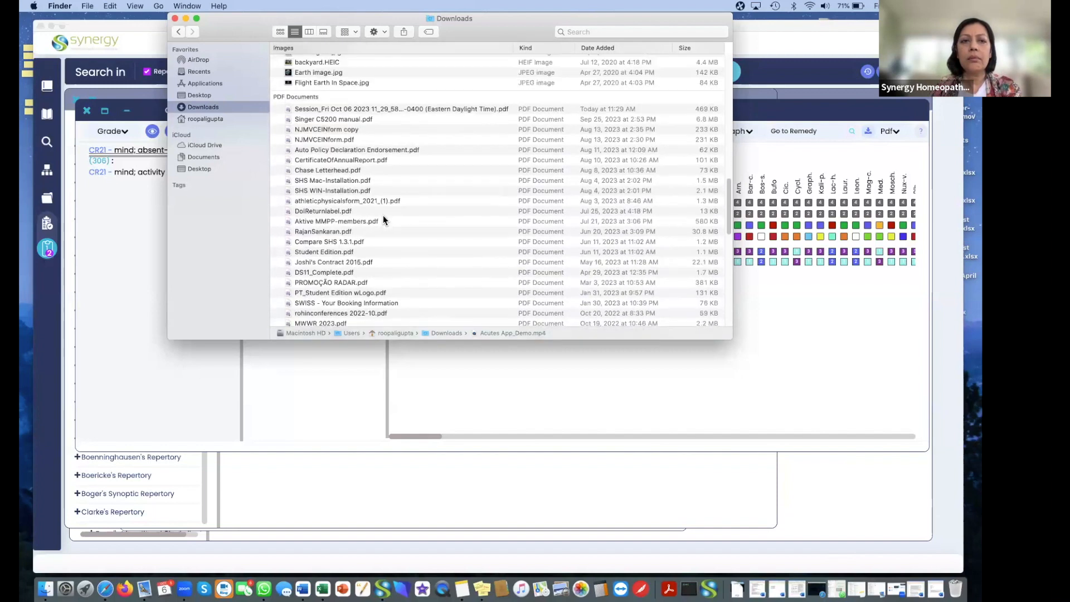
# Open the exported session PDF in Preview and look at its print settings without printing.
pyautogui.click(431, 127)
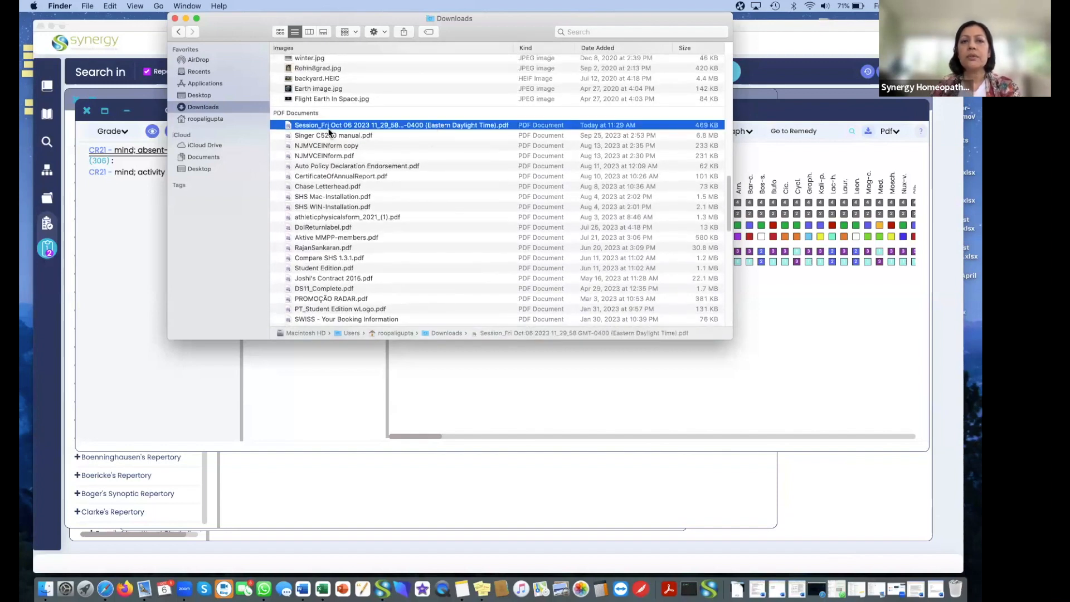
pyautogui.doubleClick(432, 127)
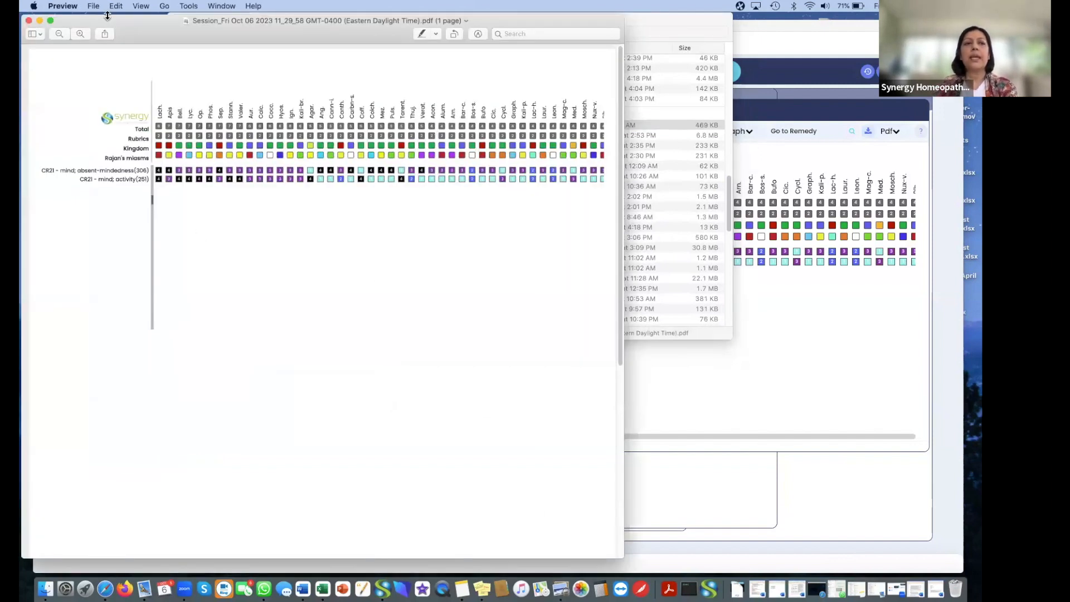
pyautogui.click(93, 7)
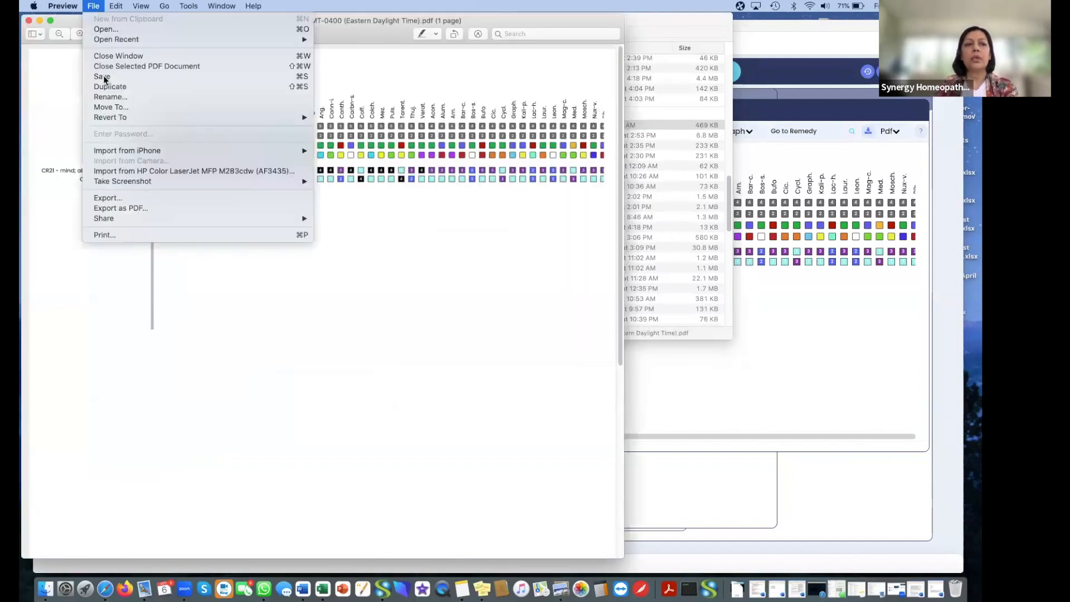
pyautogui.click(105, 236)
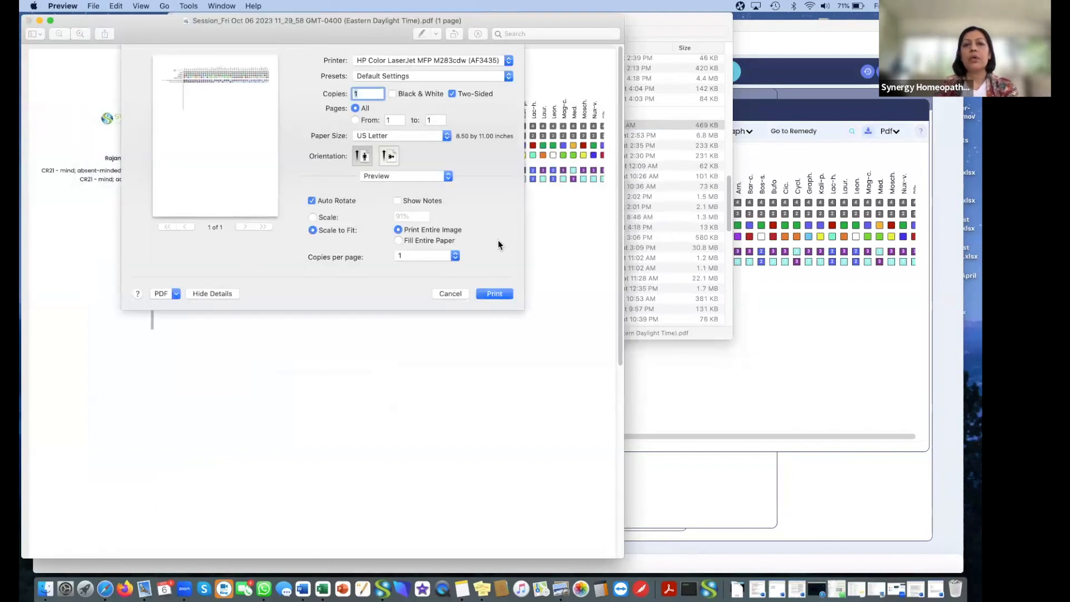
pyautogui.click(453, 294)
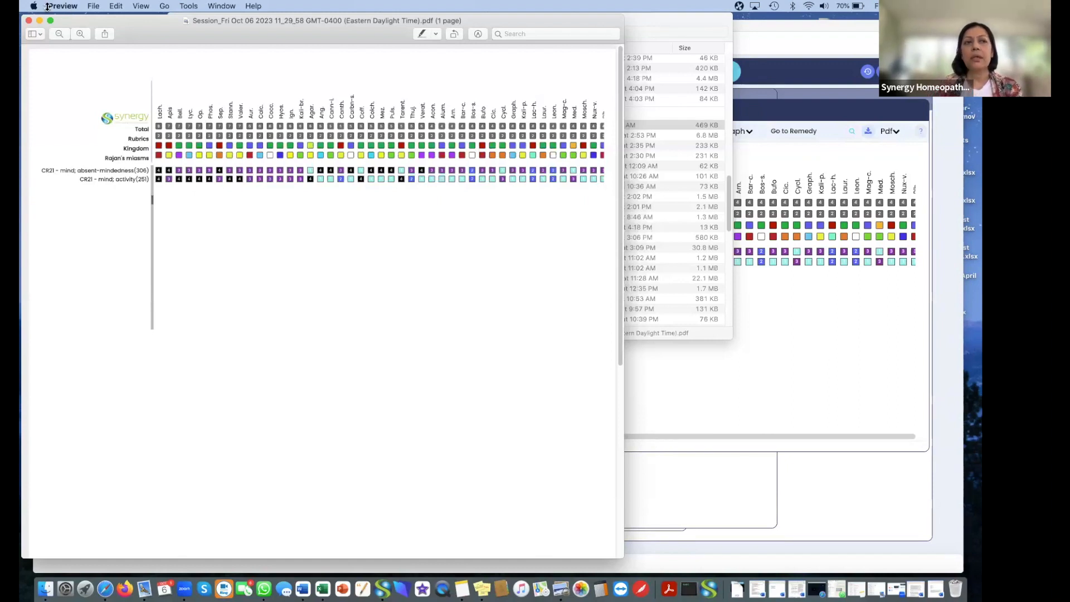
# Close the PDF and the Downloads window, return to Synergy Homeopathic Software, and close Clipboard 1.
pyautogui.click(29, 21)
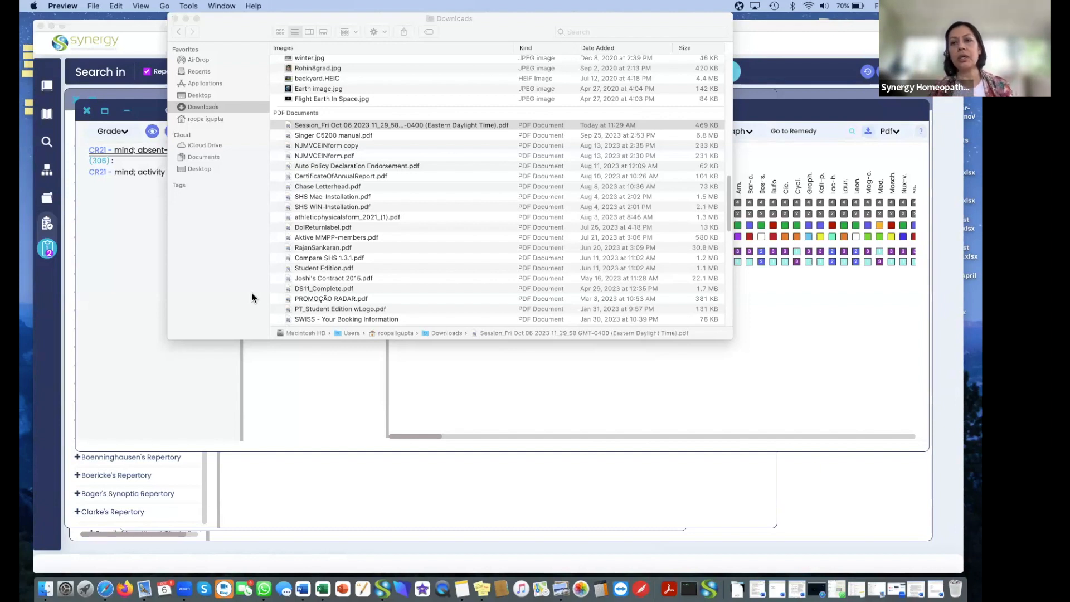
pyautogui.click(175, 19)
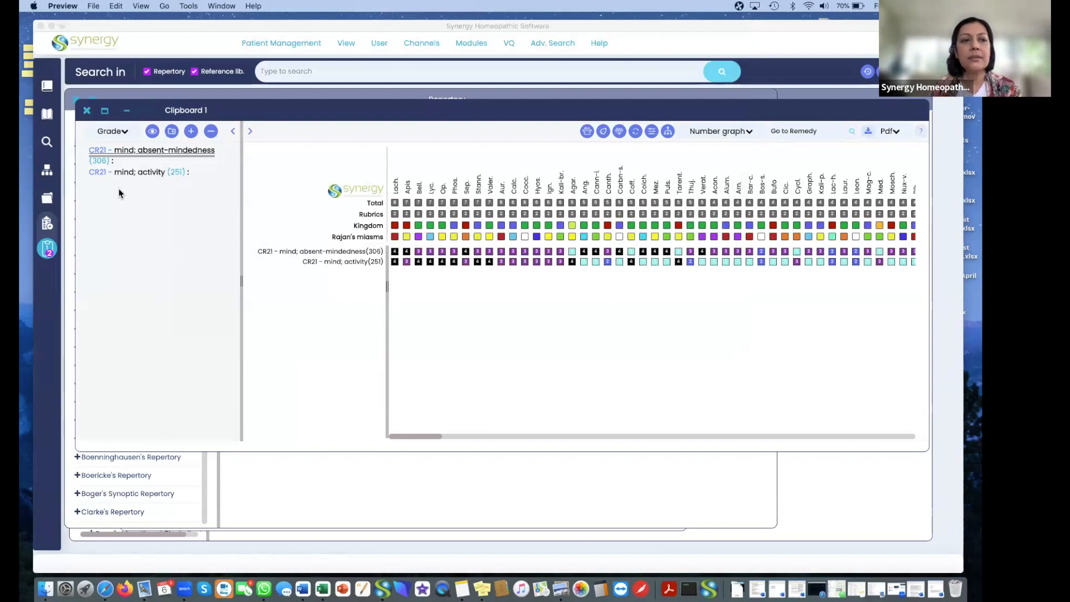
pyautogui.click(282, 108)
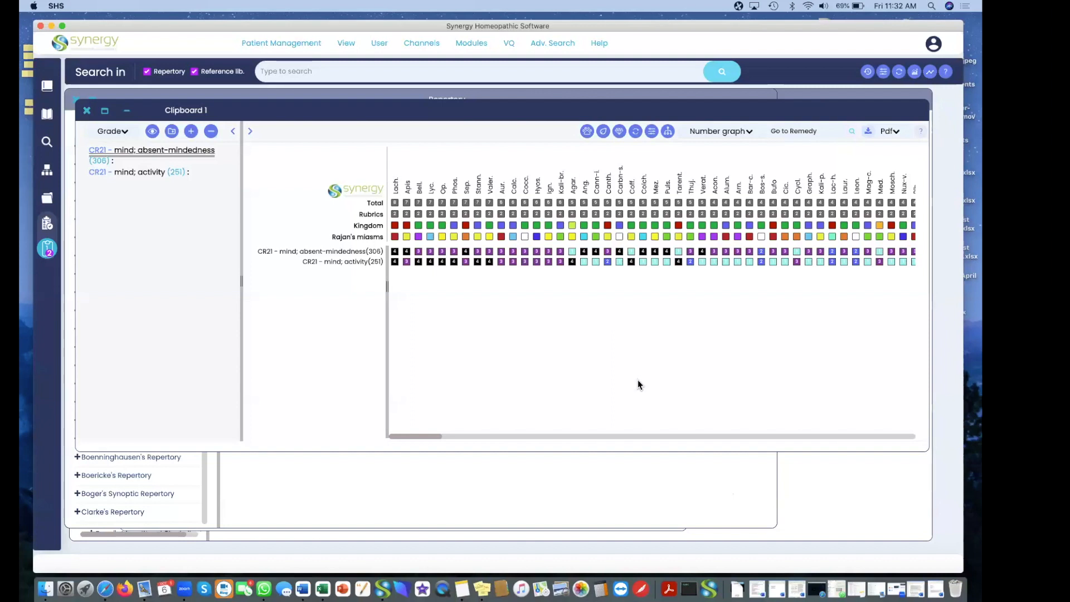
pyautogui.click(88, 112)
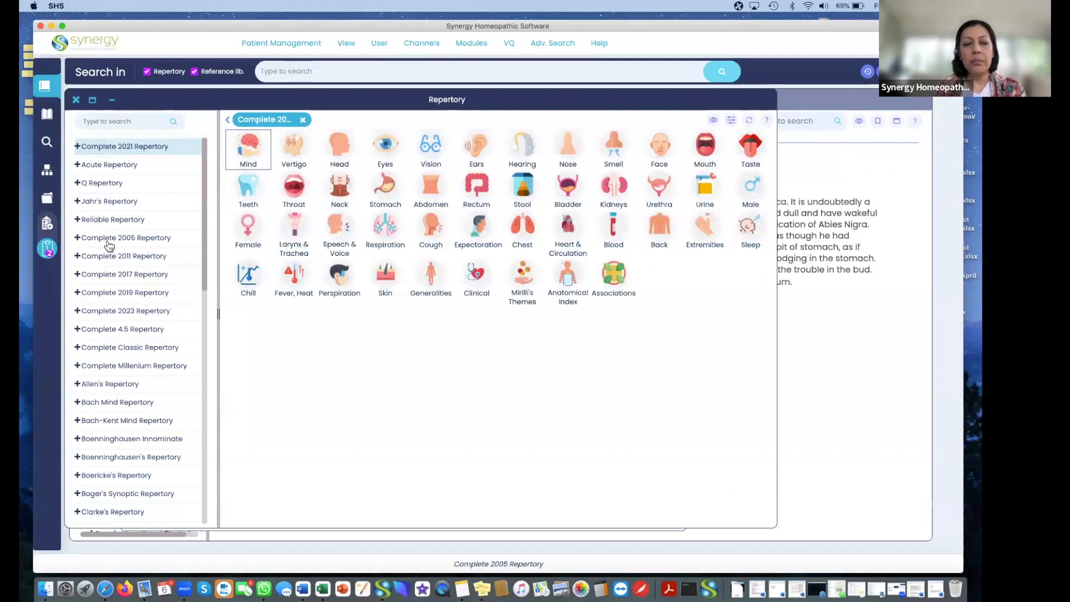
# Look through the full list of available repertories in the Repertory window, from Complete 2021 Repertory to Yakir's Botanical Repertory.
pyautogui.scroll(-8, 118, 390)
pyautogui.scroll(-10, 118, 390)
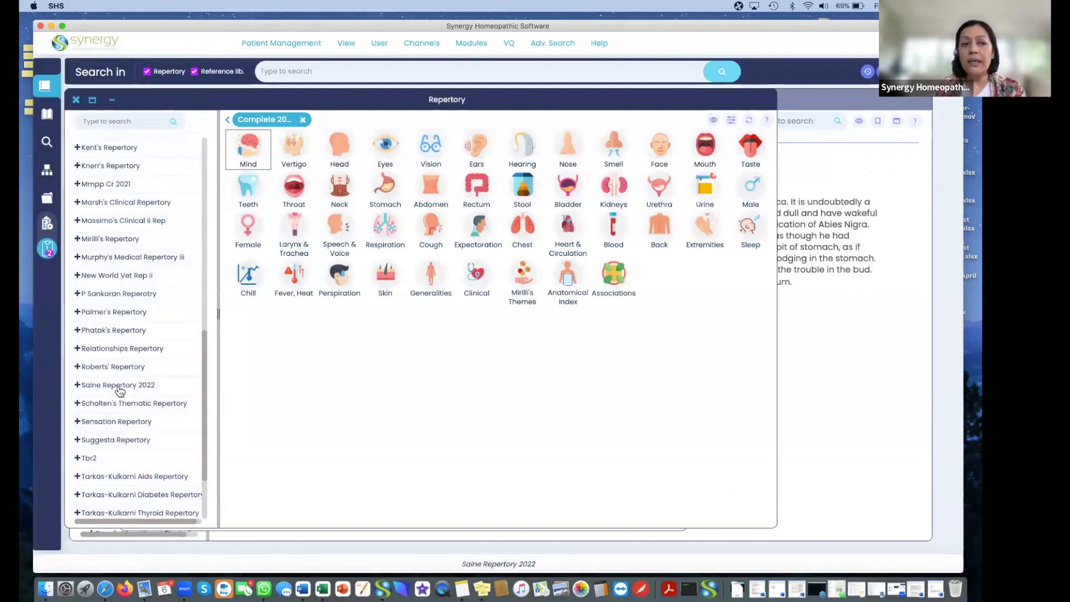
pyautogui.scroll(-4, 158, 457)
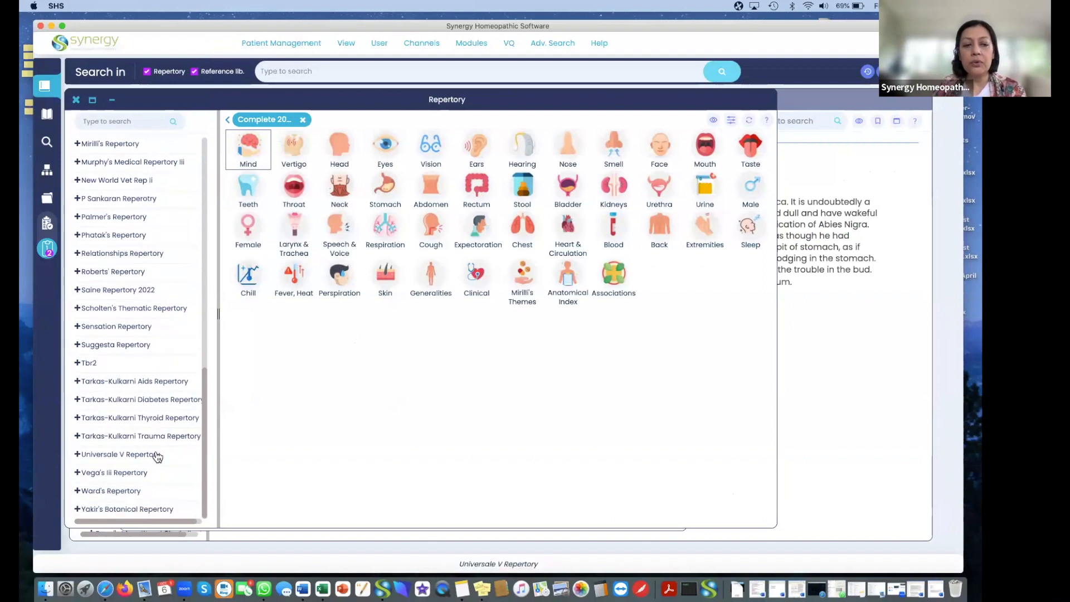
pyautogui.scroll(10, 158, 457)
pyautogui.scroll(2, 157, 457)
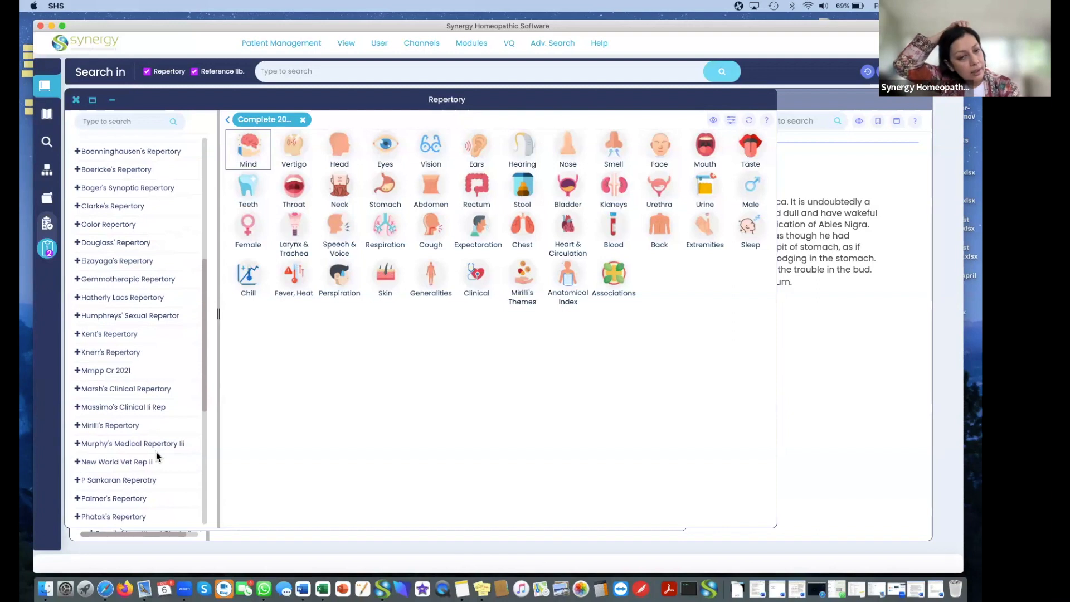
pyautogui.scroll(1, 156, 456)
pyautogui.scroll(14, 156, 456)
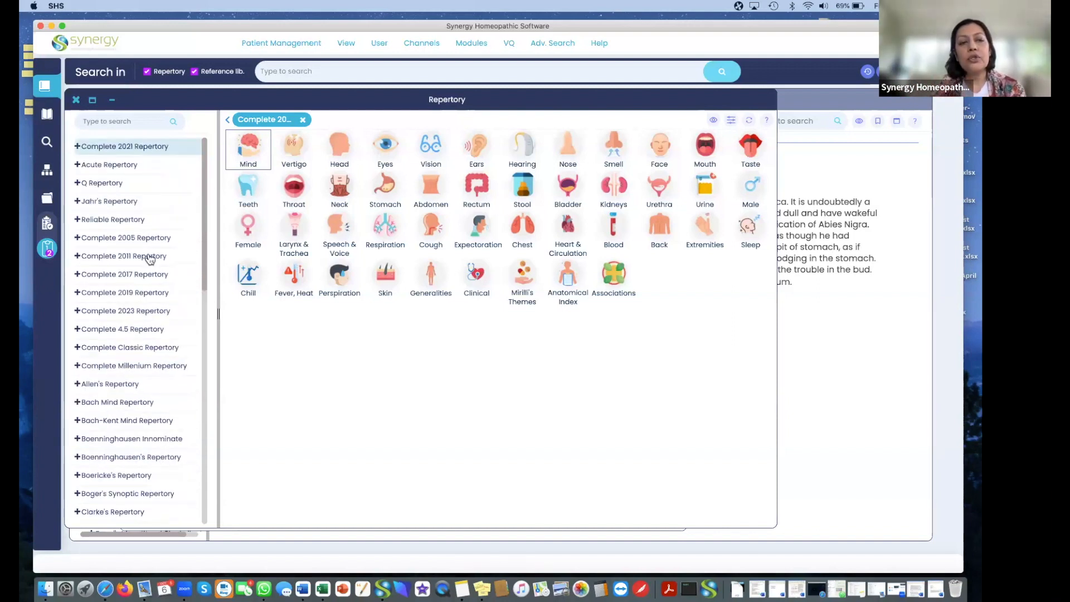
# Open the user preferences and bring up the show/hide list of repertories in the Repertory Settings.
pyautogui.click(380, 43)
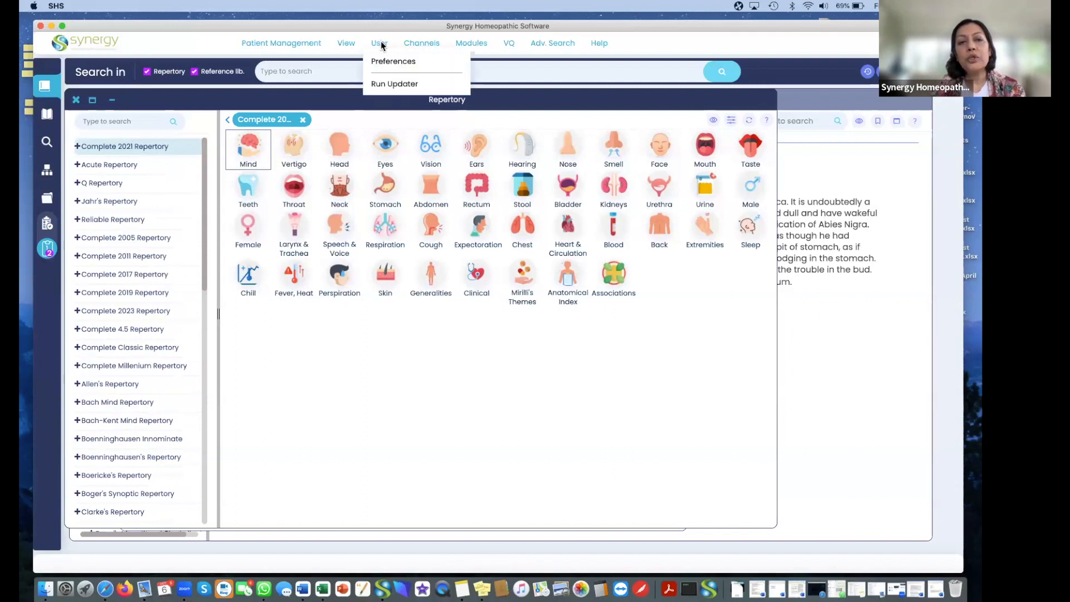
pyautogui.click(384, 64)
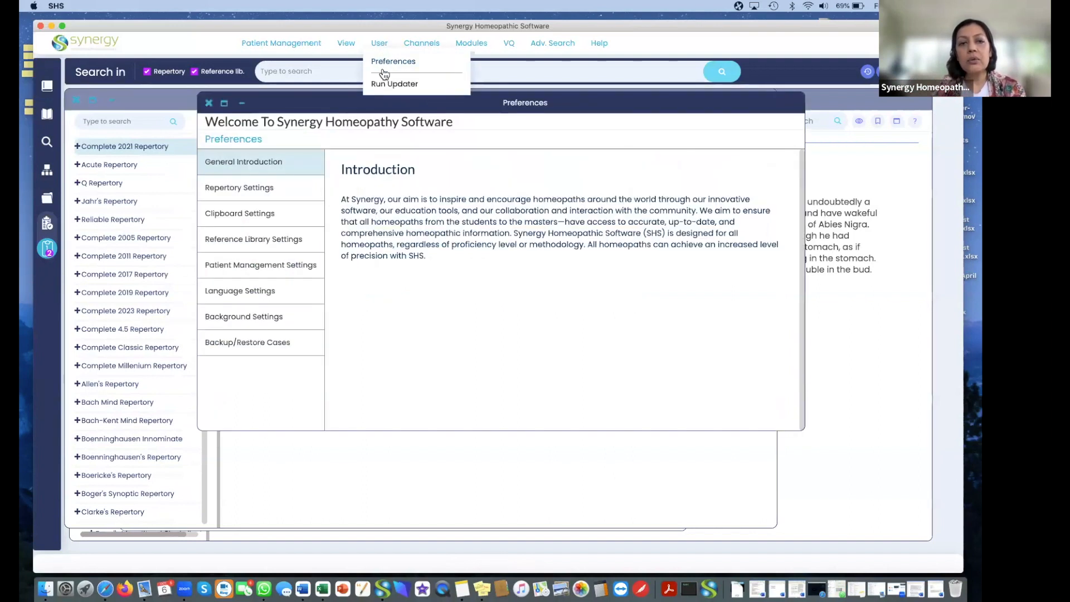
pyautogui.click(267, 189)
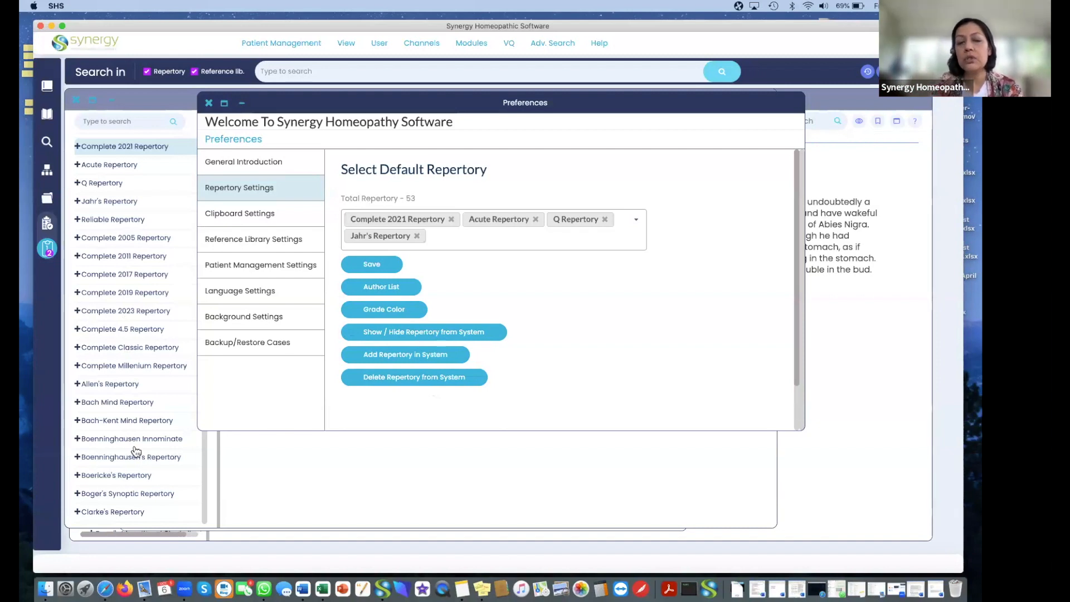
pyautogui.click(383, 333)
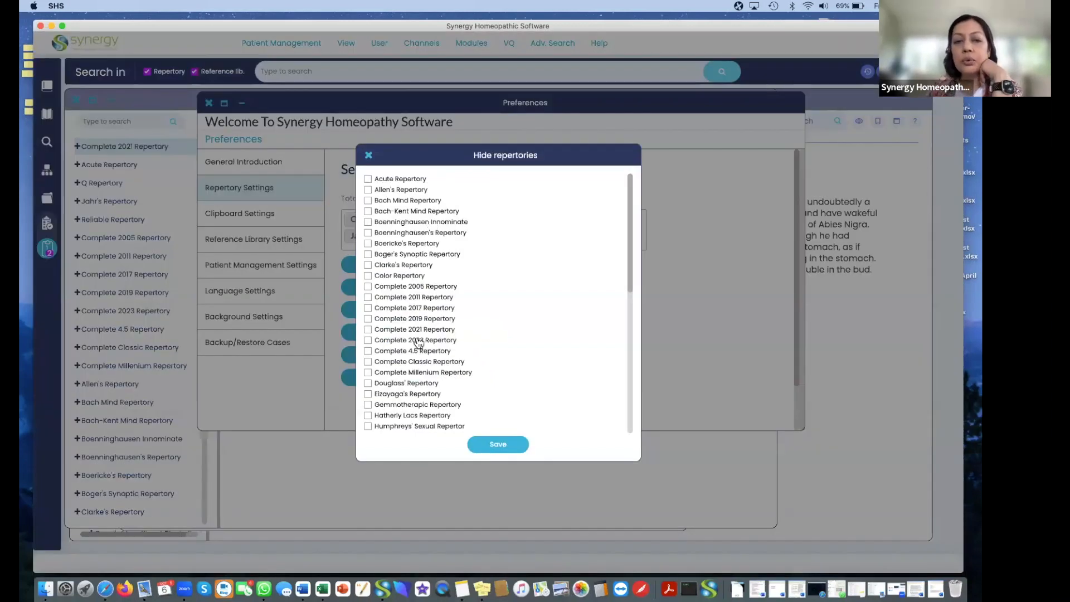
# Hide the Complete 2005, Douglass', Gemmotherapic, Jahr's, Kent's and Knerr's repertories, save, and decline restoring the unsaved patients and clipboard.
pyautogui.scroll(-5, 413, 372)
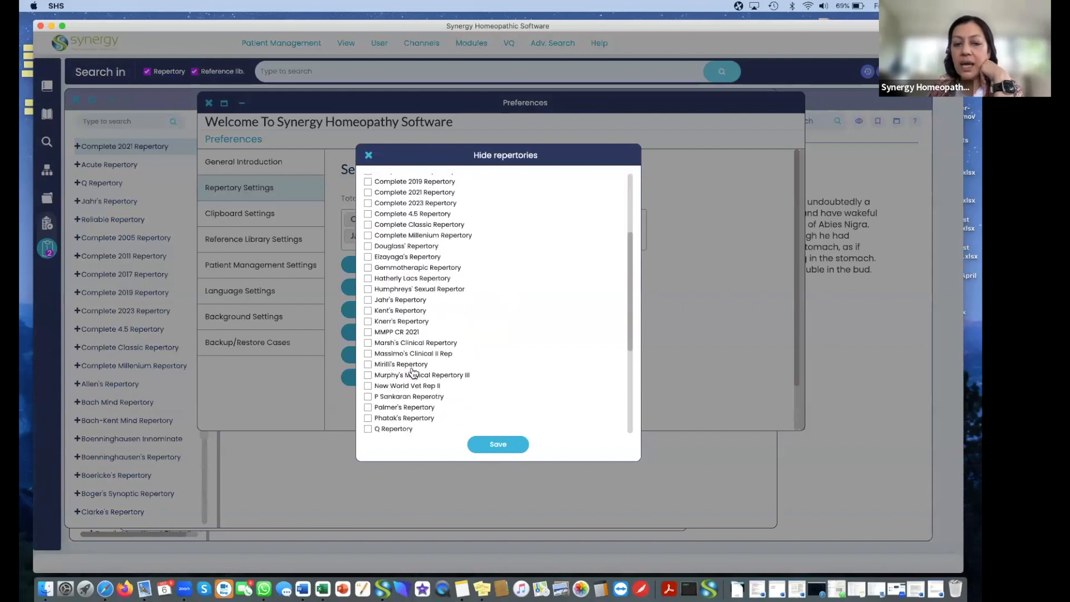
pyautogui.scroll(-3, 412, 372)
pyautogui.scroll(2, 413, 372)
pyautogui.scroll(1, 413, 372)
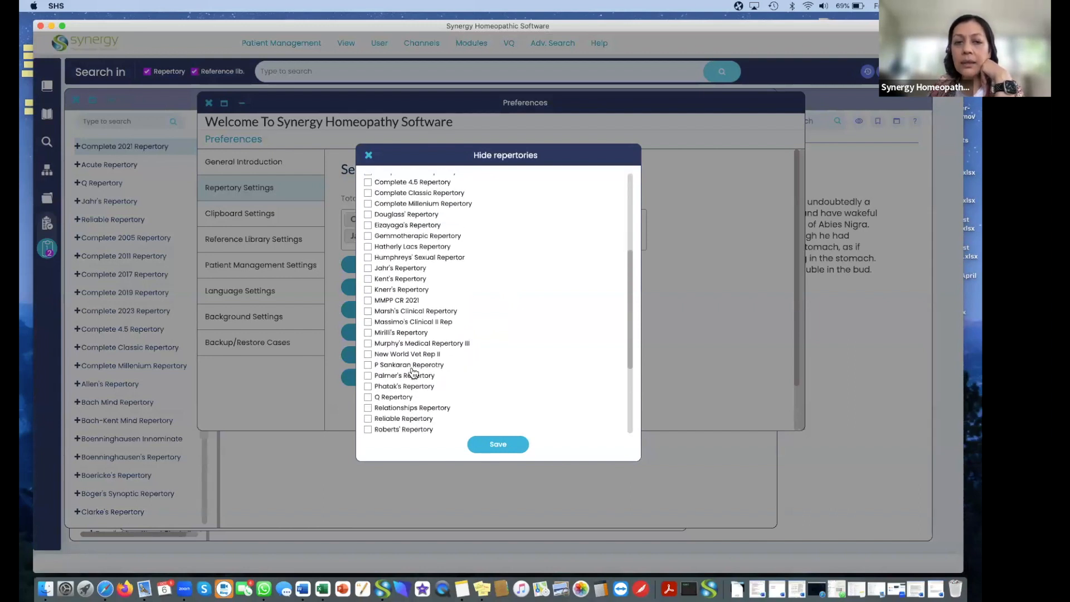
pyautogui.click(368, 279)
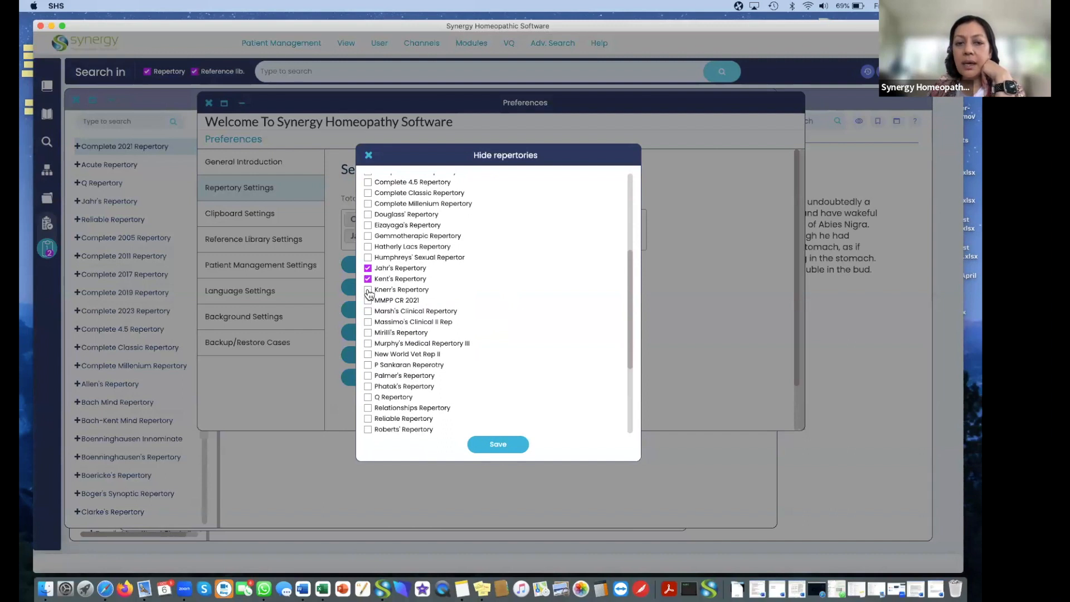
pyautogui.click(368, 236)
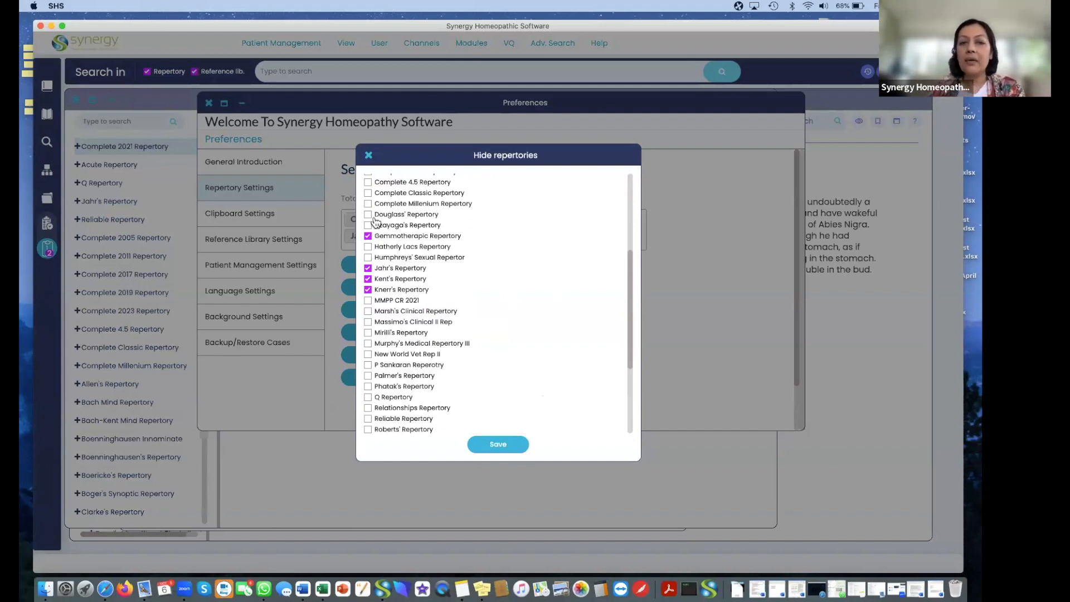
pyautogui.scroll(3, 419, 222)
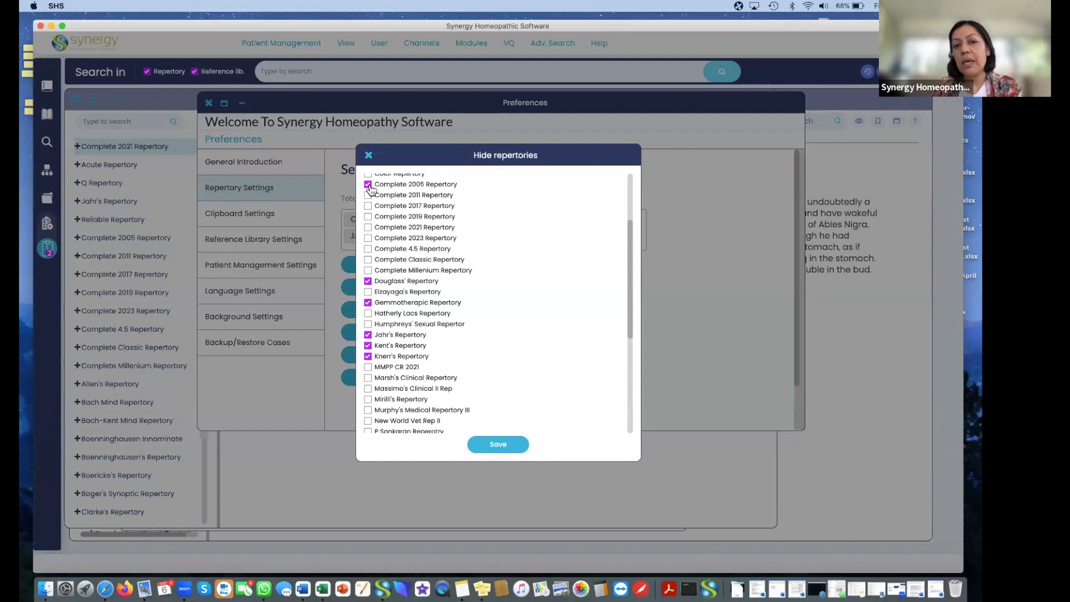
pyautogui.click(499, 444)
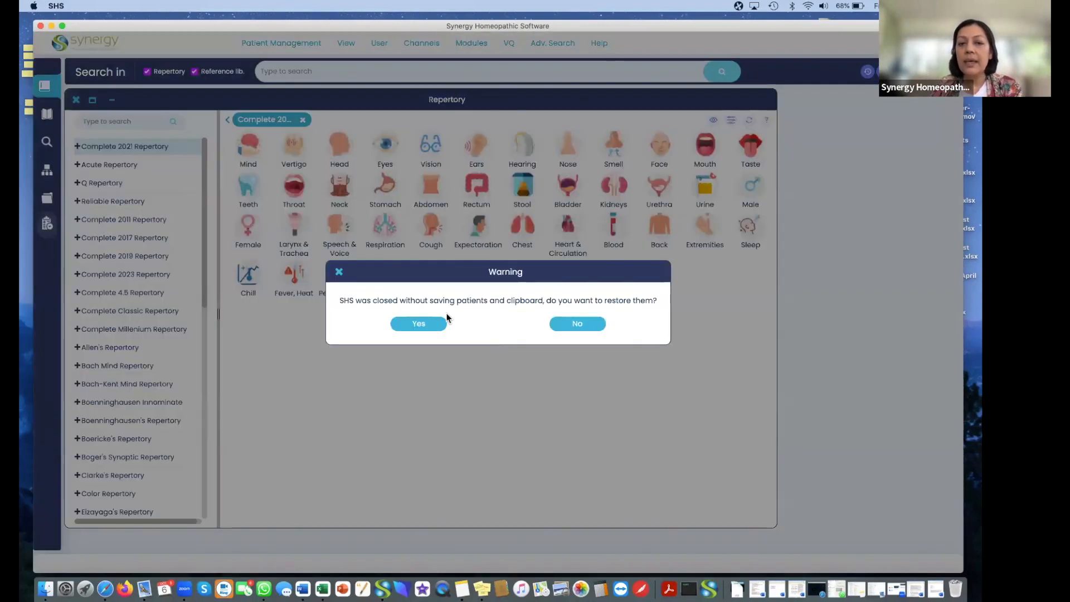
pyautogui.click(578, 324)
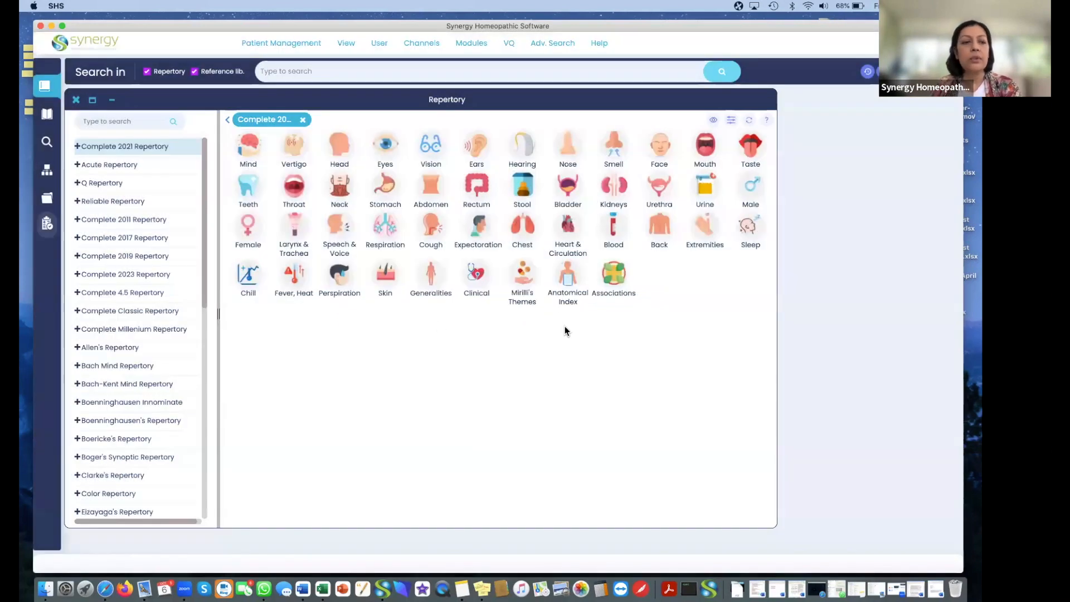
# Check the repertory list for the hidden repertories and reopen the show/hide selection in the Repertory Settings preferences.
pyautogui.scroll(-1, 128, 358)
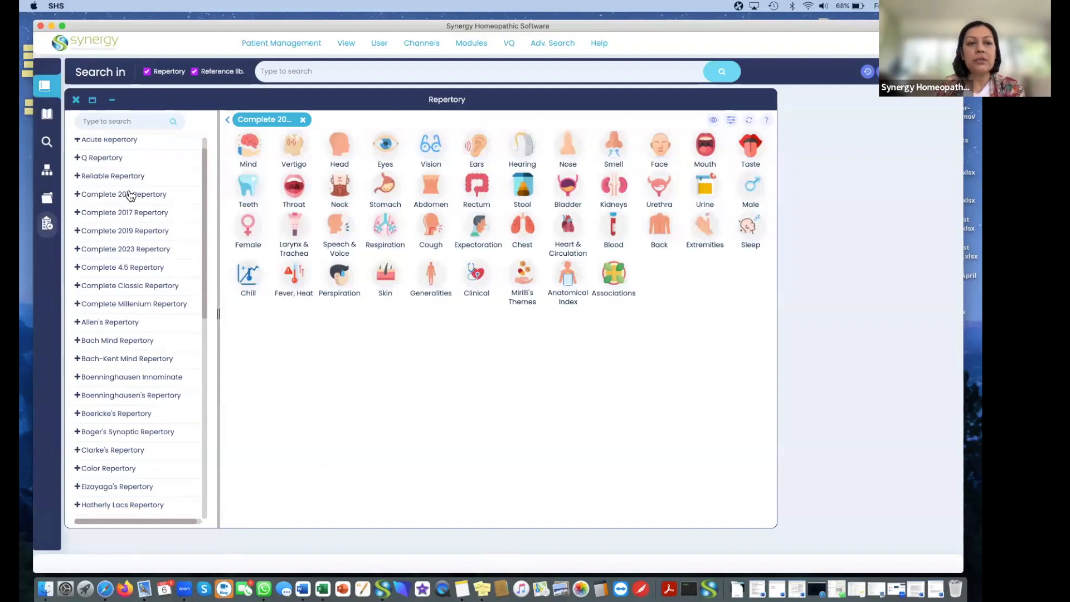
pyautogui.scroll(-8, 130, 376)
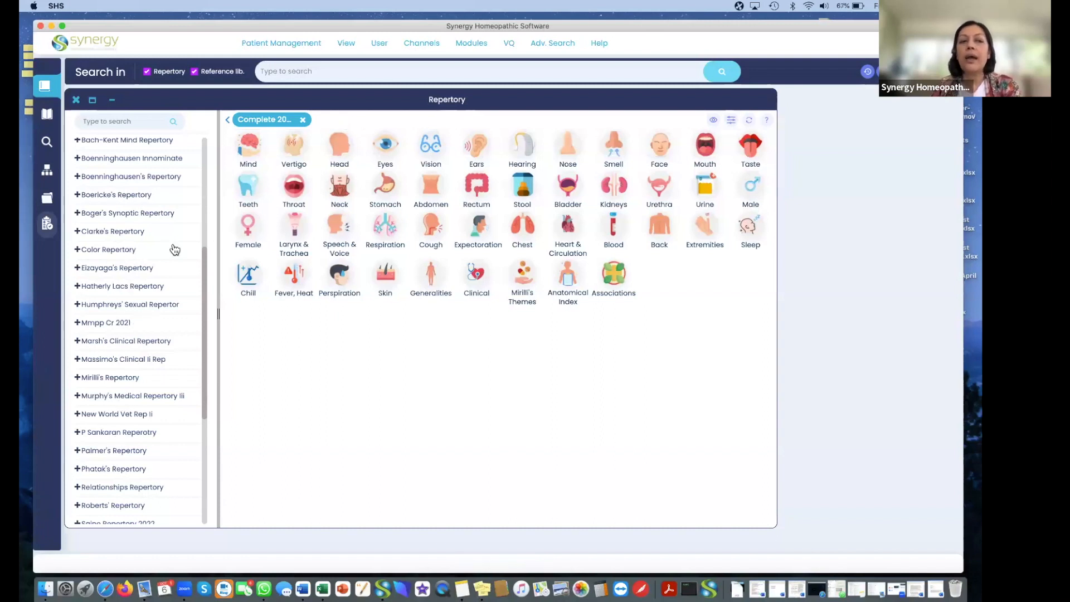
pyautogui.moveTo(378, 44)
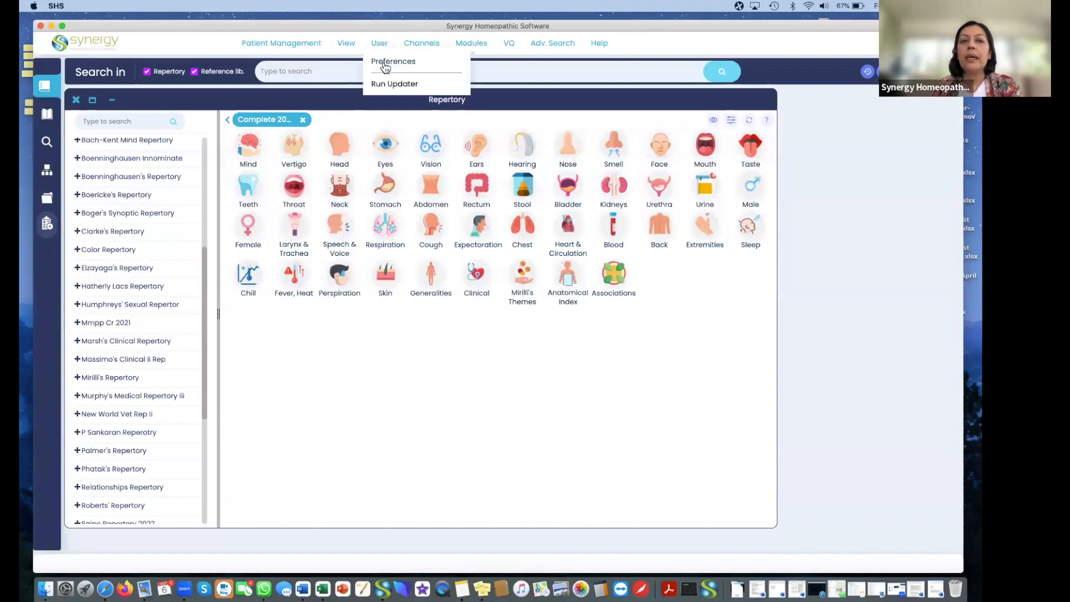
pyautogui.click(384, 66)
pyautogui.click(253, 191)
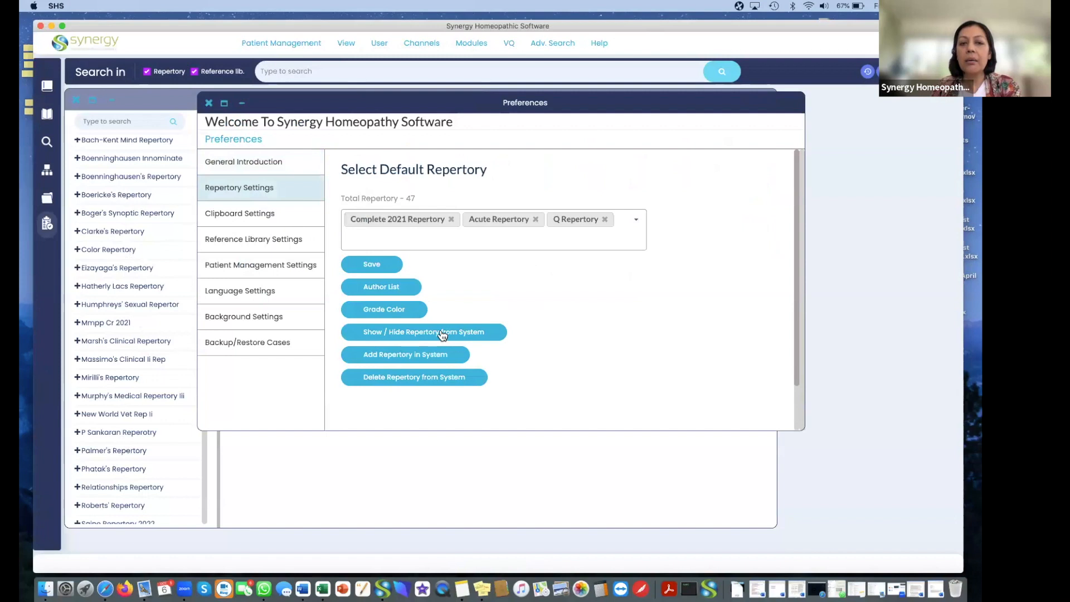
pyautogui.click(442, 333)
# Unhide the Complete 2005, Douglass', Gemmotherapic, Jahr's, Kent's and Knerr's repertories and save the selection.
pyautogui.click(367, 286)
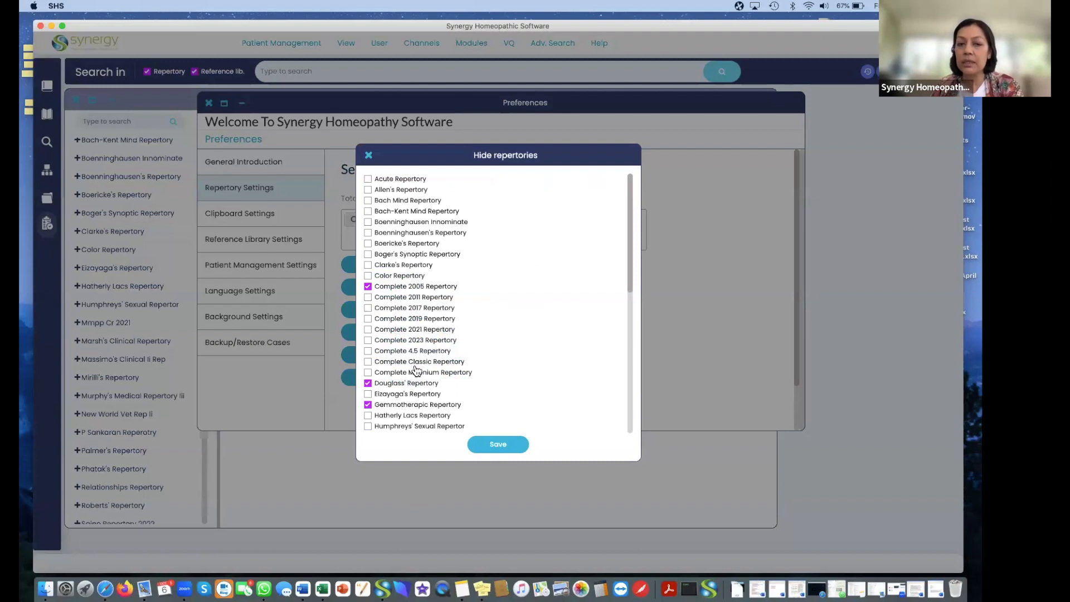
pyautogui.click(375, 384)
pyautogui.click(404, 402)
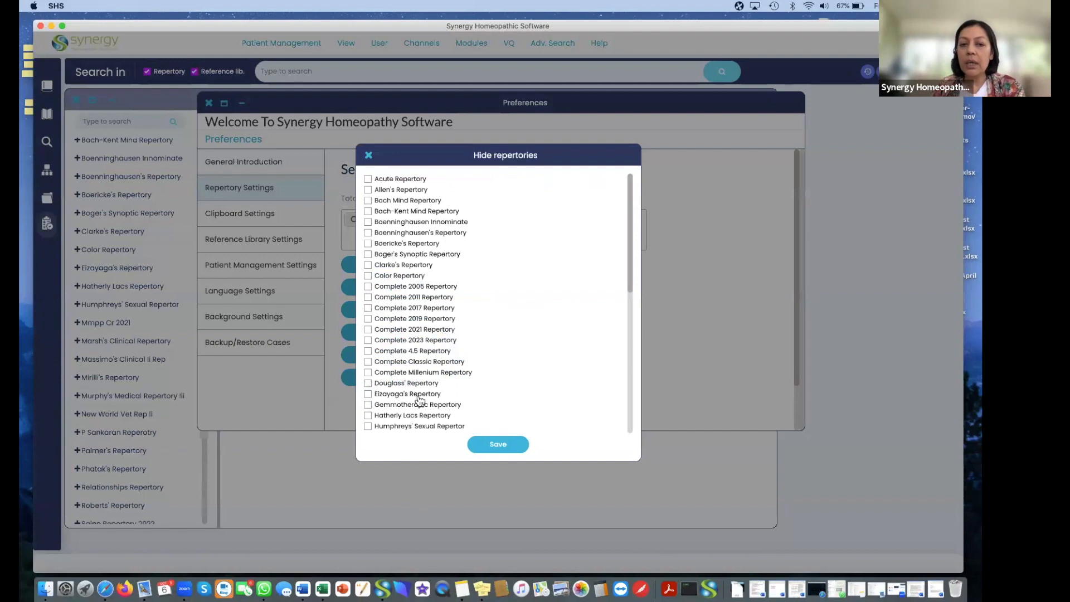
pyautogui.scroll(-5, 404, 401)
pyautogui.click(368, 327)
pyautogui.click(368, 338)
pyautogui.click(368, 349)
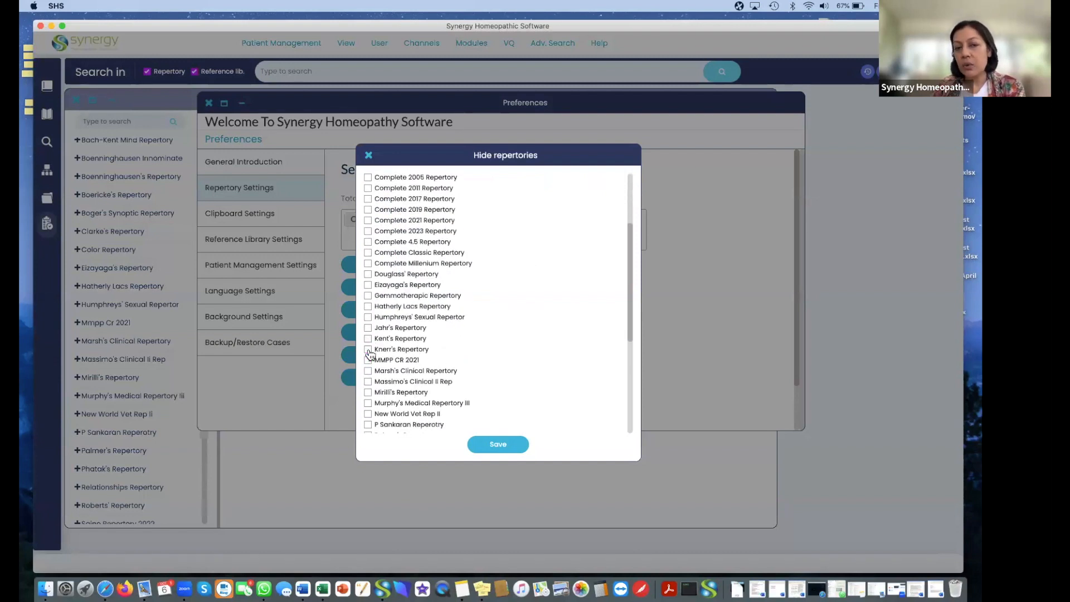
pyautogui.click(489, 443)
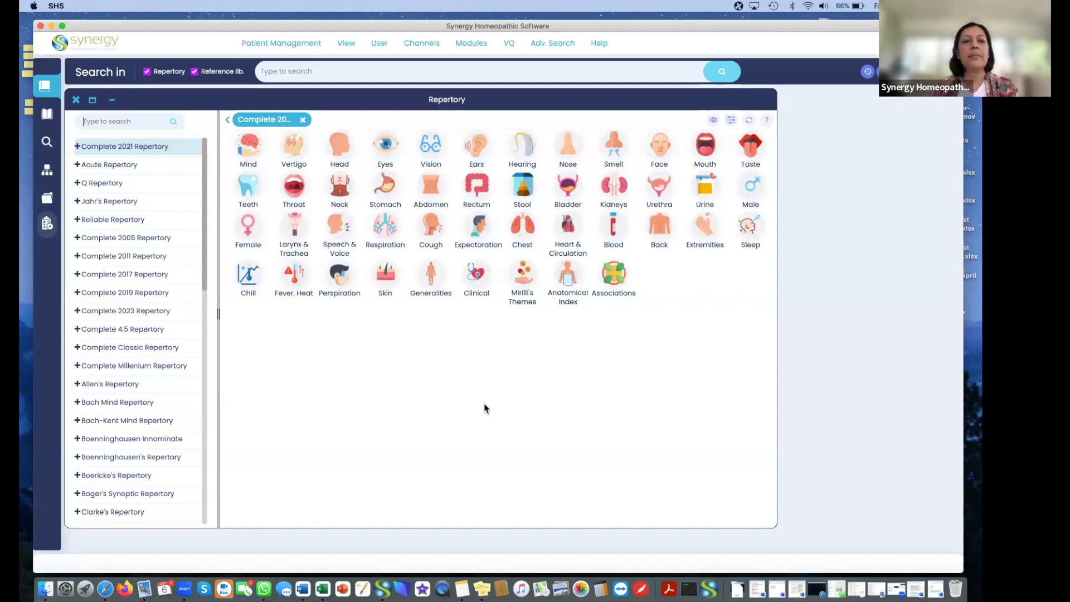
# Open the Mind chapter of the Complete 2021 Repertory and add the Summer rubric to the clipboard.
pyautogui.click(255, 144)
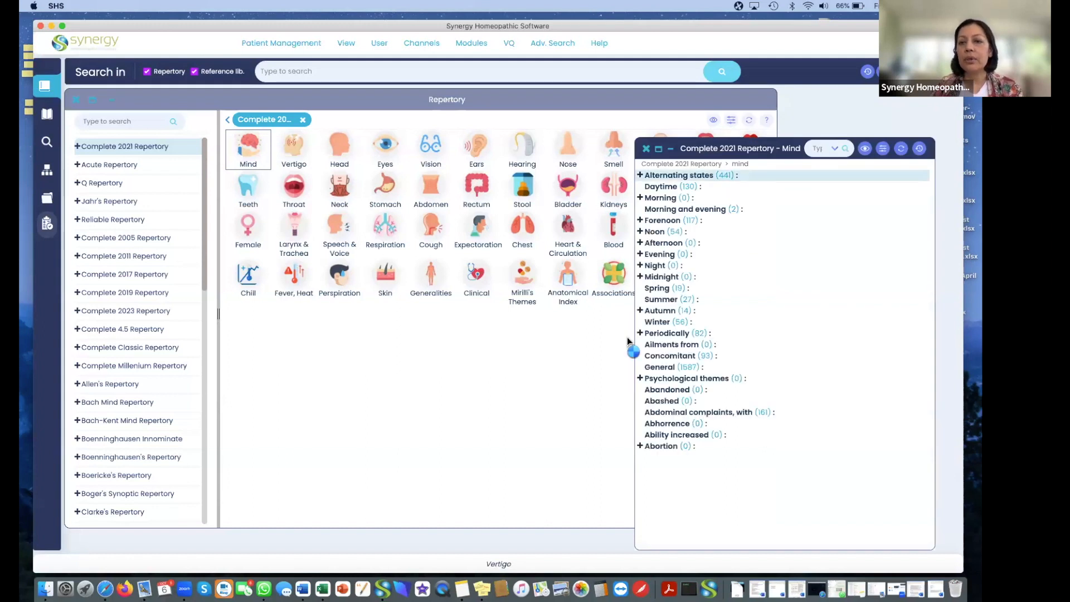
pyautogui.click(686, 299)
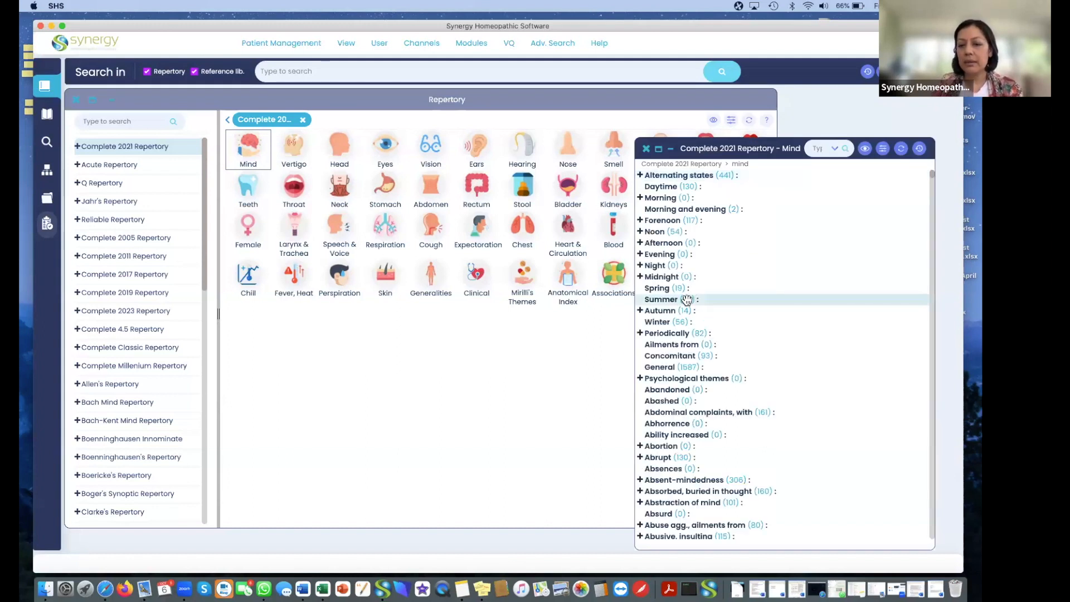
pyautogui.doubleClick(686, 300)
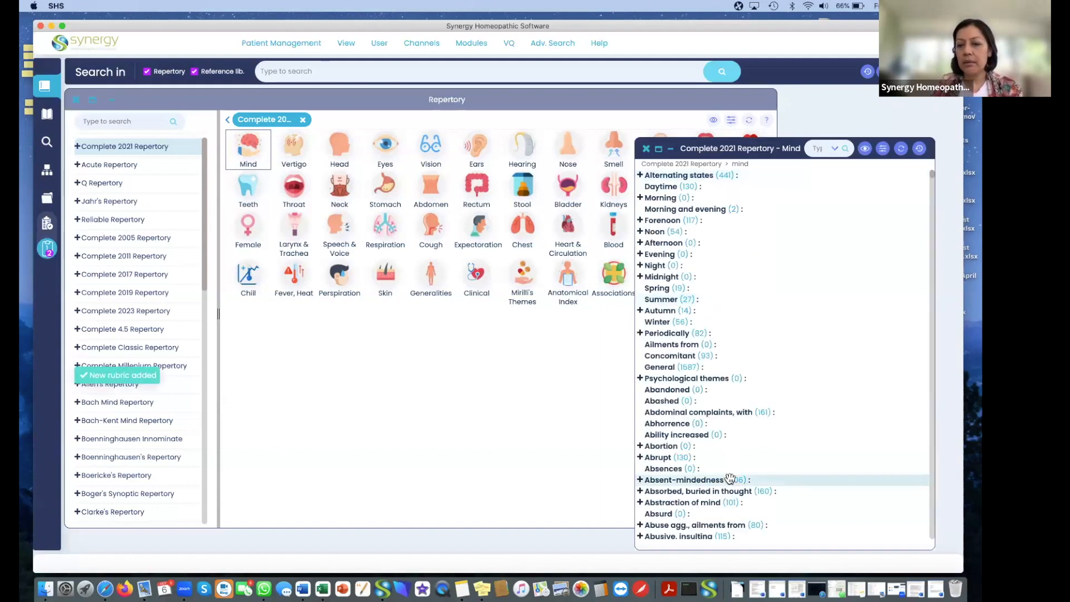
# Add the "Ailments from, agg." rubric under Abortion to the clipboard, and widen the rubric name column in the Clipboard 1 graph.
pyautogui.click(669, 446)
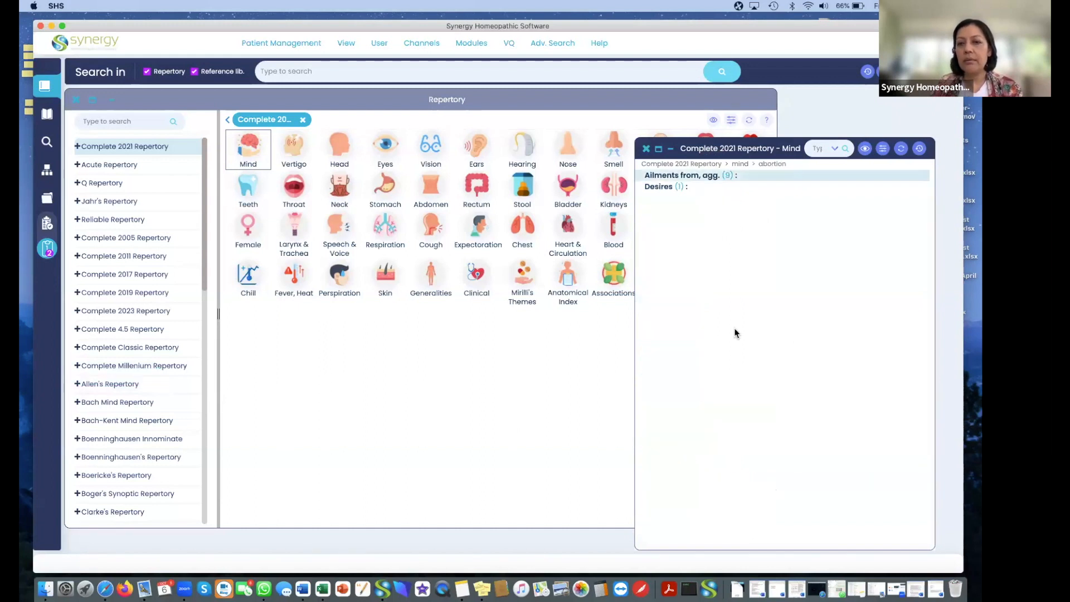
pyautogui.doubleClick(691, 175)
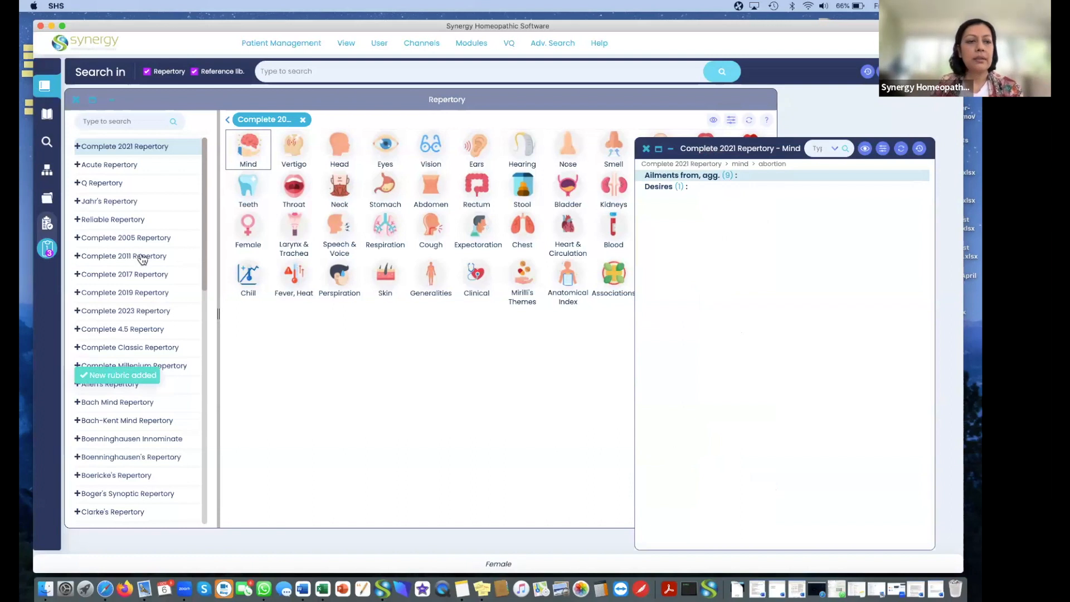
pyautogui.click(48, 248)
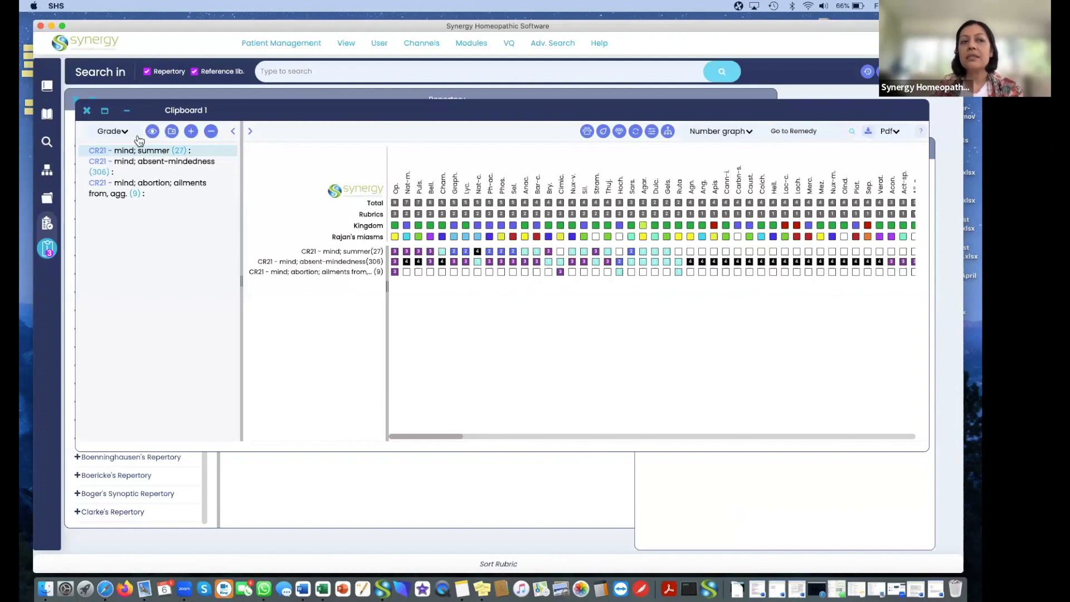
pyautogui.keyDown('shift'); pyautogui.click(123, 184); pyautogui.keyUp('shift')
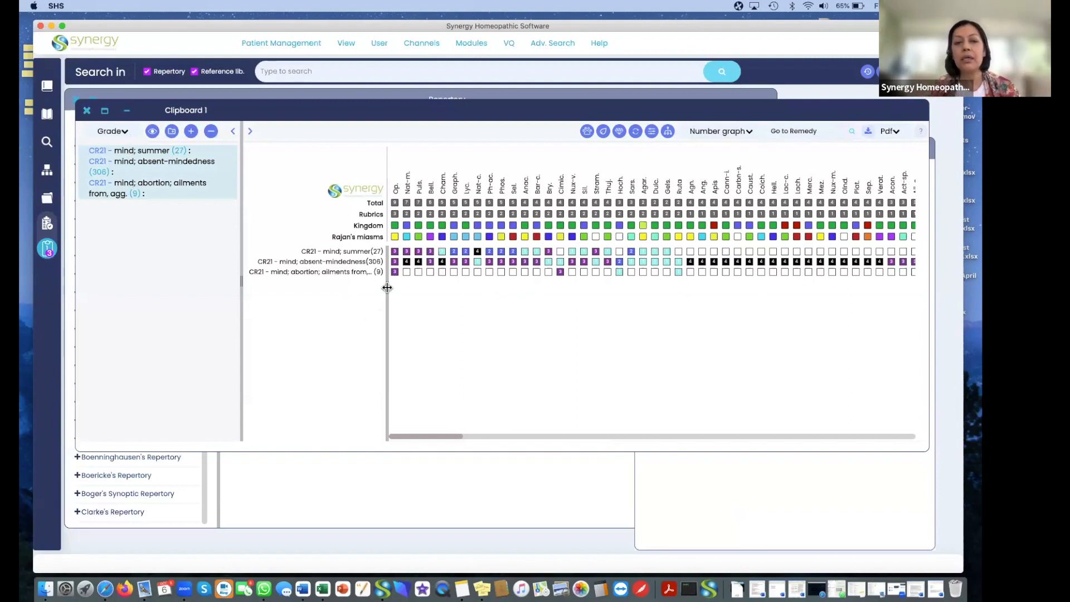
pyautogui.moveTo(387, 288)
pyautogui.mouseDown()
pyautogui.moveTo(494, 286)
pyautogui.moveTo(366, 289)
pyautogui.moveTo(437, 291)
pyautogui.moveTo(399, 290)
pyautogui.mouseUp()
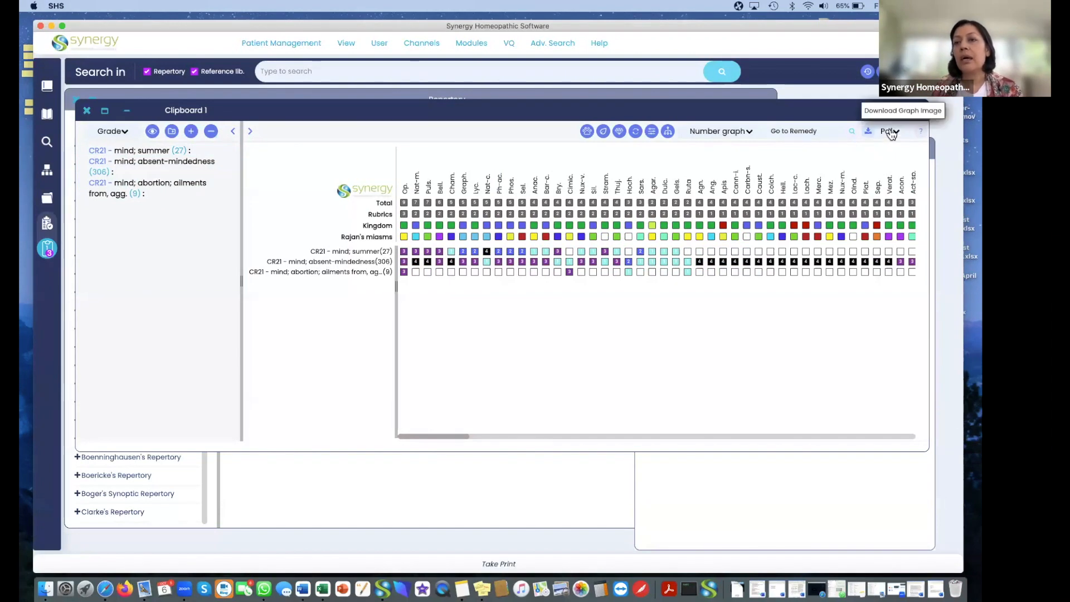
# Download the clipboard graph as a .pdf file into the Downloads folder, keeping the suggested session file name.
pyautogui.click(894, 132)
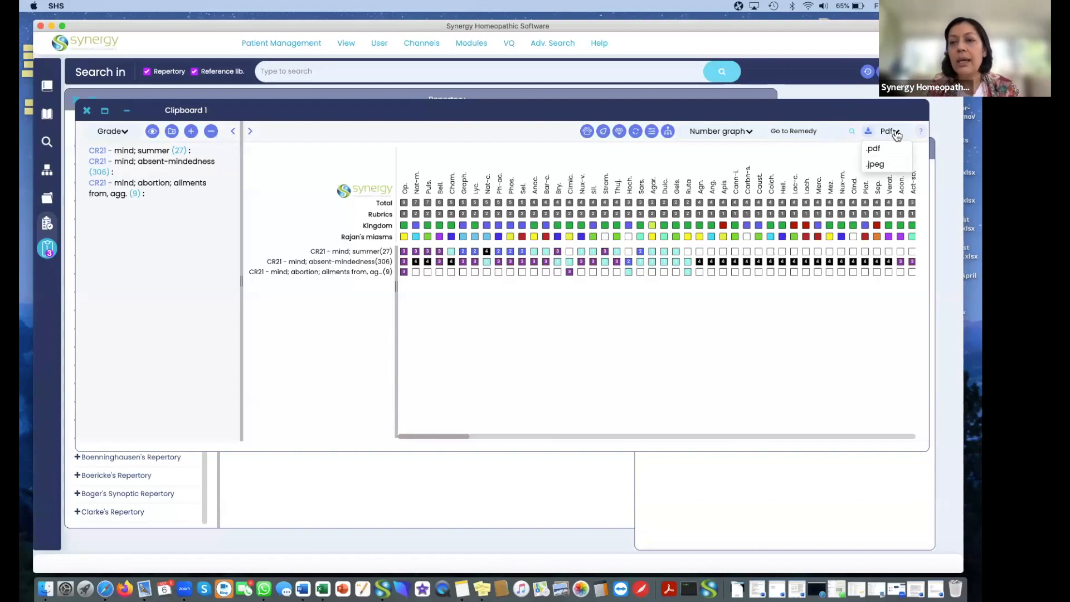
pyautogui.click(875, 149)
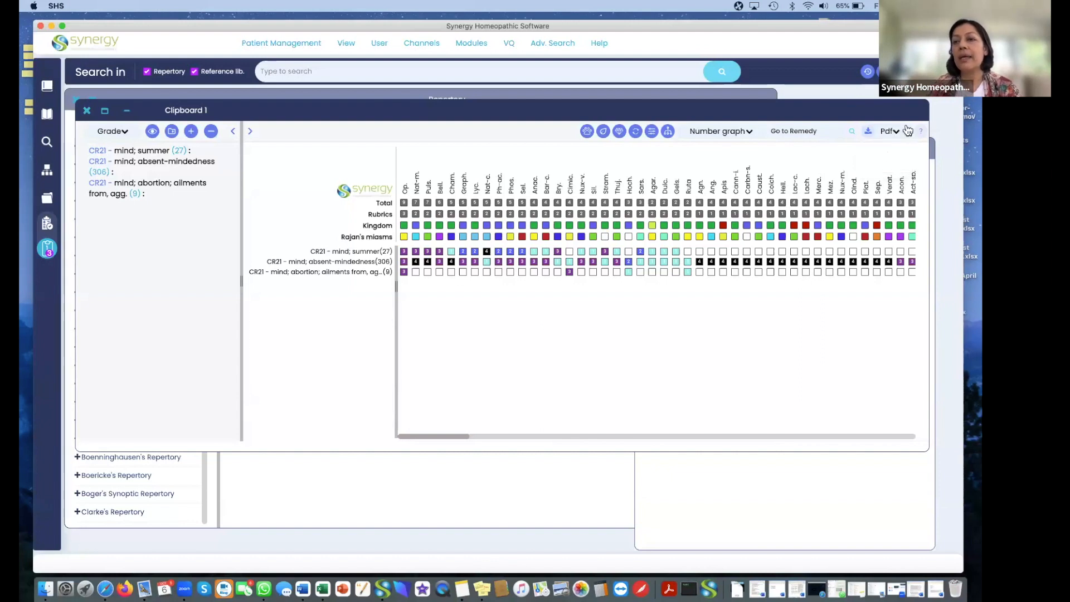
pyautogui.click(869, 133)
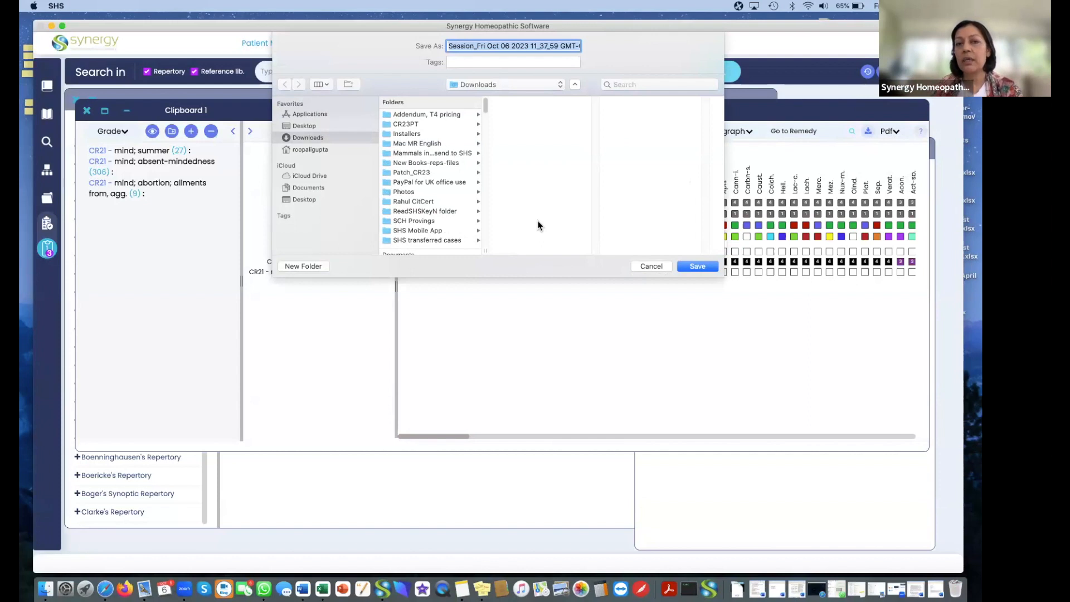
pyautogui.click(319, 188)
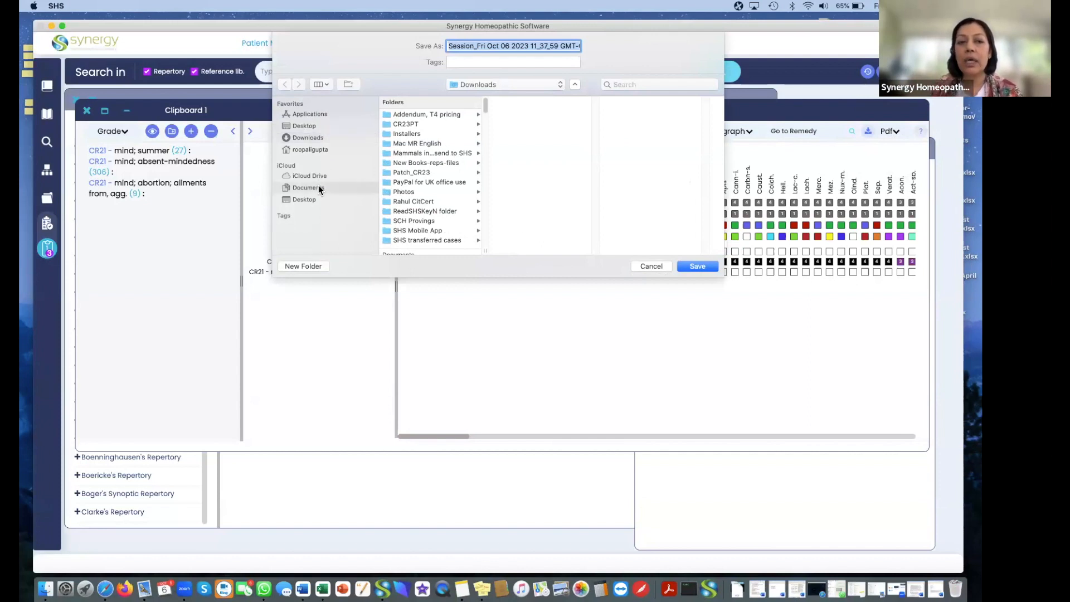
pyautogui.click(307, 126)
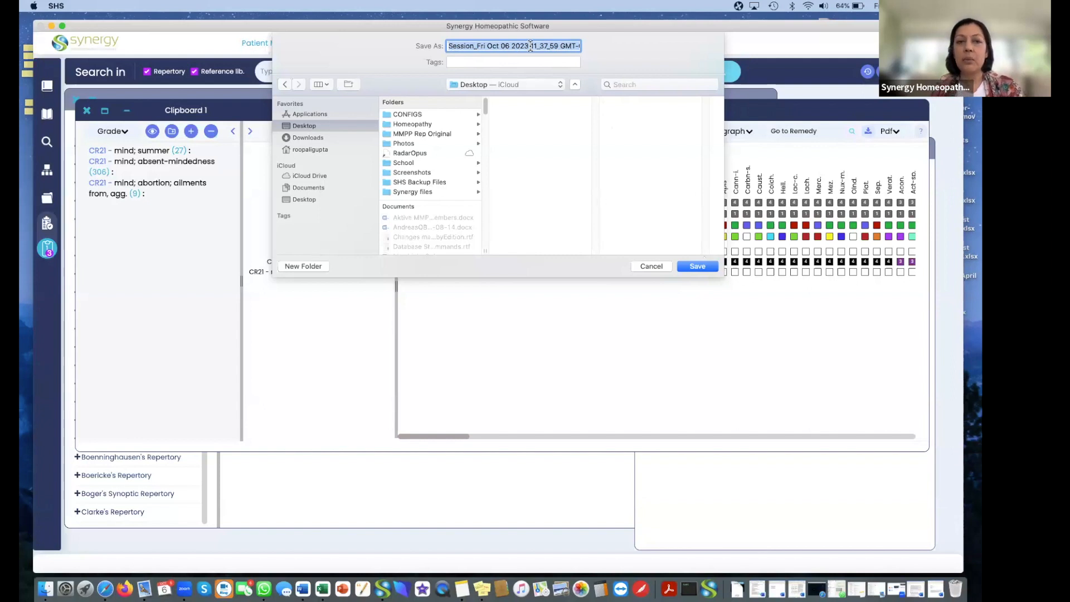
pyautogui.click(307, 138)
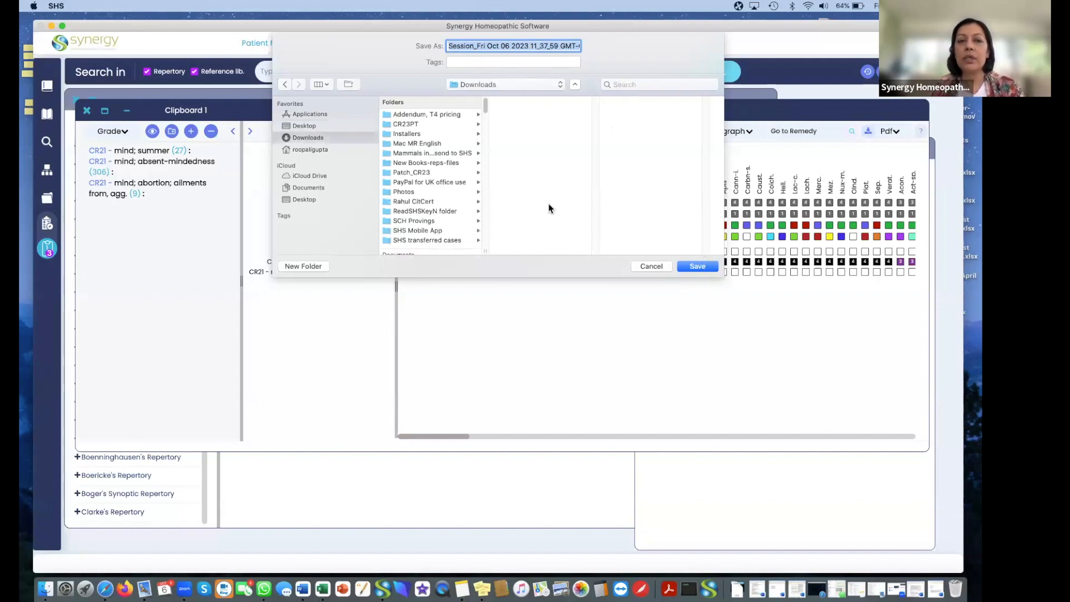
pyautogui.click(699, 268)
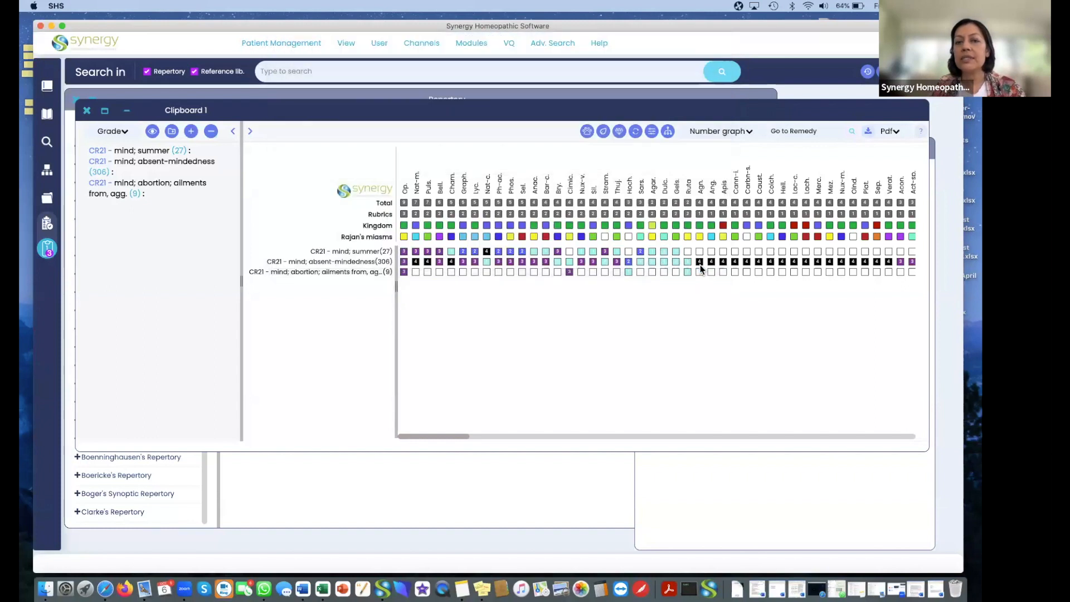
# Switch to Finder, open the newest session PDF from the Downloads folder, and examine the graph in a wider window.
pyautogui.click(46, 589)
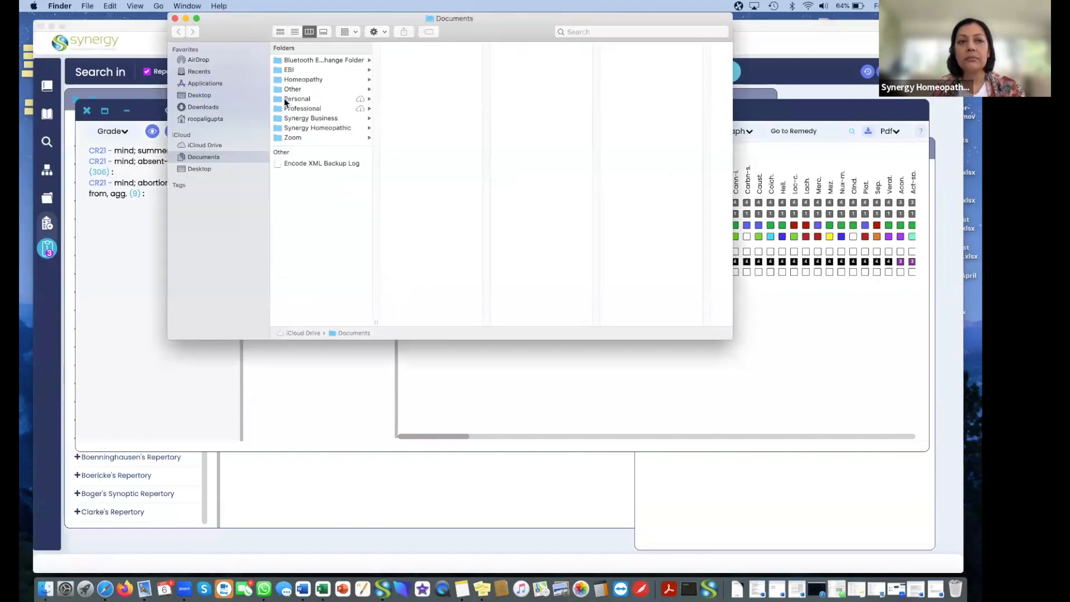
pyautogui.click(203, 107)
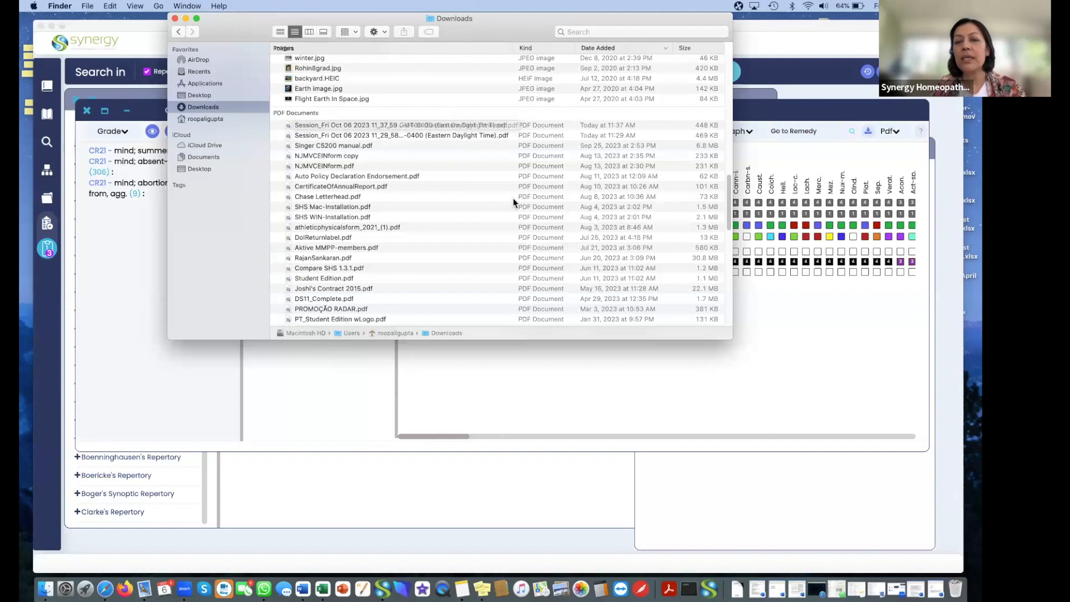
pyautogui.click(431, 125)
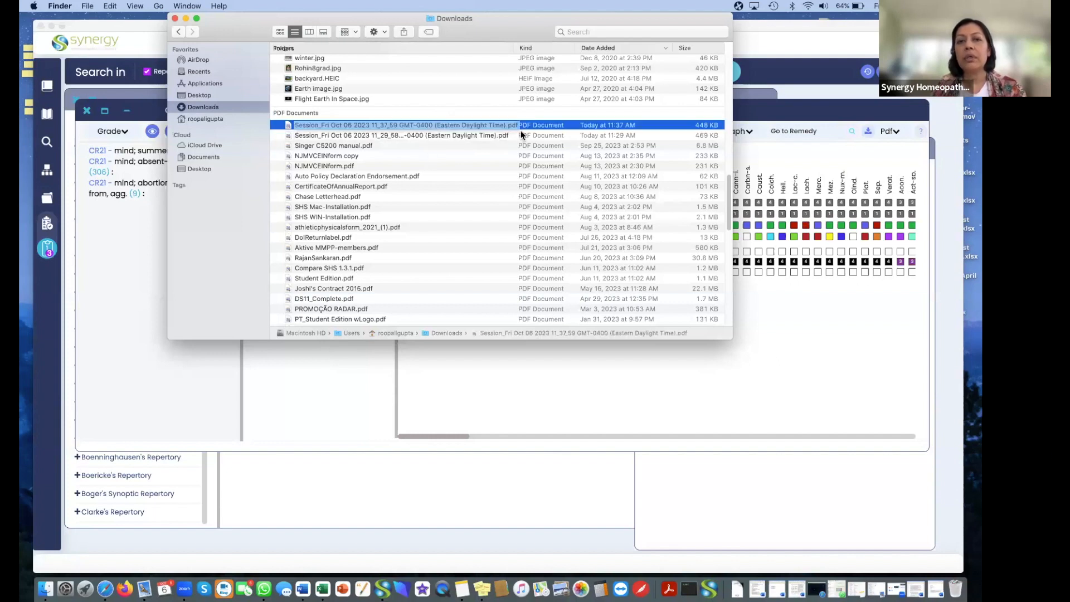
pyautogui.doubleClick(437, 127)
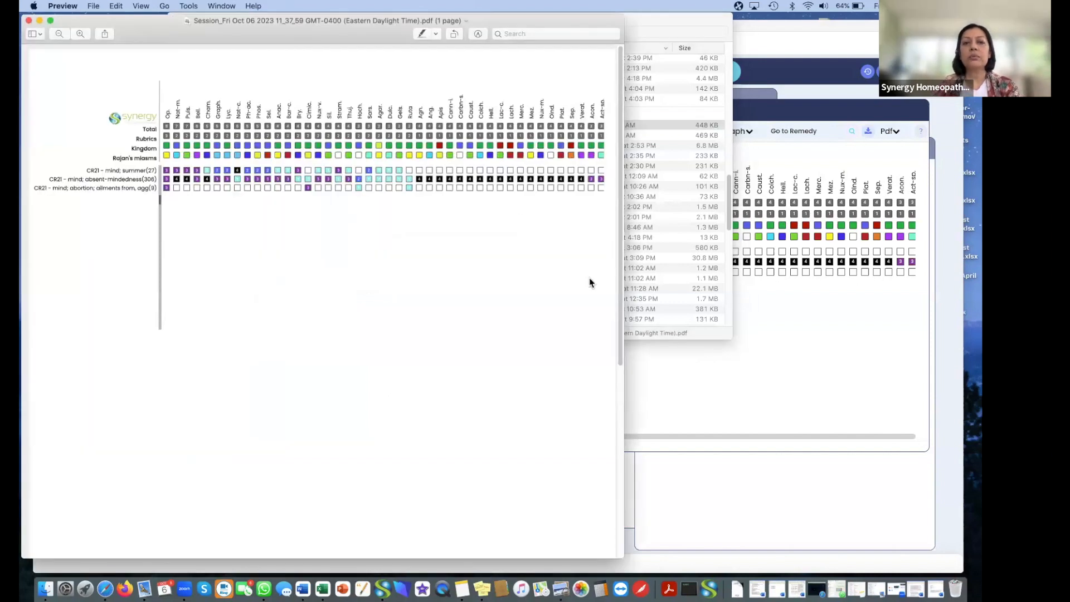
pyautogui.click(622, 413)
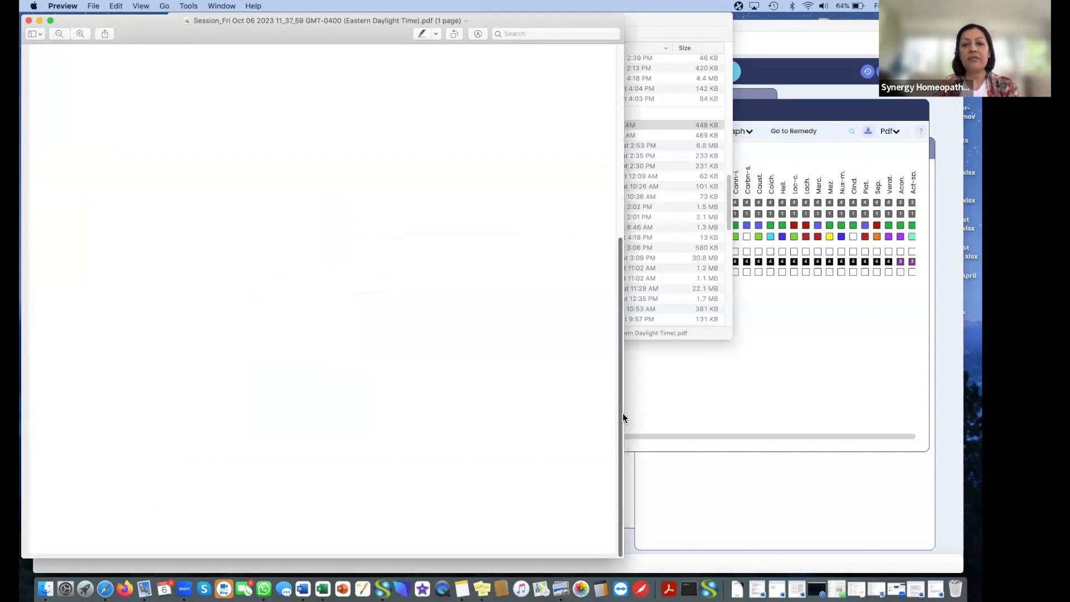
pyautogui.click(618, 152)
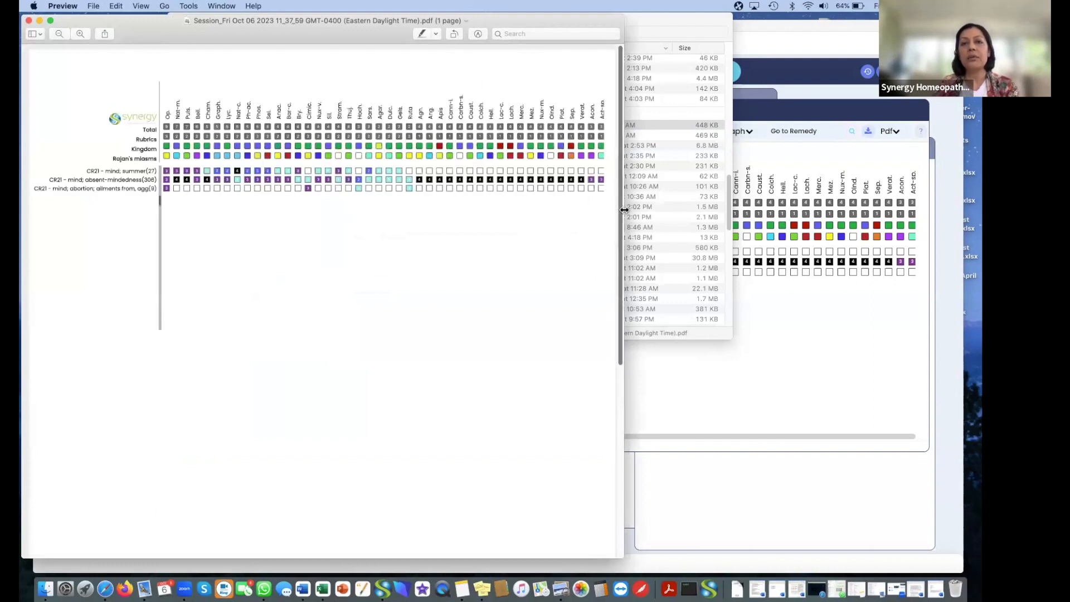
pyautogui.moveTo(624, 209); pyautogui.dragTo(757, 217)
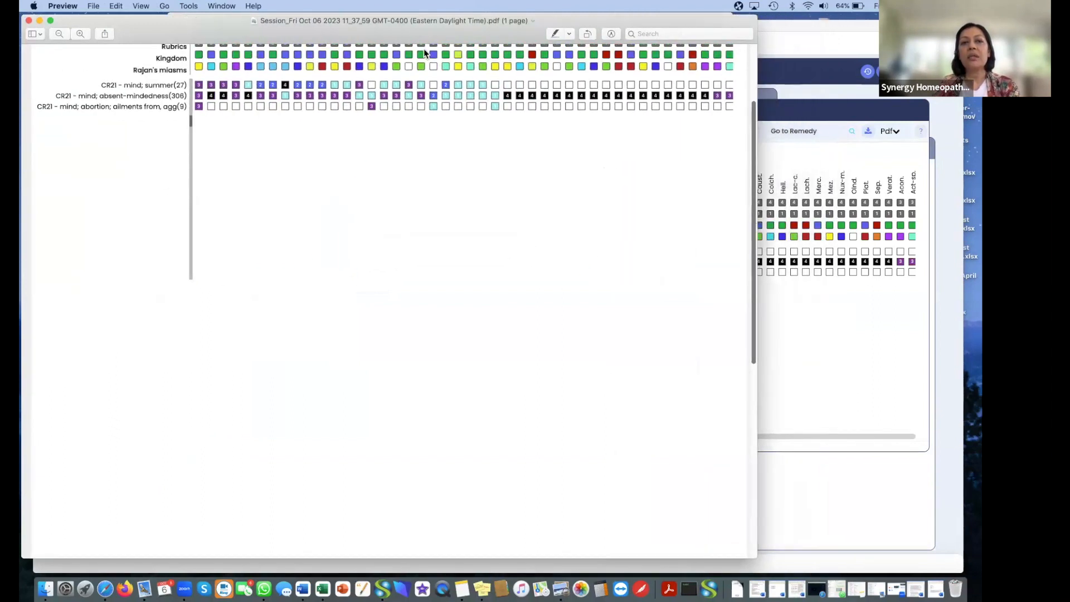
pyautogui.scroll(5, 513, 164)
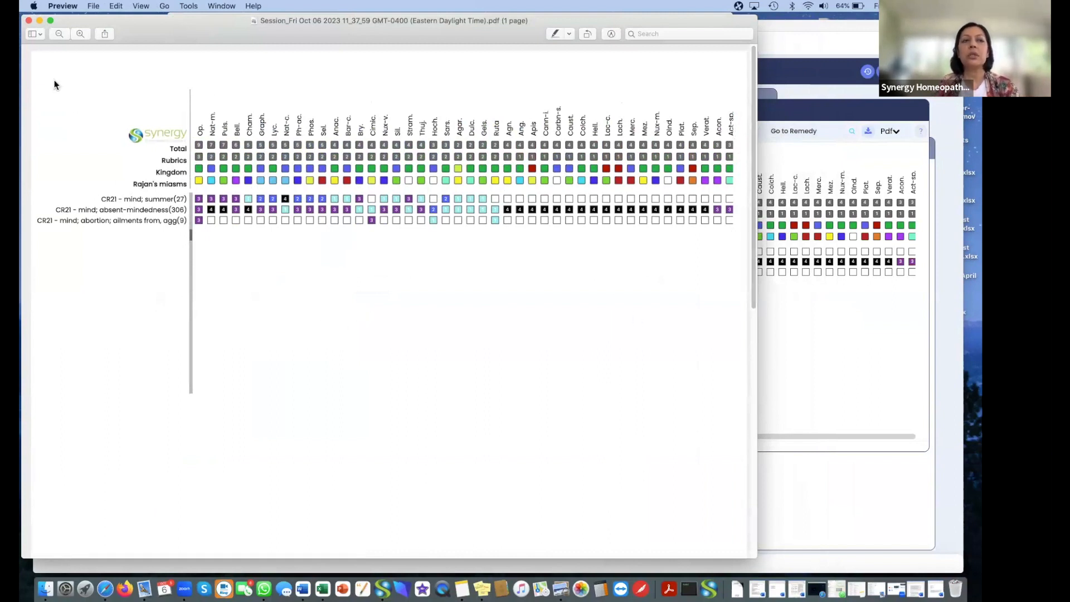
# Show where the PDF can be printed from, and close the PDF and the Downloads window.
pyautogui.click(94, 6)
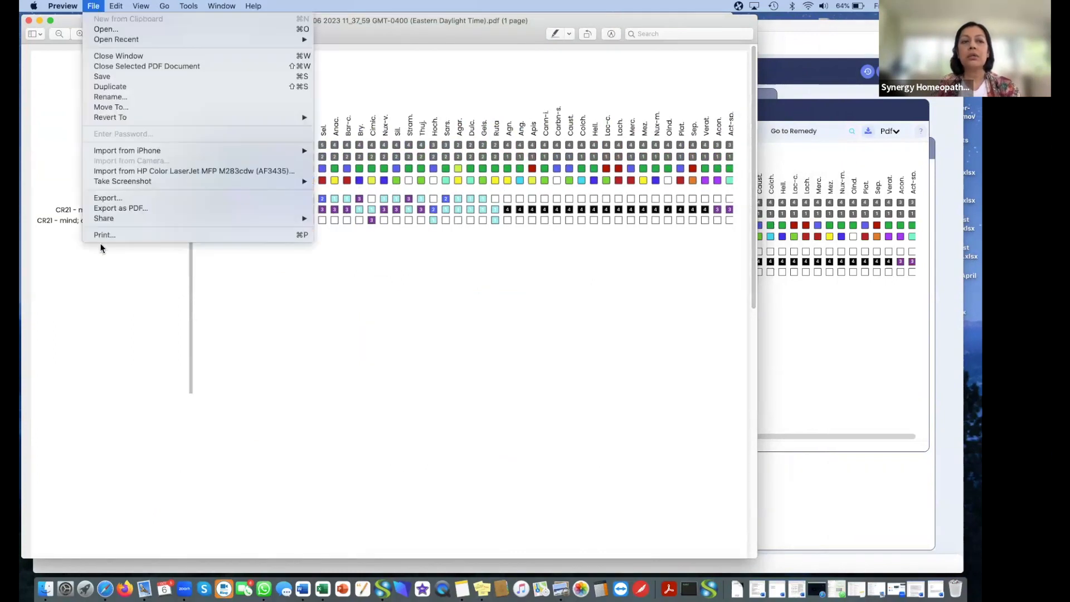
pyautogui.moveTo(64, 7)
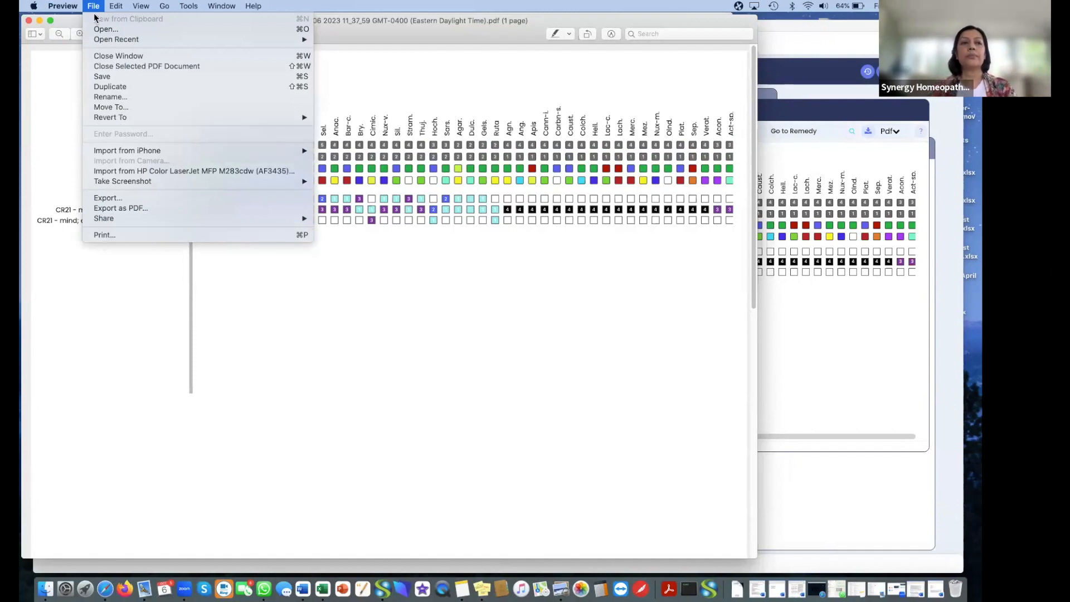
pyautogui.click(44, 74)
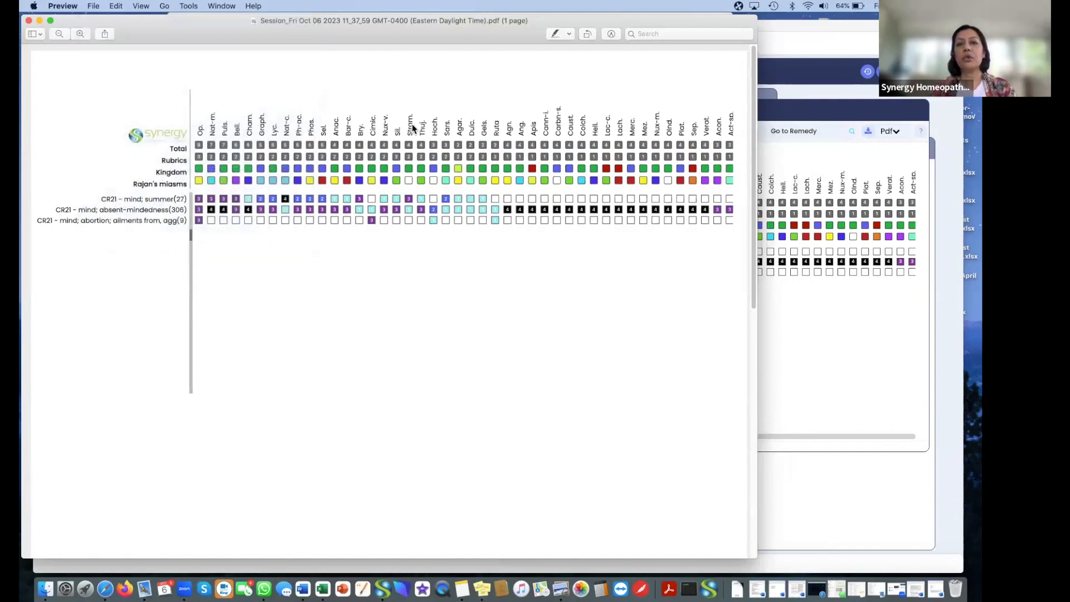
pyautogui.click(28, 21)
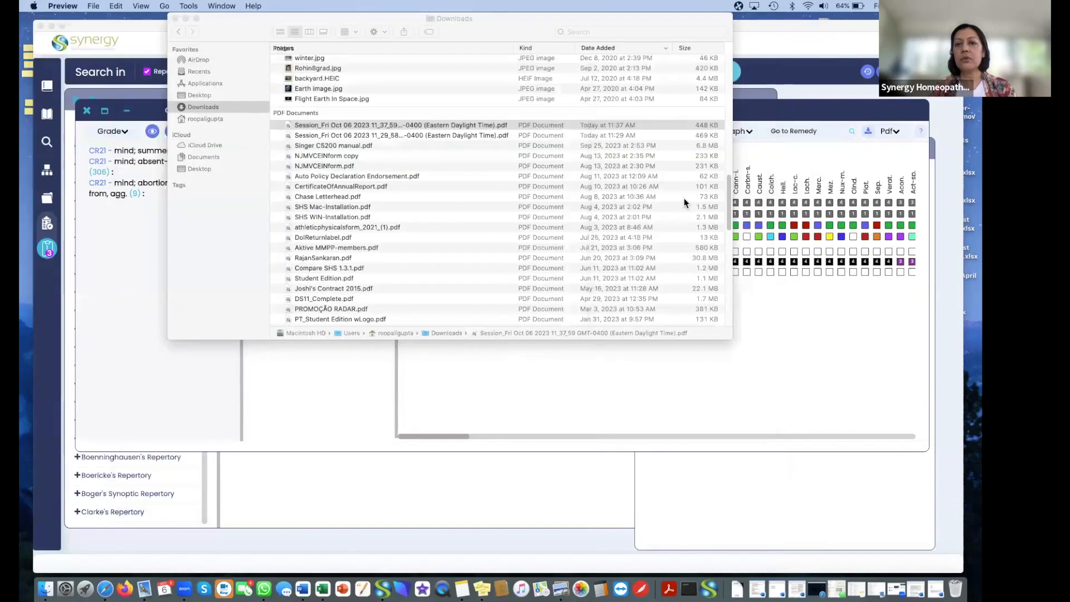
pyautogui.click(175, 19)
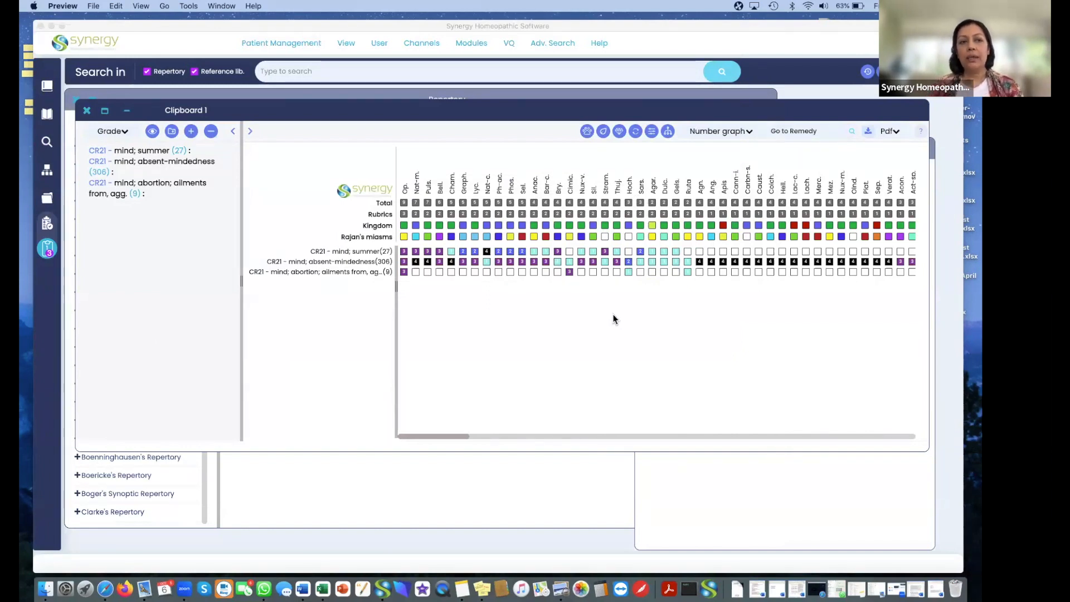
# Close the Clipboard 1 window and the Mind chapter window of the Complete 2021 Repertory.
pyautogui.click(86, 113)
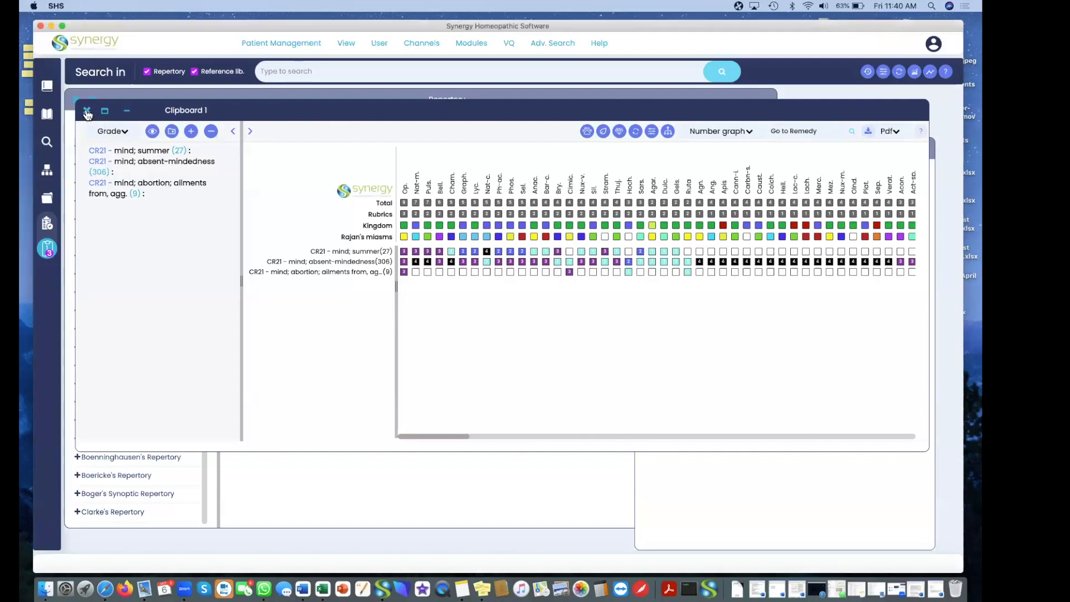
pyautogui.click(86, 112)
pyautogui.click(344, 68)
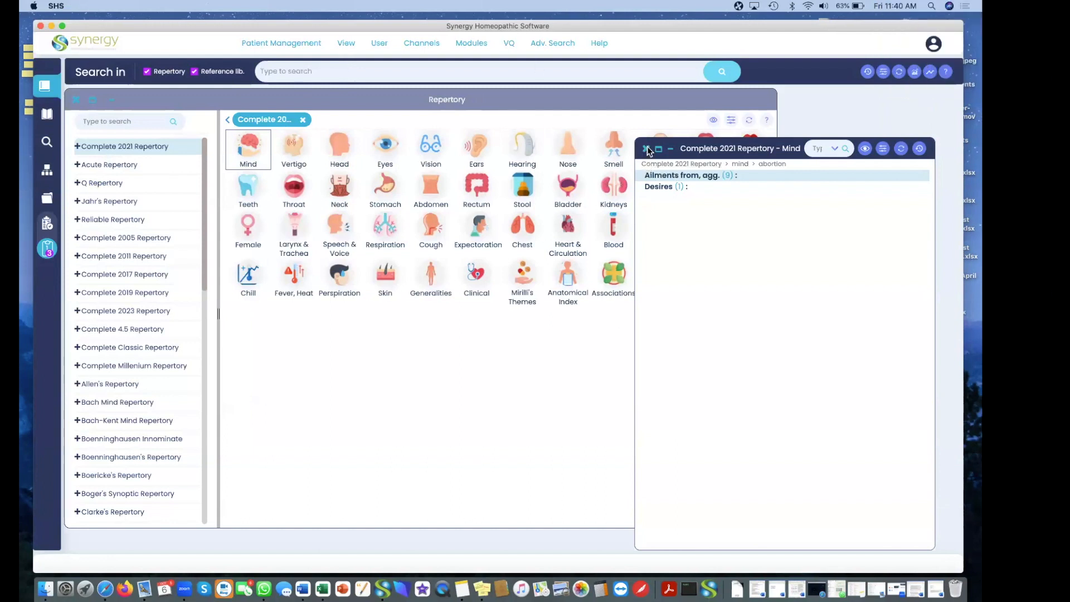
pyautogui.click(645, 148)
# Search the repertories and reference library for the remedy "puls." combined with "weeping", and review the results by repertory and chapter.
pyautogui.click(344, 72)
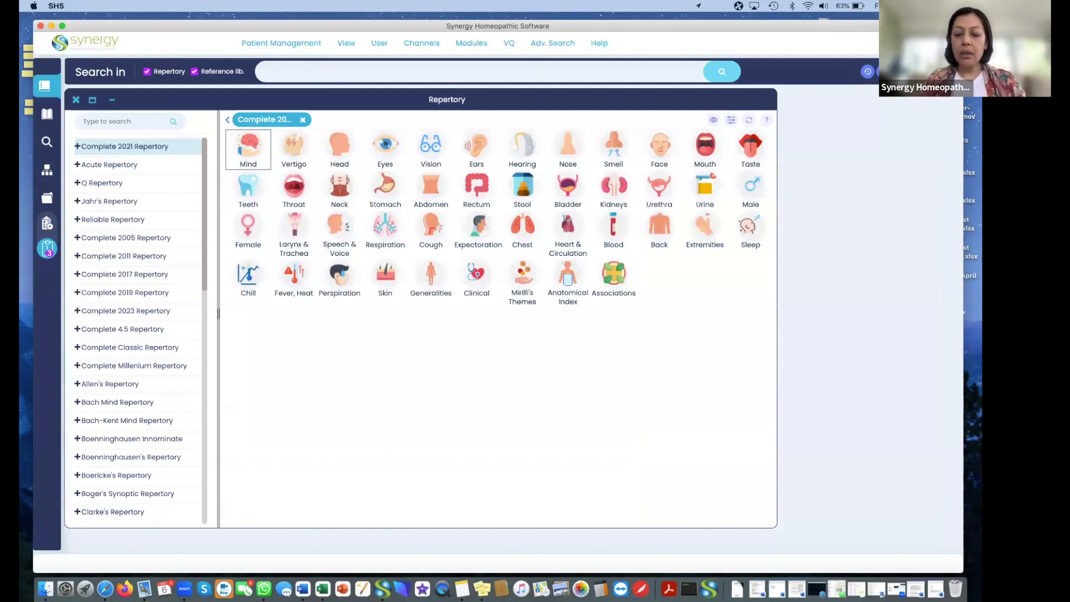
pyautogui.write('puls.')
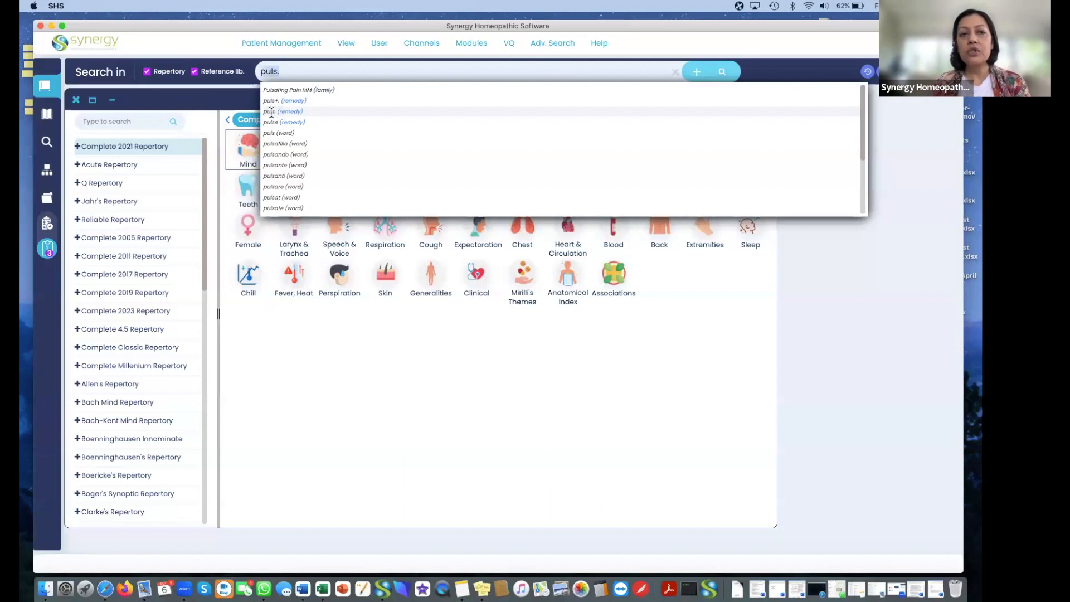
pyautogui.click(271, 112)
pyautogui.press('BackSpace')
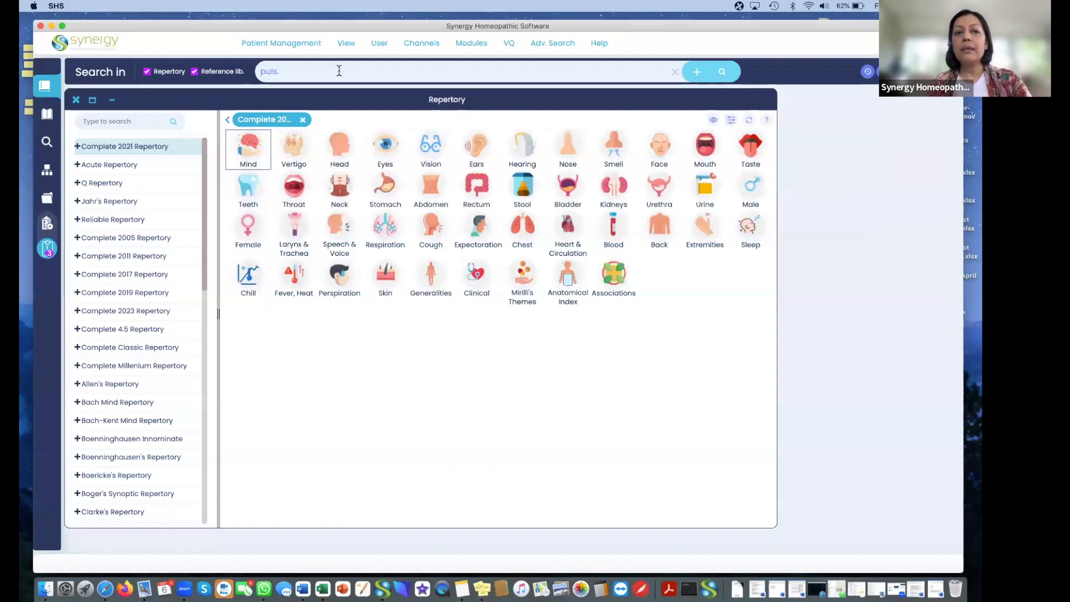
pyautogui.write('.')
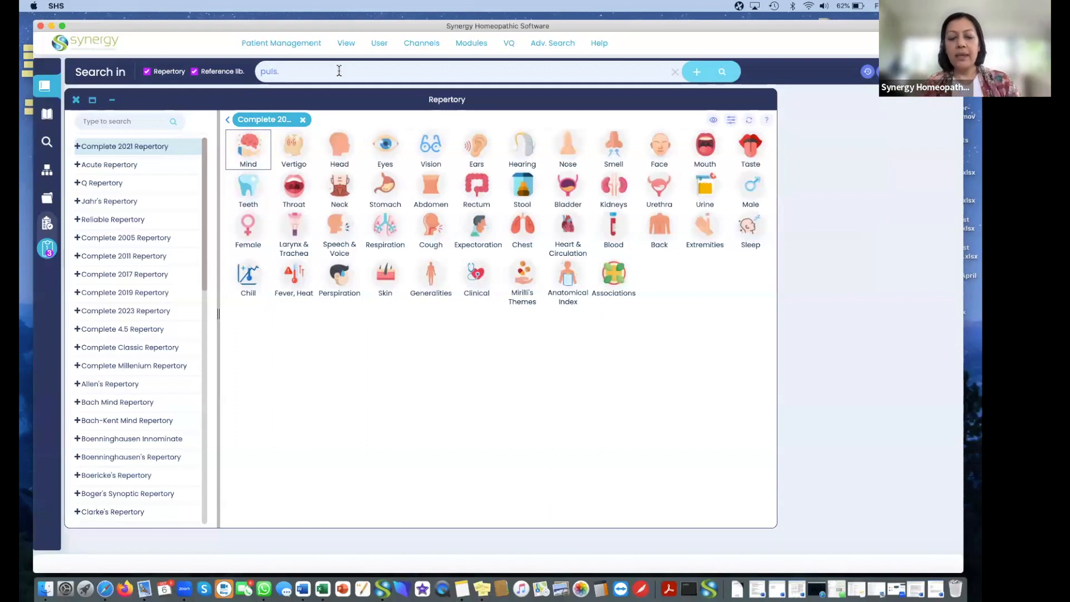
pyautogui.write('. weeping')
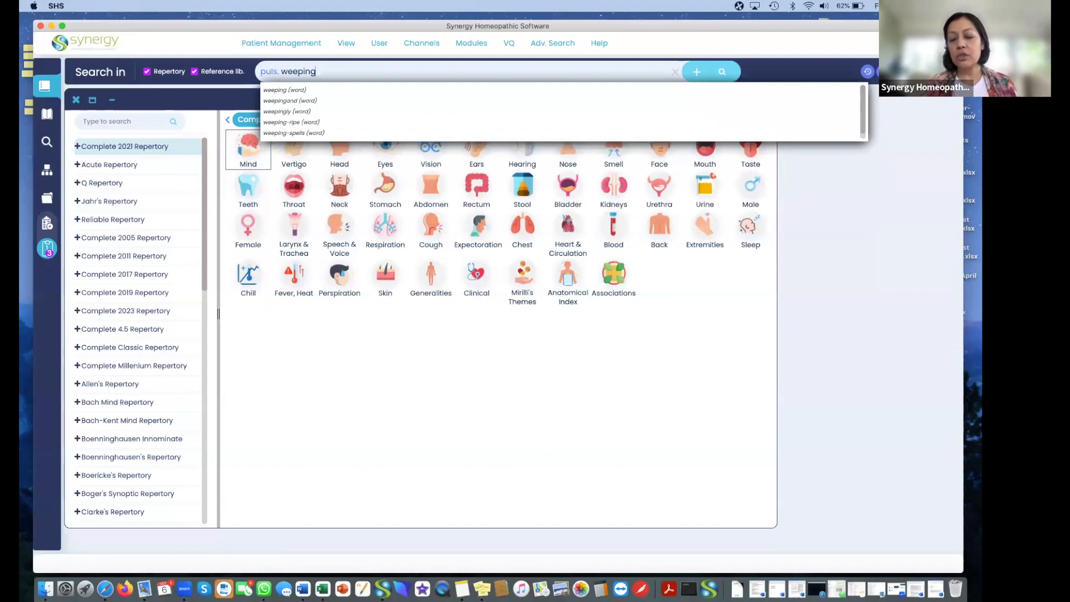
pyautogui.click(722, 74)
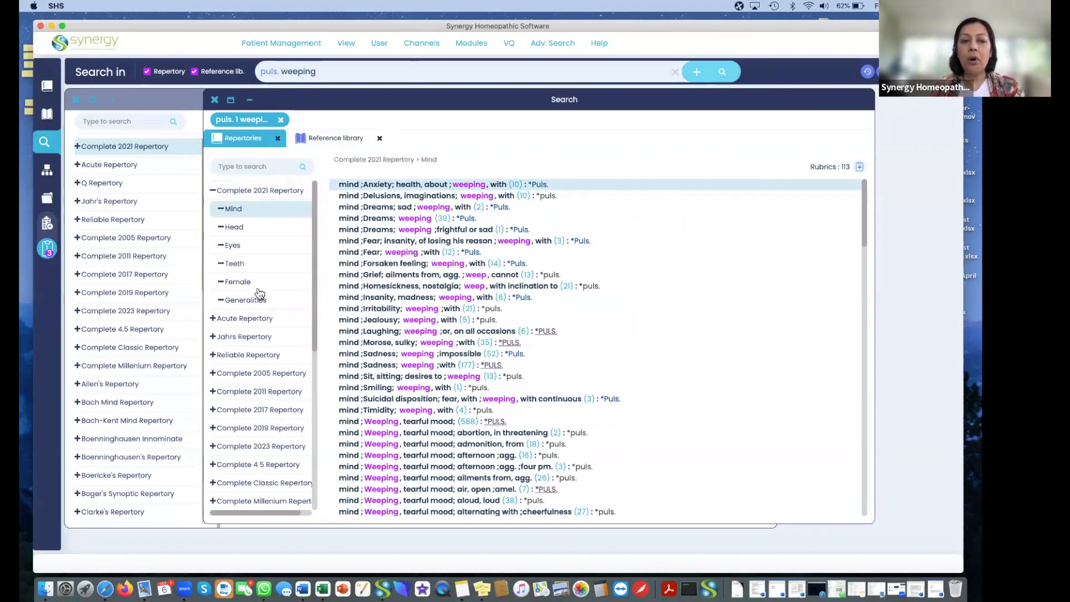
pyautogui.scroll(-2, 266, 480)
pyautogui.scroll(-10, 265, 480)
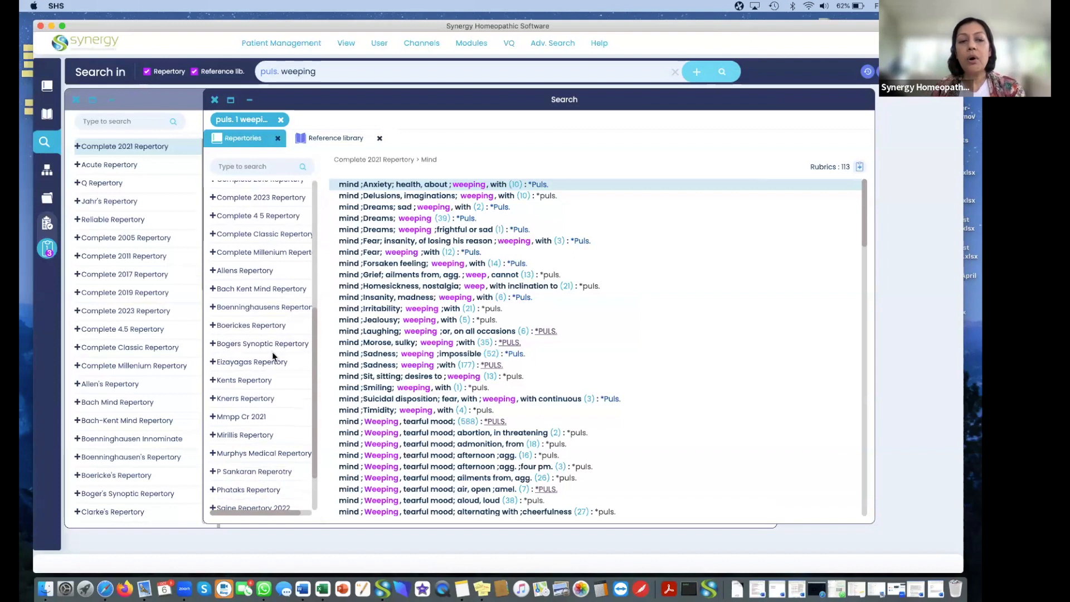
pyautogui.scroll(-3, 272, 353)
pyautogui.scroll(15, 273, 357)
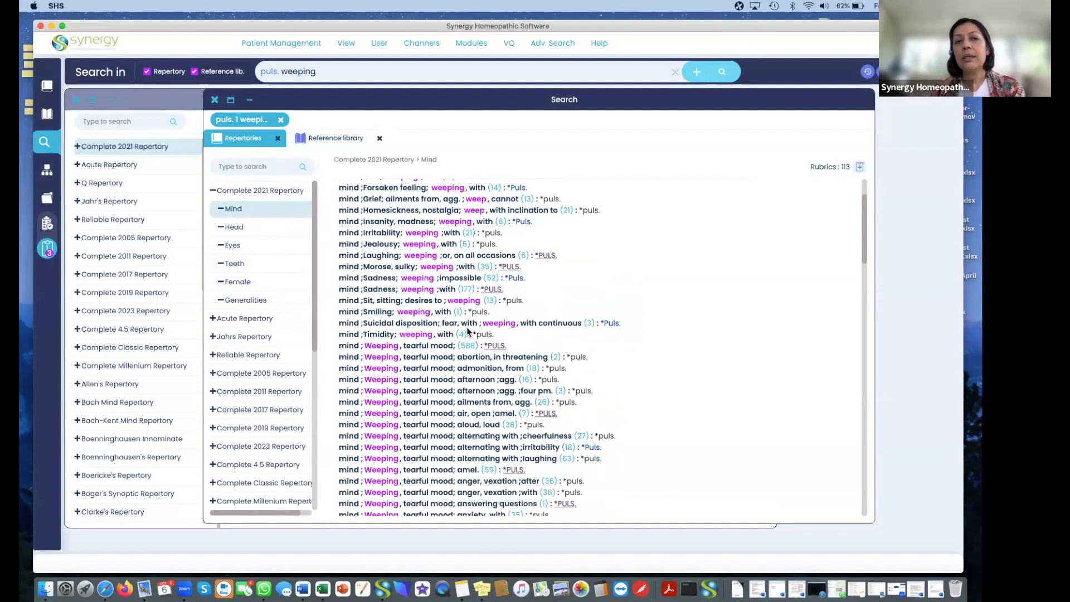
# Replace the search text with "weeping" and exclude the reference library so that only the repertories are searched.
pyautogui.click(674, 75)
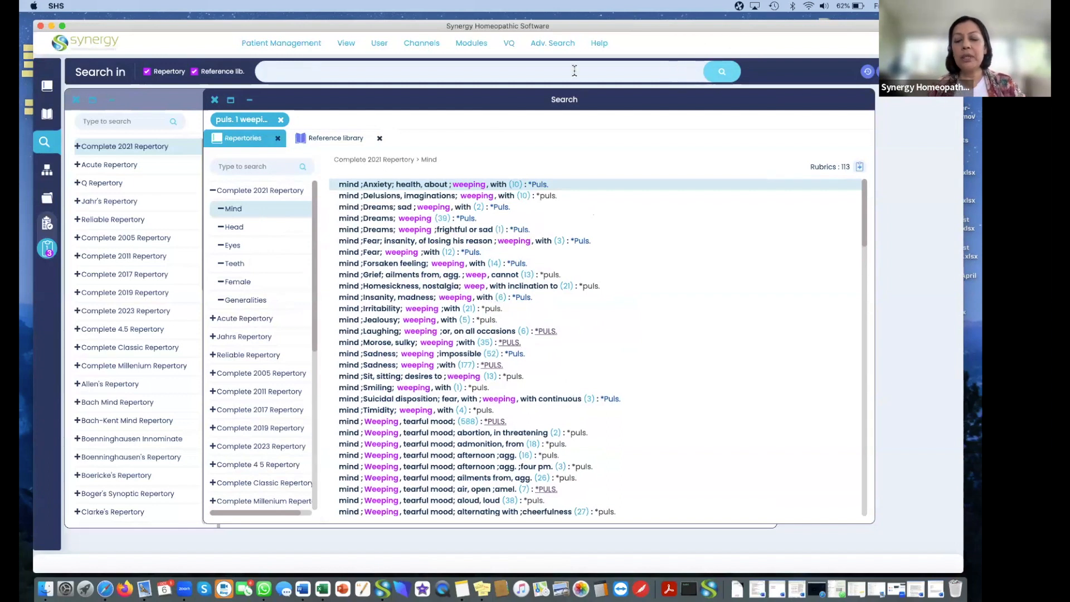
pyautogui.write('weeping')
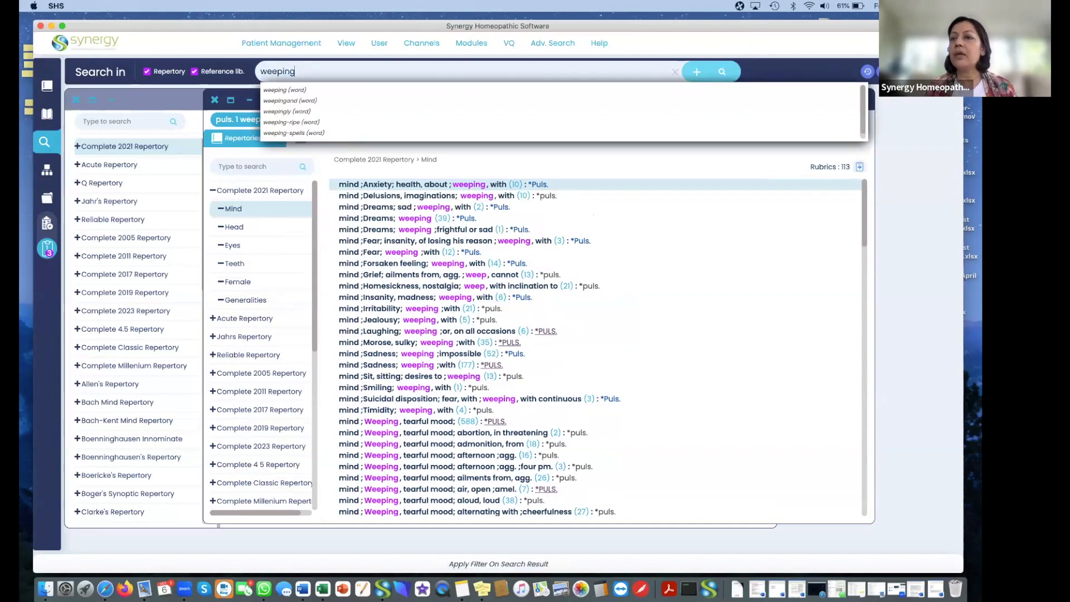
pyautogui.click(867, 71)
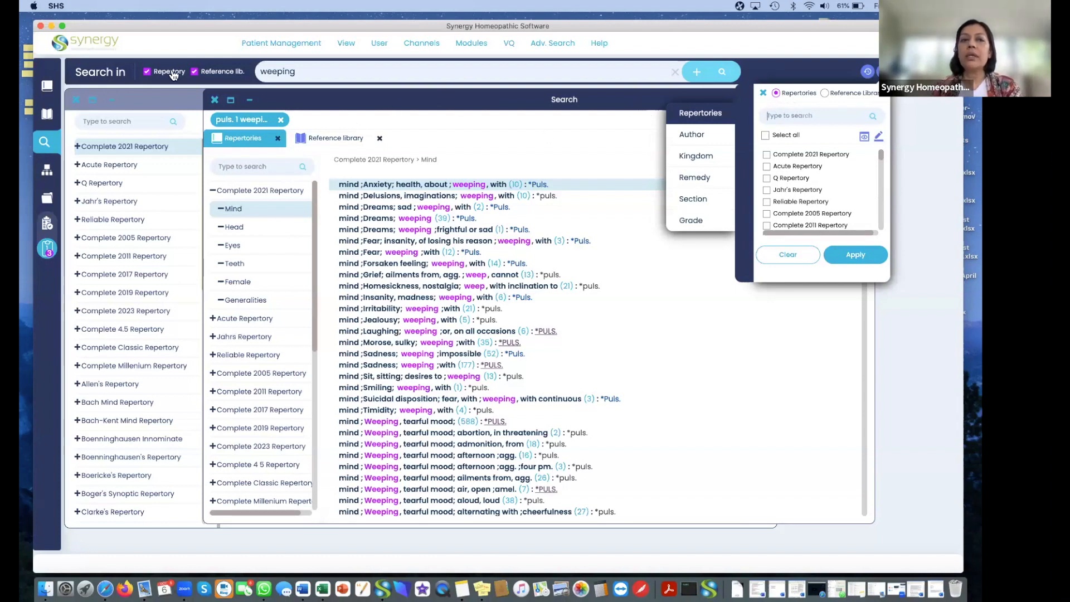
pyautogui.click(194, 71)
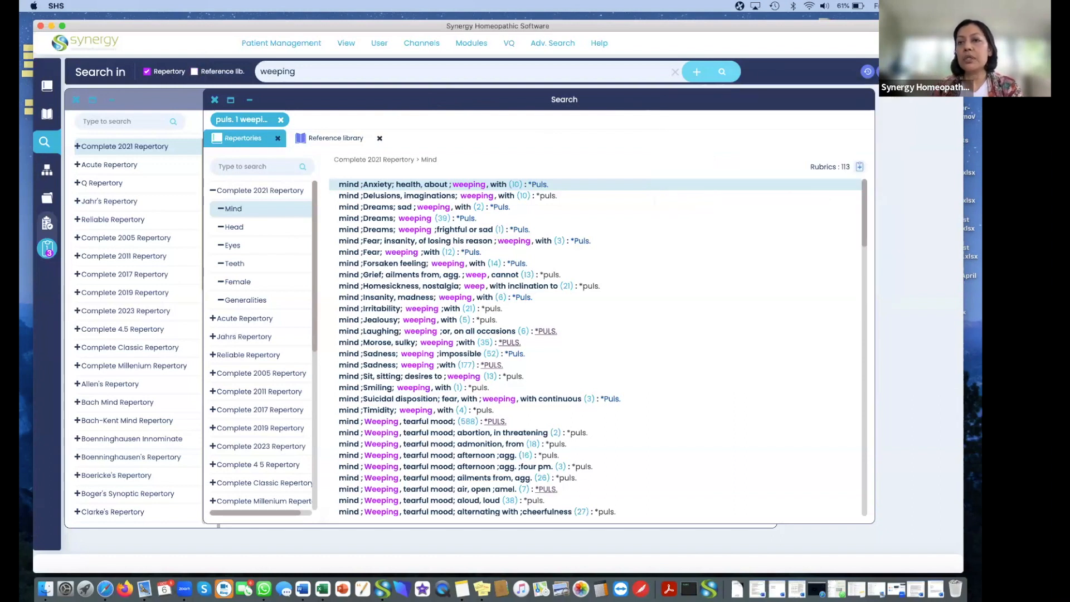
# Filter the repertory search by the remedy "puls." and apply the filter.
pyautogui.click(879, 71)
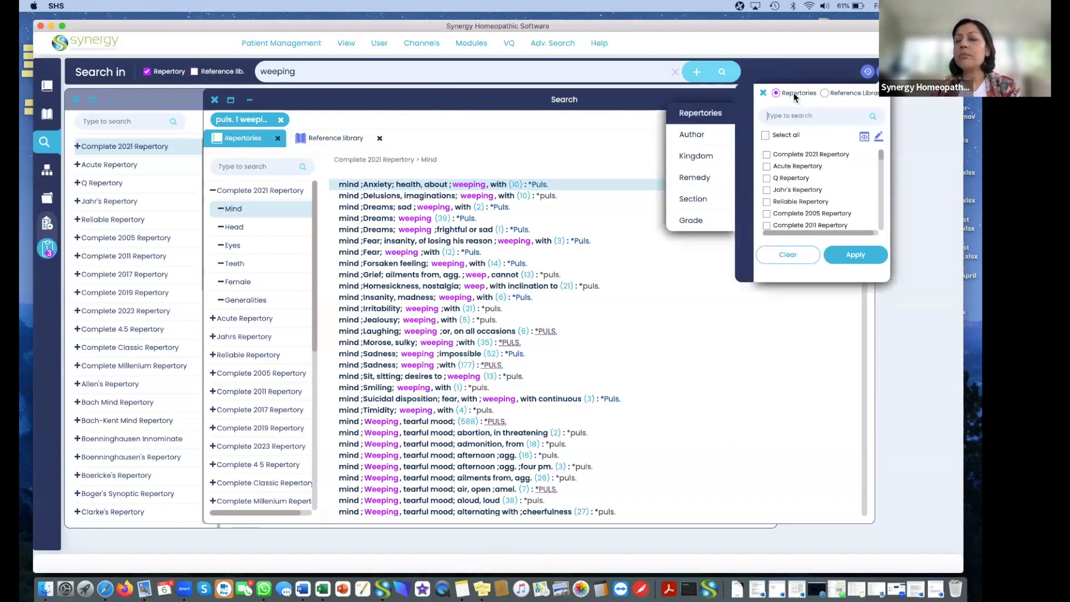
pyautogui.click(705, 178)
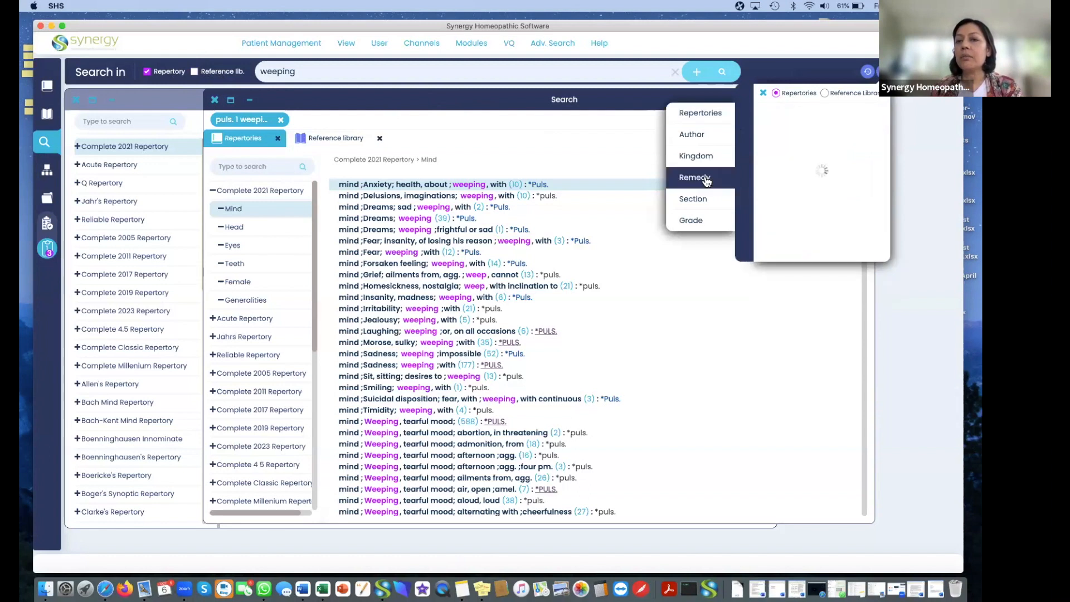
pyautogui.write('puls.')
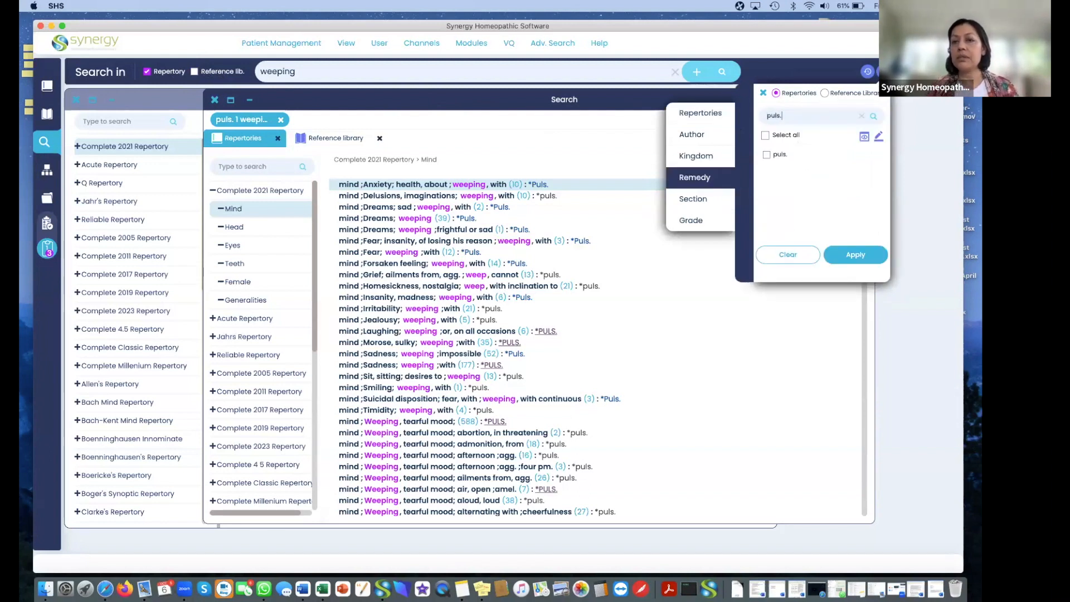
pyautogui.click(766, 155)
pyautogui.click(856, 255)
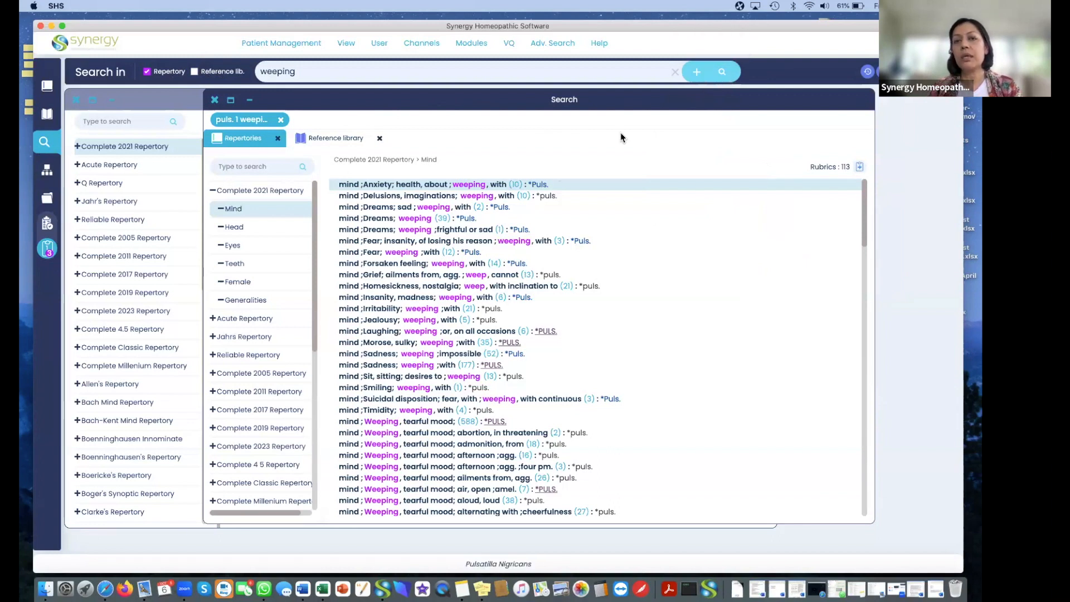
# Run the filtered "weeping" search in a new results tab and compare it with the earlier "puls. 1 weeping" results.
pyautogui.click(696, 75)
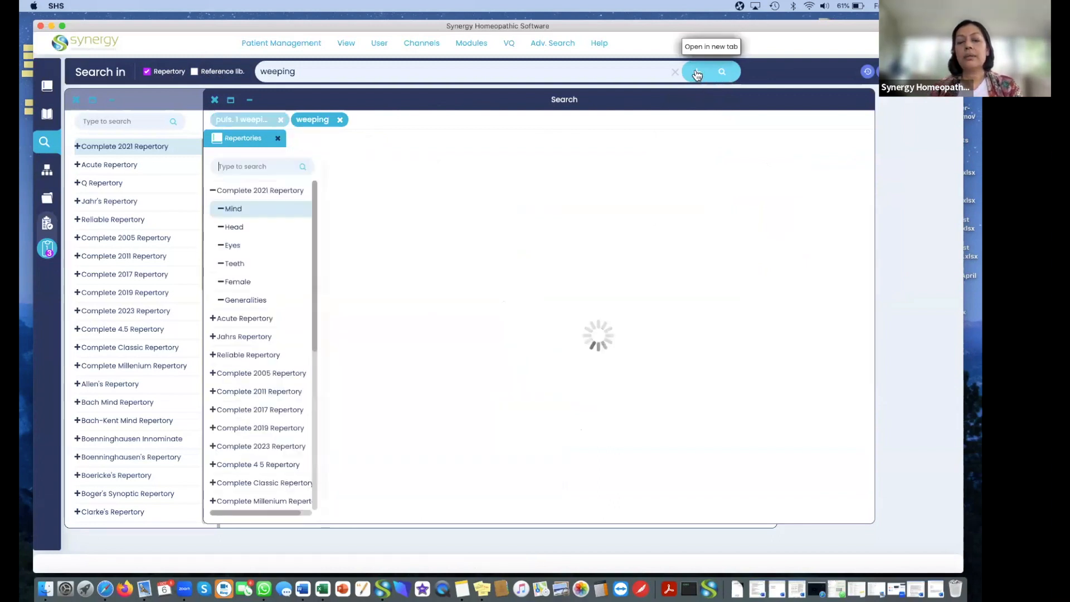
pyautogui.click(251, 120)
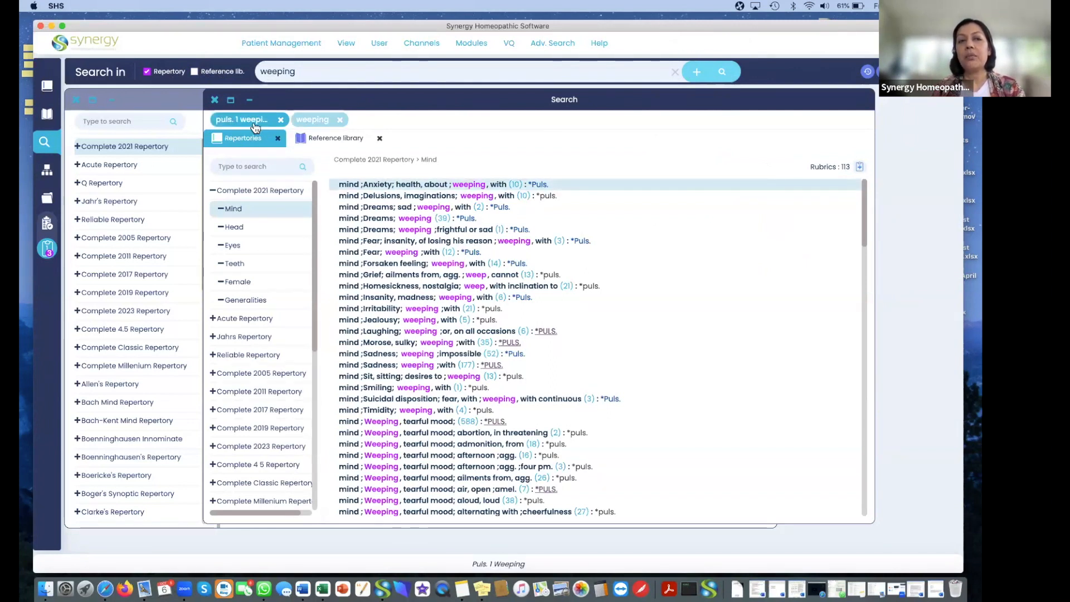
pyautogui.click(315, 120)
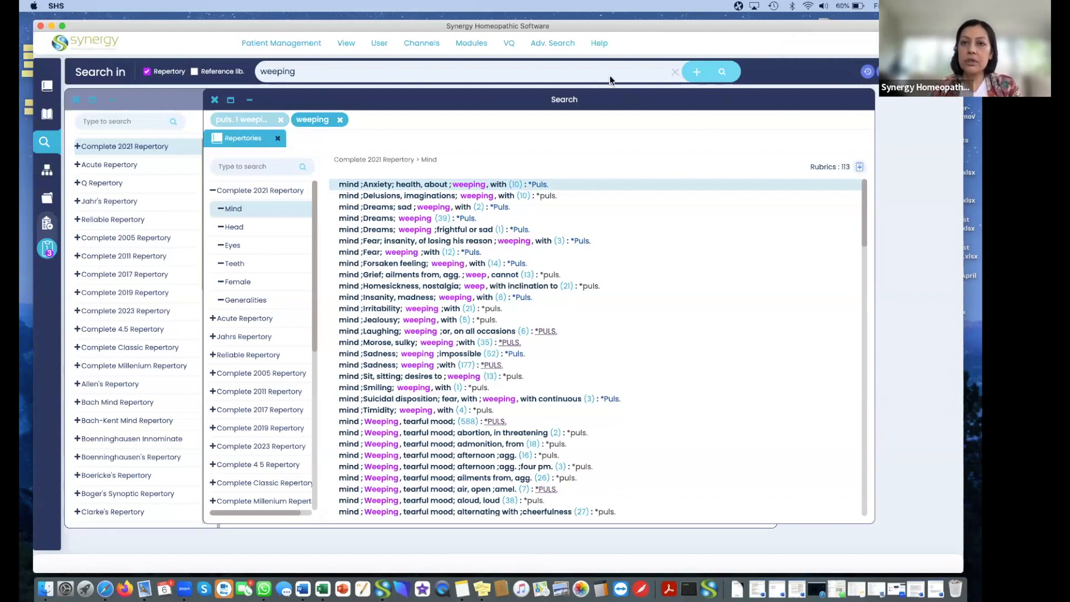
# Replace the search text with "vomiting 2 spasmodic" as the first symptom of a combined query.
pyautogui.doubleClick(330, 69)
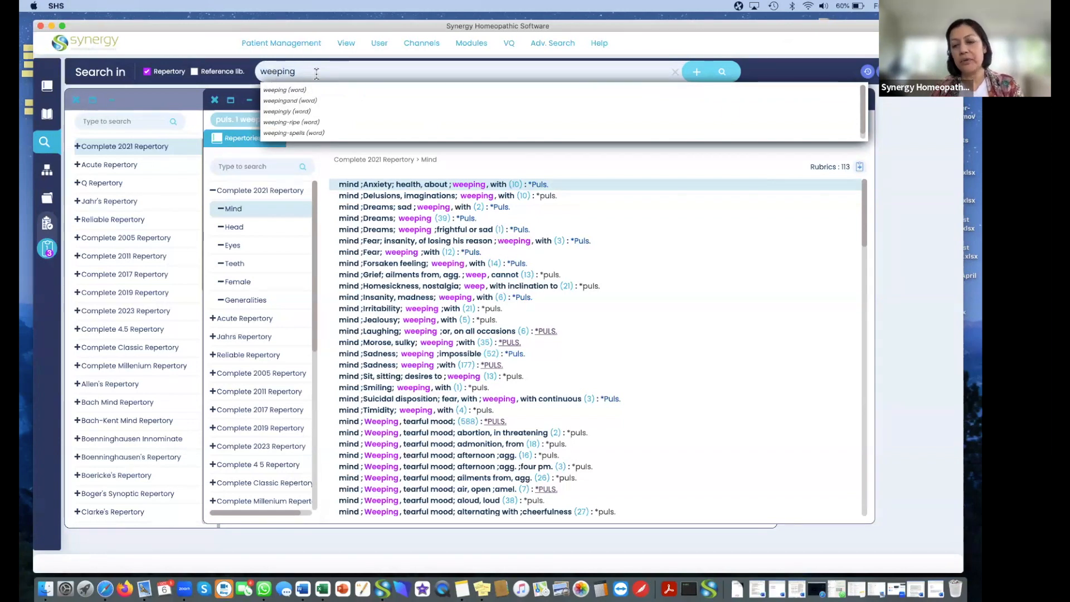
pyautogui.press('BackSpace')
pyautogui.press('BackSpace')
pyautogui.press('BackSpace')
pyautogui.press('BackSpace')
pyautogui.press('BackSpace')
pyautogui.press('BackSpace')
pyautogui.press('BackSpace')
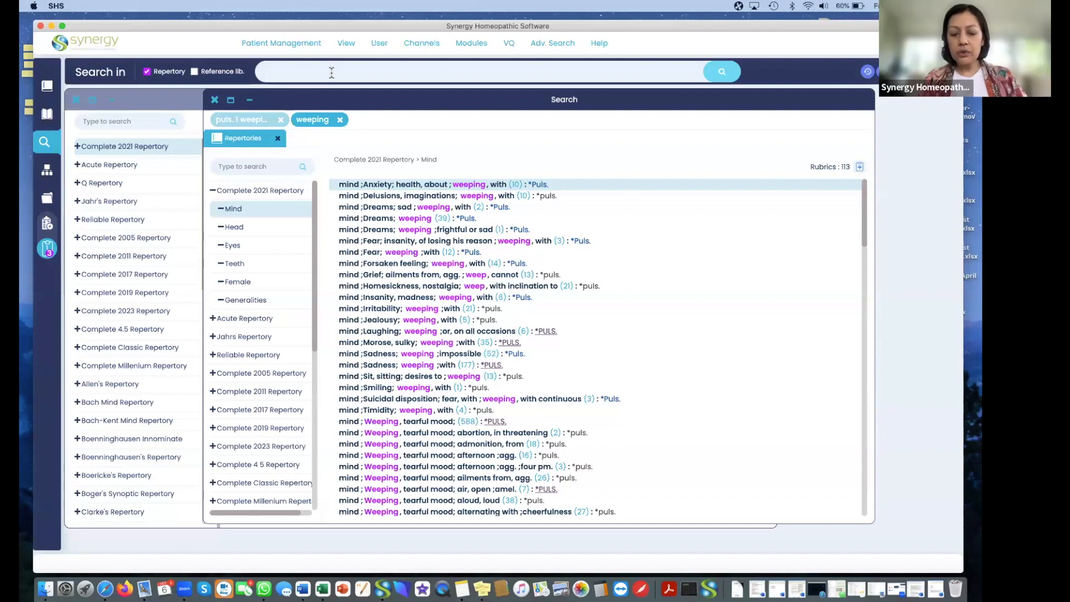
pyautogui.write('vomting')
pyautogui.press('BackSpace')
pyautogui.press('BackSpace')
pyautogui.write('iting')
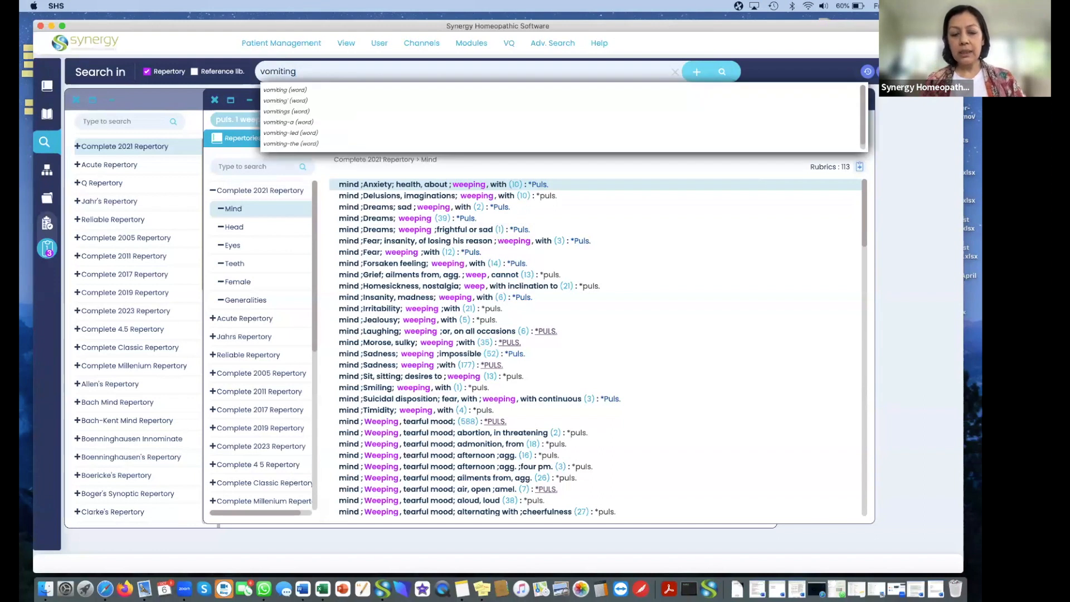
pyautogui.write(' 2 spasmodc')
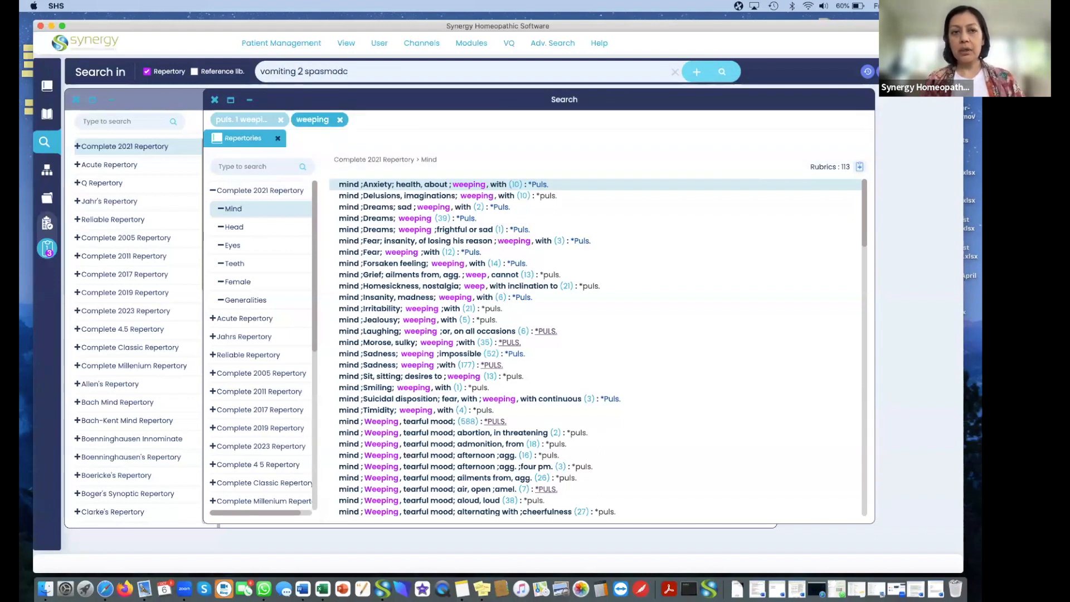
pyautogui.press('BackSpace')
pyautogui.write('ic')
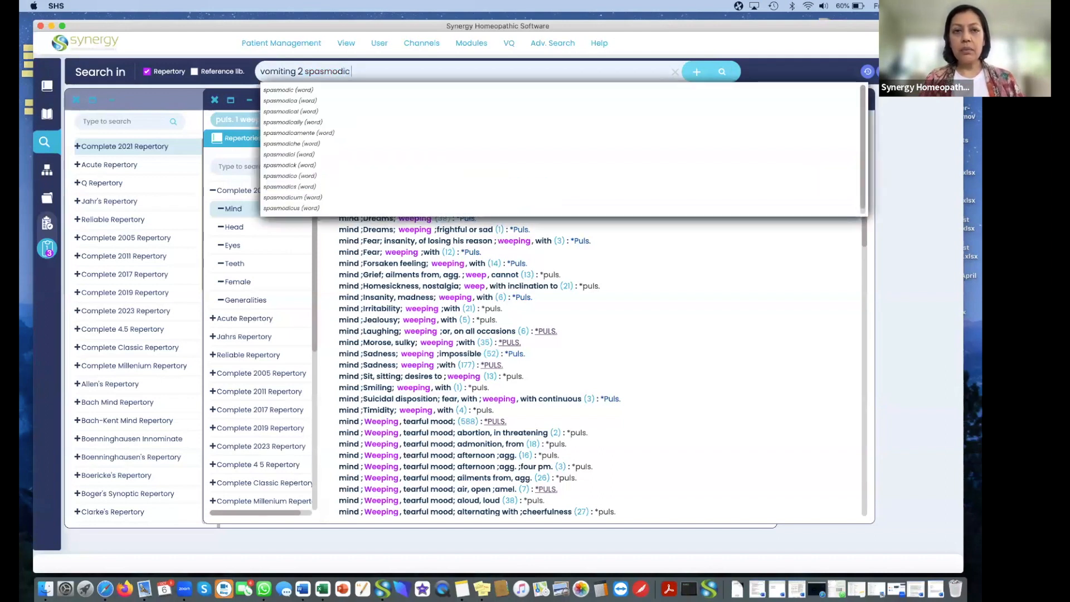
pyautogui.press('Escape')
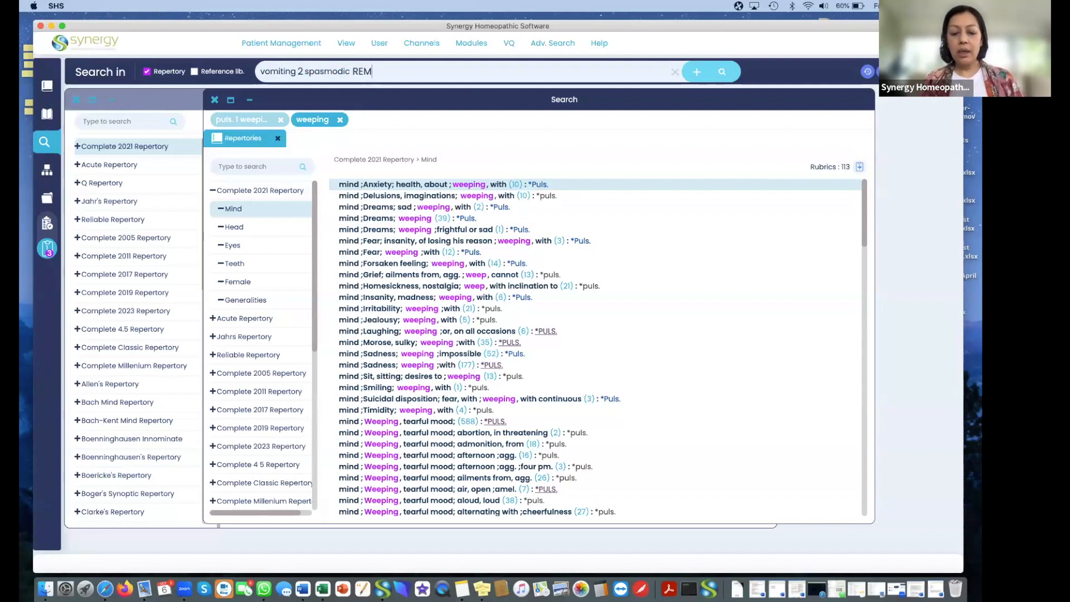
# Extend the query with "REM evacuation 2 incomplete" as the second symptom.
pyautogui.write('exe')
pyautogui.press('BackSpace')
pyautogui.press('BackSpace')
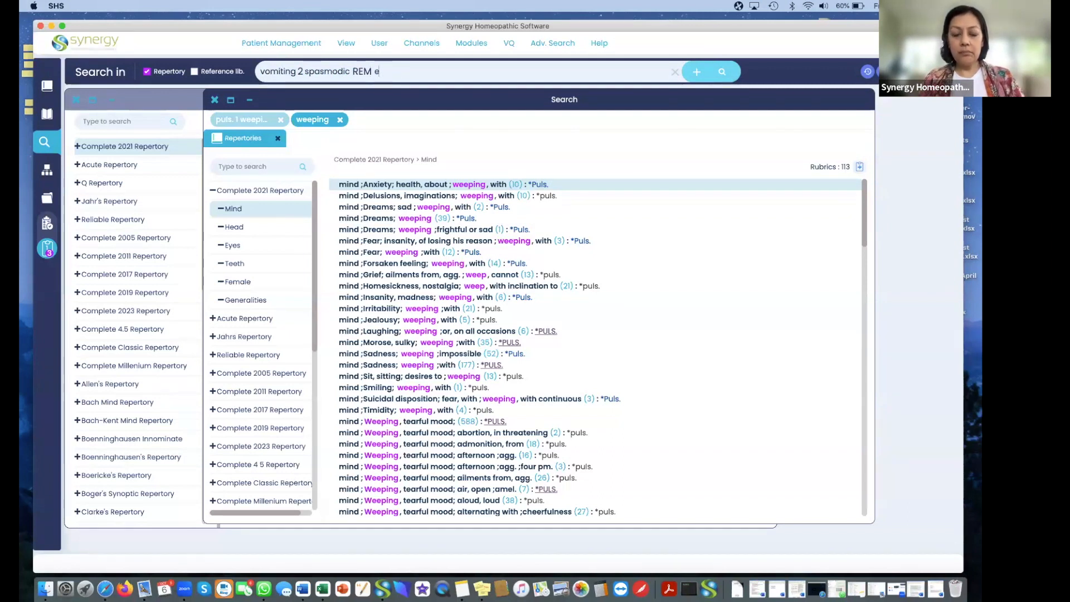
pyautogui.write('vc')
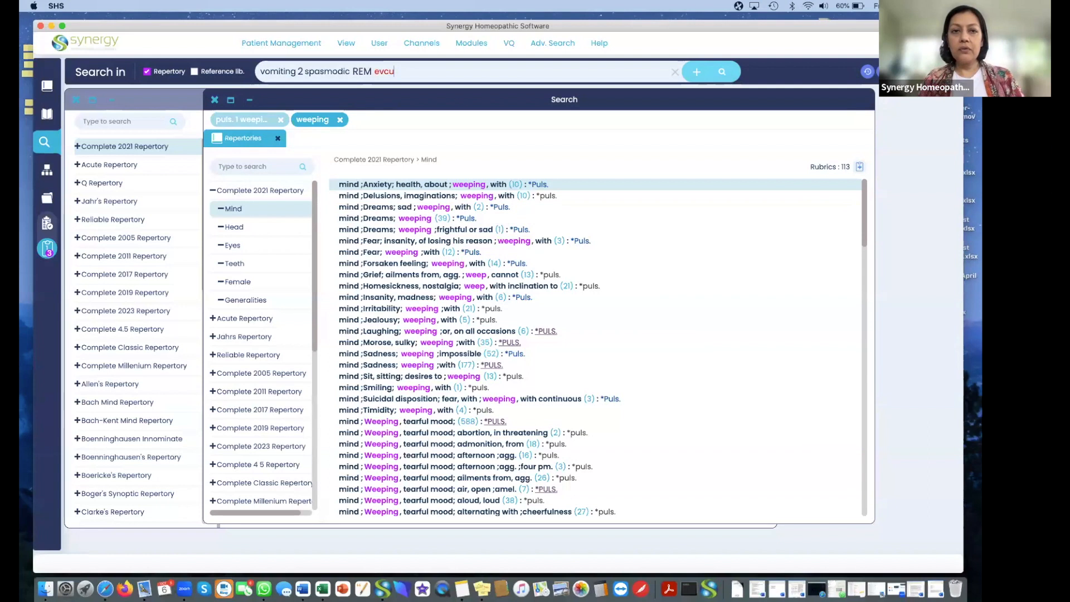
pyautogui.press('BackSpace')
pyautogui.write('a')
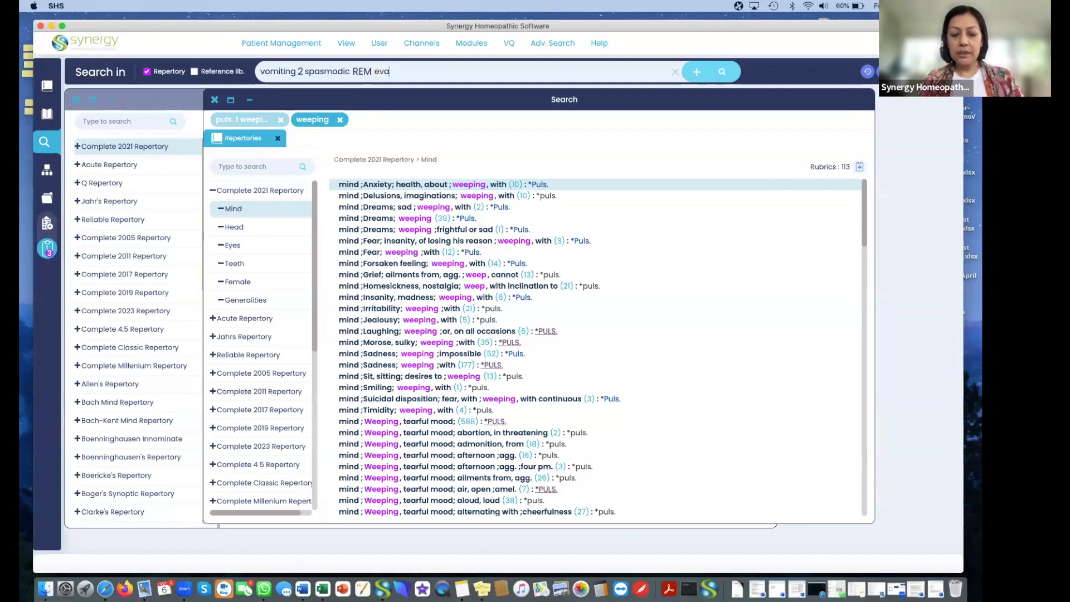
pyautogui.write('cuating')
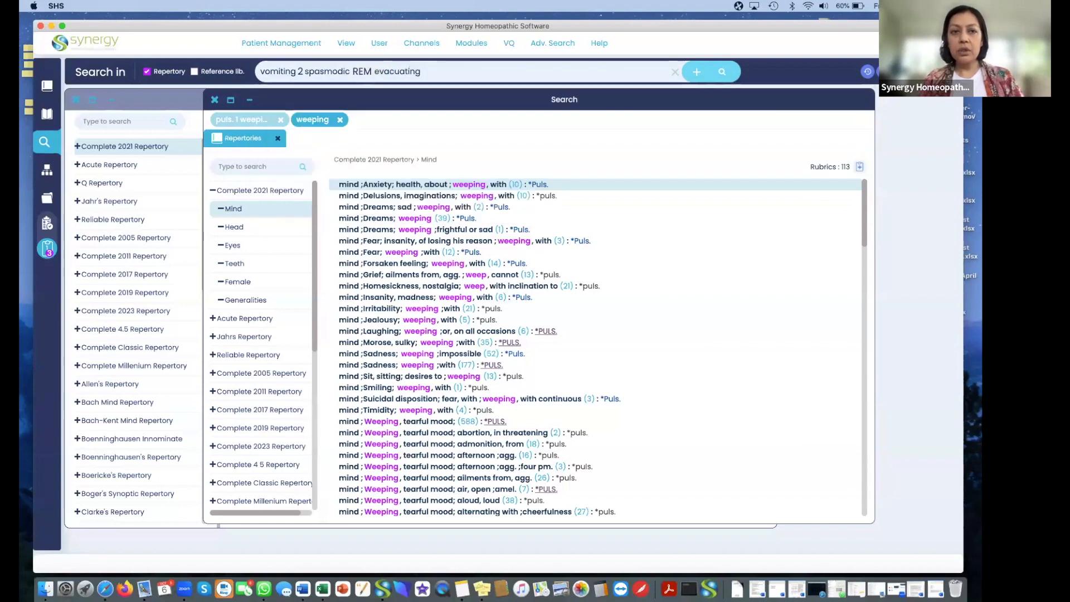
pyautogui.press('BackSpace')
pyautogui.press('BackSpace')
pyautogui.write('on')
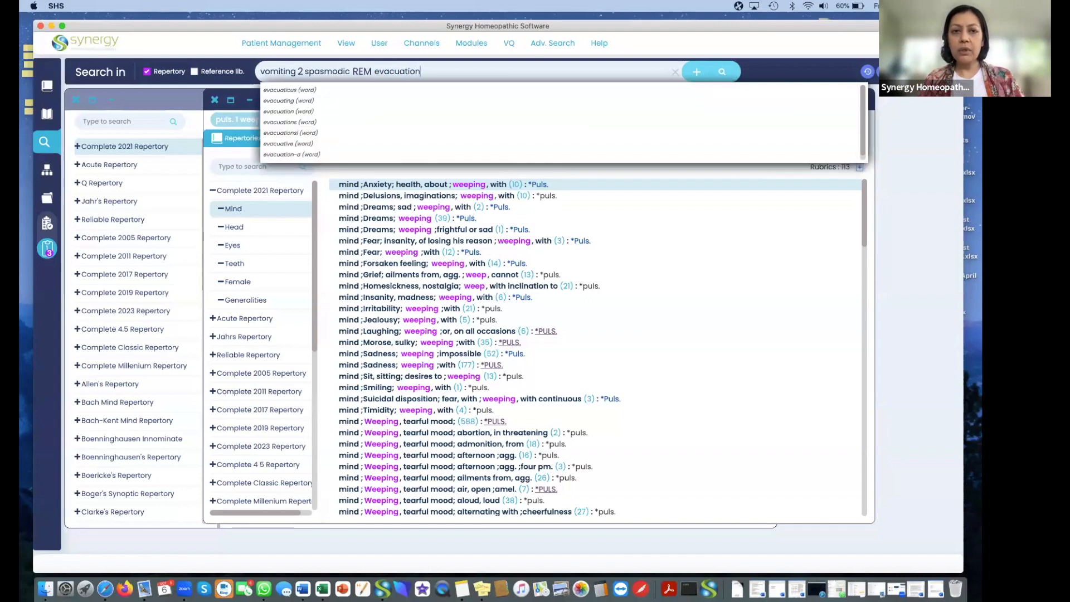
pyautogui.write(' 2')
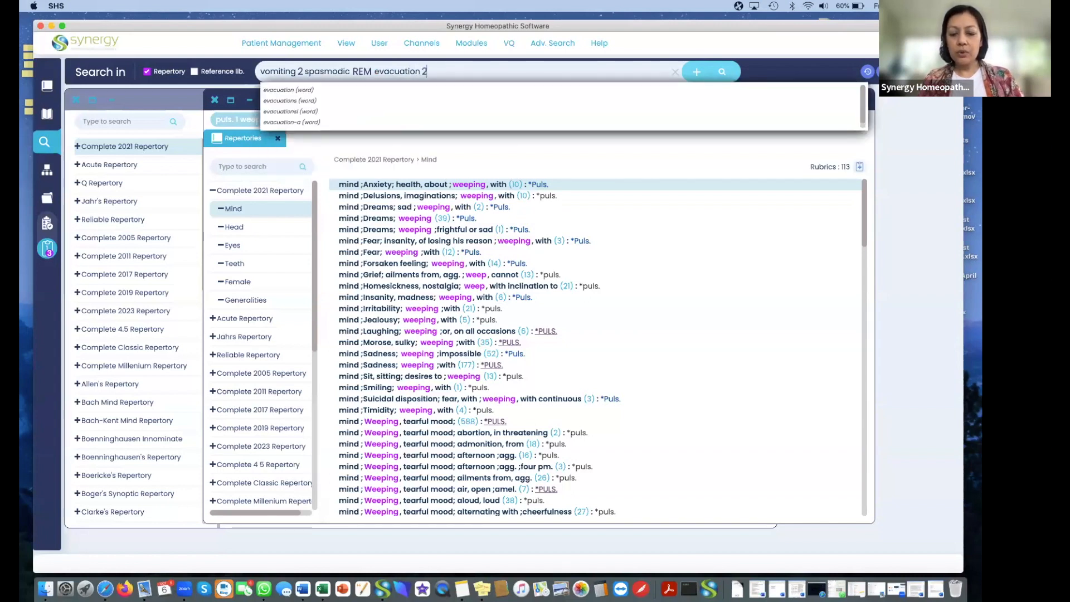
pyautogui.write(' incomplete')
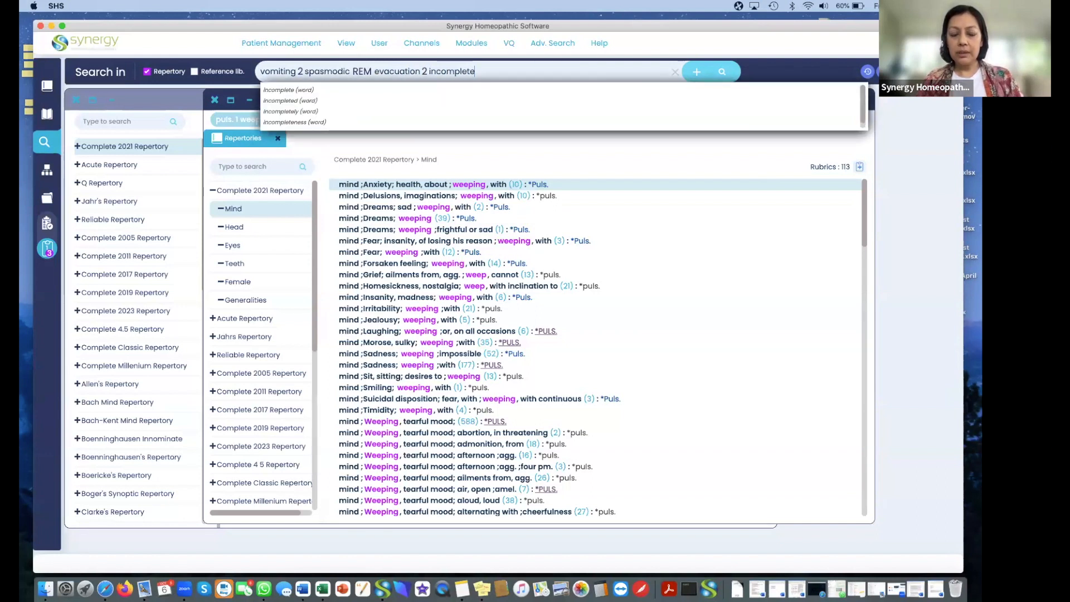
# Add "REM fear 3 dark" as the third symptom and run the combined search in a new results tab.
pyautogui.write(' REM')
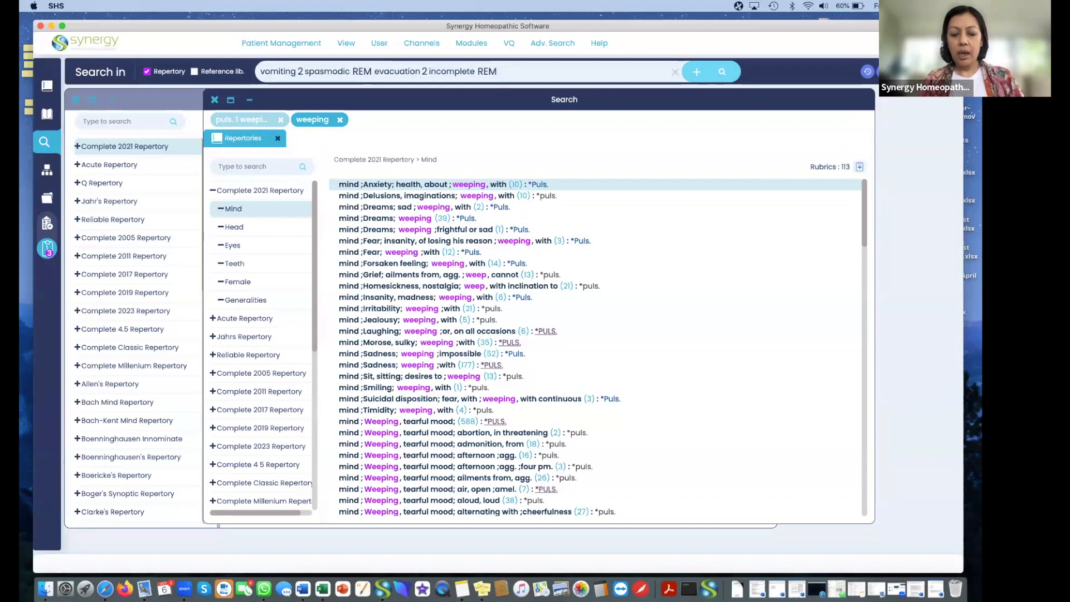
pyautogui.write(' fear')
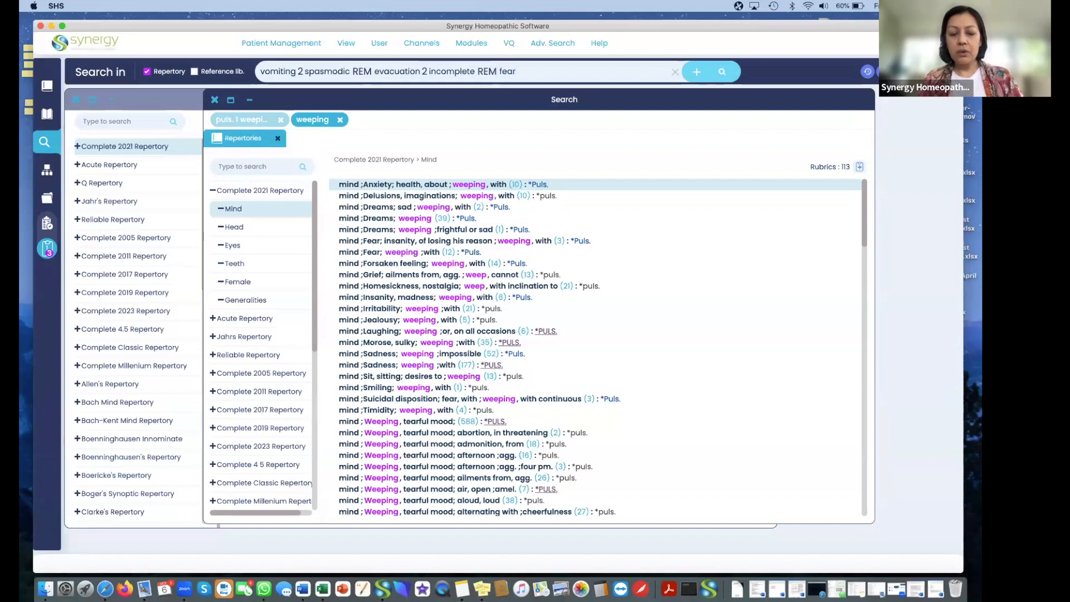
pyautogui.write(' 3 dark')
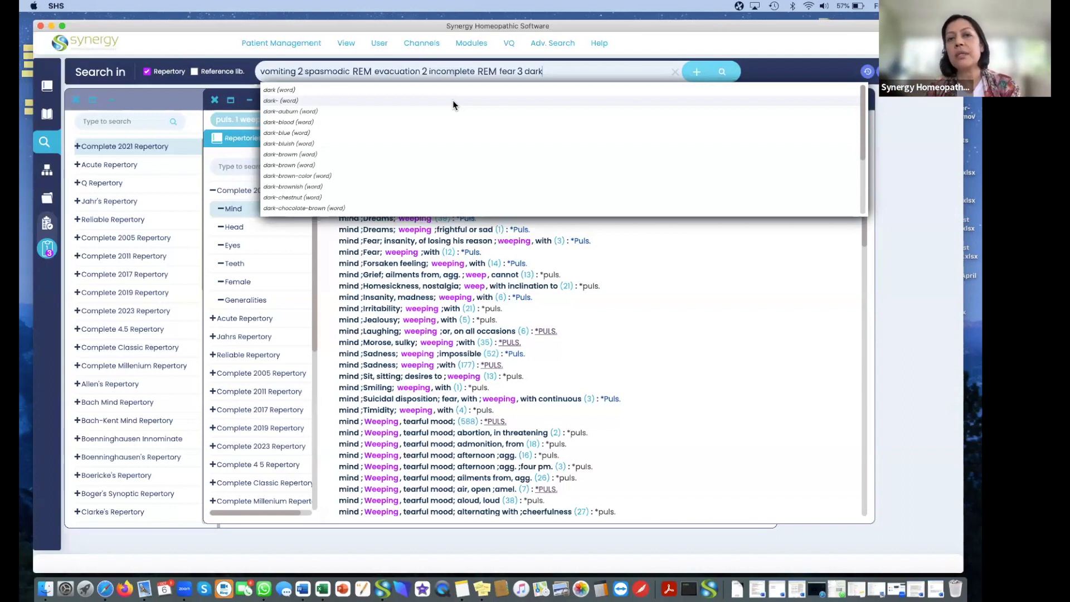
pyautogui.click(696, 73)
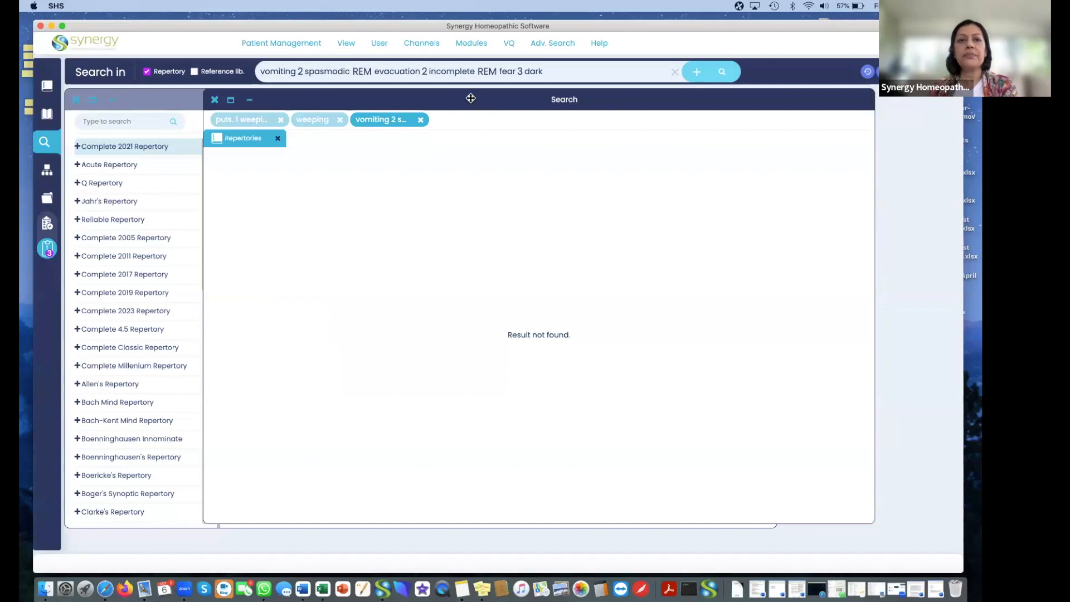
# Remove the middle symptom "evacuation 2 incomplete" from the combined query.
pyautogui.tripleClick(474, 73)
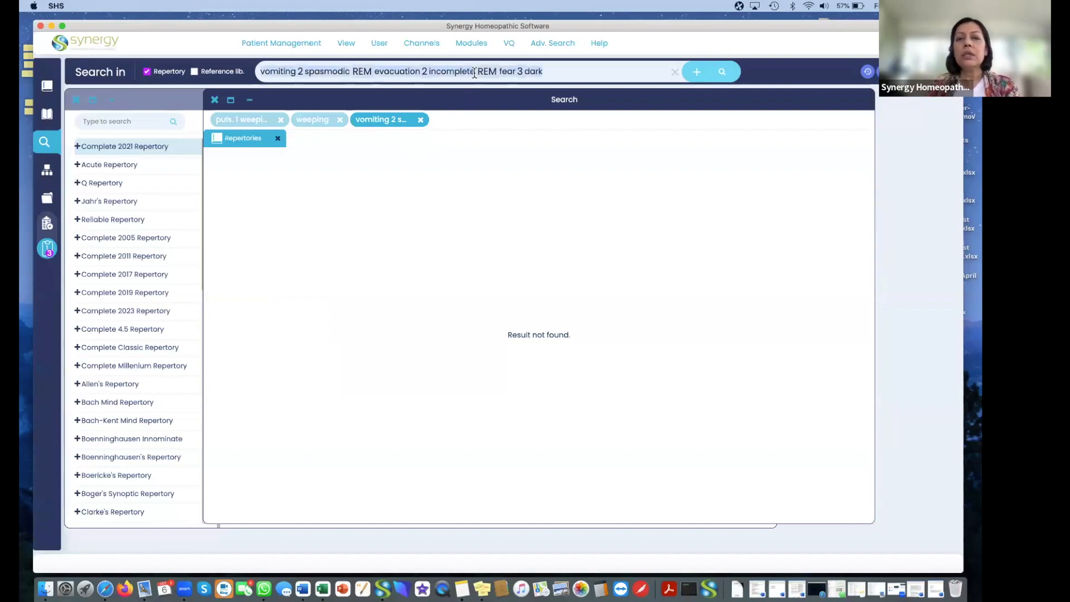
pyautogui.click(566, 71)
pyautogui.click(472, 70)
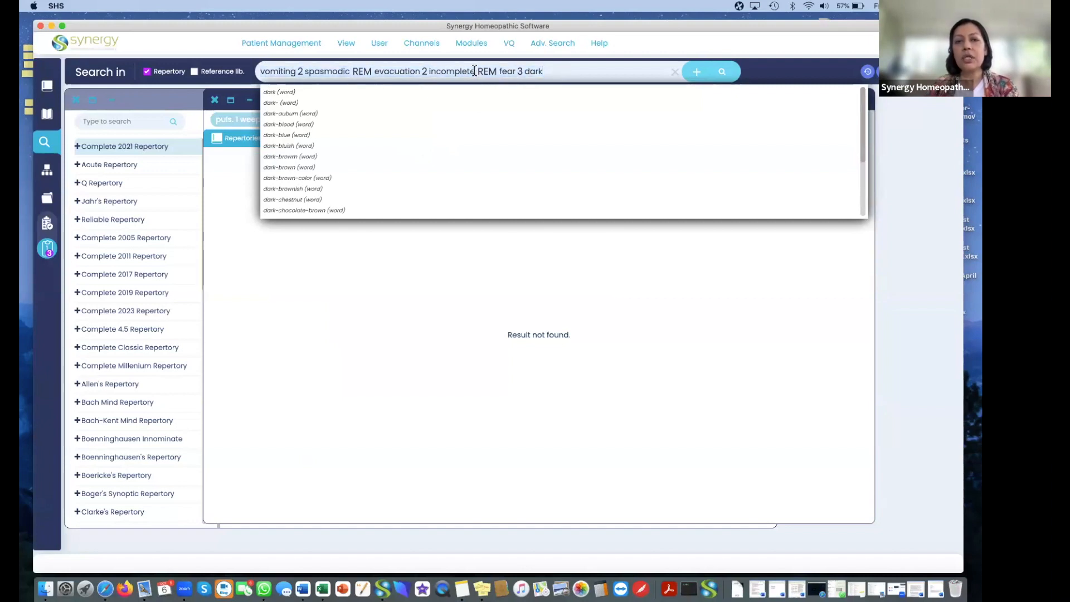
pyautogui.press('BackSpace')
pyautogui.press('BackSpace')
pyautogui.press('BackSpace')
pyautogui.press('BackSpace')
pyautogui.press('BackSpace')
pyautogui.press('BackSpace')
pyautogui.press('BackSpace')
pyautogui.press('BackSpace')
pyautogui.press('BackSpace')
pyautogui.press('BackSpace')
pyautogui.press('BackSpace')
pyautogui.press('BackSpace')
pyautogui.press('BackSpace')
pyautogui.press('BackSpace')
pyautogui.press('BackSpace')
pyautogui.press('BackSpace')
pyautogui.press('BackSpace')
pyautogui.press('BackSpace')
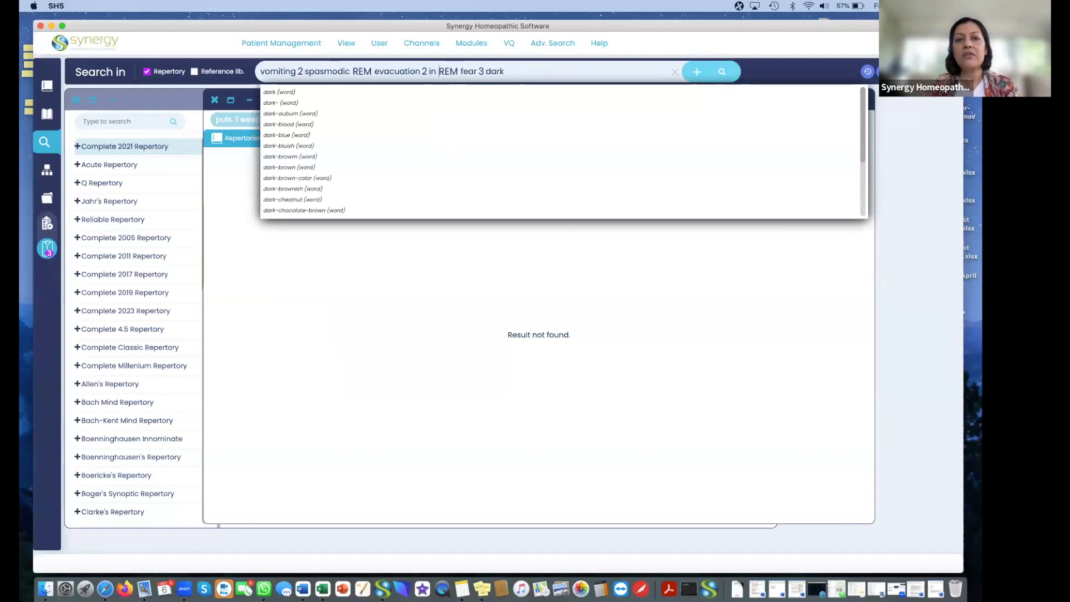
pyautogui.press('BackSpace')
pyautogui.press('BackSpace')
pyautogui.press('BackSpace')
pyautogui.press('BackSpace')
pyautogui.press('BackSpace')
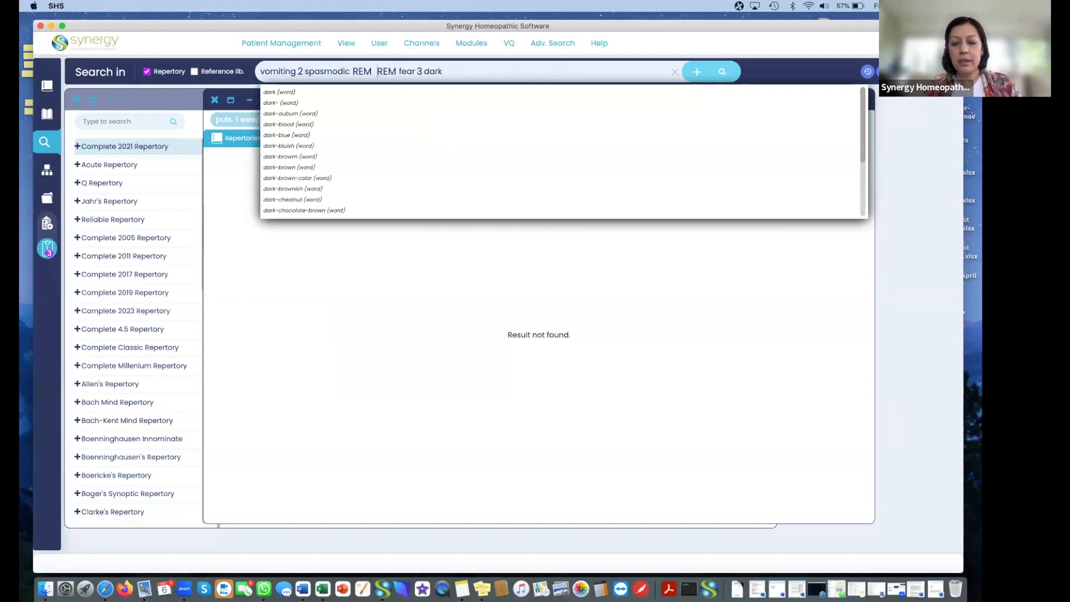
pyautogui.press('BackSpace')
pyautogui.press('BackSpace')
pyautogui.press('BackSpace')
pyautogui.press('BackSpace')
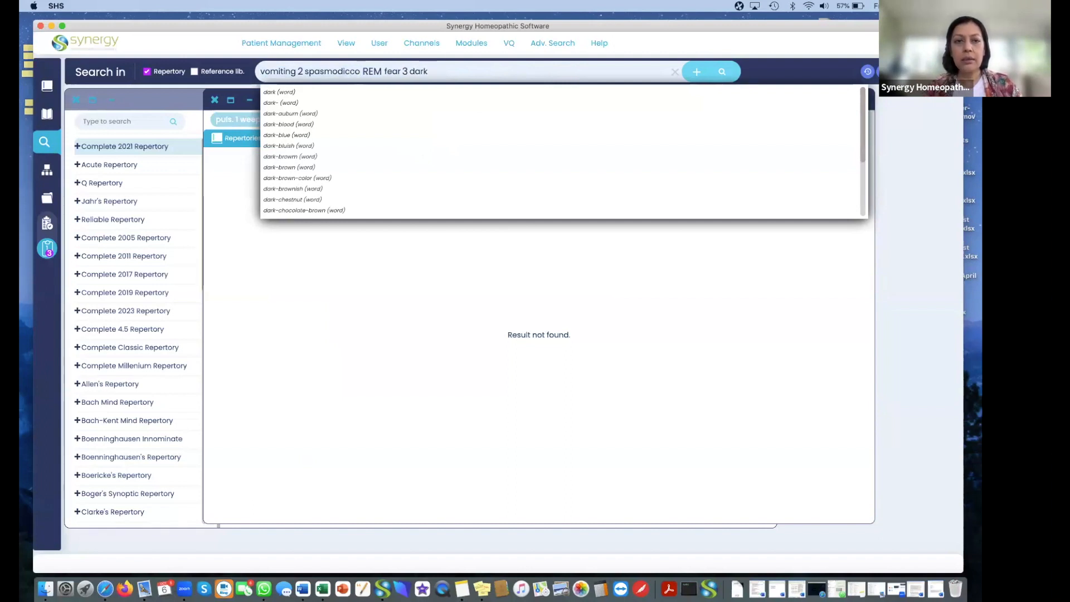
pyautogui.write('PARA')
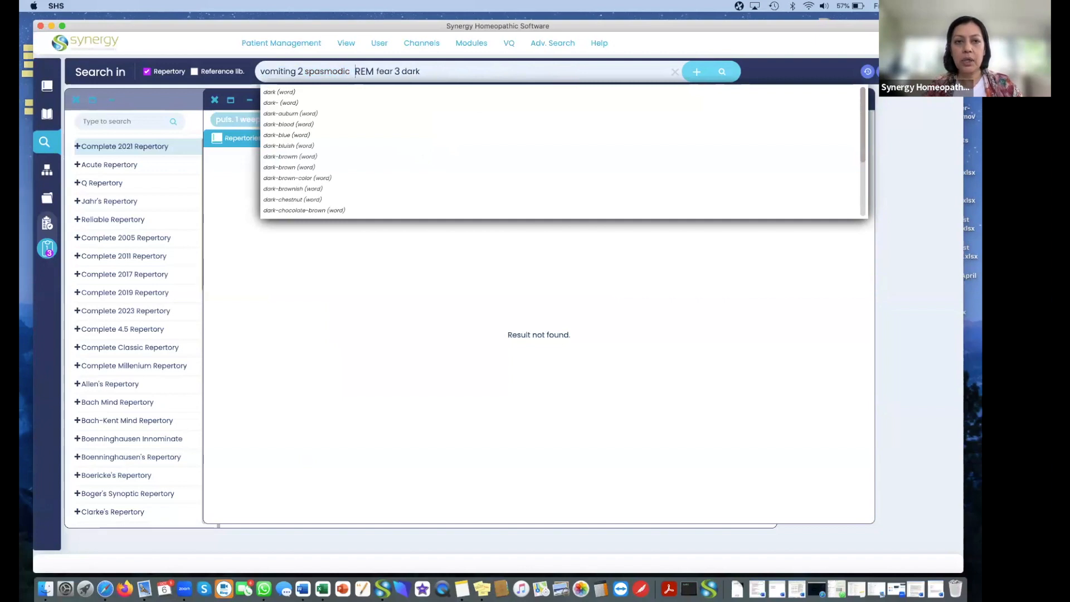
pyautogui.press('super+z')
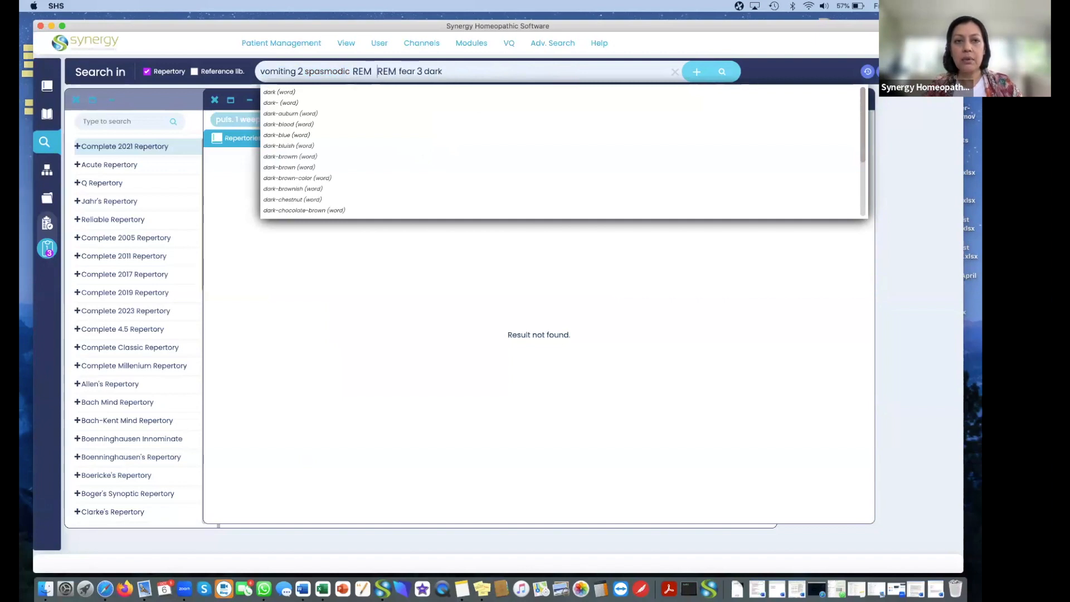
# Insert "constipation" as the middle symptom of the combined query and run the search in the repertory.
pyautogui.write('constip')
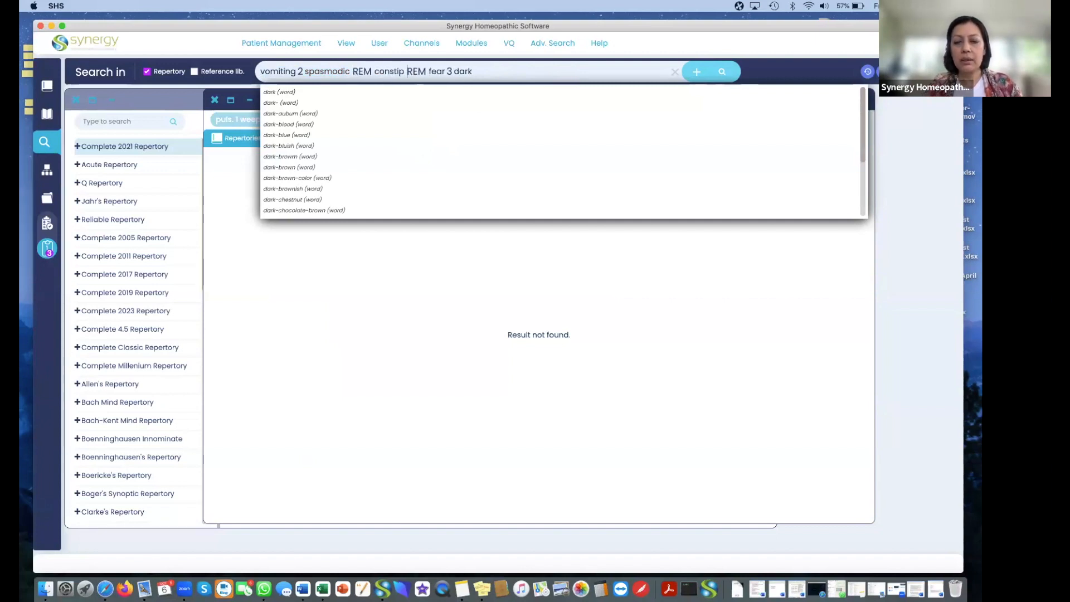
pyautogui.press('BackSpace')
pyautogui.write('pation')
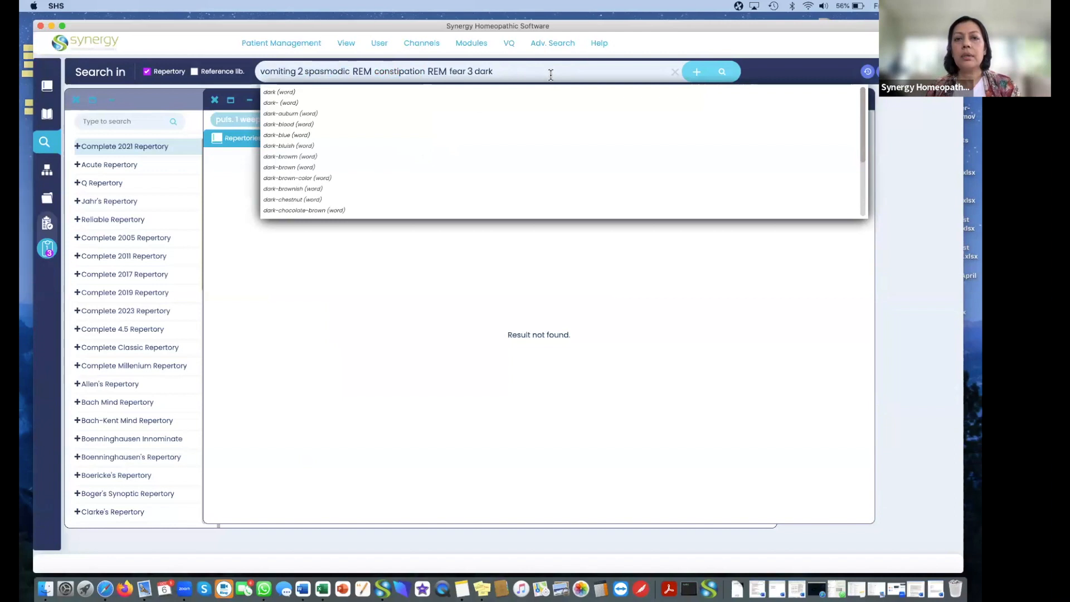
pyautogui.click(721, 72)
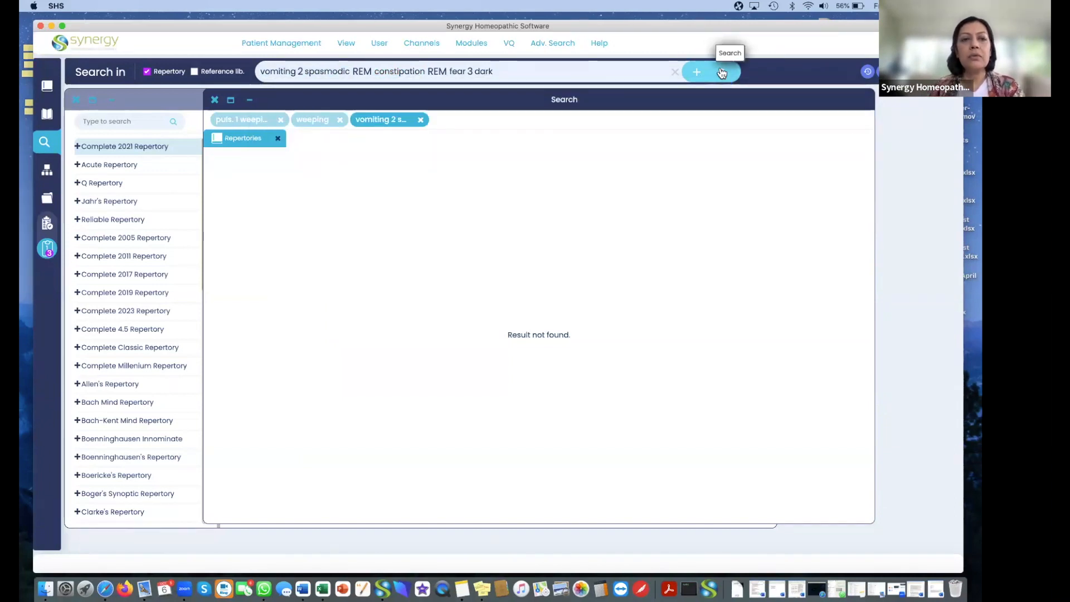
# Switch the search scope from the repertory to the reference library and rerun the constipation query.
pyautogui.click(194, 72)
pyautogui.click(147, 71)
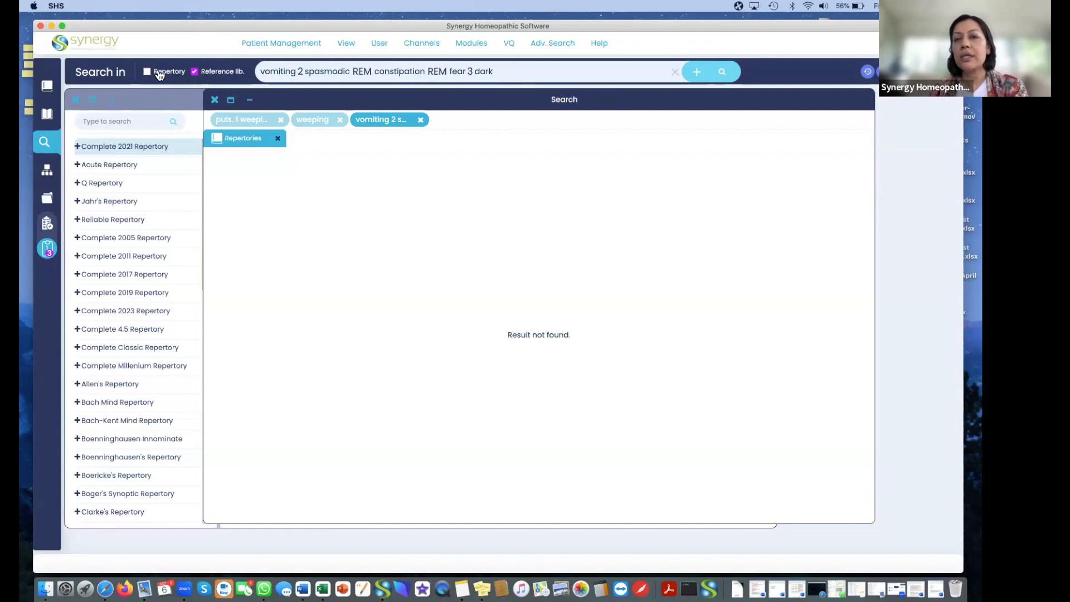
pyautogui.click(724, 73)
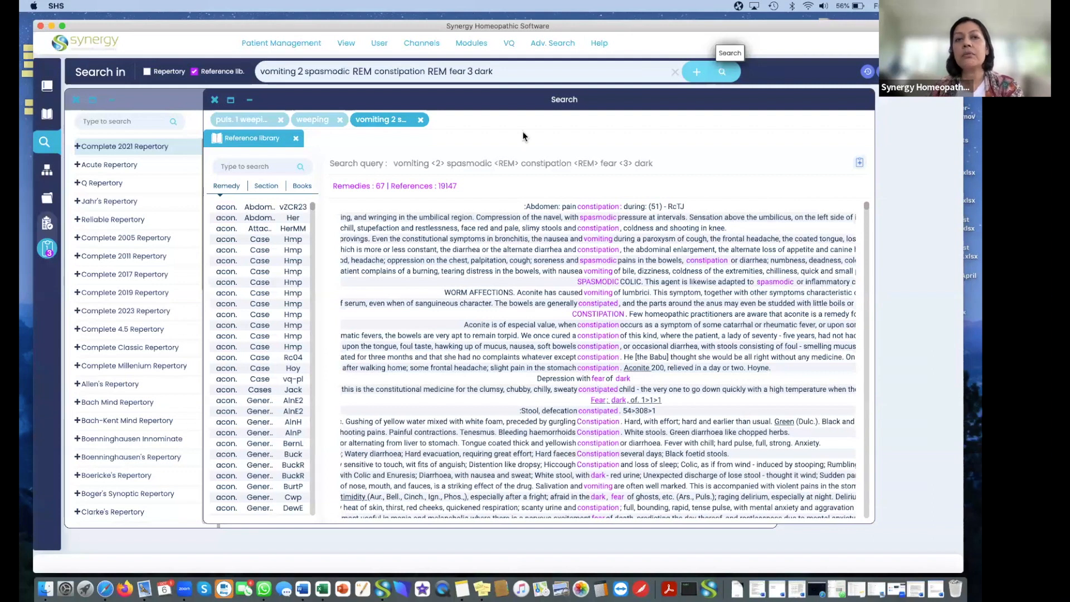
# Remove the middle symptom "constipation" from the combined query.
pyautogui.click(425, 72)
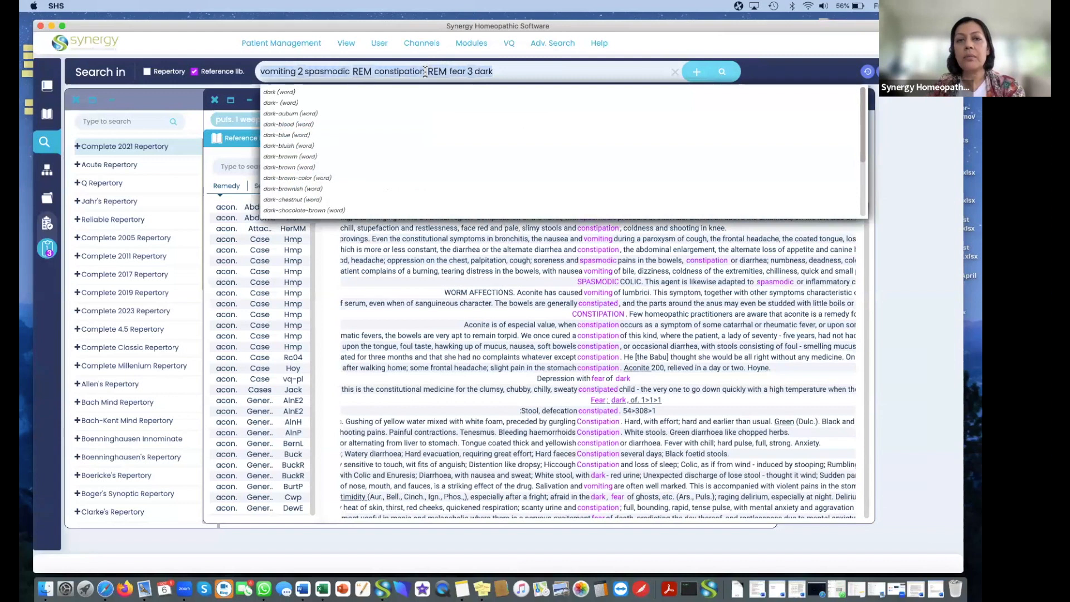
pyautogui.click(425, 72)
pyautogui.press('BackSpace')
pyautogui.press('BackSpace')
pyautogui.press('BackSpace')
pyautogui.press('BackSpace')
pyautogui.press('BackSpace')
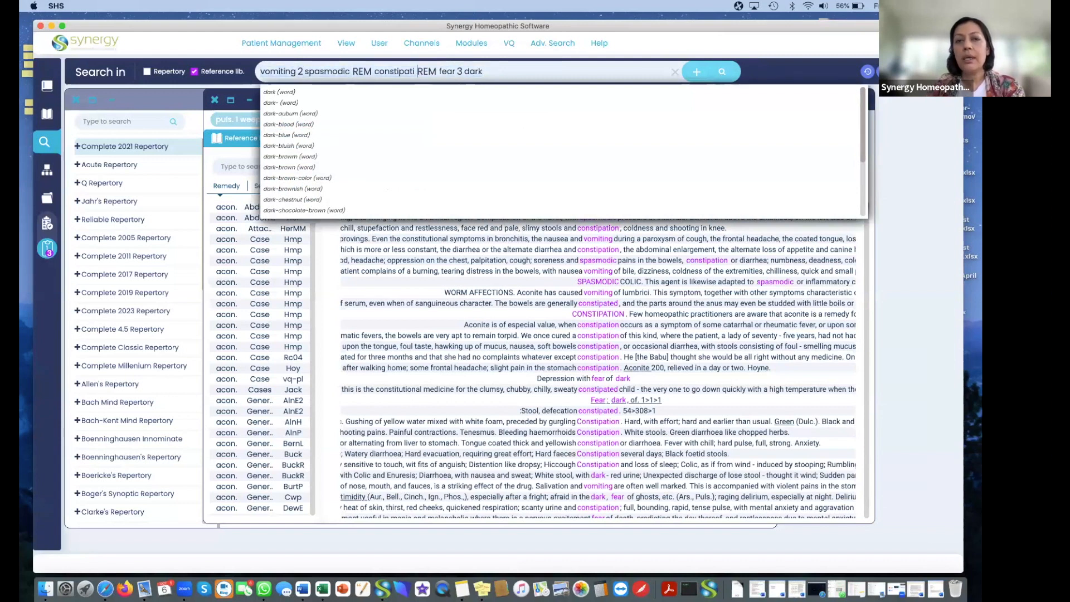
pyautogui.press('BackSpace')
pyautogui.press('BackSpace')
pyautogui.press('BackSpace')
pyautogui.press('BackSpace')
pyautogui.press('BackSpace')
pyautogui.press('BackSpace')
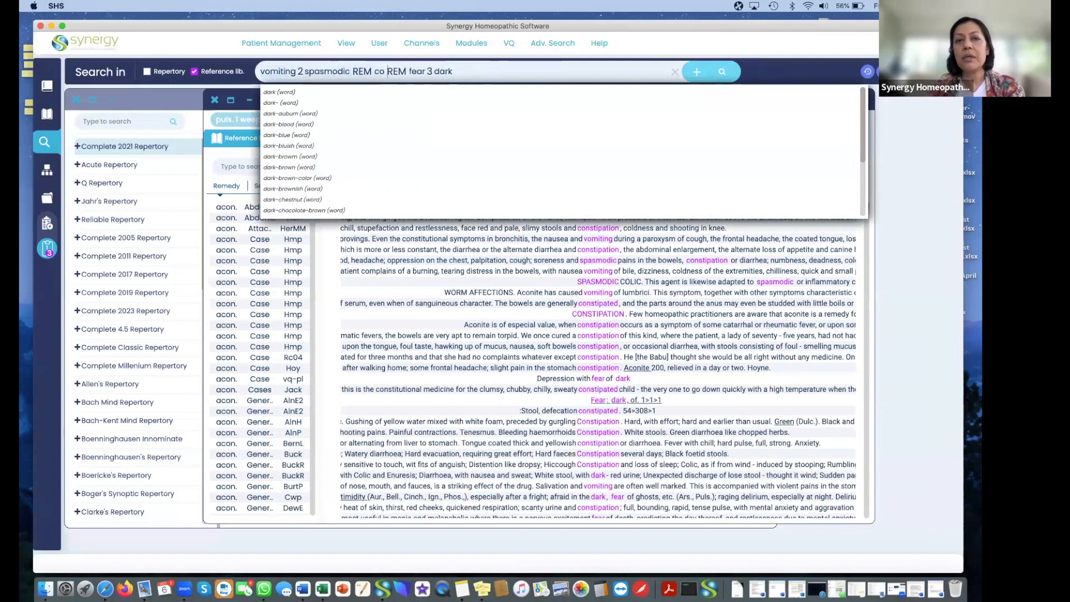
pyautogui.press('BackSpace')
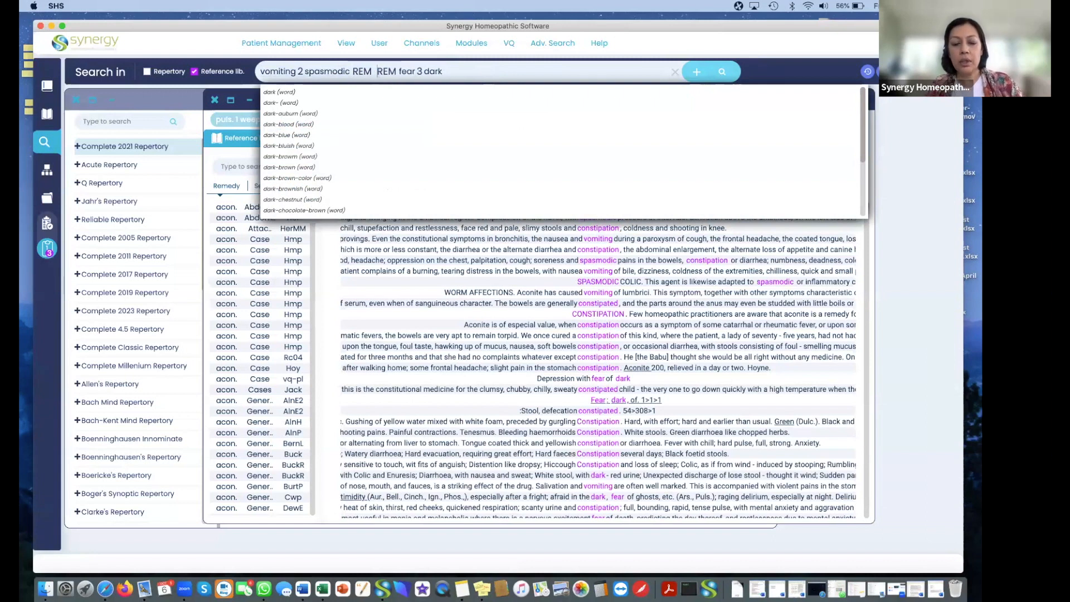
# Enter "evacuation 2 incomplete" as the middle symptom and run the reference library search in a new results tab.
pyautogui.write('evacuatio')
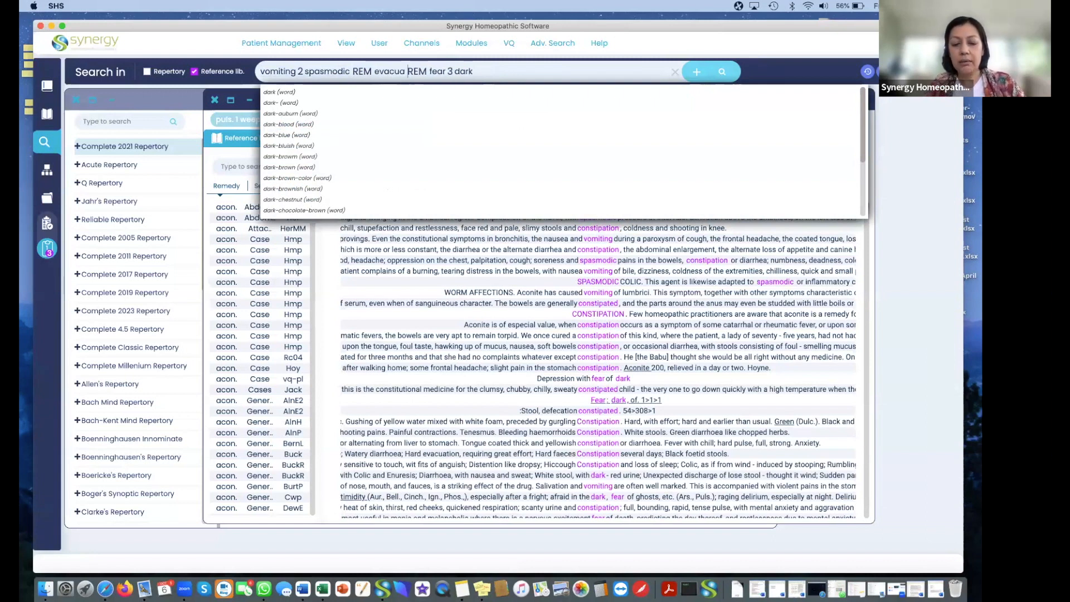
pyautogui.write('n 2 in')
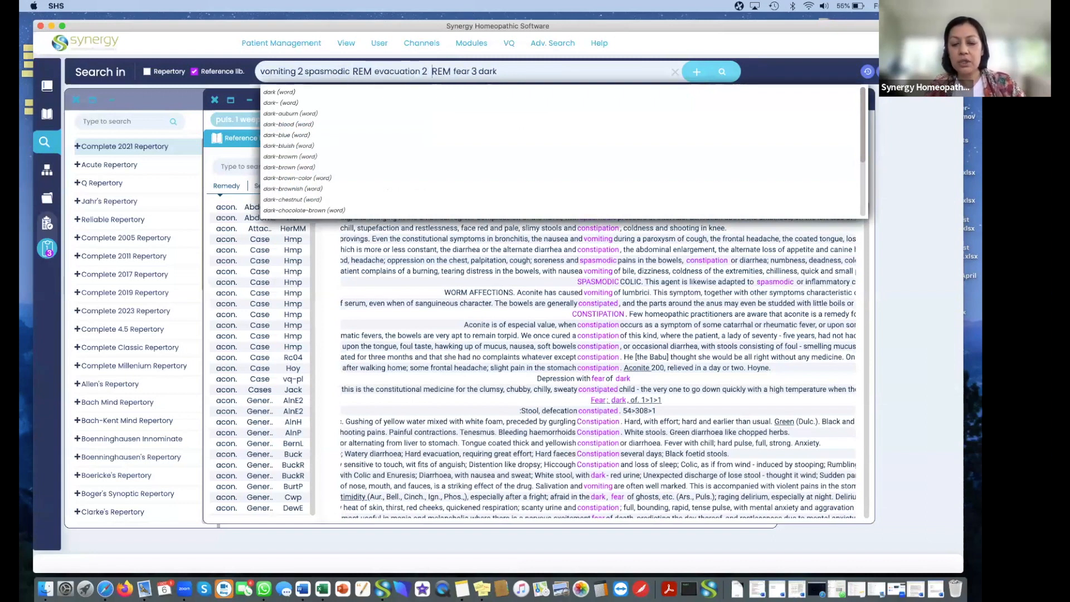
pyautogui.write('complete')
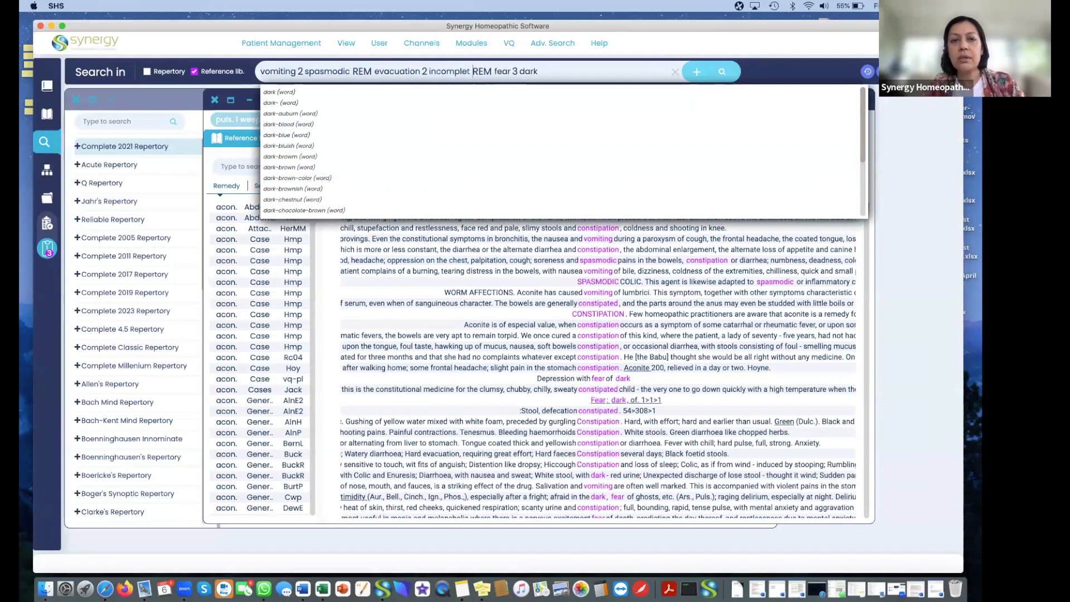
pyautogui.click(698, 74)
pyautogui.click(698, 74)
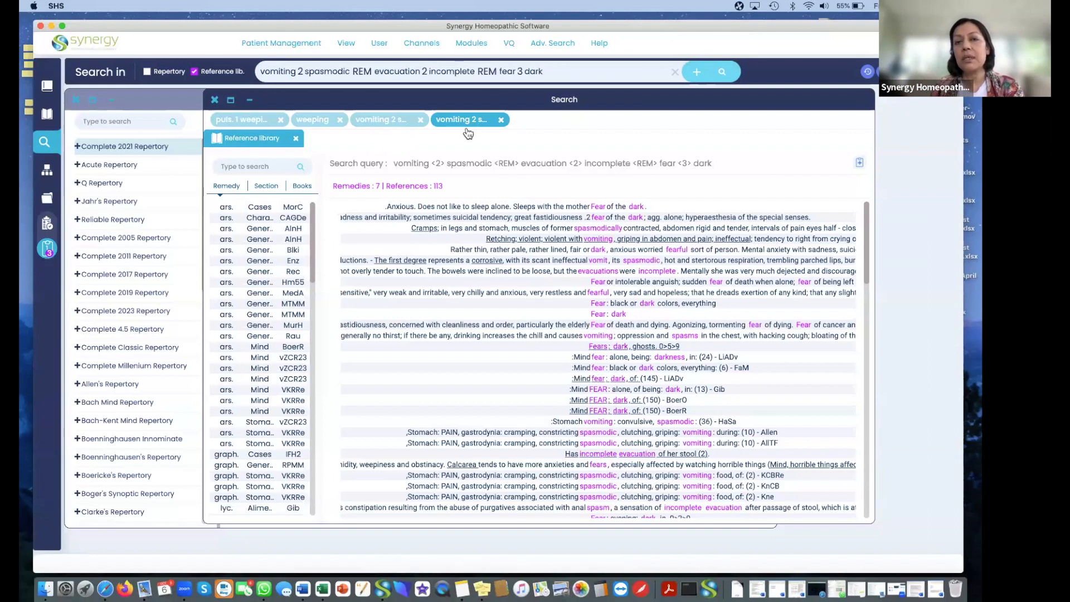
# Add the results of the "evacuation 2 incomplete" combined search to a new clipboard and open that clipboard.
pyautogui.click(569, 71)
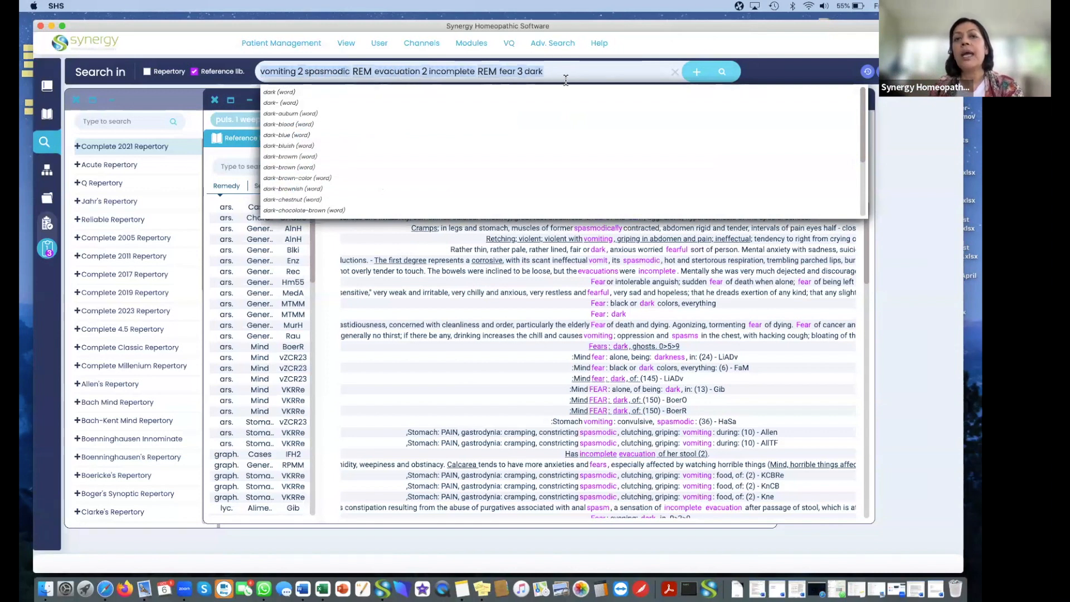
pyautogui.click(493, 283)
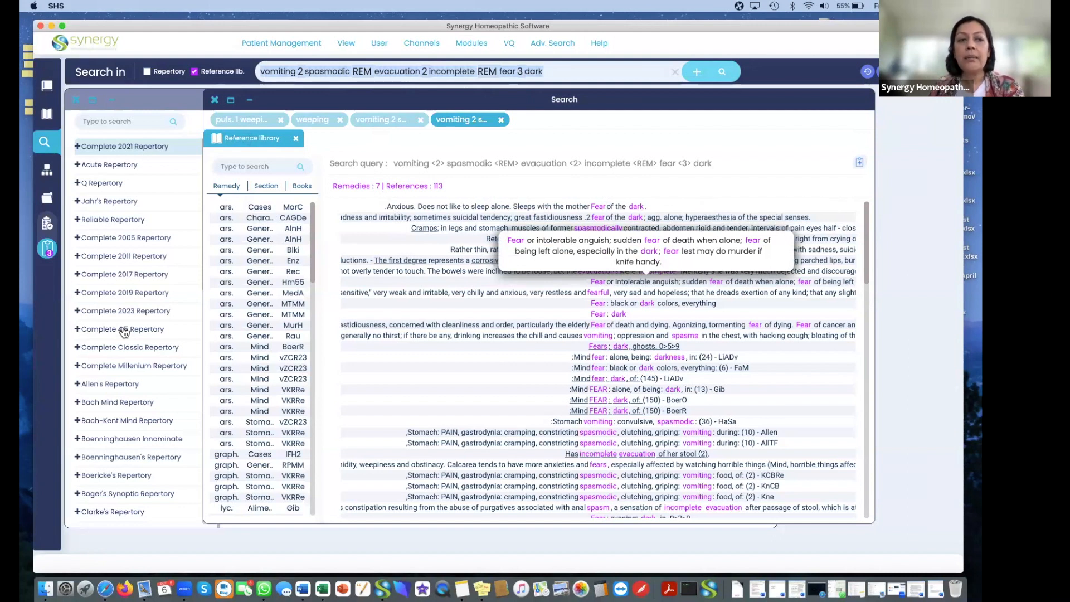
pyautogui.click(44, 245)
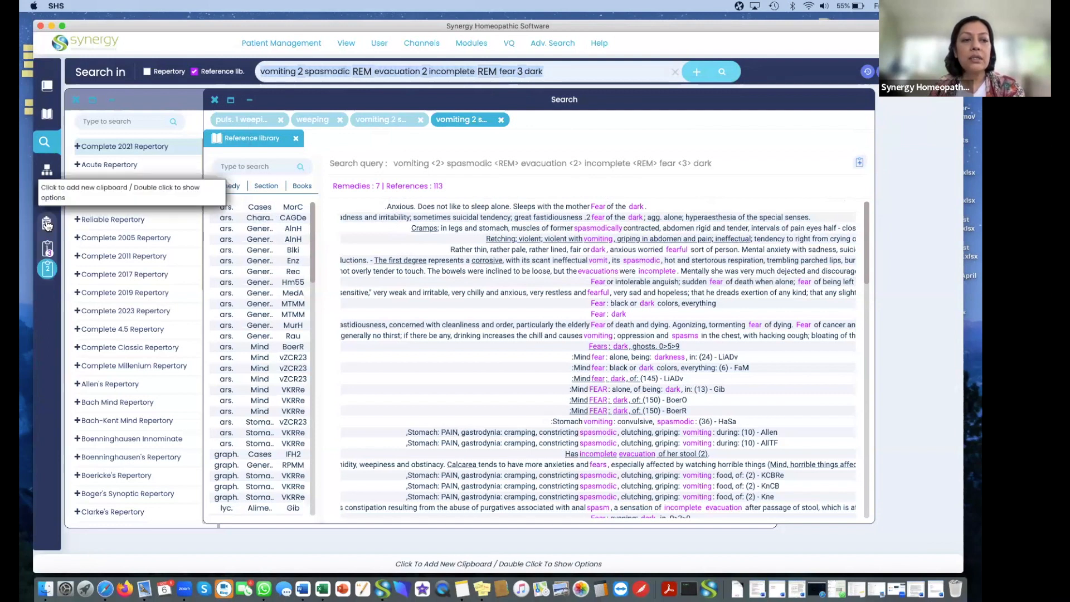
pyautogui.click(860, 164)
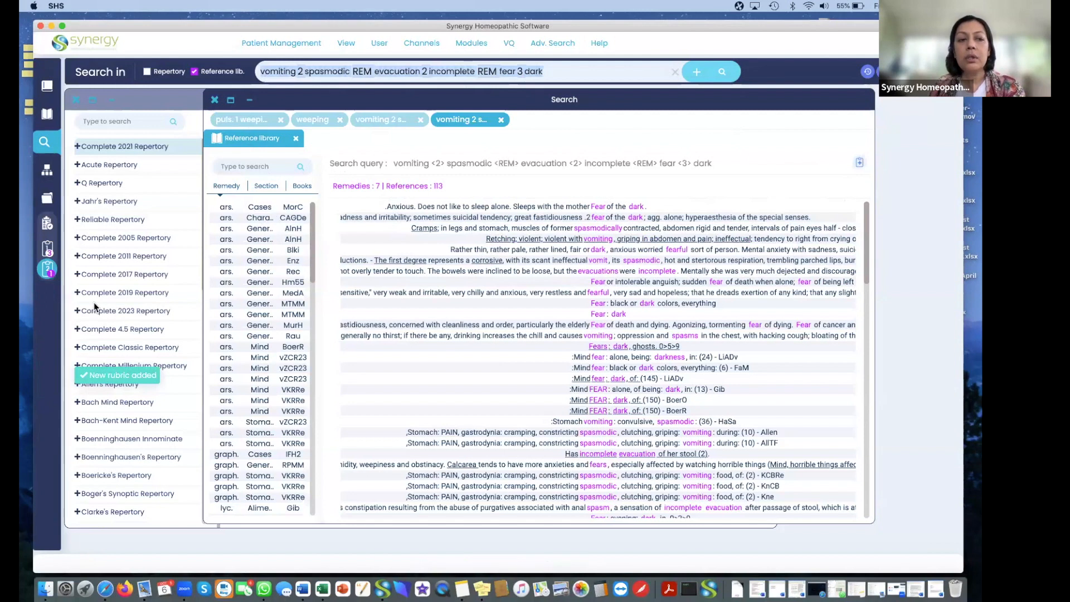
pyautogui.click(47, 270)
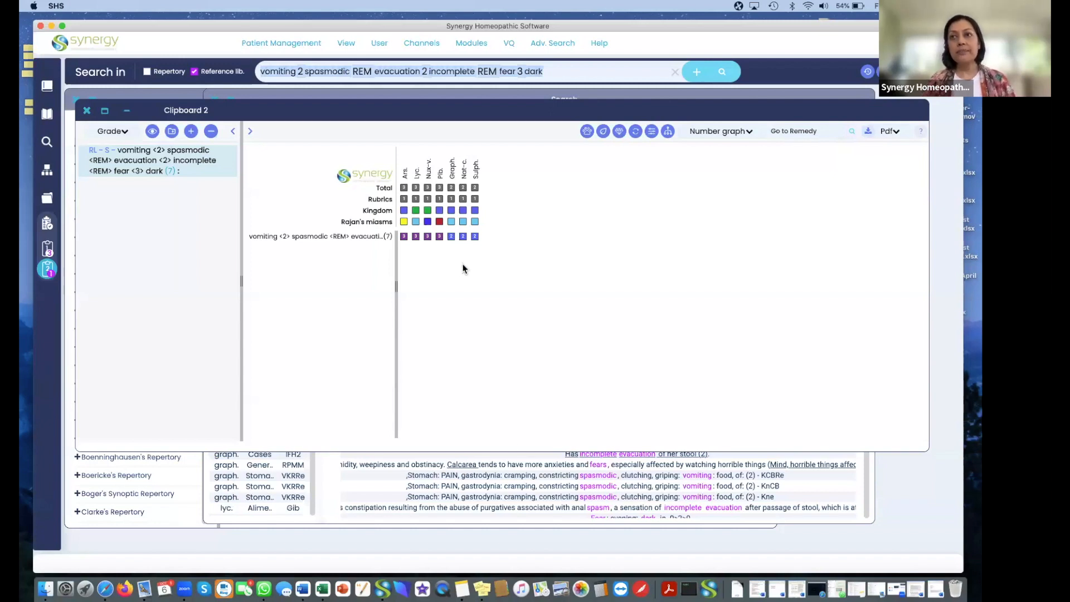
pyautogui.moveTo(449, 166)
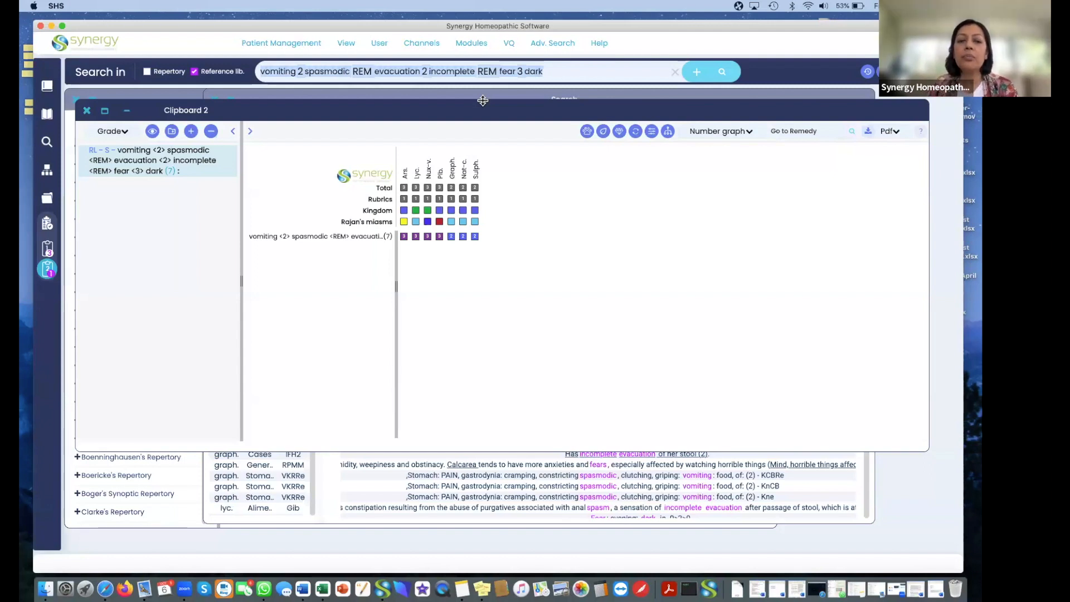
pyautogui.press('Return')
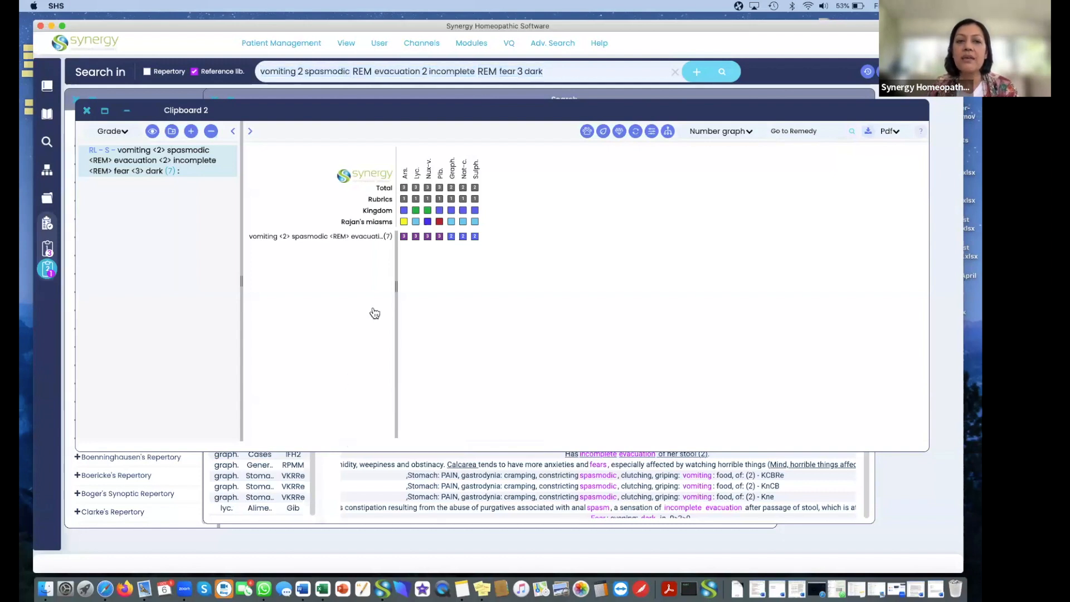
# Add the results of the constipation combined search to another new clipboard and open that clipboard.
pyautogui.click(383, 122)
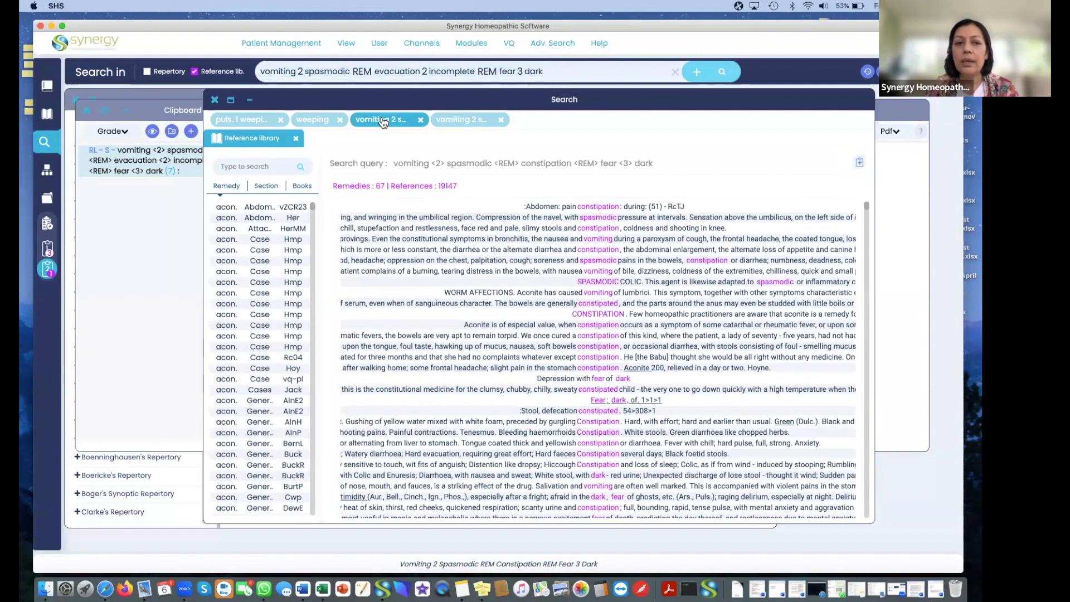
pyautogui.click(47, 224)
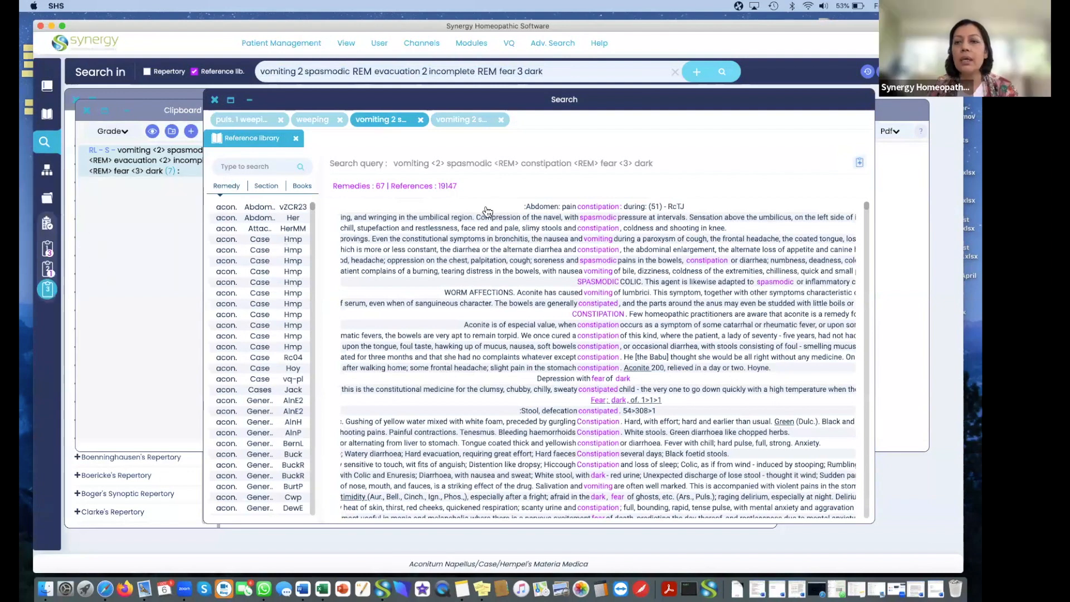
pyautogui.click(859, 164)
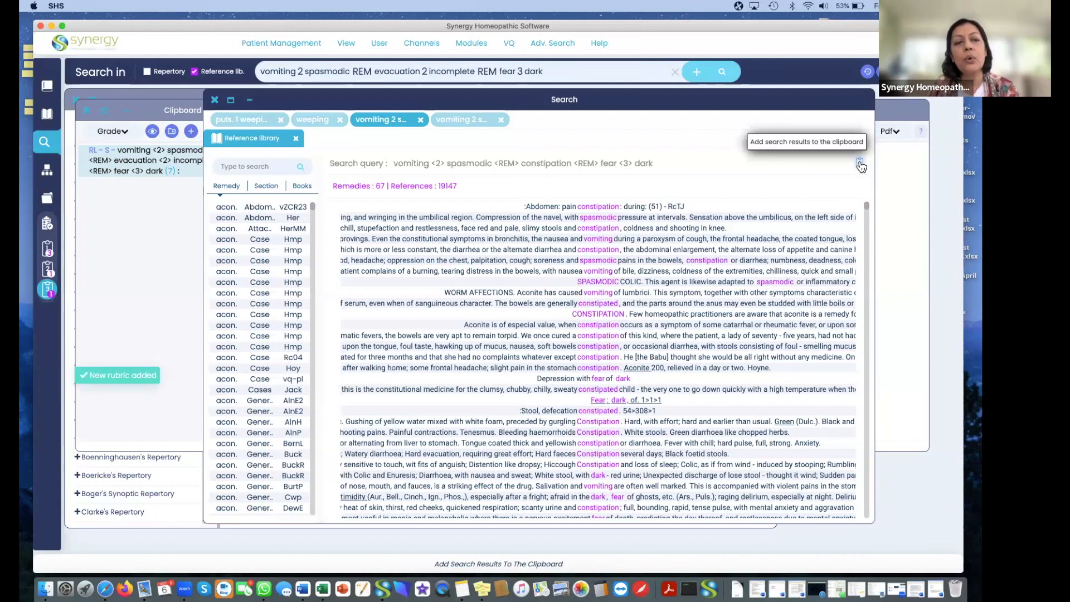
pyautogui.click(45, 291)
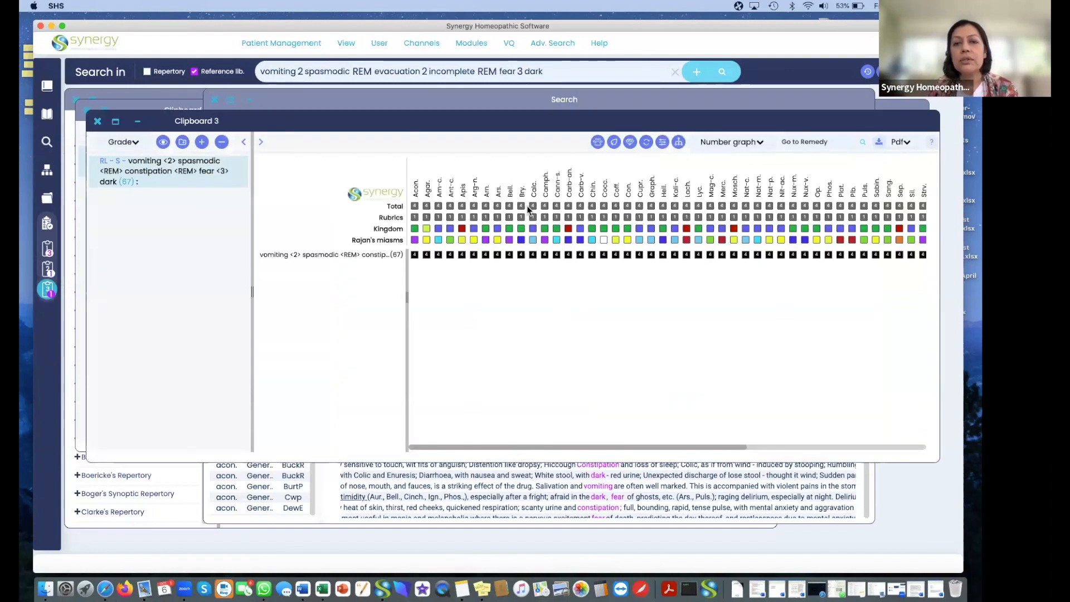
# Look through the remedies graphed for the constipation rubric in Clipboard 3 and filter them to the animal kingdom.
pyautogui.hscroll(10, 882, 256)
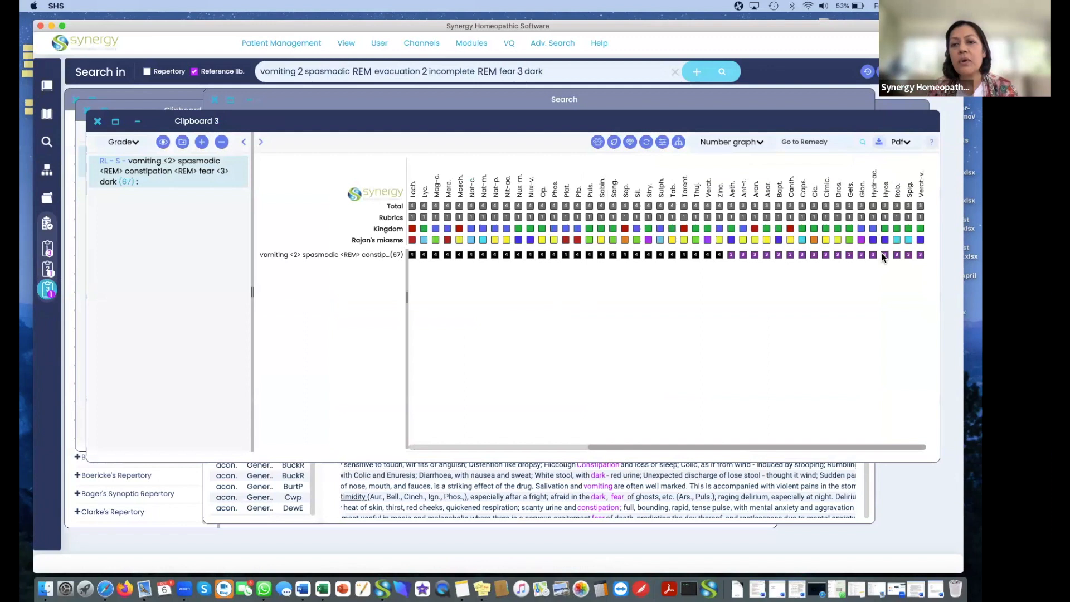
pyautogui.hscroll(-10, 882, 256)
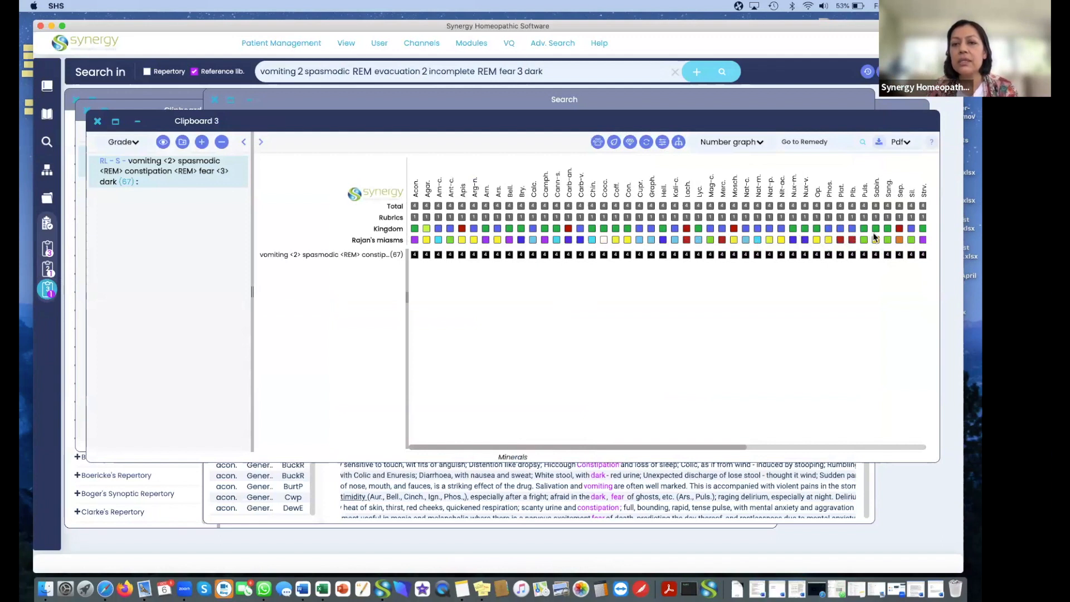
pyautogui.hscroll(4, 890, 234)
pyautogui.hscroll(15, 890, 229)
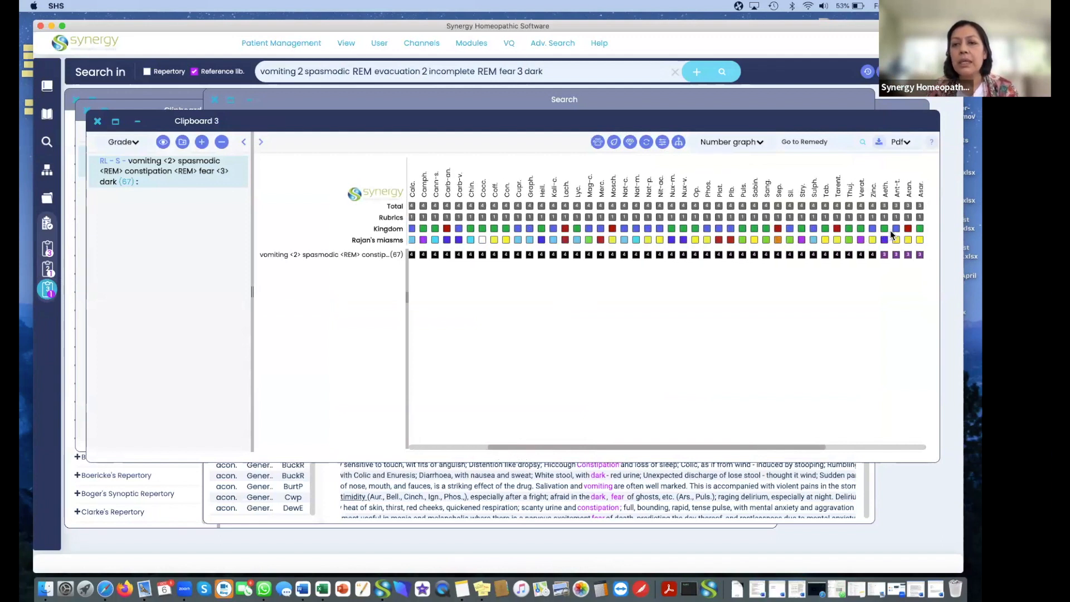
pyautogui.hscroll(3, 891, 230)
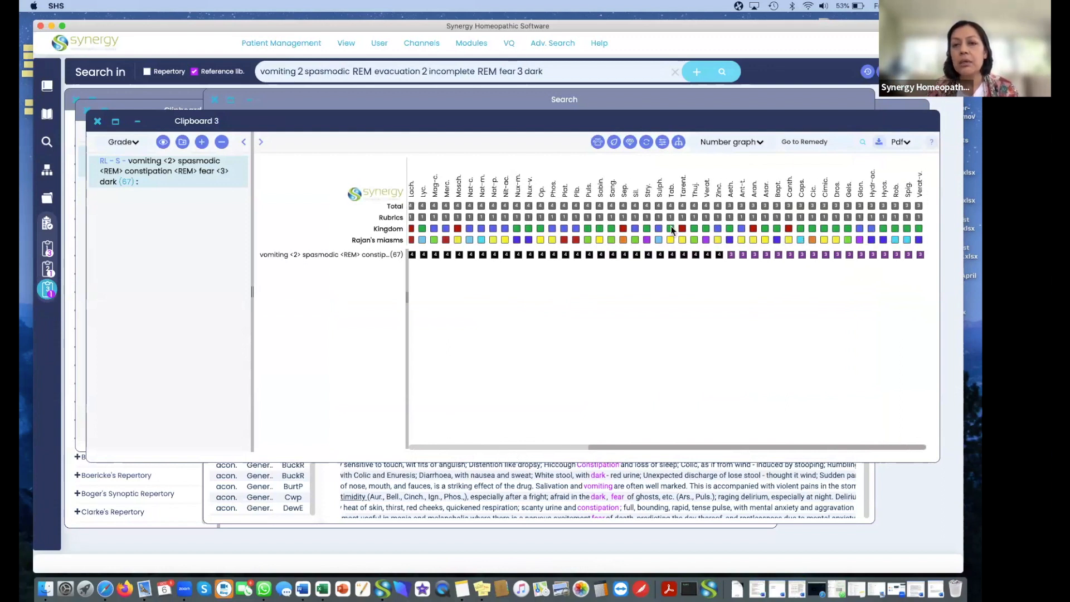
pyautogui.hscroll(-20, 673, 230)
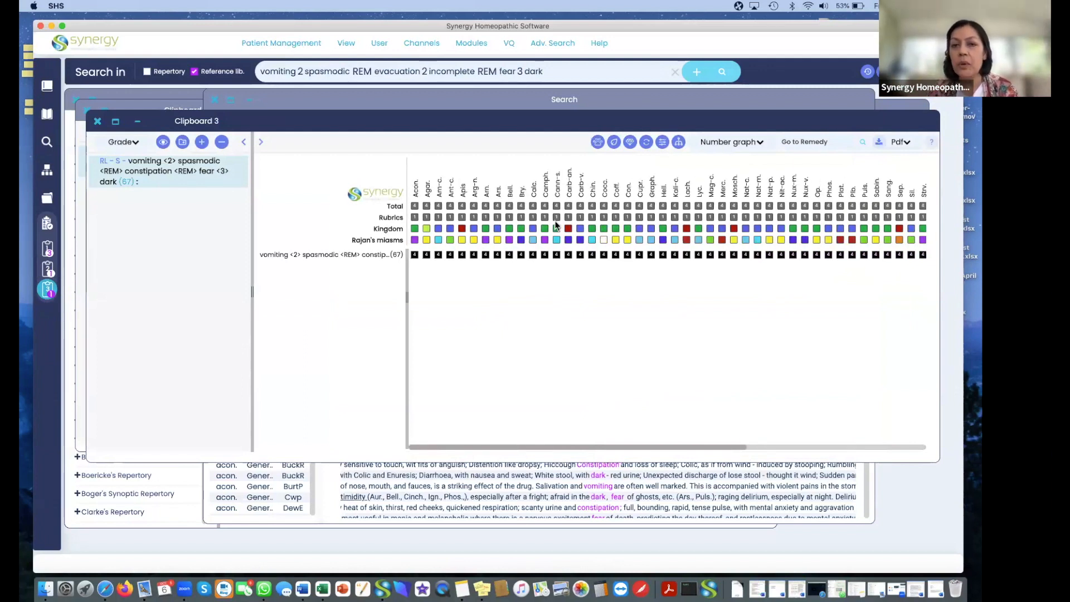
pyautogui.click(598, 143)
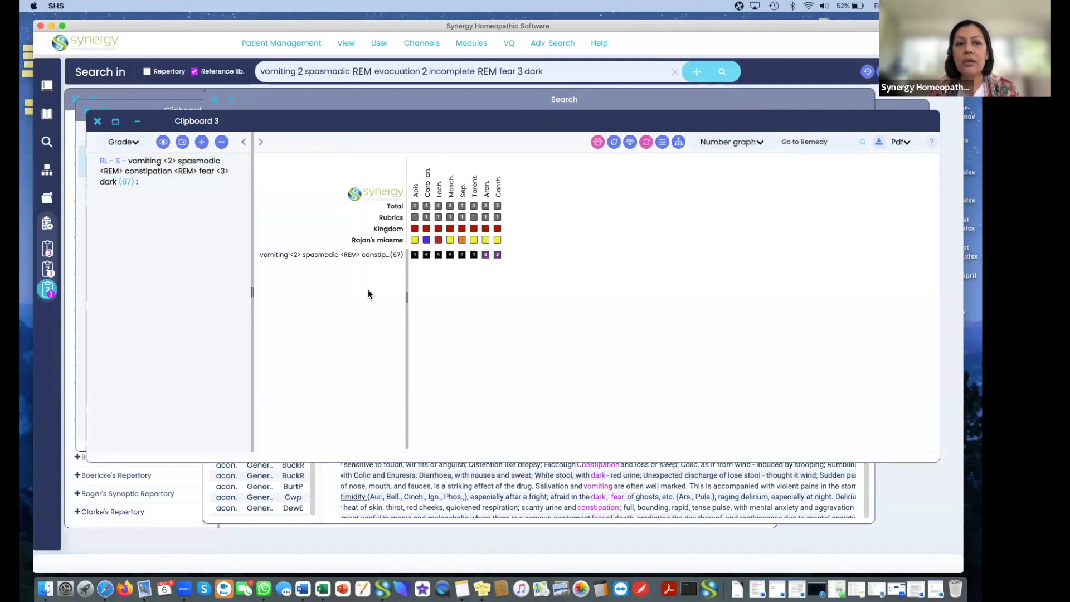
# Return to the "evacuation 2 incomplete" search results and review the matching remedy graph in Clipboard 2.
pyautogui.click(462, 104)
pyautogui.click(464, 123)
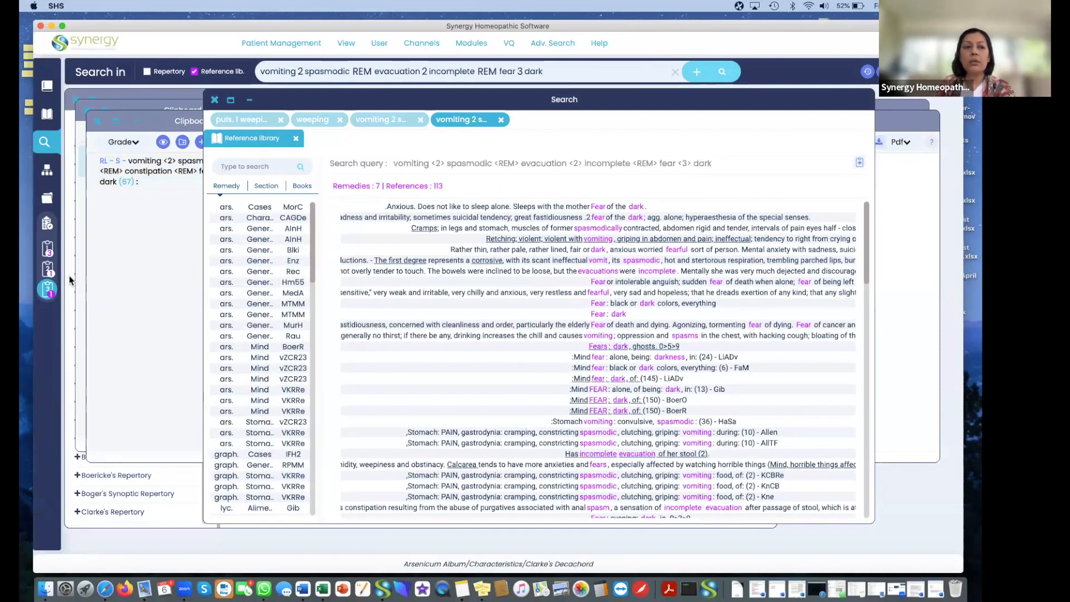
pyautogui.click(48, 268)
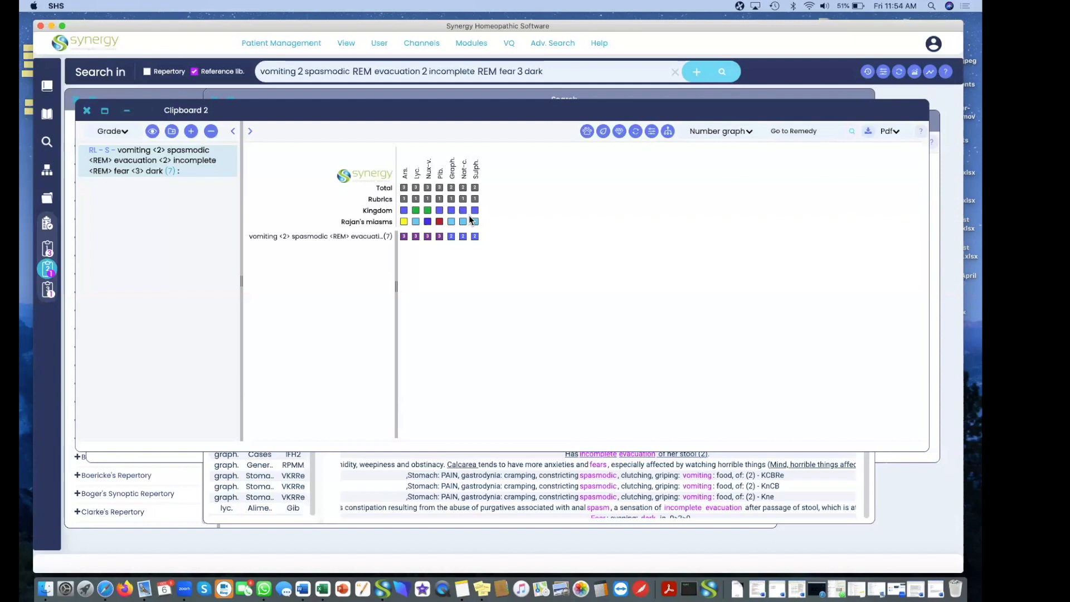
# Bring the combined search results forward and delete Clipboards 1, 2 and 3.
pyautogui.click(325, 486)
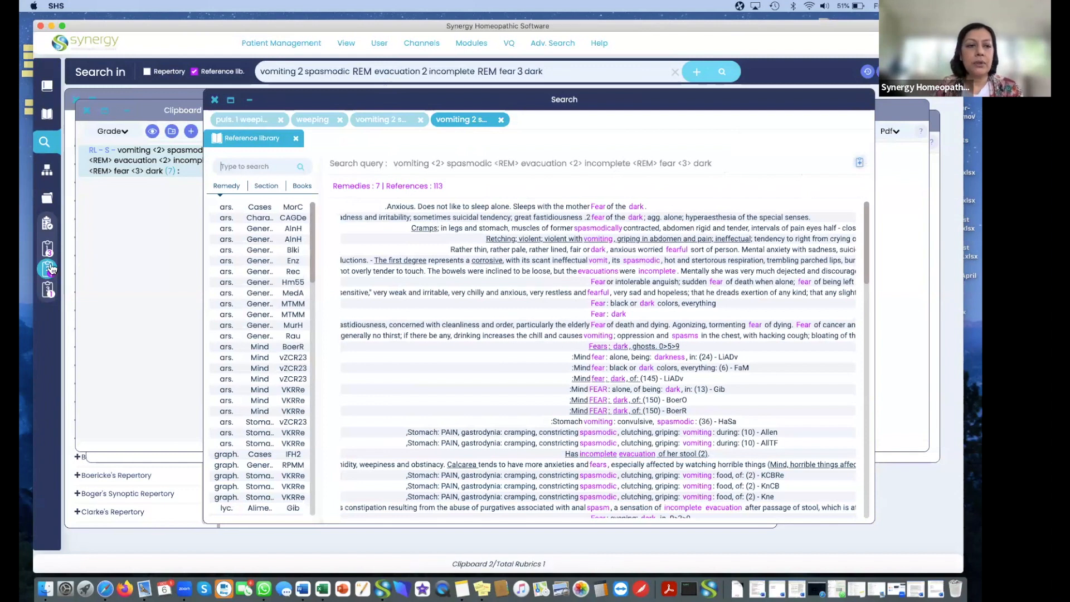
pyautogui.doubleClick(48, 225)
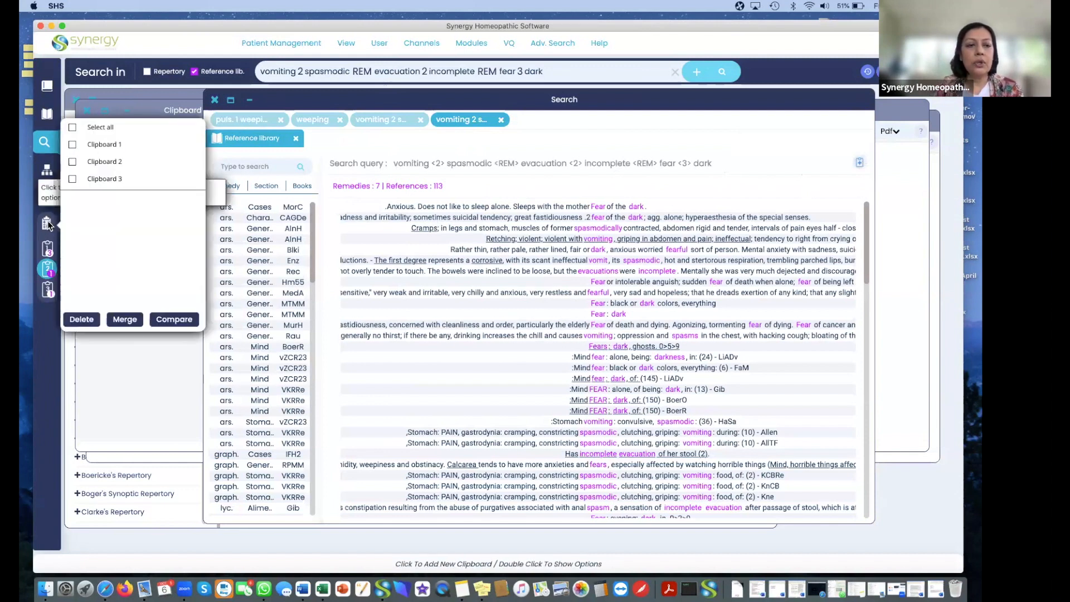
pyautogui.click(73, 127)
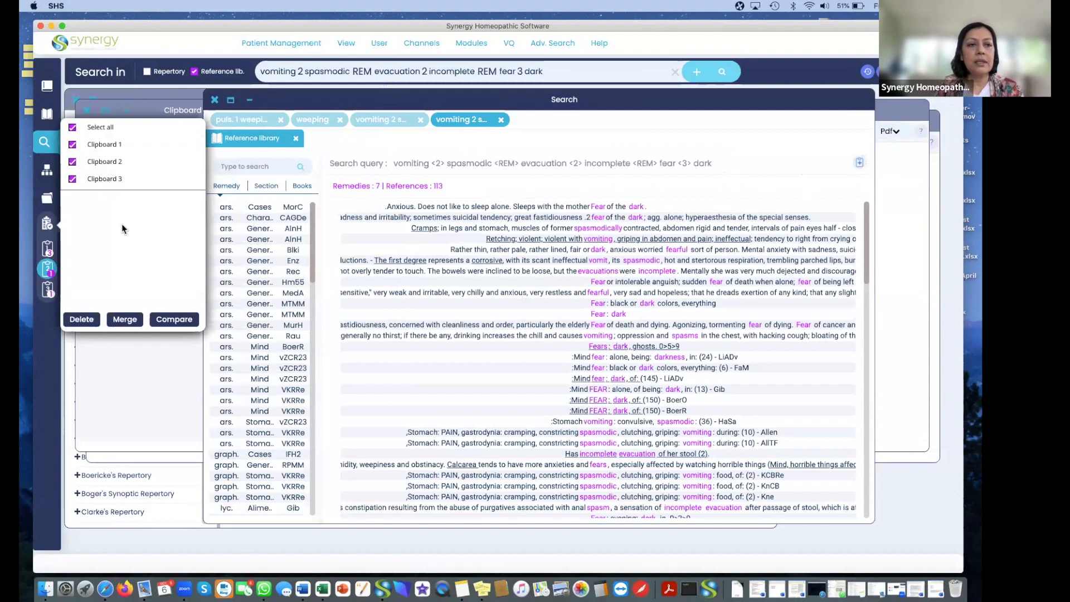
pyautogui.click(90, 319)
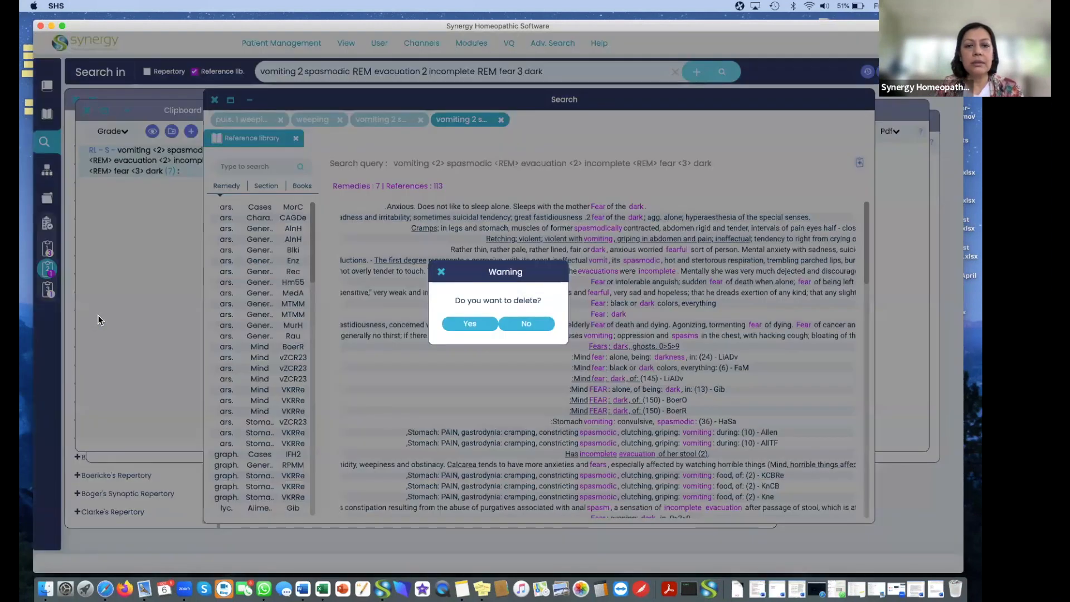
pyautogui.click(472, 324)
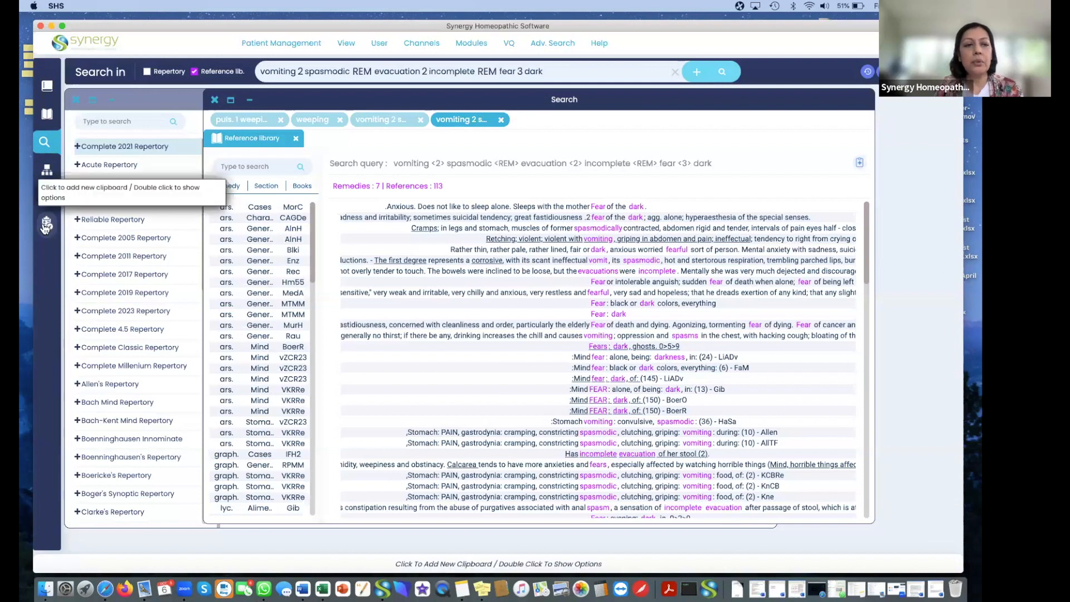
# Create a new clipboard, add the spasmodic vomiting, incomplete evacuation and fear of dark search results as a rubric, and open it.
pyautogui.click(46, 225)
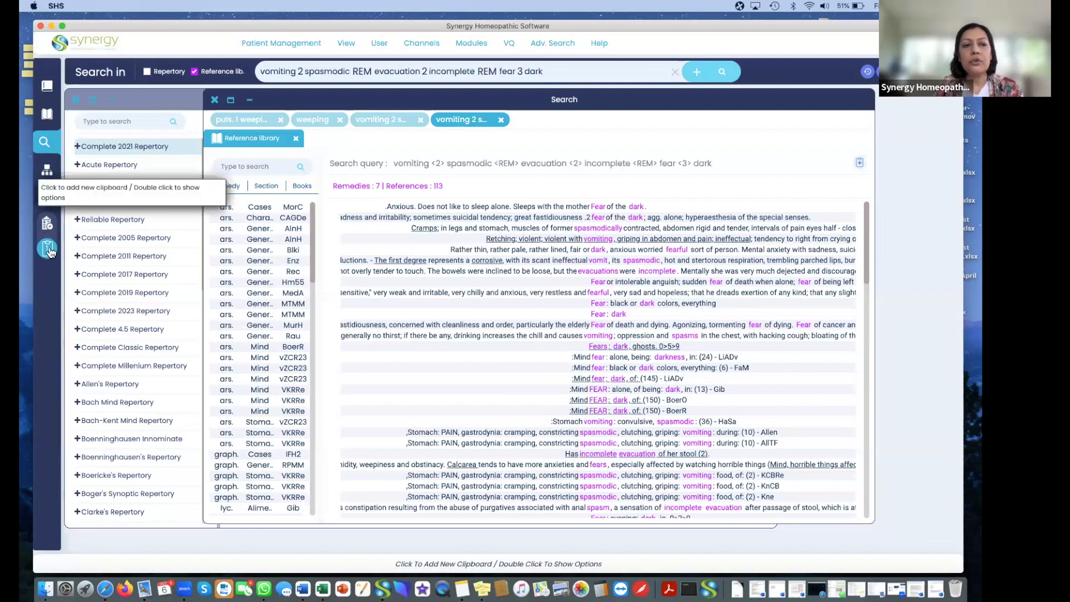
pyautogui.click(859, 164)
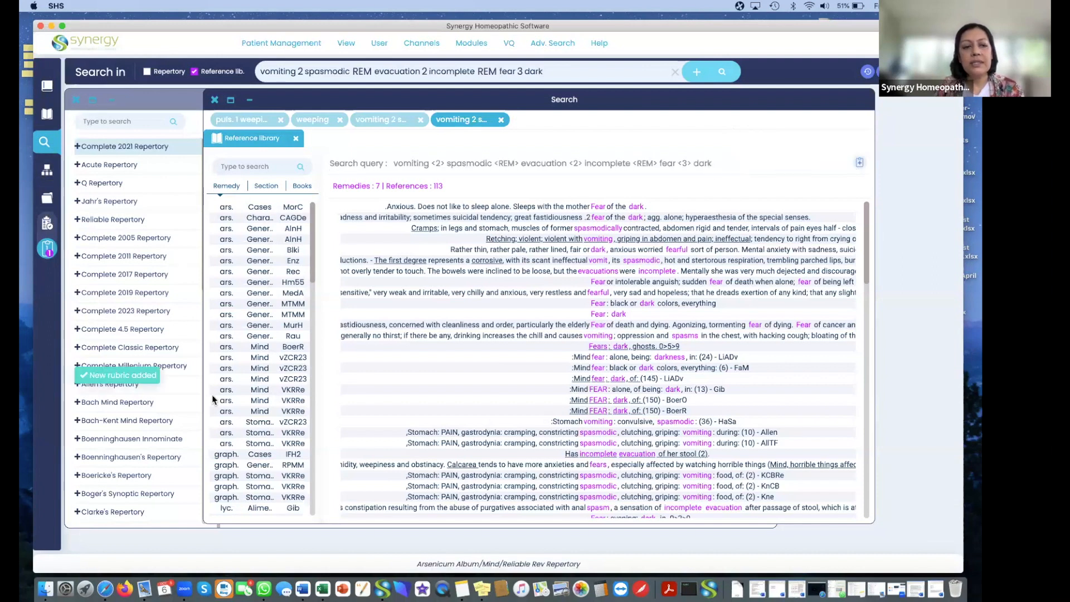
pyautogui.click(47, 248)
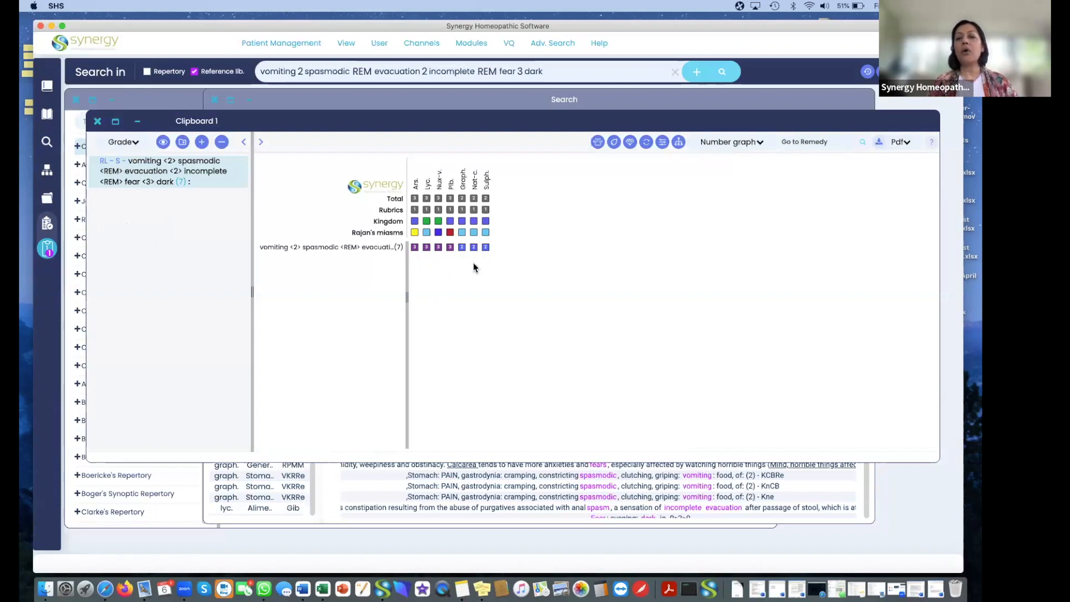
# Clear the search query, add the Complete 2021 Mind rubric "Absorbed, buried in thought; future, about" to Clipboard 1, and reopen the clipboard.
pyautogui.click(675, 71)
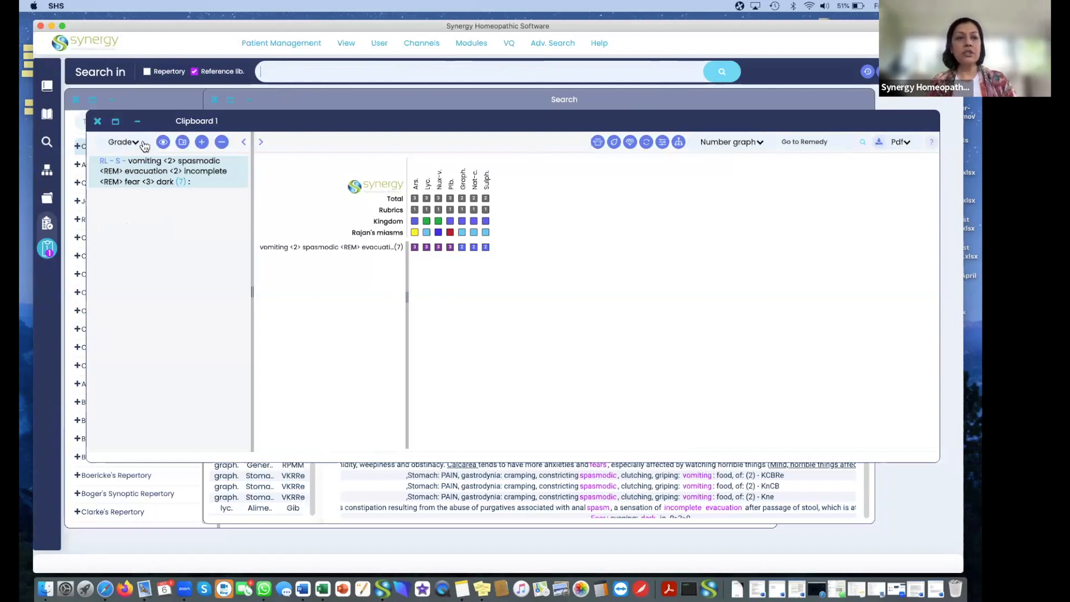
pyautogui.click(44, 86)
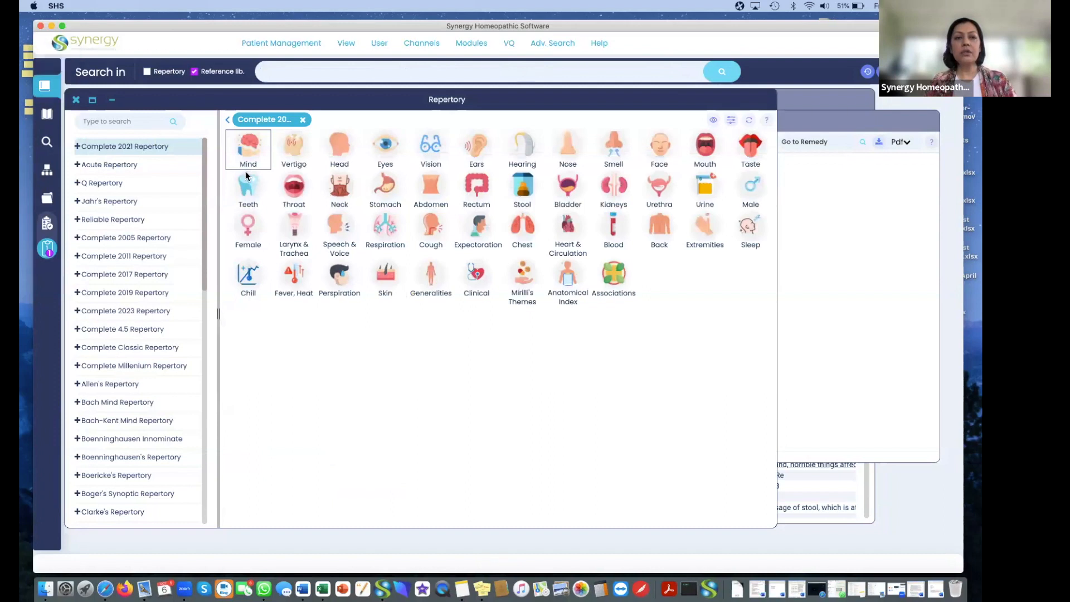
pyautogui.click(257, 149)
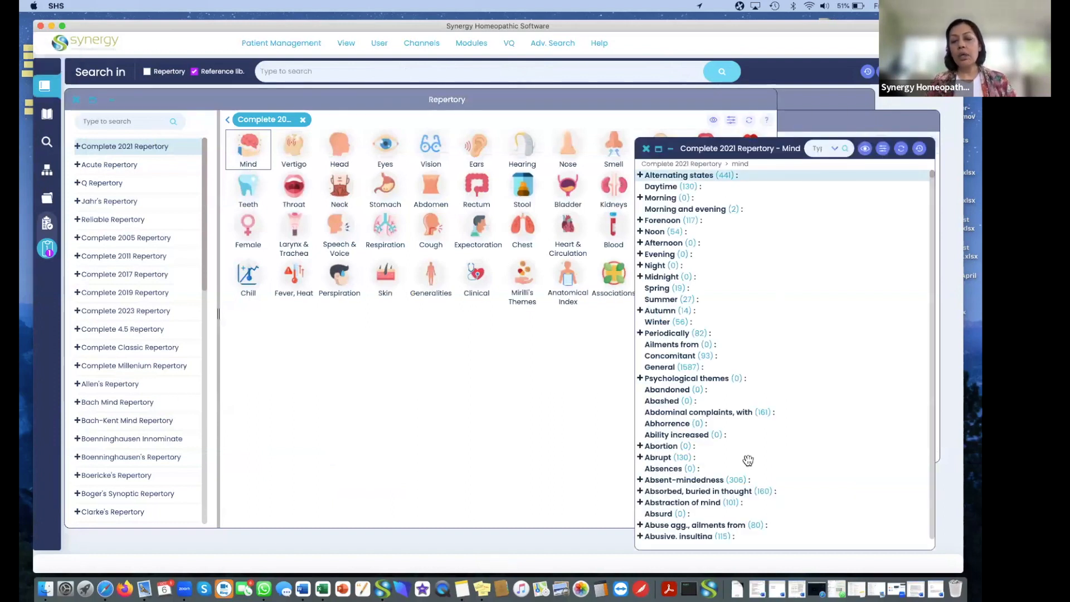
pyautogui.scroll(-3, 748, 462)
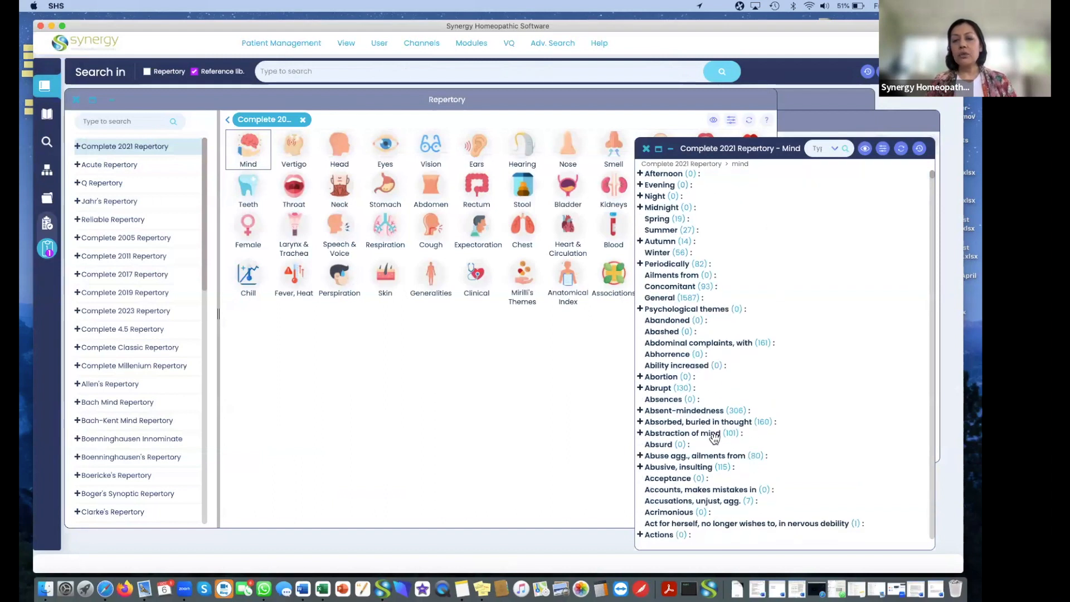
pyautogui.click(657, 421)
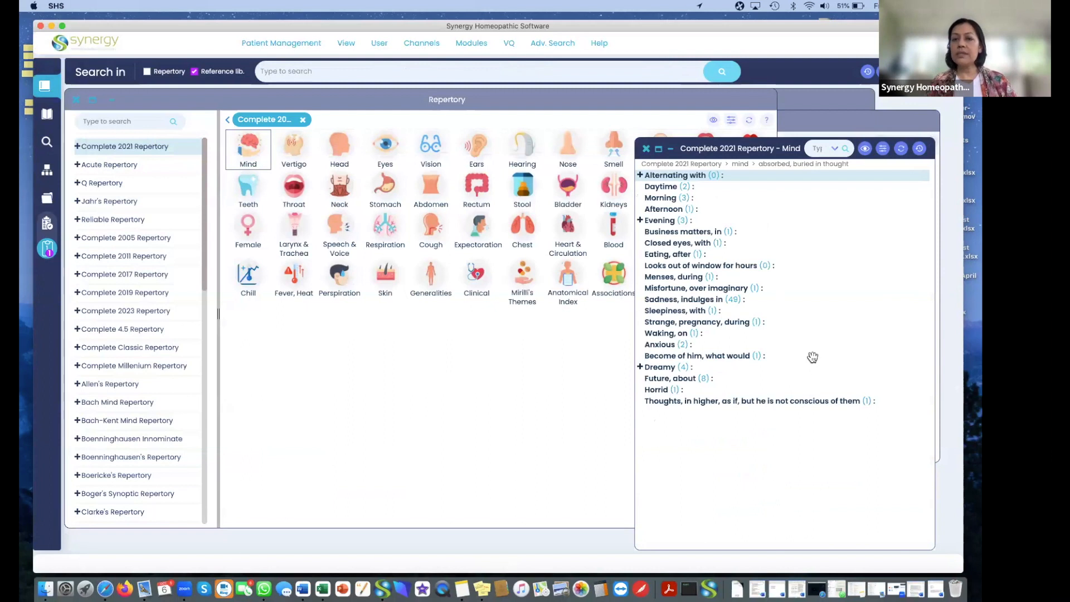
pyautogui.click(685, 379)
pyautogui.doubleClick(686, 378)
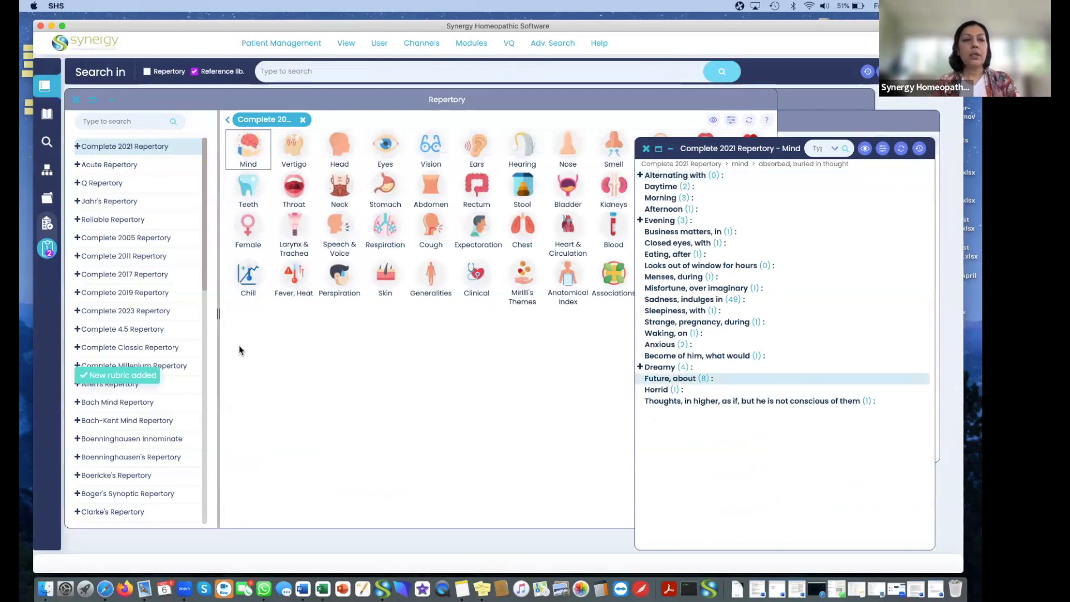
pyautogui.doubleClick(47, 242)
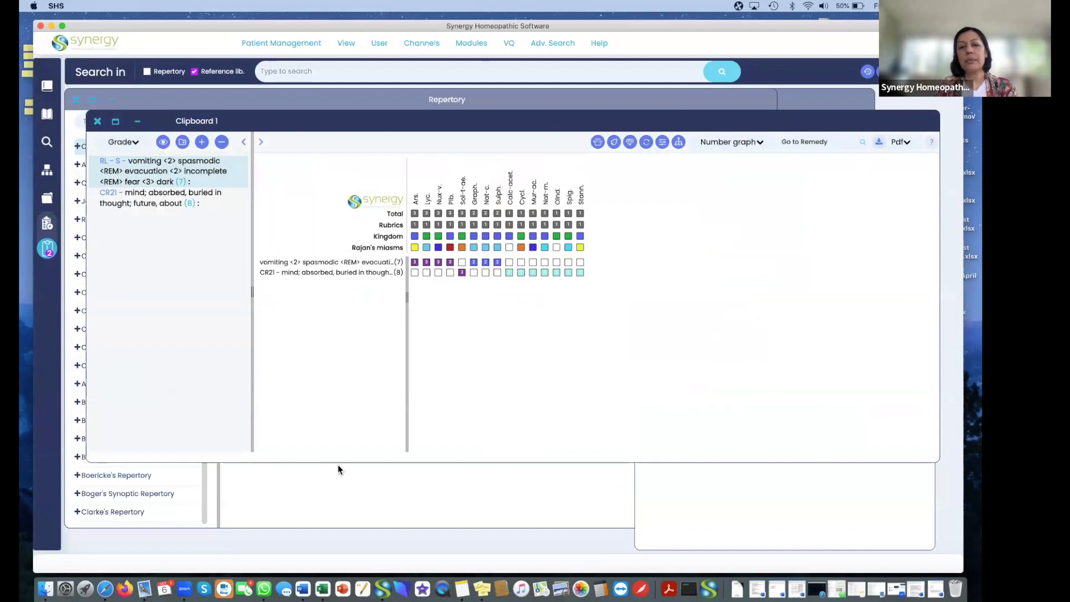
# Minimize the search results and shrink Clipboard 1 so it sits beside the Complete 2021 Mind rubric list.
pyautogui.click(266, 482)
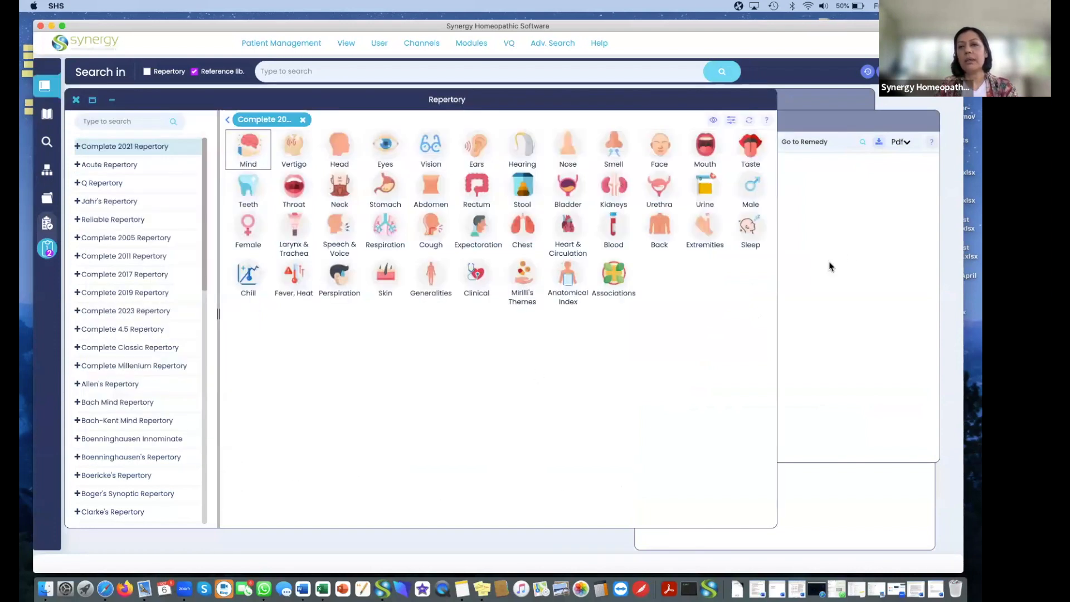
pyautogui.click(871, 104)
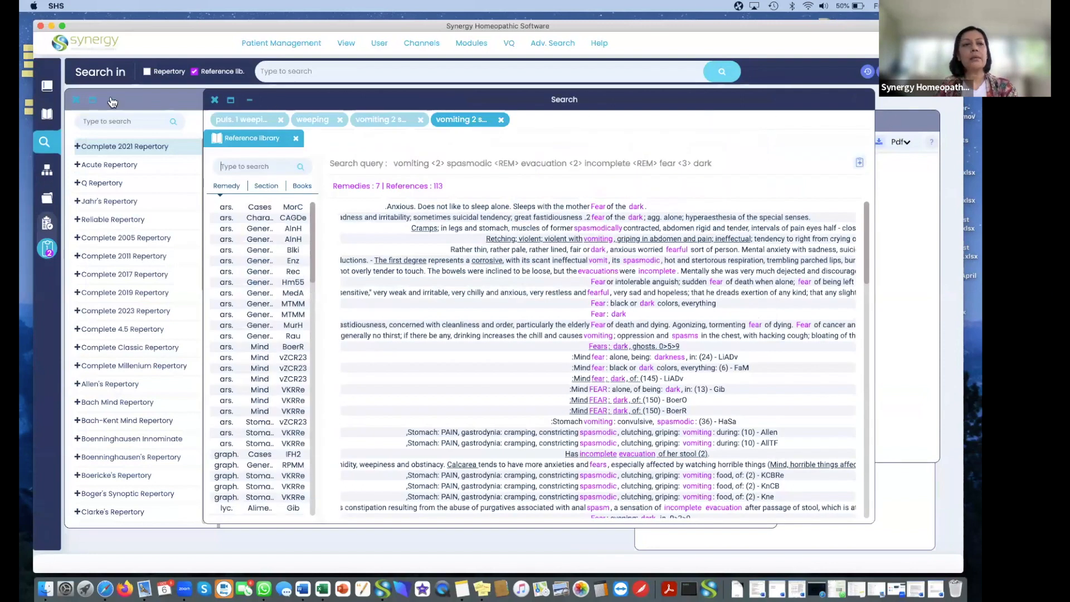
pyautogui.click(249, 99)
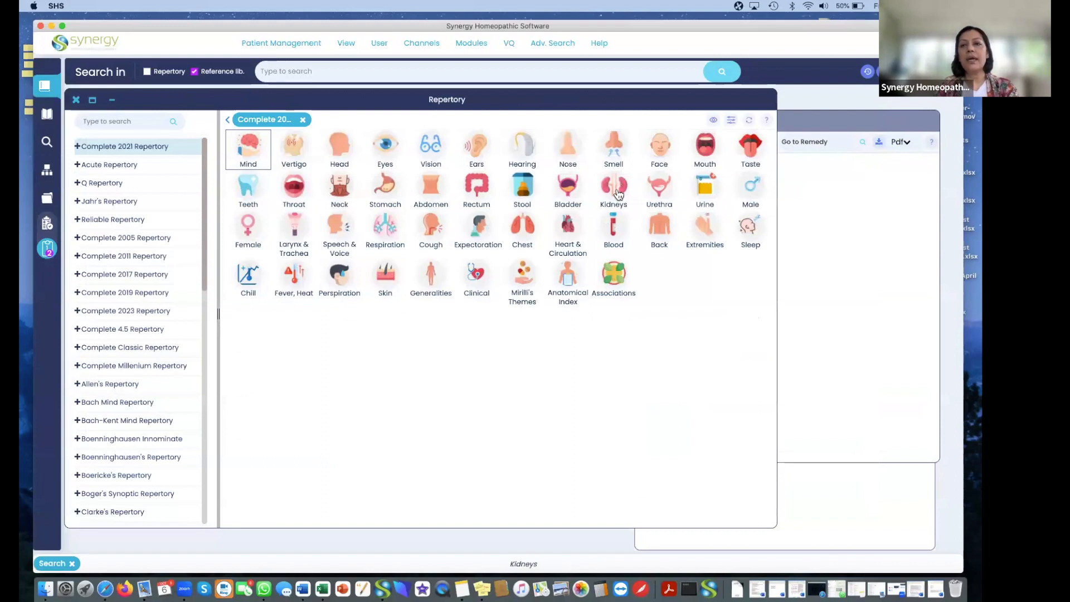
pyautogui.click(822, 121)
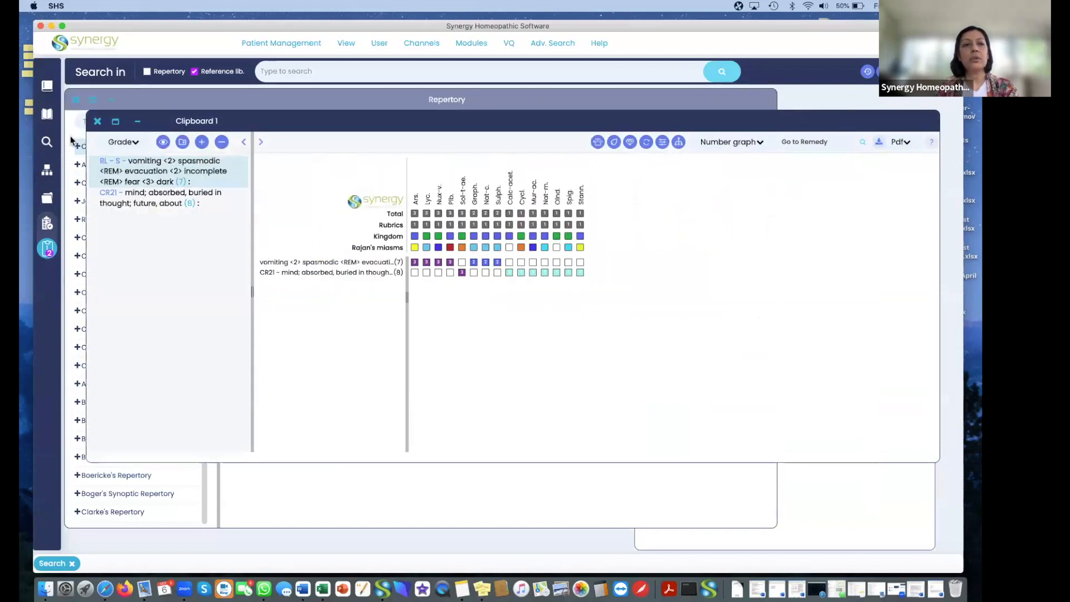
pyautogui.moveTo(938, 462); pyautogui.dragTo(638, 355)
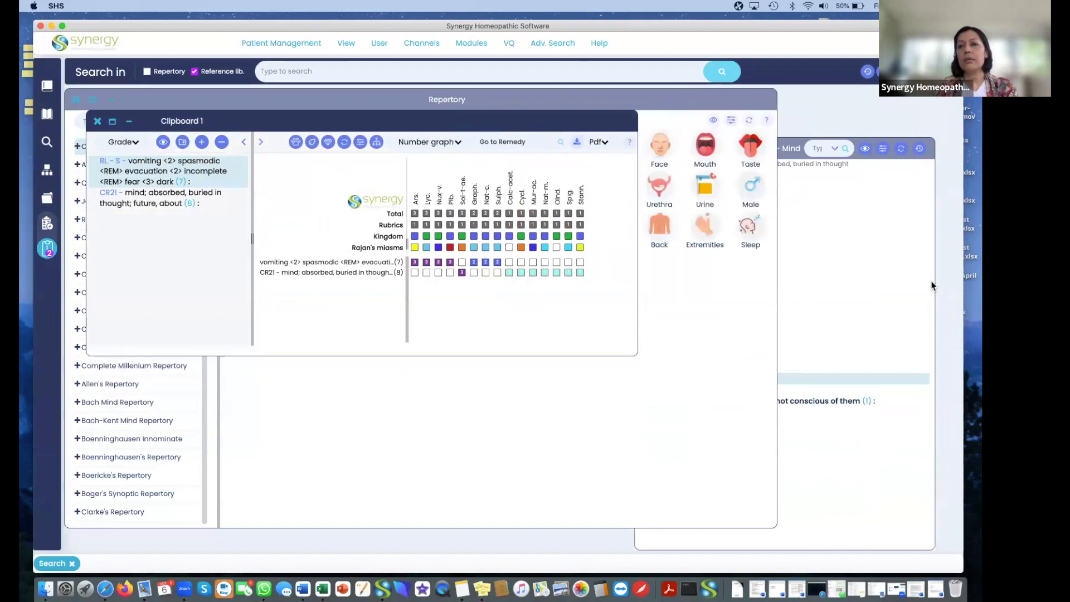
pyautogui.click(889, 258)
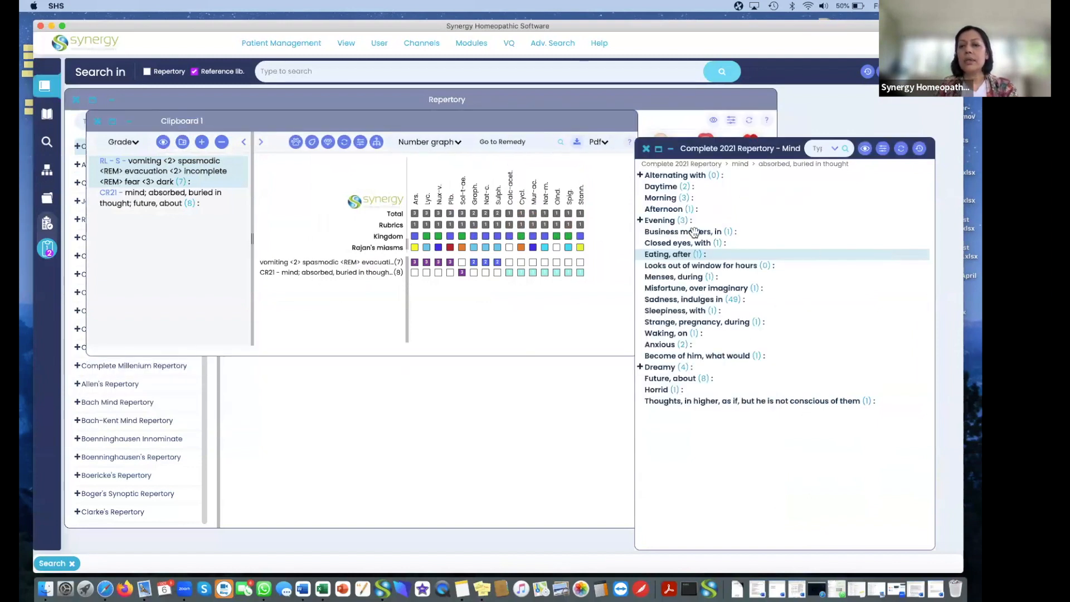
# Add the main Mind rubric "Absorbed, buried in thought" to Clipboard 1 and delete its "future, about" sub-rubric from the clipboard.
pyautogui.press('BackSpace')
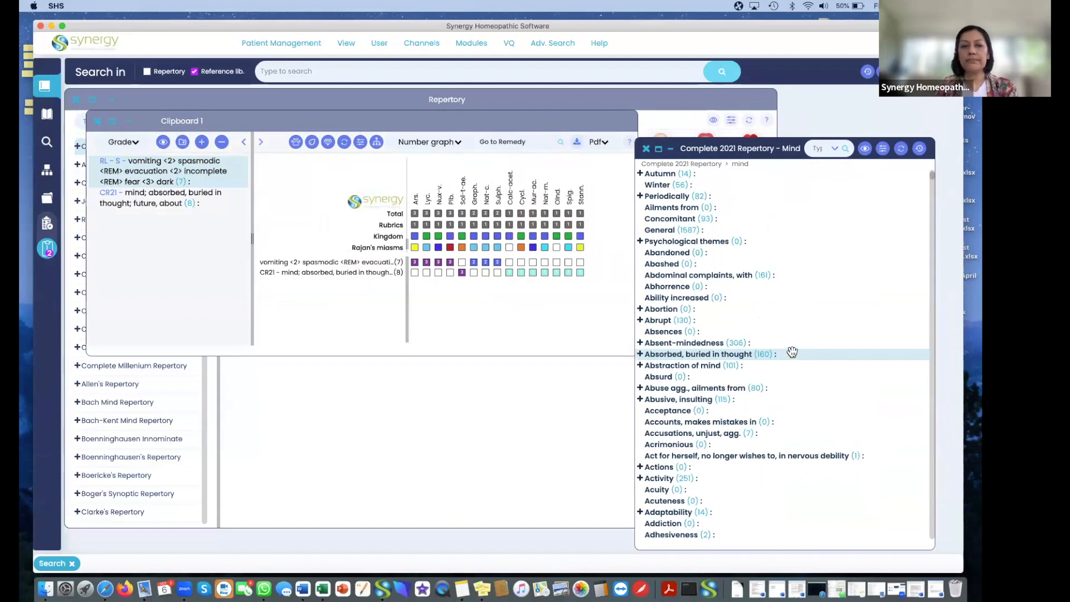
pyautogui.doubleClick(792, 351)
pyautogui.click(141, 195)
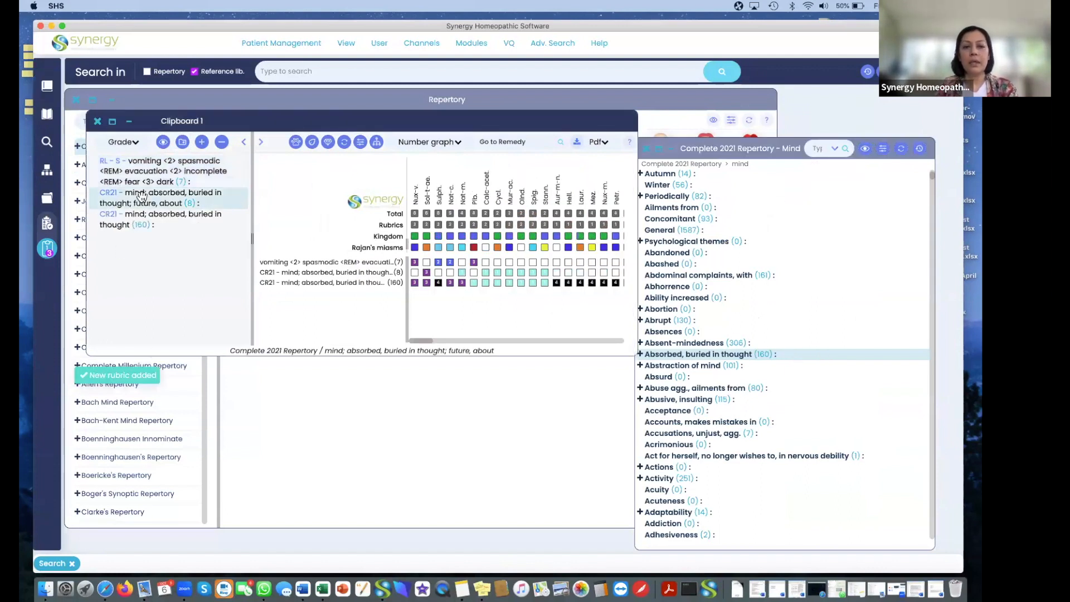
pyautogui.press('Delete')
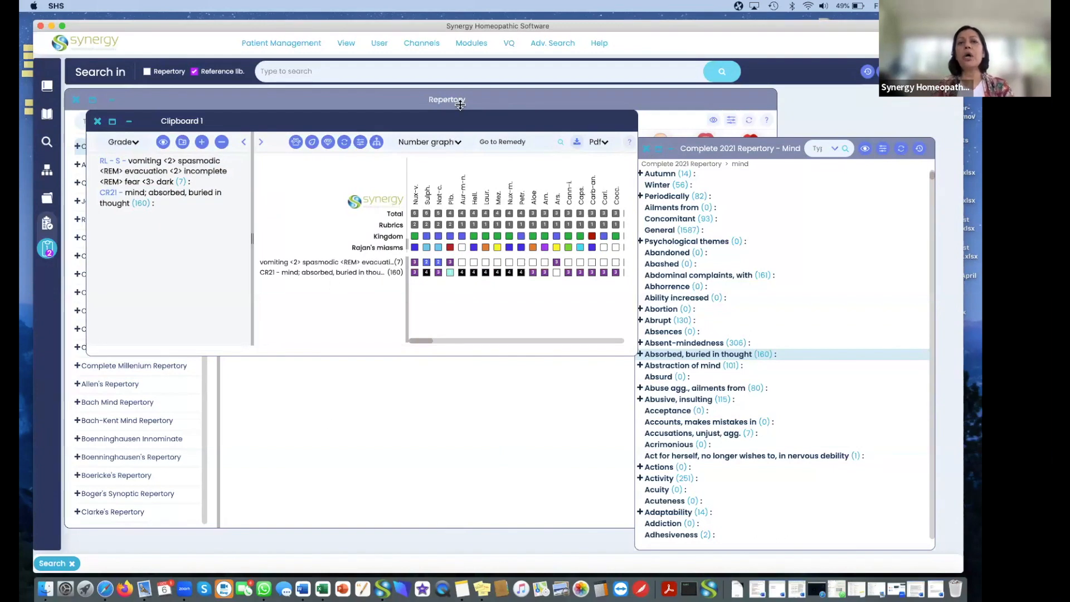
pyautogui.click(474, 43)
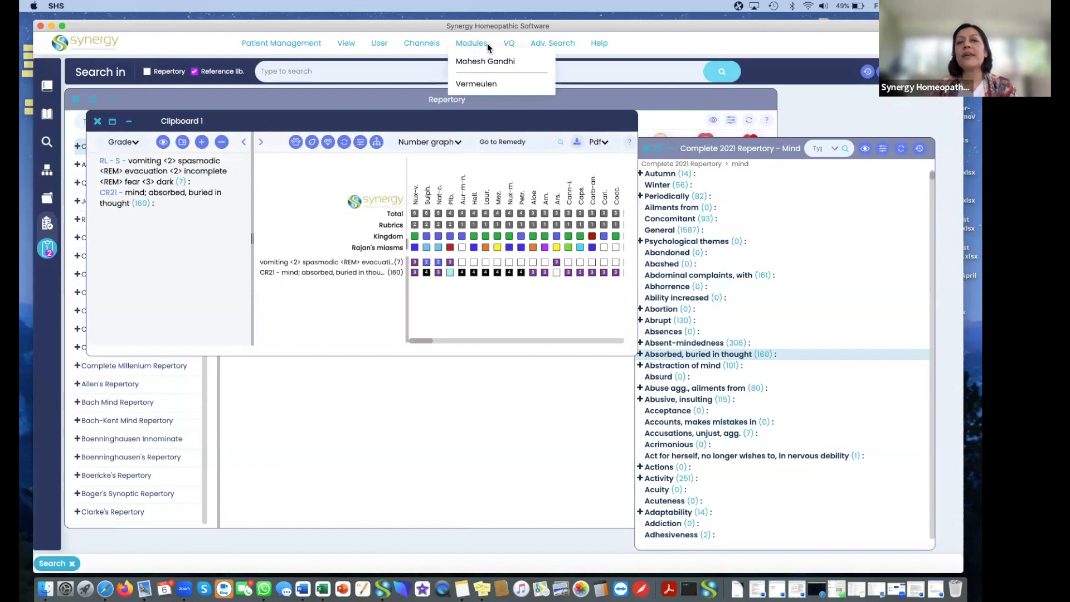
pyautogui.moveTo(511, 47)
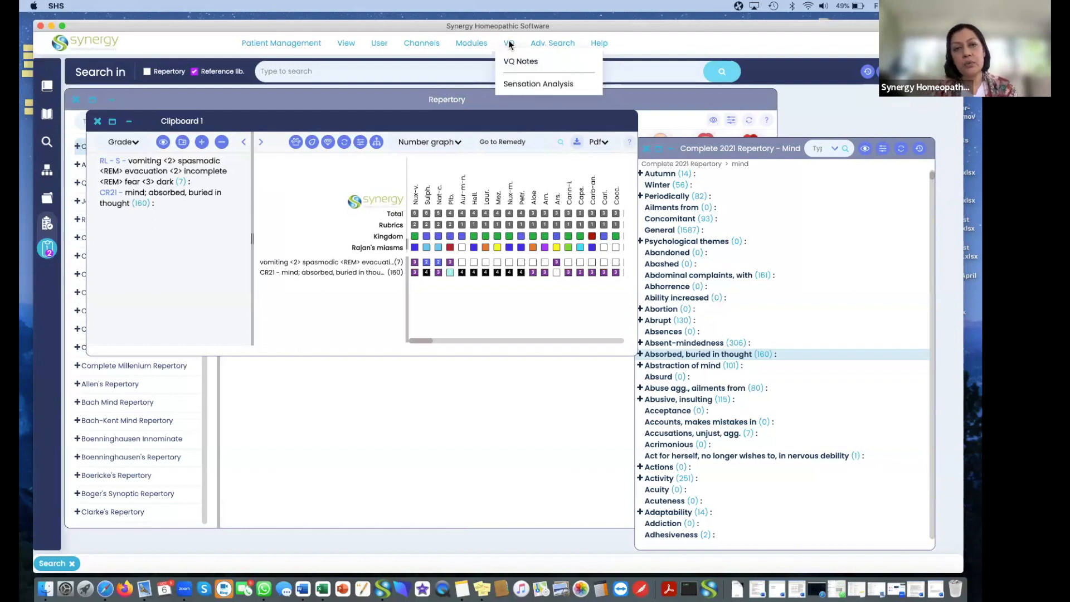
pyautogui.moveTo(474, 46)
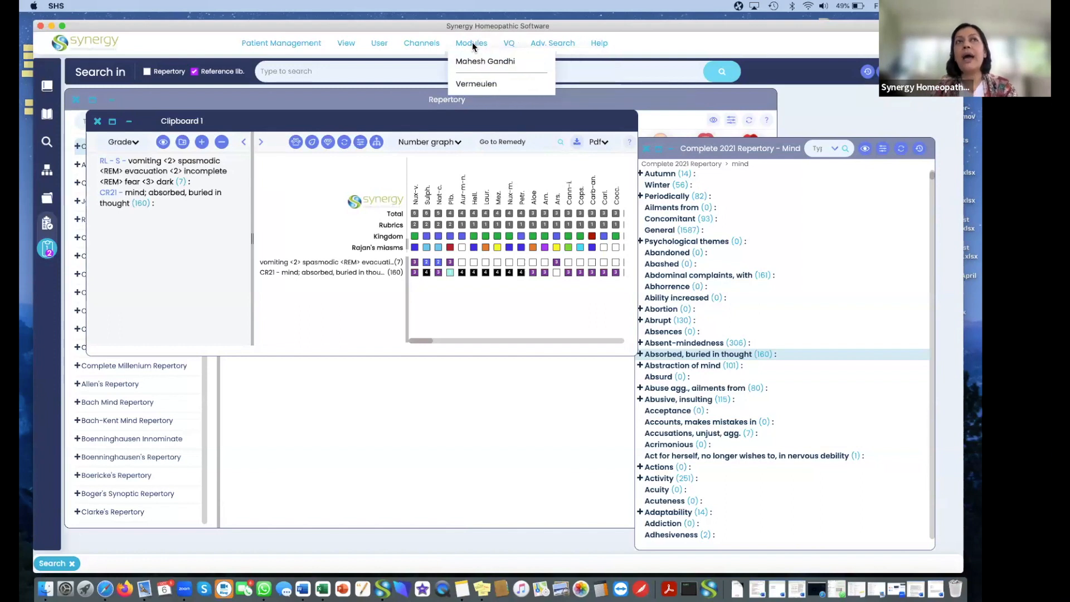
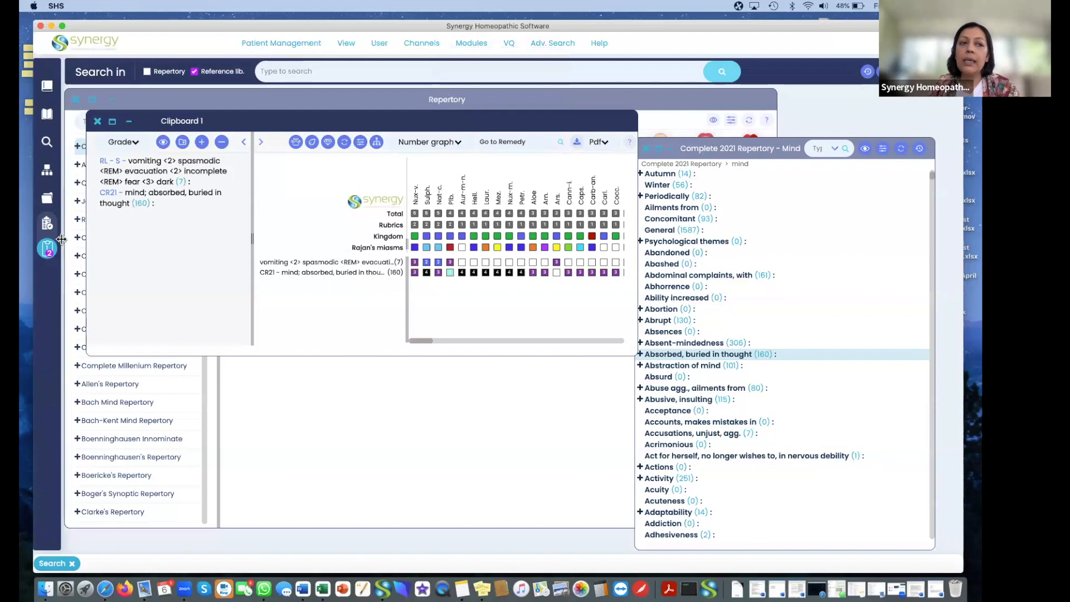
# Open the reference library, and view the Animal Chart in the Mahesh Gandhi module.
pyautogui.click(46, 115)
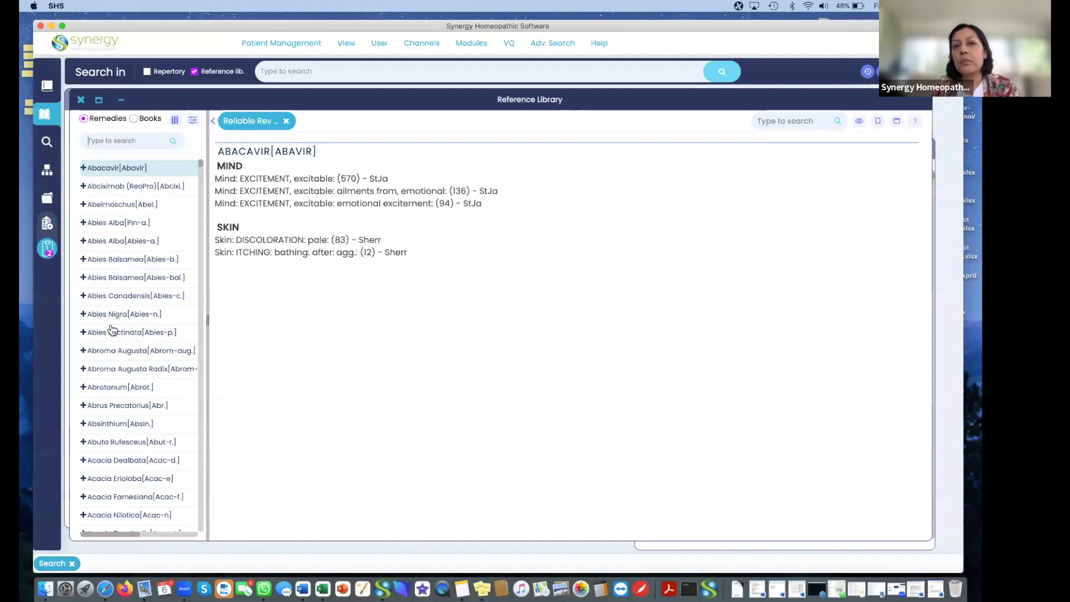
pyautogui.click(482, 43)
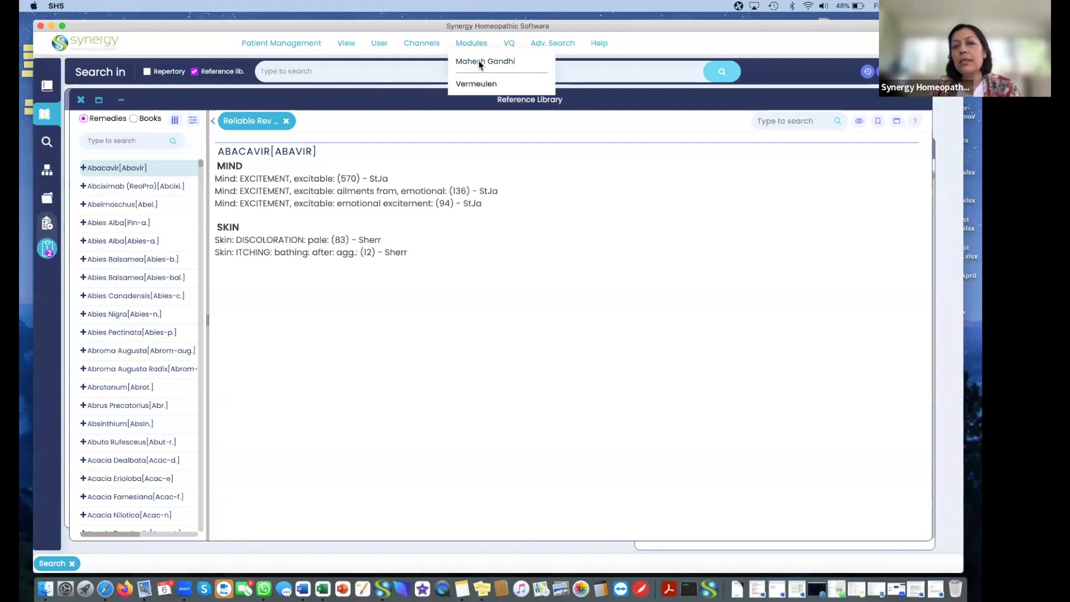
pyautogui.click(480, 62)
pyautogui.click(477, 45)
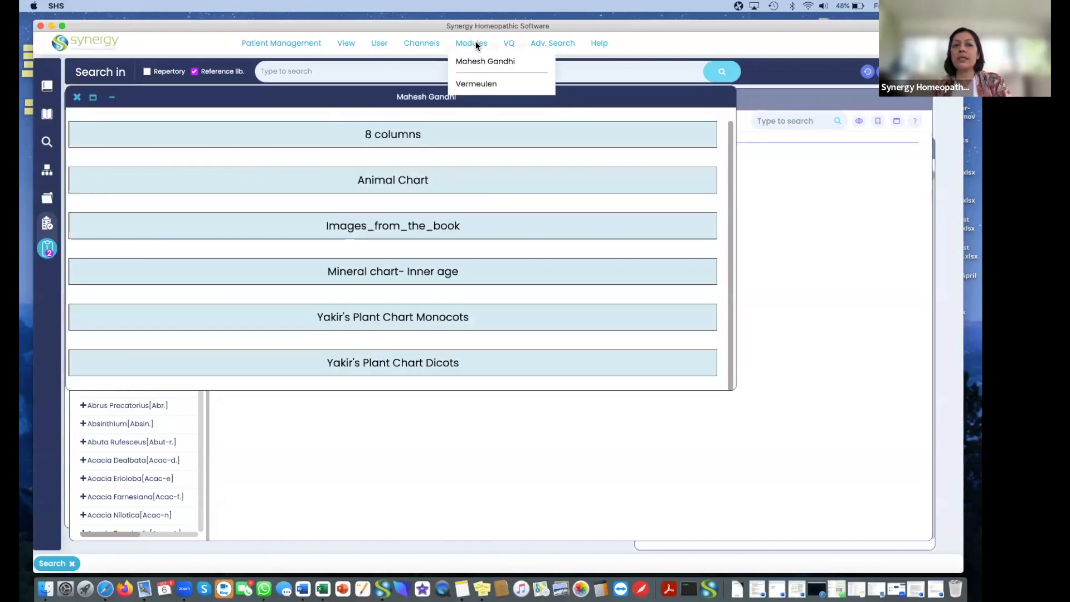
pyautogui.click(386, 182)
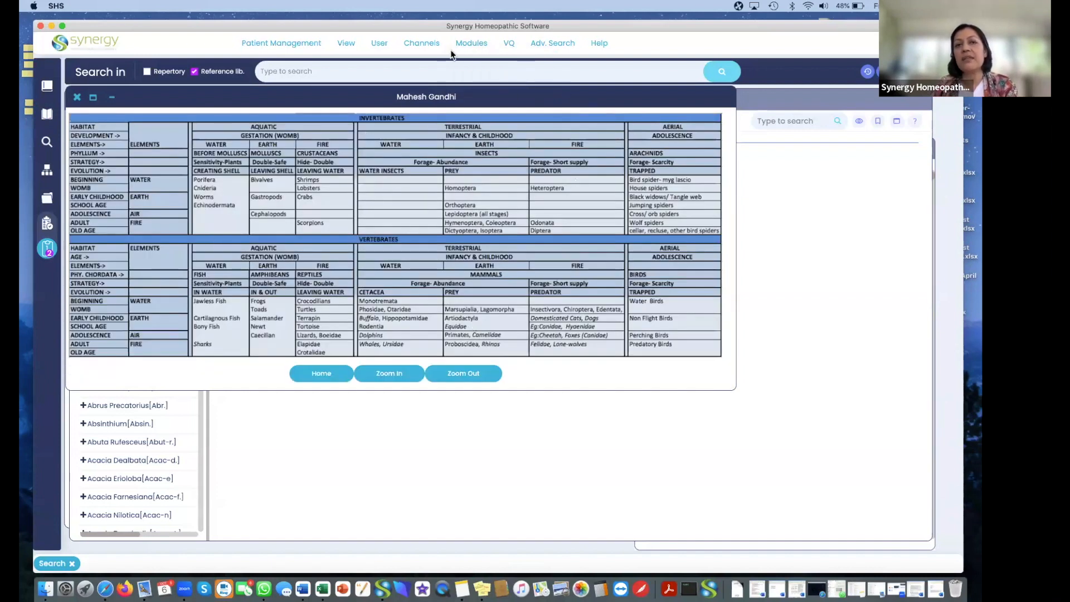
# Open the Vermeulen module.
pyautogui.click(470, 46)
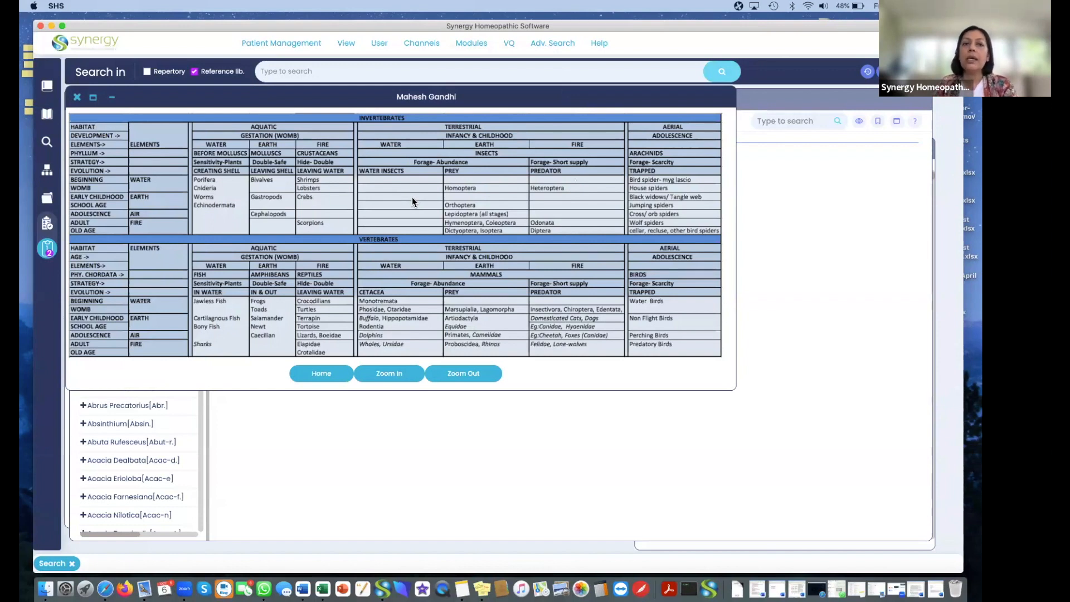
pyautogui.click(472, 48)
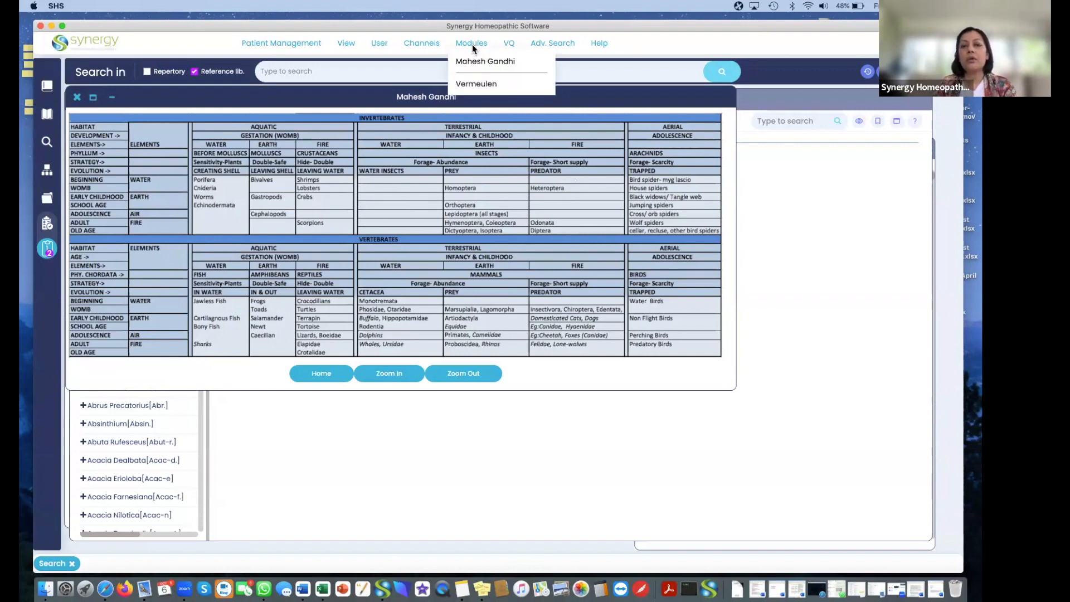
pyautogui.click(475, 85)
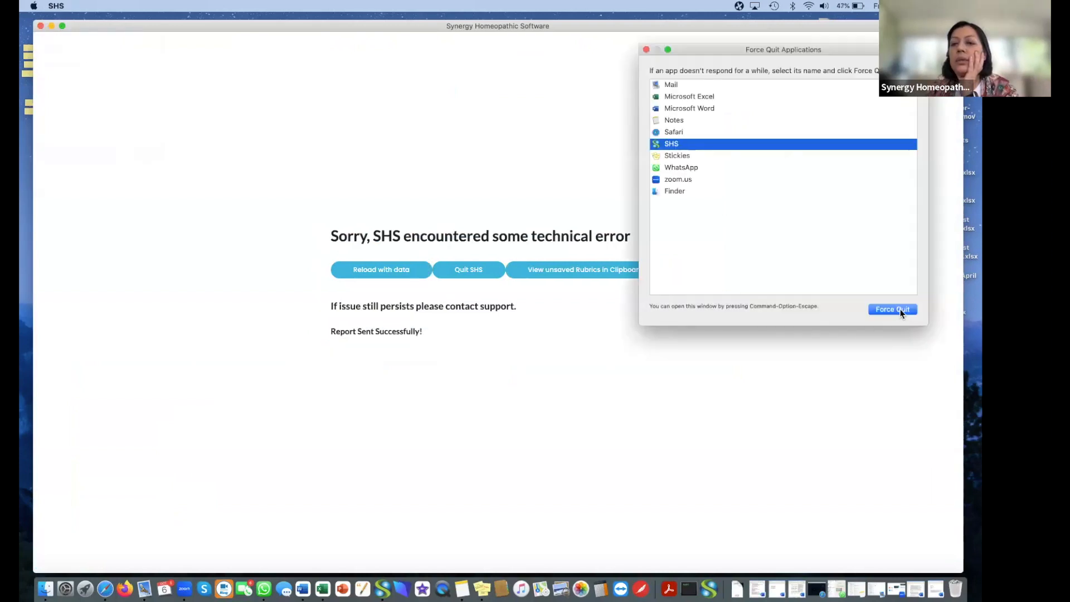
# Force SHS to quit after the technical error and relaunch it.
pyautogui.click(897, 311)
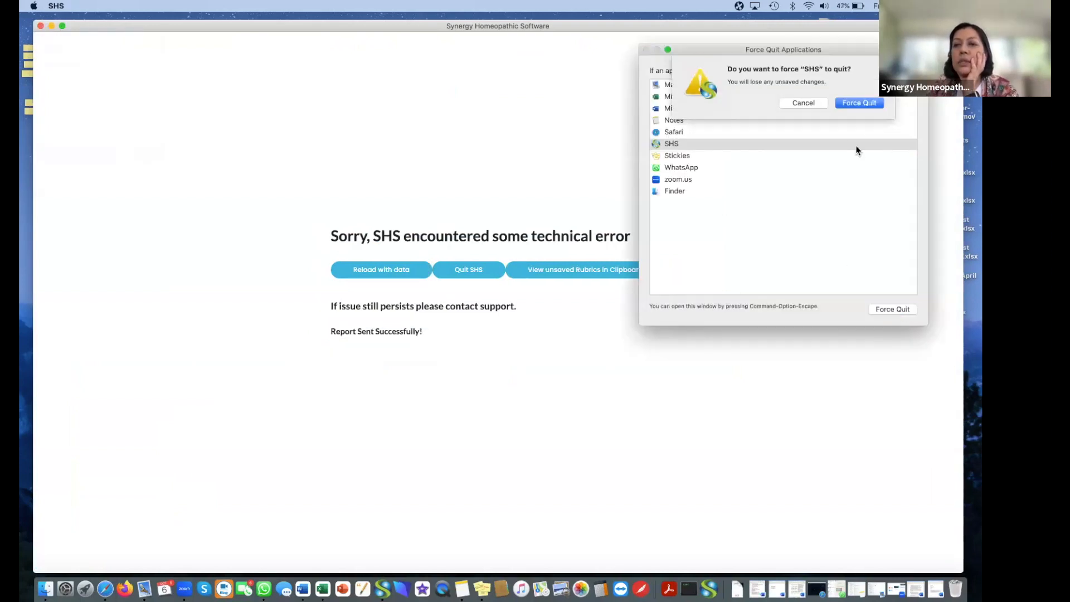
pyautogui.click(856, 104)
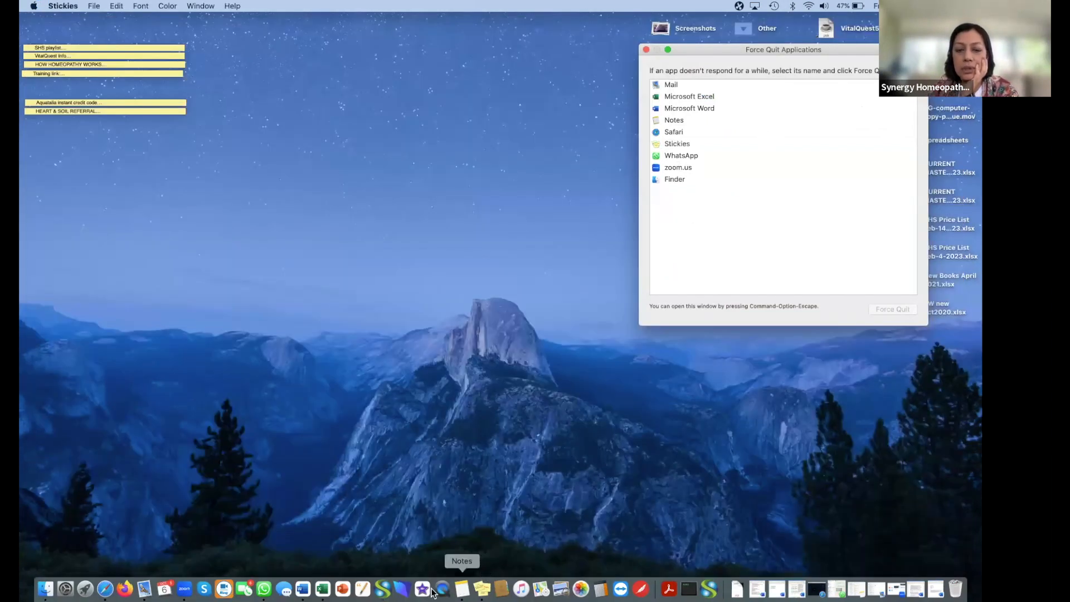
pyautogui.click(384, 589)
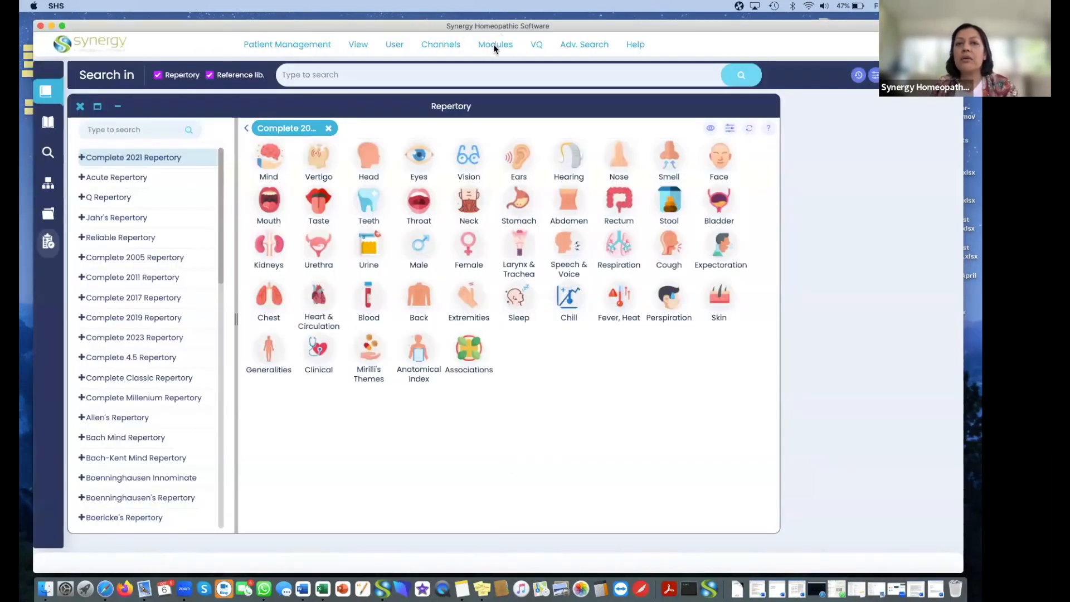
# Open the Vermeulen module, make its window taller and look through the list of plant groups.
pyautogui.click(494, 44)
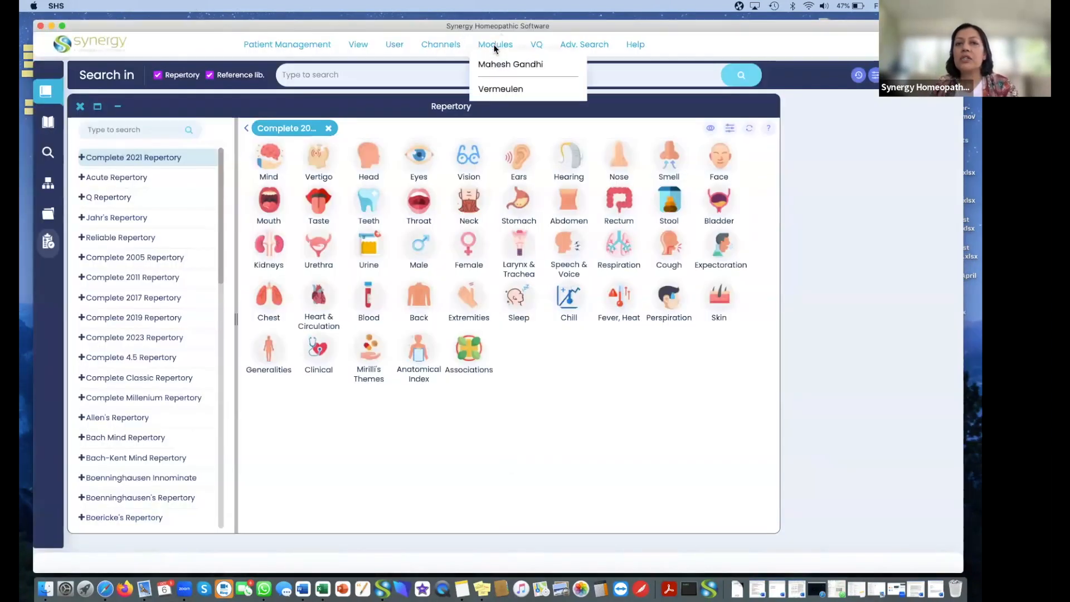
pyautogui.click(493, 92)
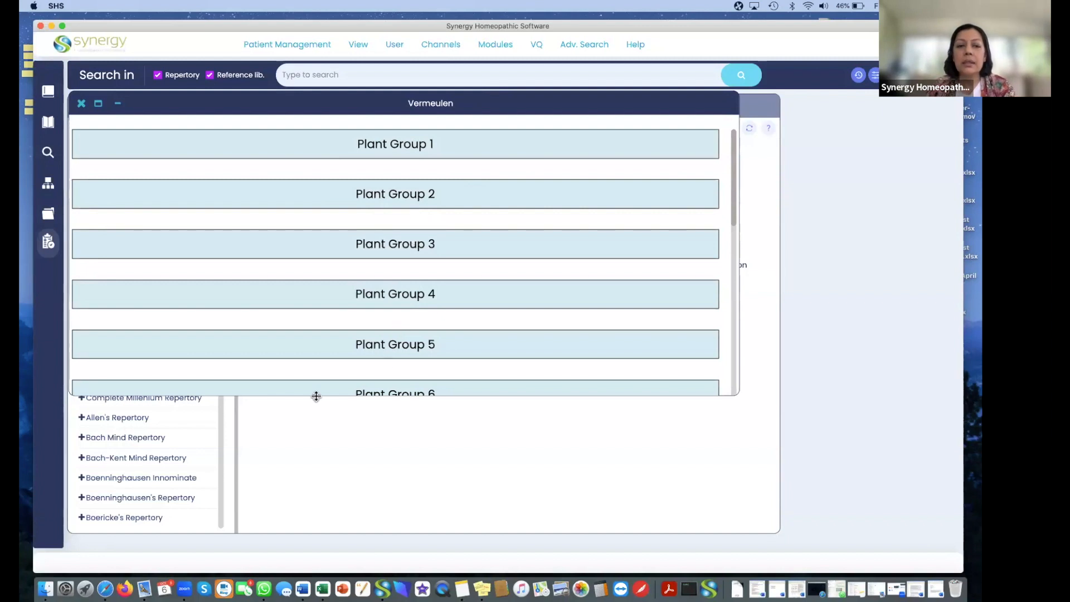
pyautogui.moveTo(316, 396); pyautogui.dragTo(316, 537)
pyautogui.scroll(-2, 394, 456)
pyautogui.scroll(-5, 394, 458)
pyautogui.scroll(7, 394, 458)
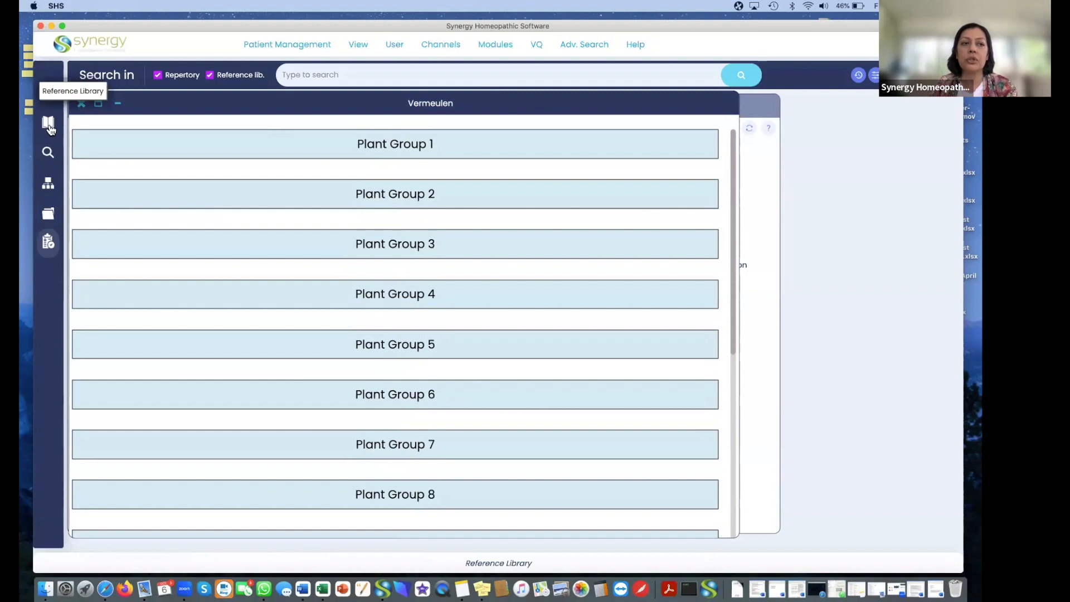
# Search the reference library's books for "verm", look through the Vermeulen titles and minimize the library.
pyautogui.click(49, 126)
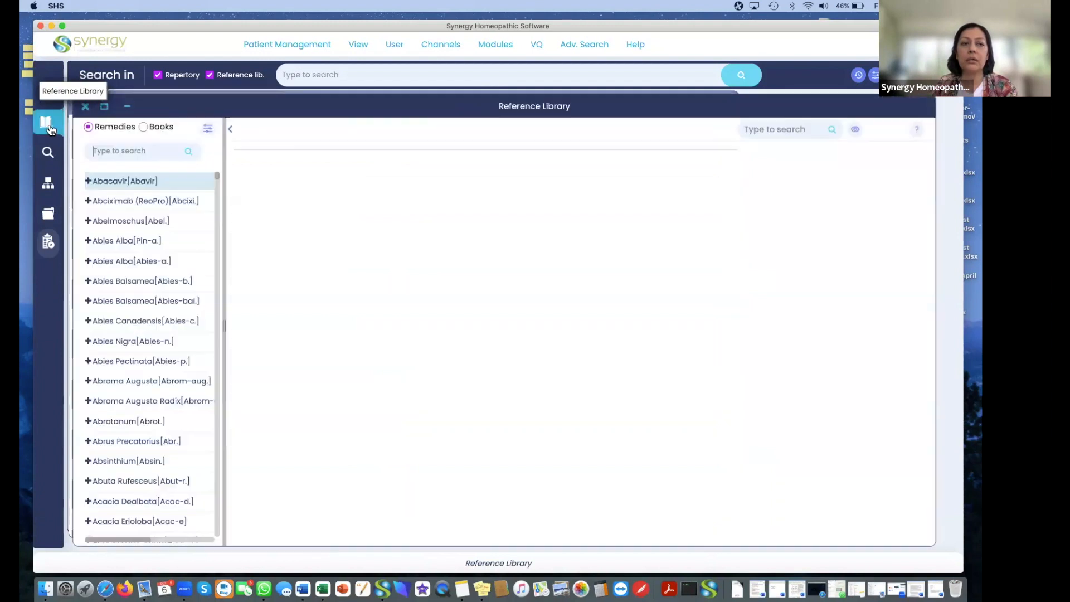
pyautogui.click(143, 127)
pyautogui.click(133, 149)
pyautogui.write('verm')
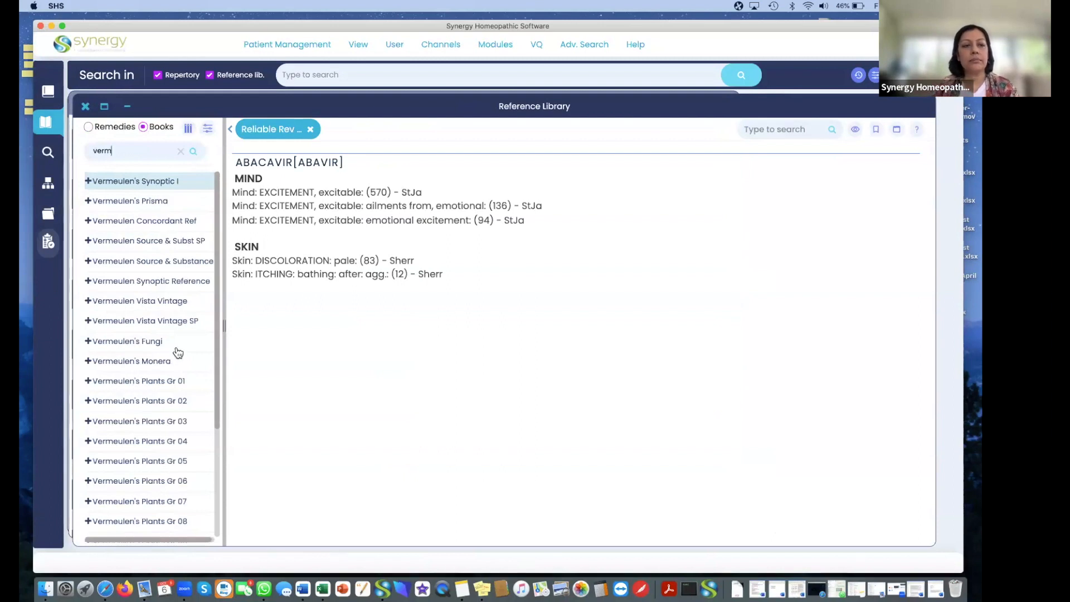
pyautogui.scroll(-1, 164, 393)
pyautogui.scroll(-5, 165, 392)
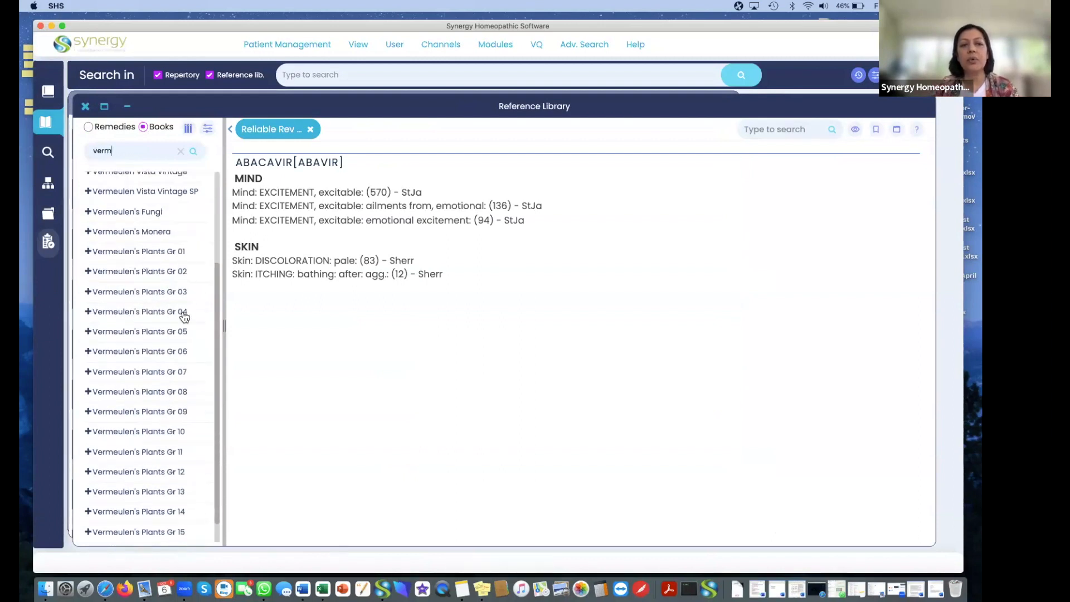
pyautogui.scroll(-1, 188, 463)
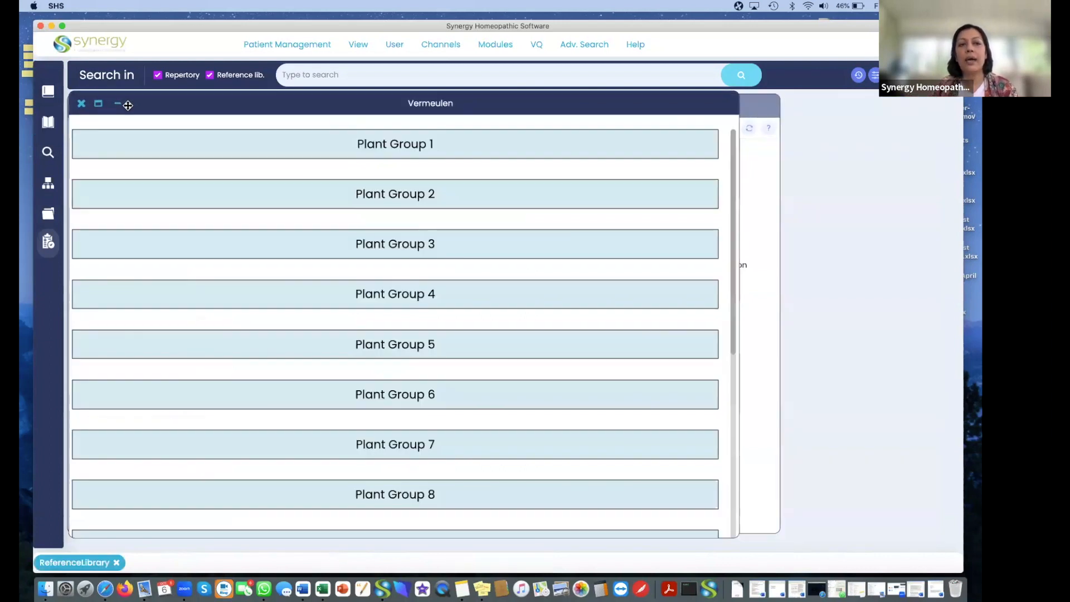
pyautogui.click(127, 107)
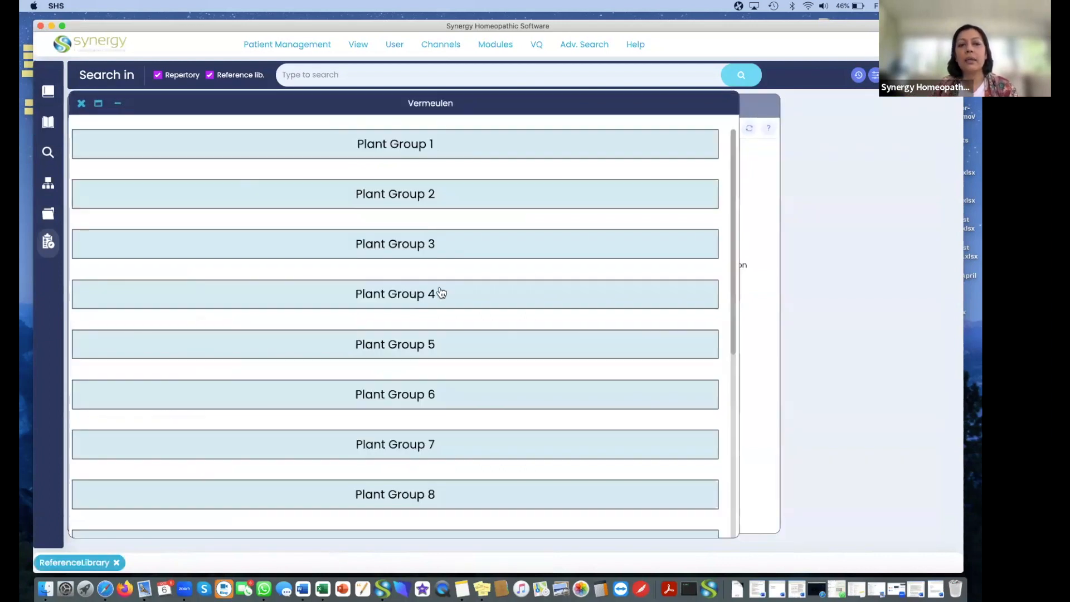
# Open Plant Group 1 in the Vermeulen module and view the Family Anacardiaceae page down to its remedy list.
pyautogui.click(414, 146)
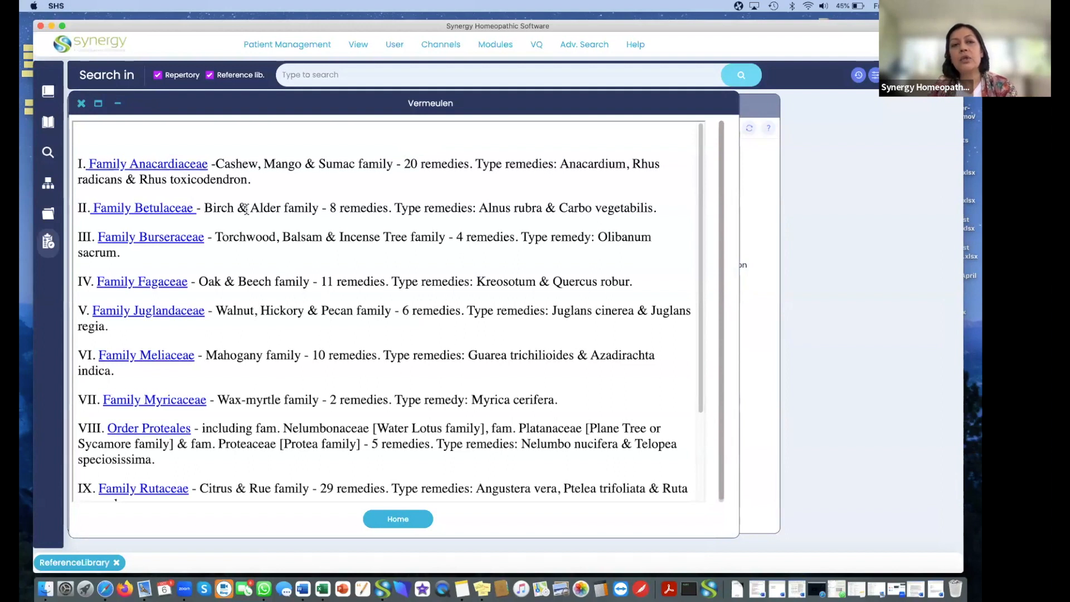
pyautogui.scroll(-5, 416, 395)
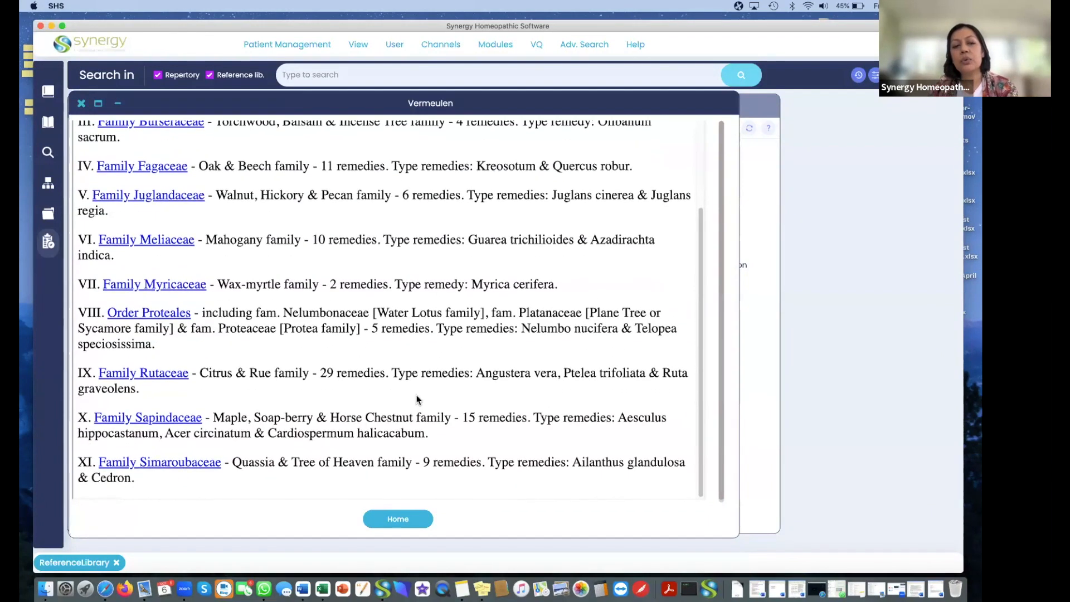
pyautogui.scroll(5, 417, 399)
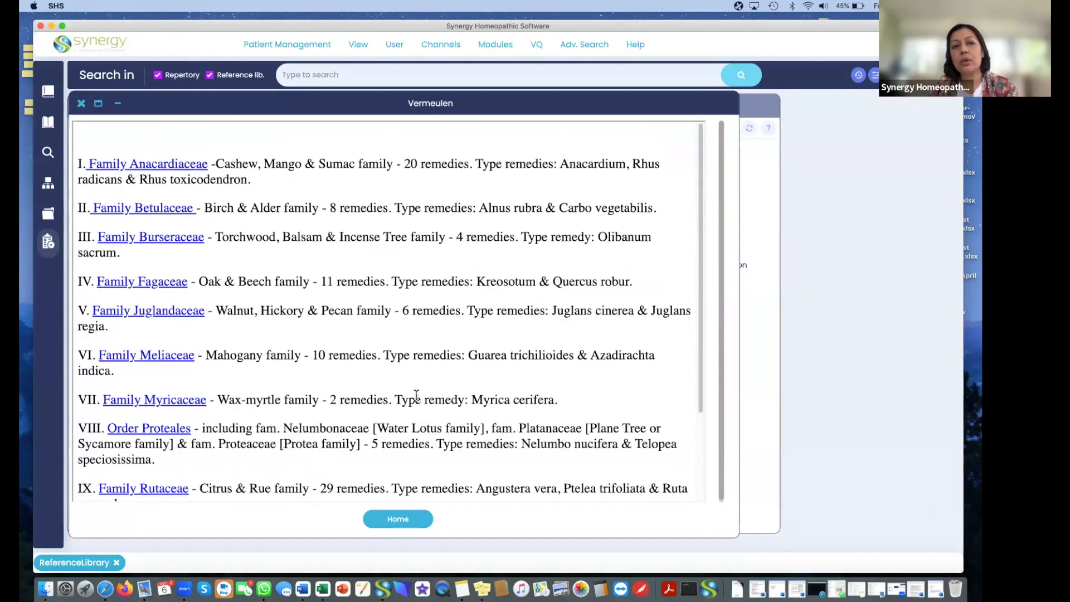
pyautogui.click(175, 164)
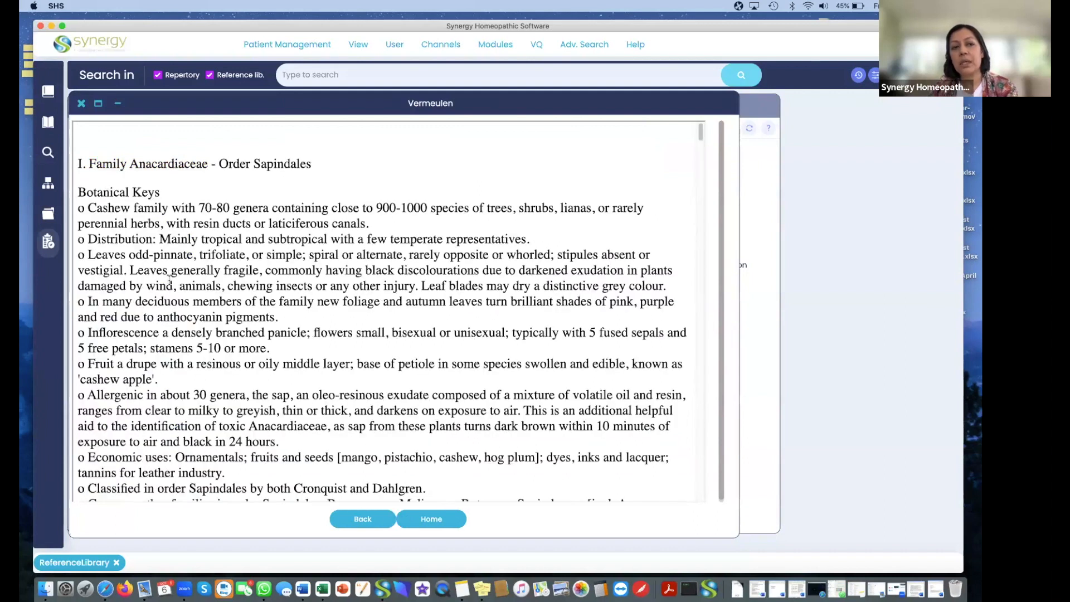
pyautogui.scroll(-4, 170, 278)
pyautogui.scroll(-6, 170, 315)
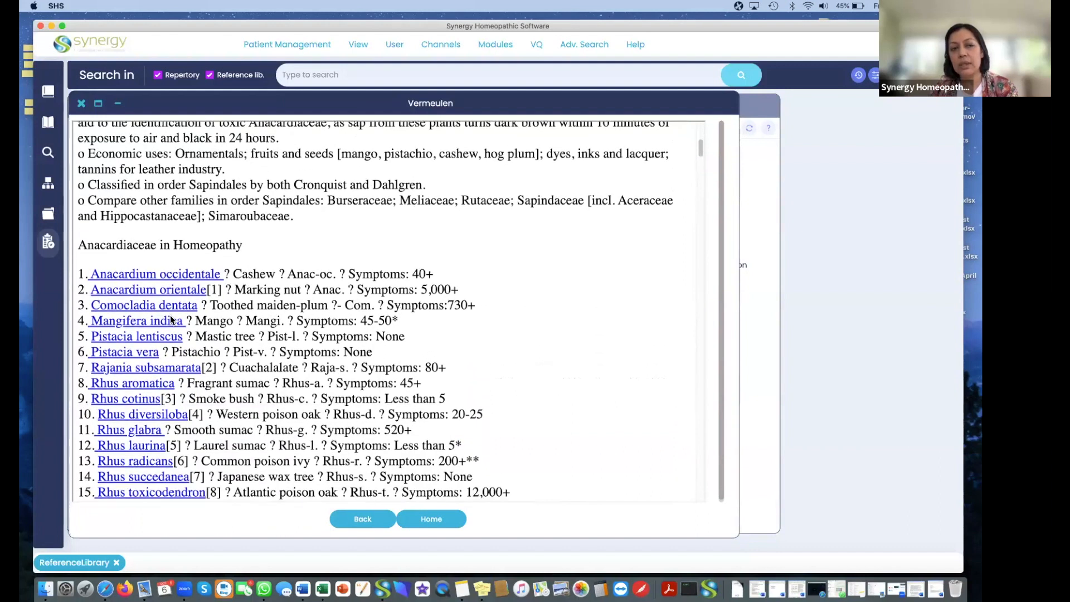
pyautogui.scroll(-1, 171, 320)
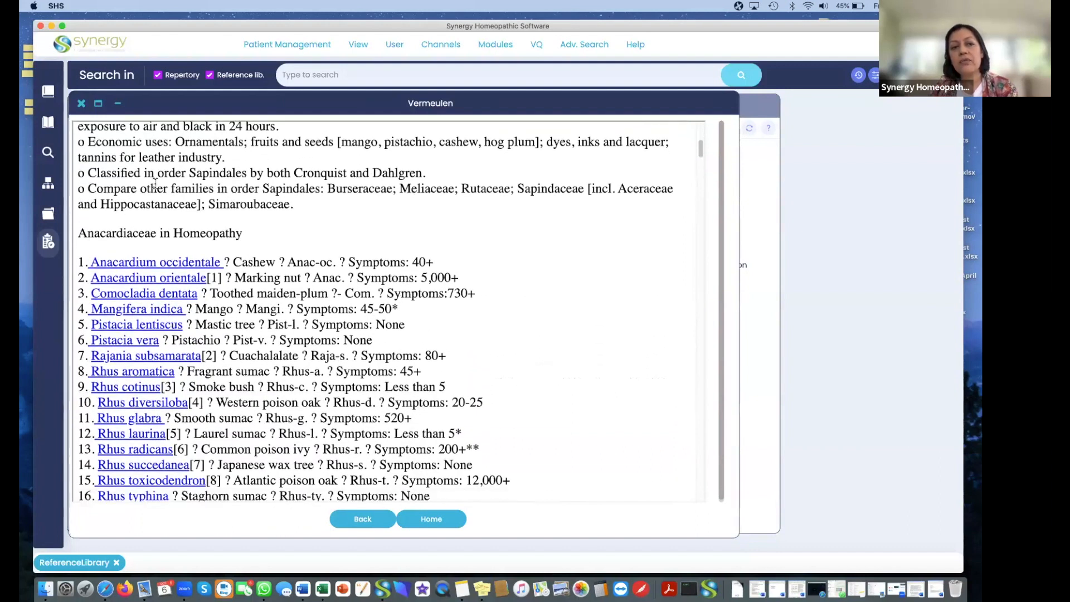
# Read the Anacardium occidentale entry, return to the start of the family page and close the Vermeulen module.
pyautogui.click(137, 266)
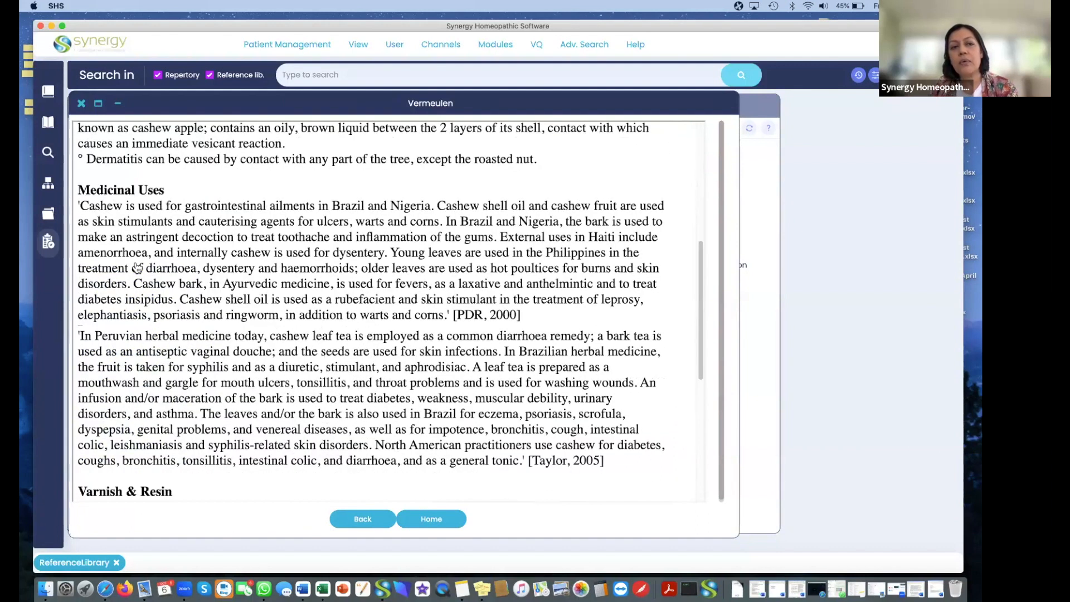
pyautogui.scroll(5, 136, 262)
pyautogui.scroll(-10, 137, 264)
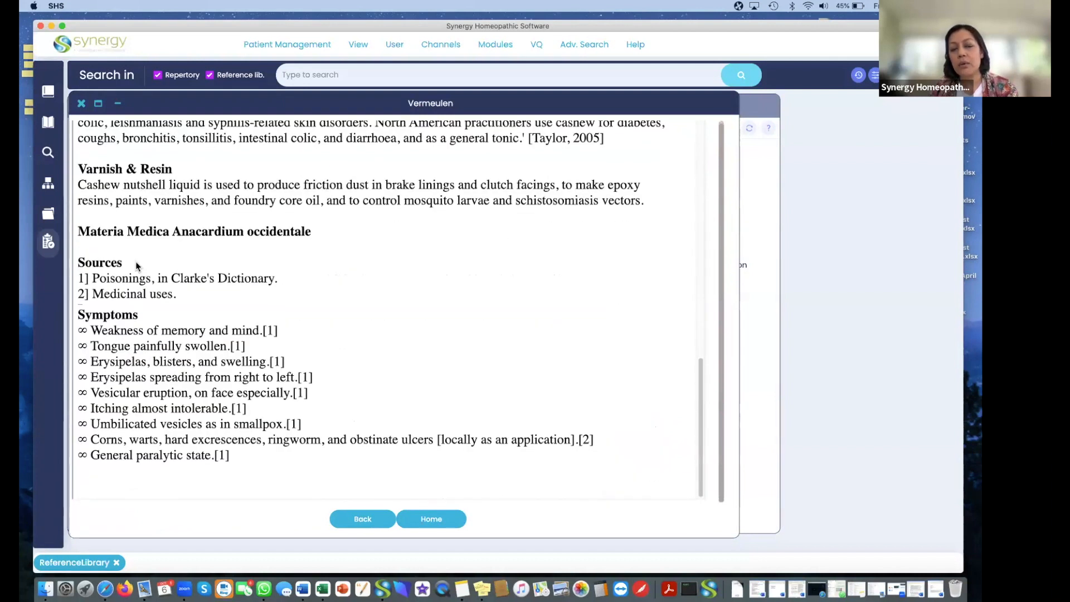
pyautogui.click(365, 520)
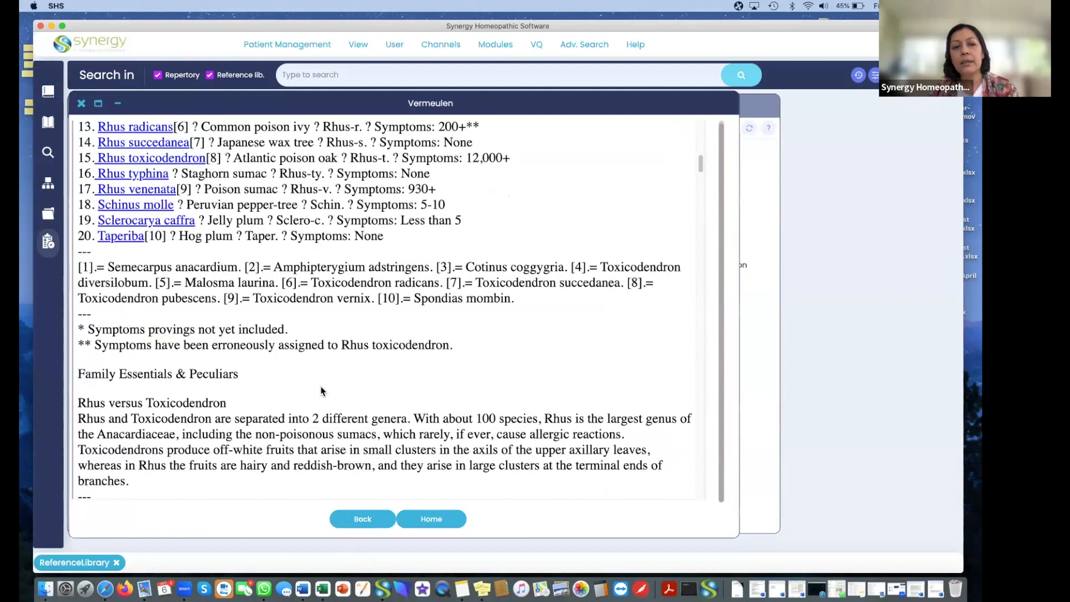
pyautogui.scroll(10, 321, 386)
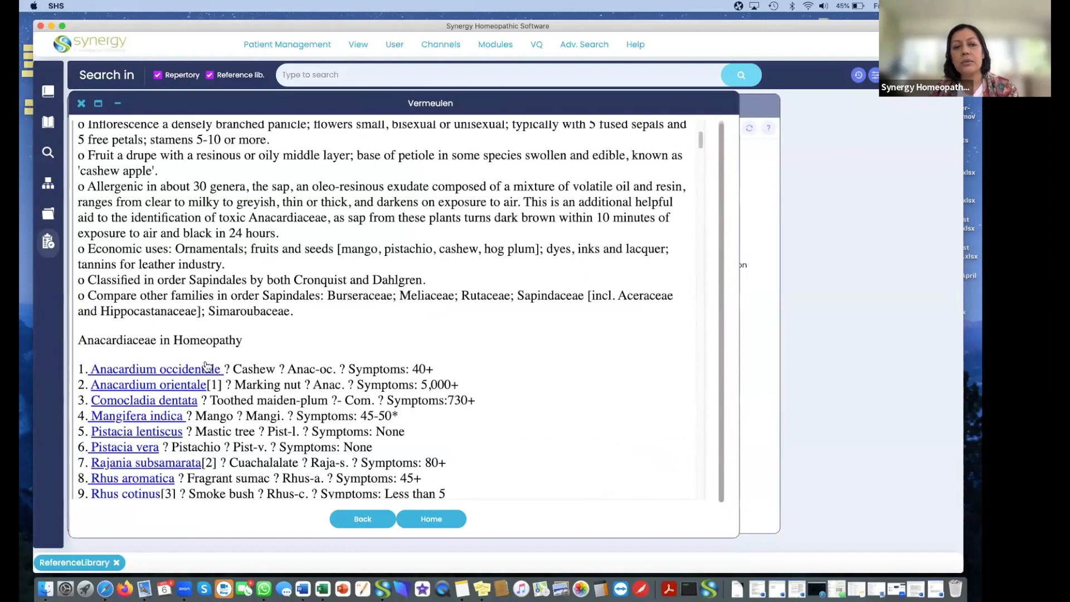
pyautogui.scroll(4, 226, 372)
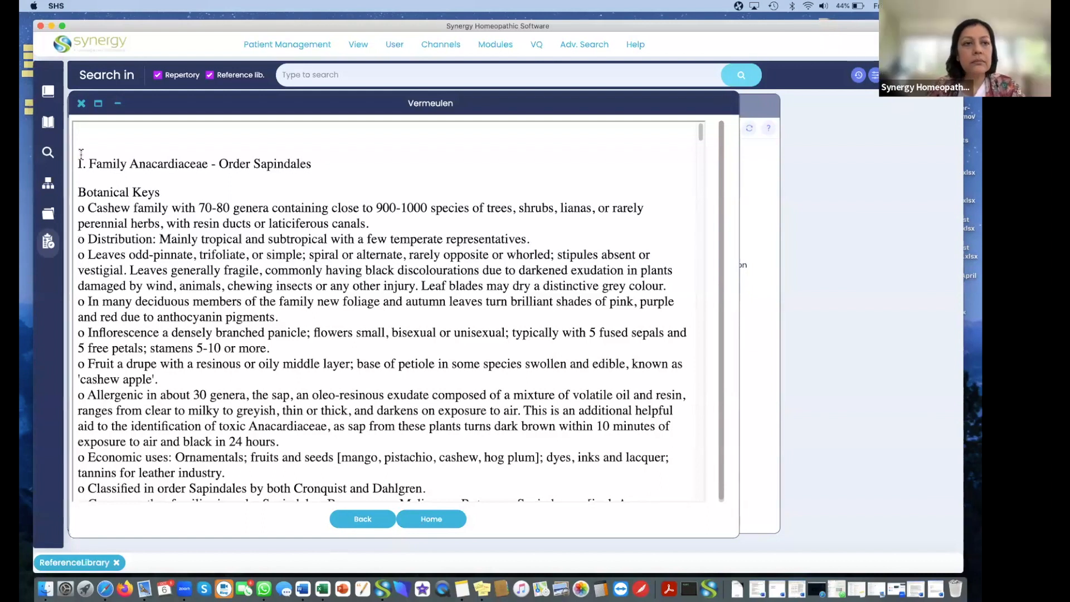
pyautogui.click(81, 104)
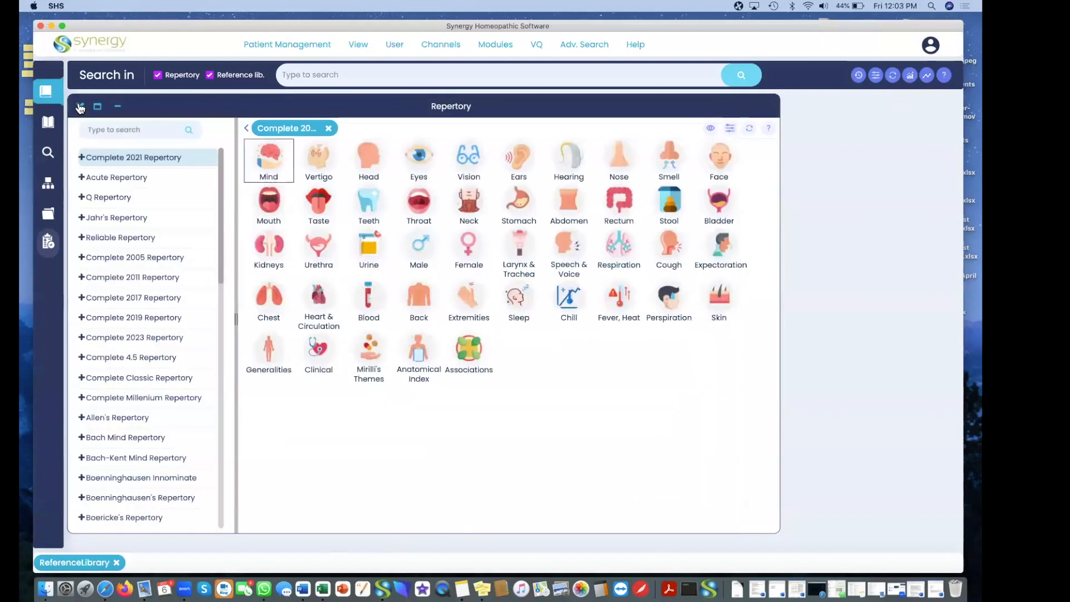
# Search the repertories and reference library for "vomiting 2 spasmodic".
pyautogui.click(340, 74)
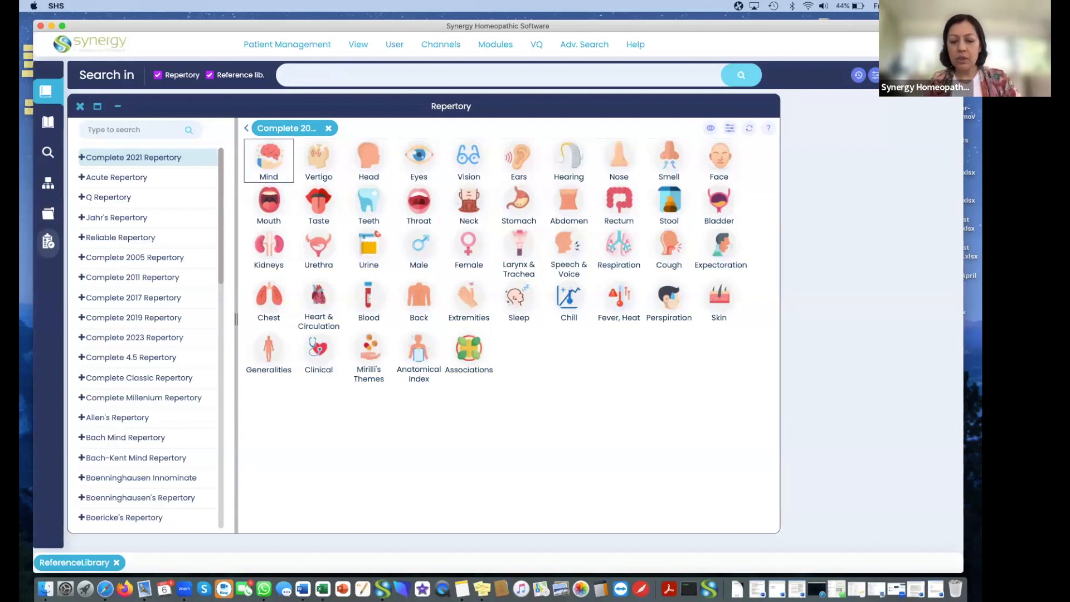
pyautogui.write('vomiting')
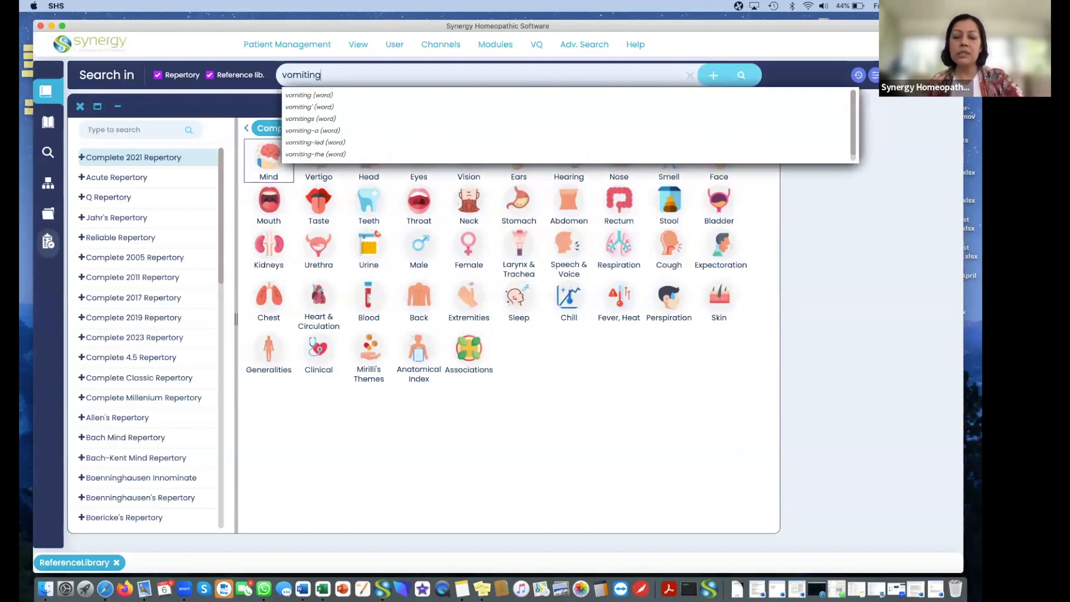
pyautogui.write('2')
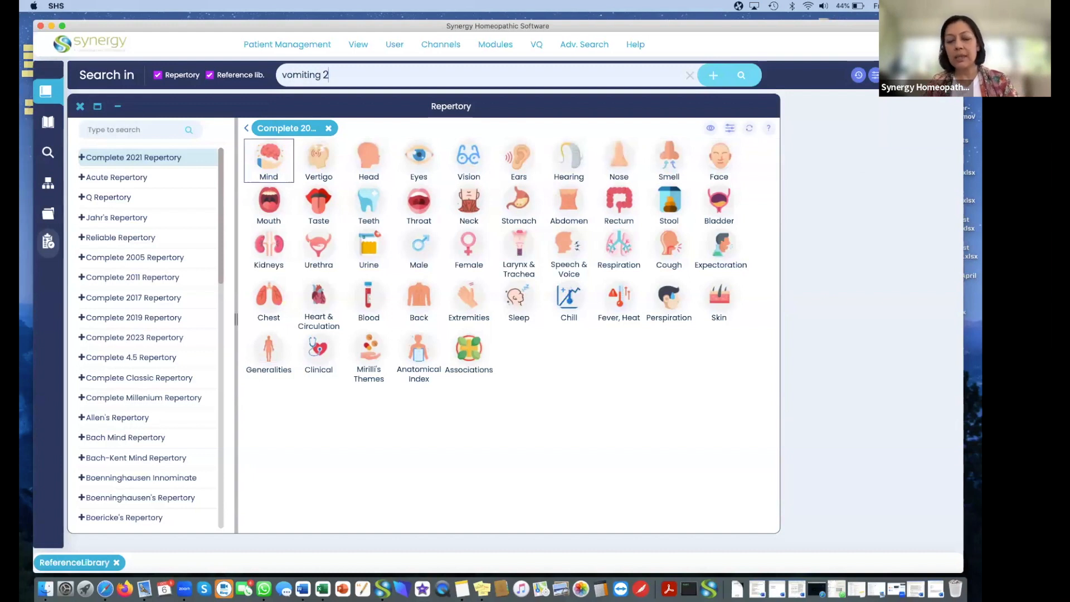
pyautogui.write('spa')
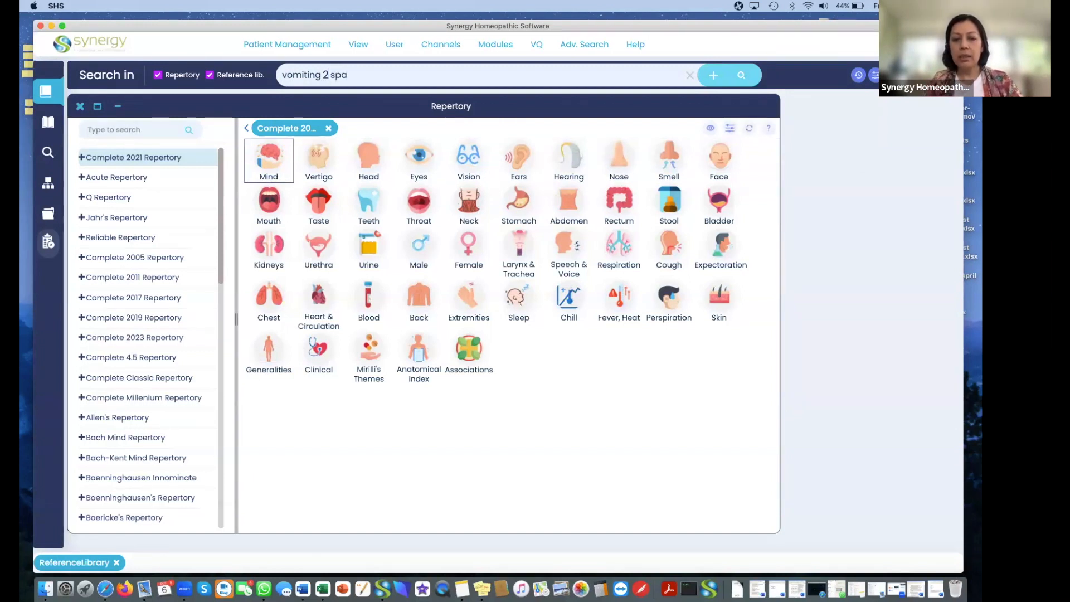
pyautogui.write('smodic')
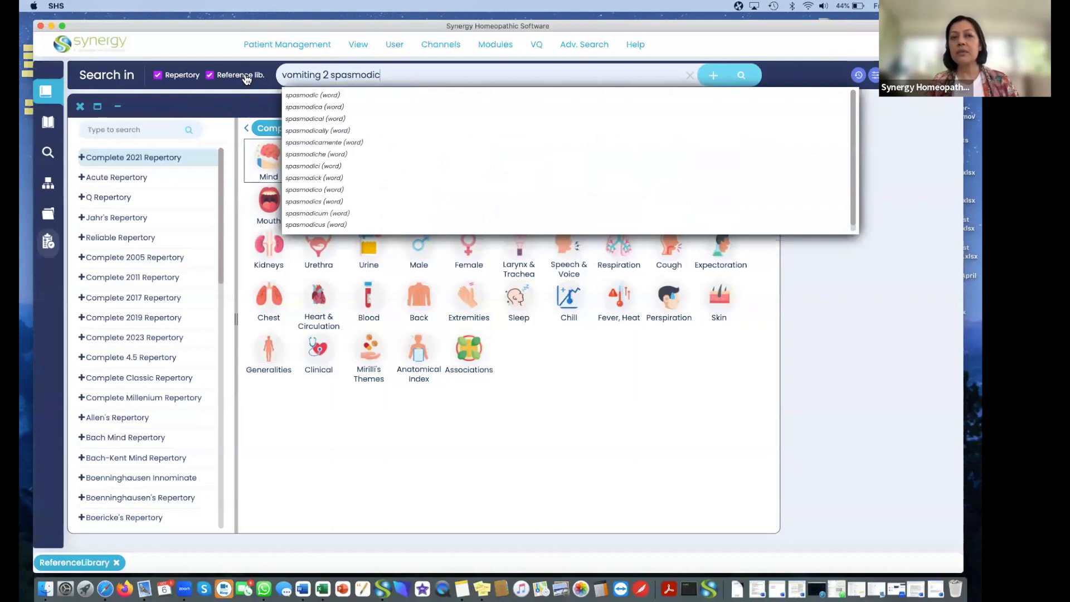
pyautogui.press('Return')
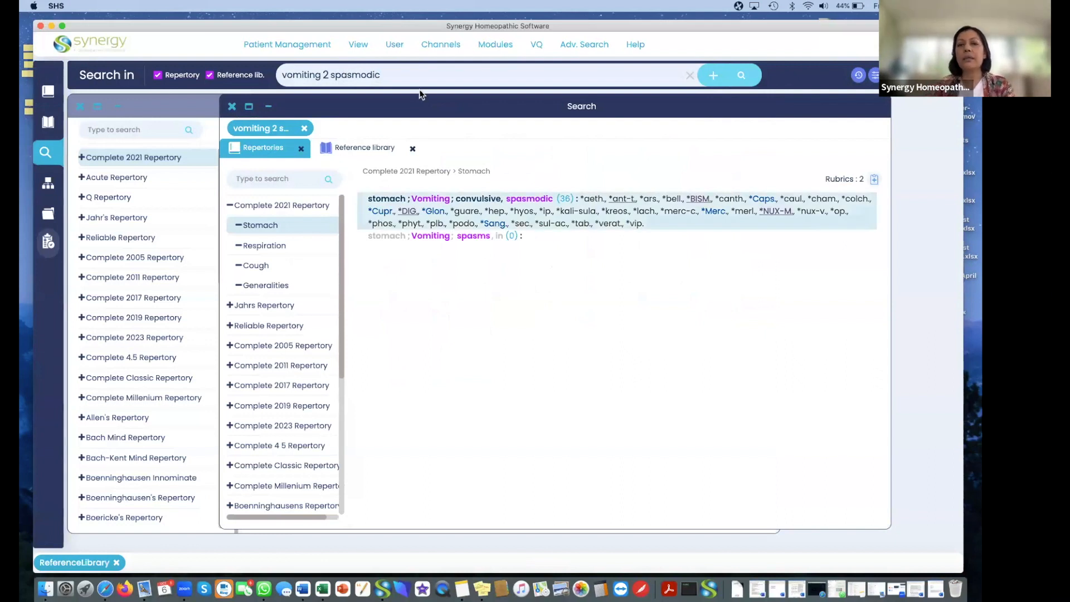
# View the Complete 2021 results for Respiration, Cough and Generalities, and the search's reference library results.
pyautogui.click(276, 246)
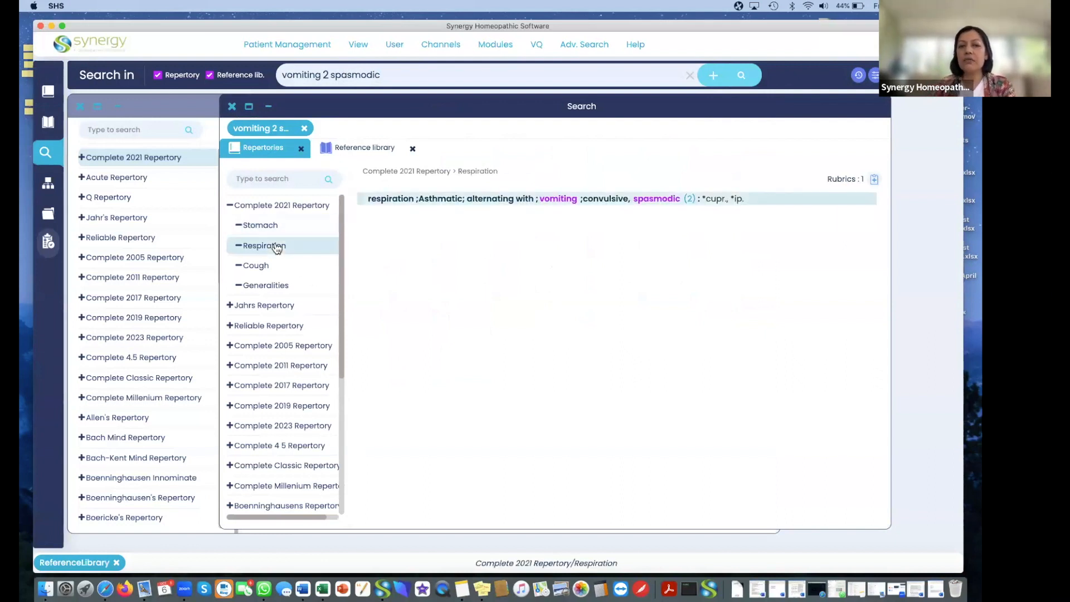
pyautogui.click(262, 265)
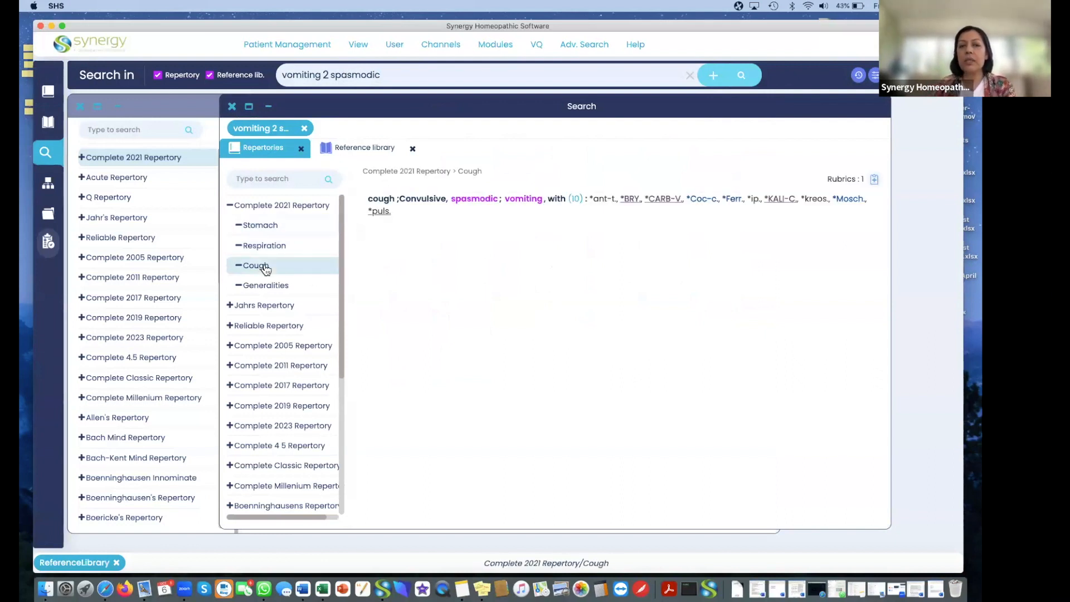
pyautogui.click(266, 285)
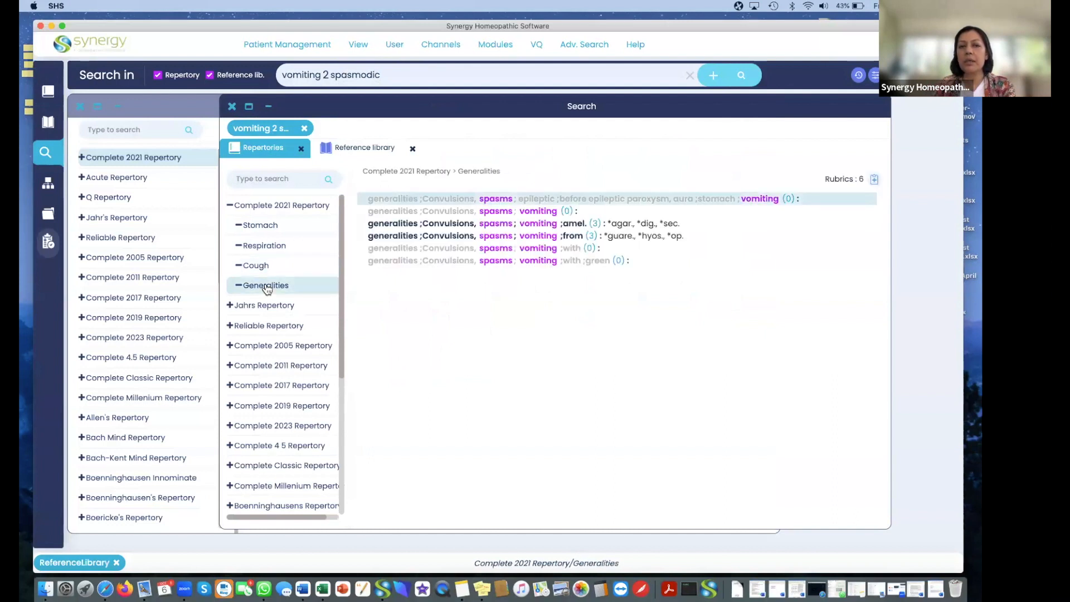
pyautogui.click(381, 147)
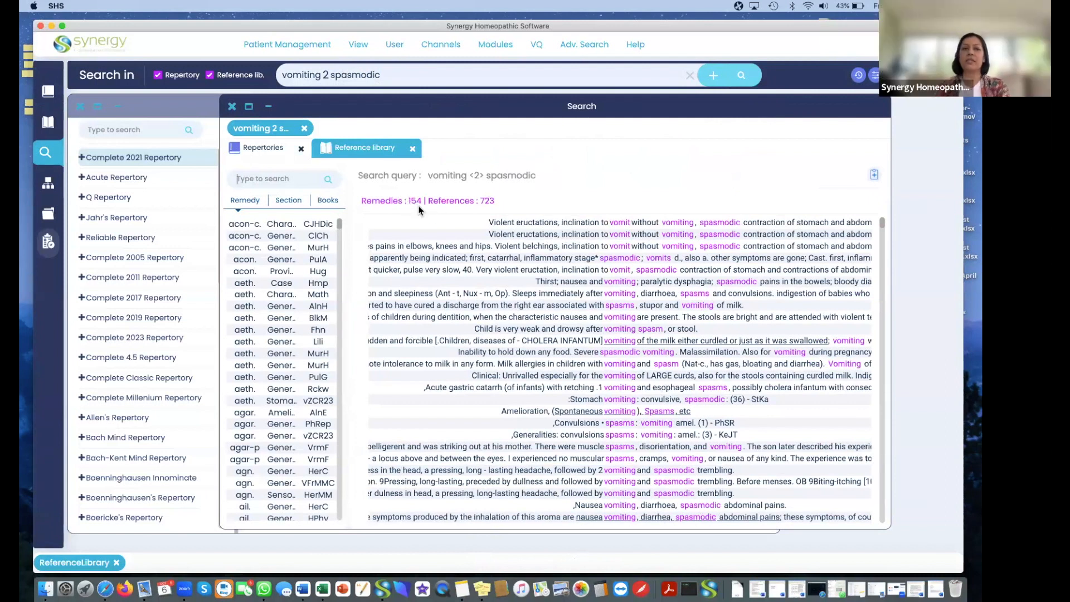
# Shorten the search query to the single word "vomiting".
pyautogui.tripleClick(392, 75)
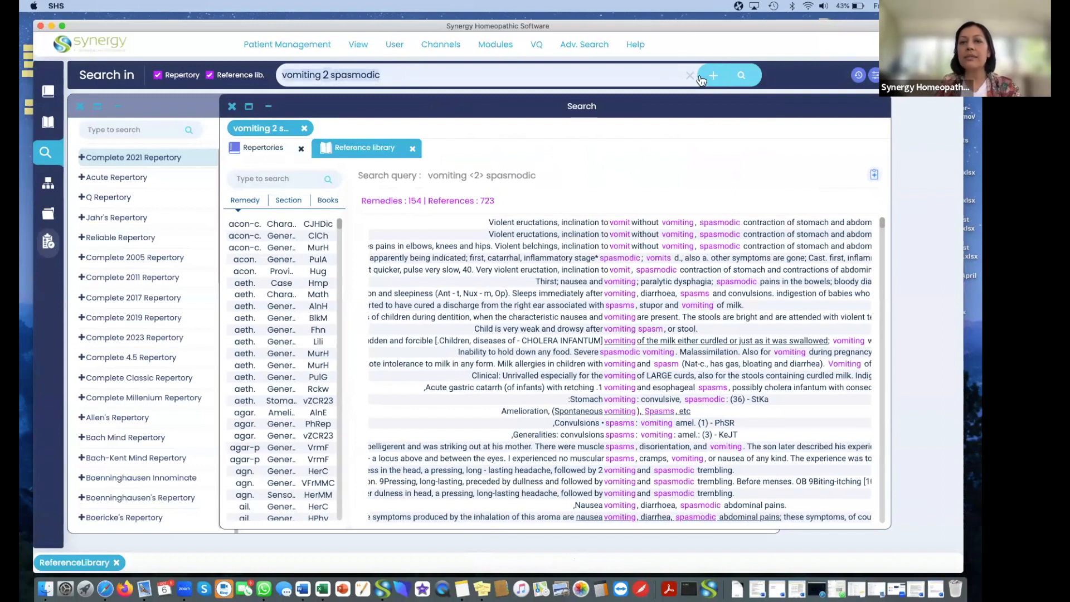
pyautogui.click(618, 75)
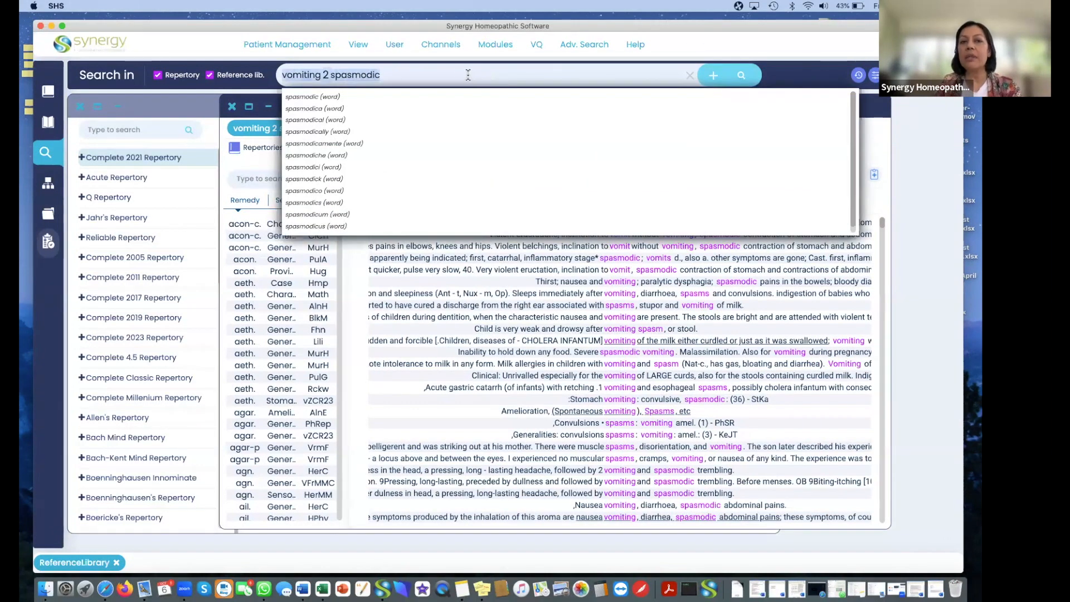
pyautogui.press('Right')
pyautogui.press('BackSpace')
pyautogui.press('BackSpace')
pyautogui.press('BackSpace')
pyautogui.press('BackSpace')
pyautogui.press('BackSpace')
pyautogui.press('BackSpace')
pyautogui.press('BackSpace')
pyautogui.press('BackSpace')
pyautogui.press('BackSpace')
pyautogui.press('BackSpace')
pyautogui.press('BackSpace')
pyautogui.press('BackSpace')
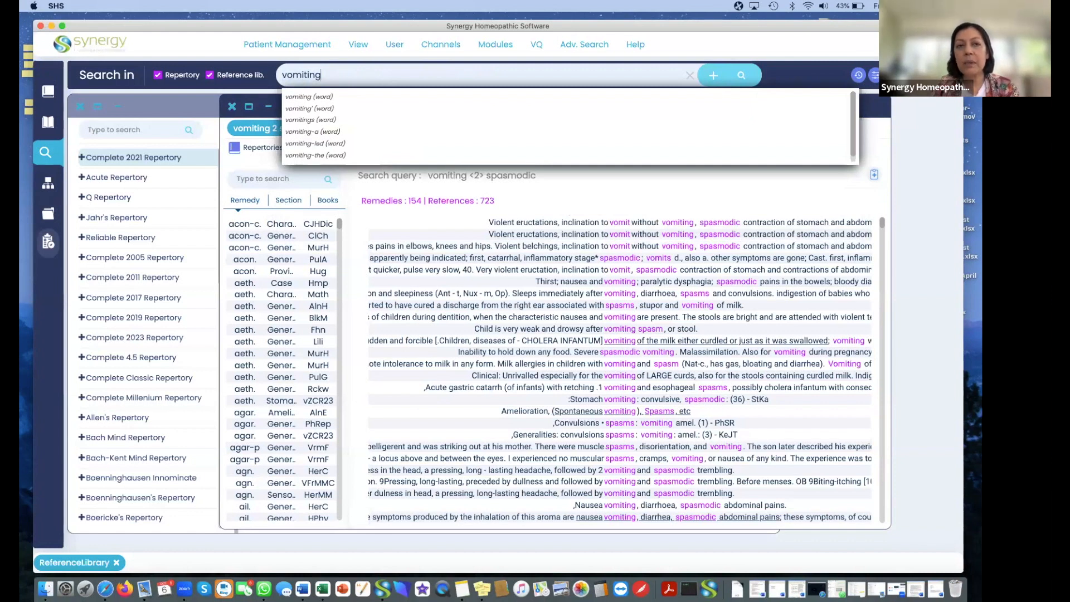
pyautogui.press('Return')
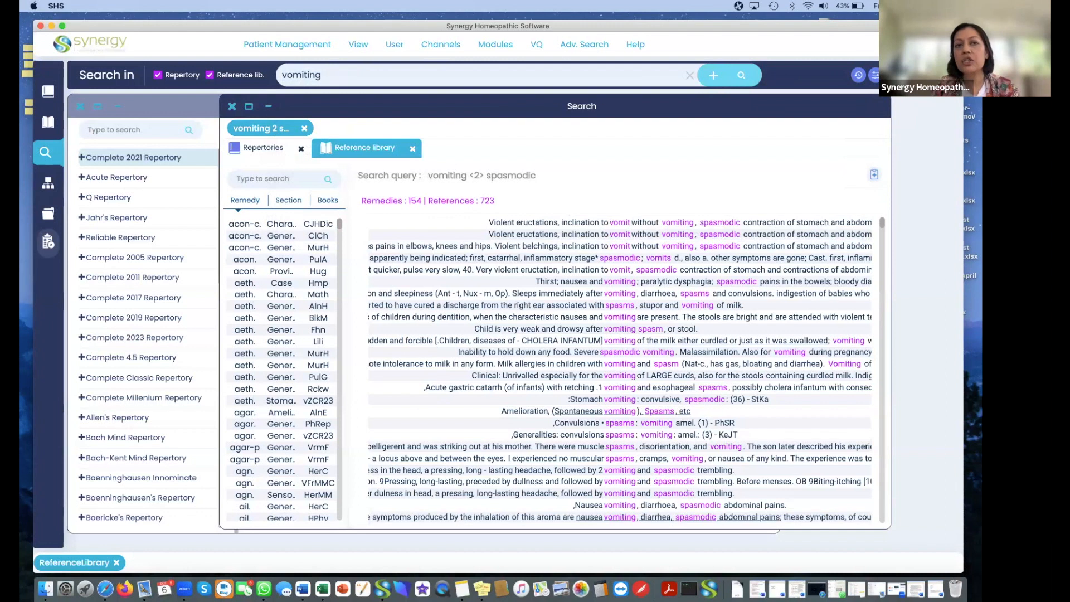
# Try the proximity operators SEN, PARA and SEC in turn after "vomiting" in the search query.
pyautogui.write('SEN')
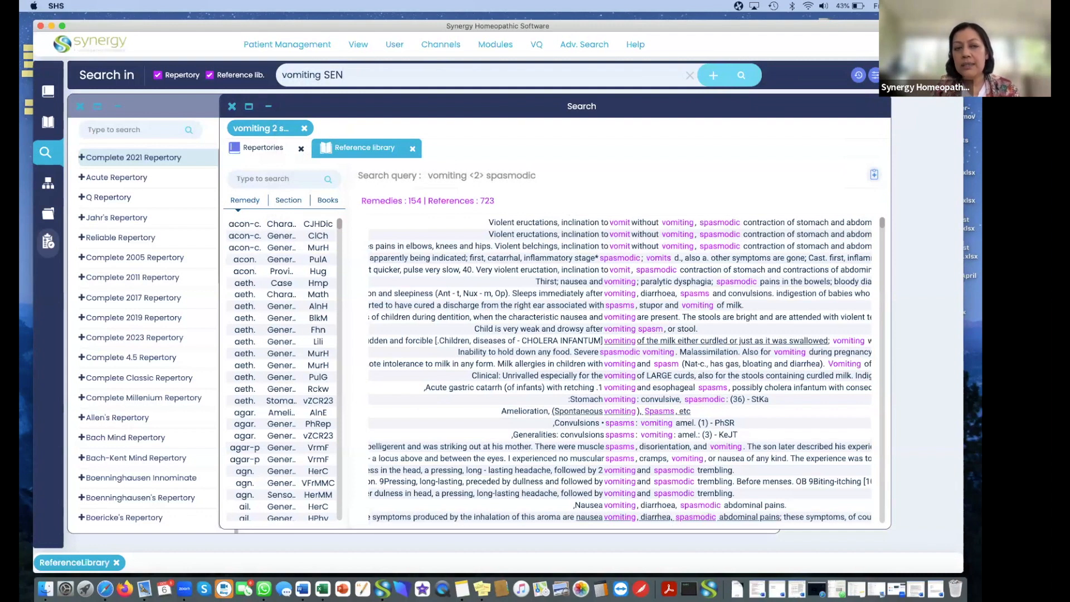
pyautogui.press('BackSpace')
pyautogui.press('BackSpace')
pyautogui.press('BackSpace')
pyautogui.write('PARA')
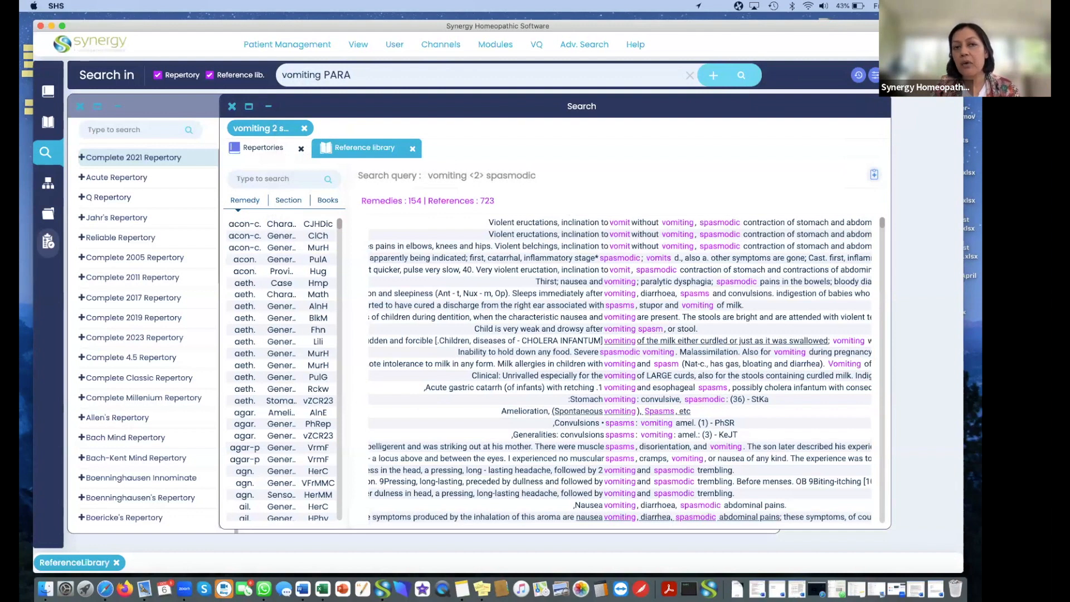
pyautogui.press('BackSpace')
pyautogui.press('BackSpace')
pyautogui.press('BackSpace')
pyautogui.press('BackSpace')
pyautogui.write('SEC')
pyautogui.press('BackSpace')
pyautogui.press('BackSpace')
pyautogui.press('BackSpace')
# Extend the search query to "vomiting REM cons" and clear it without running the search.
pyautogui.write('REM')
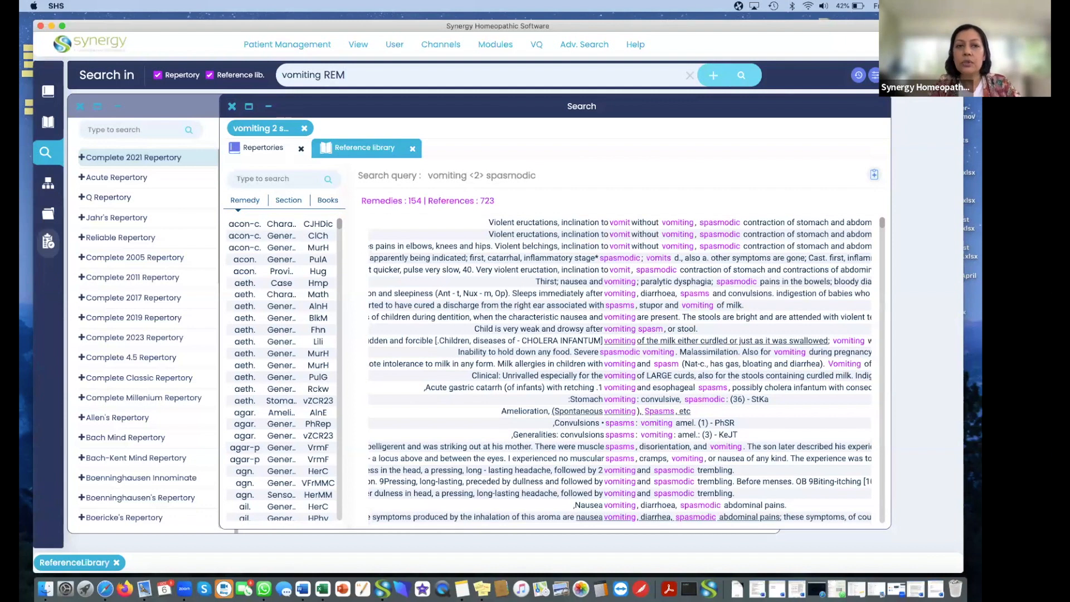
pyautogui.write('cons')
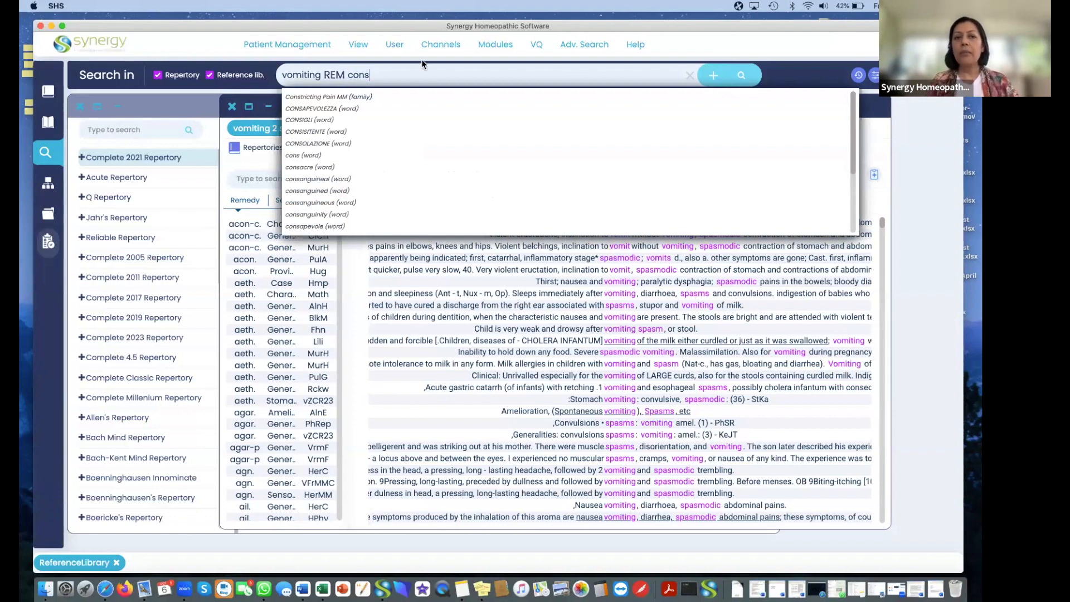
pyautogui.click(691, 77)
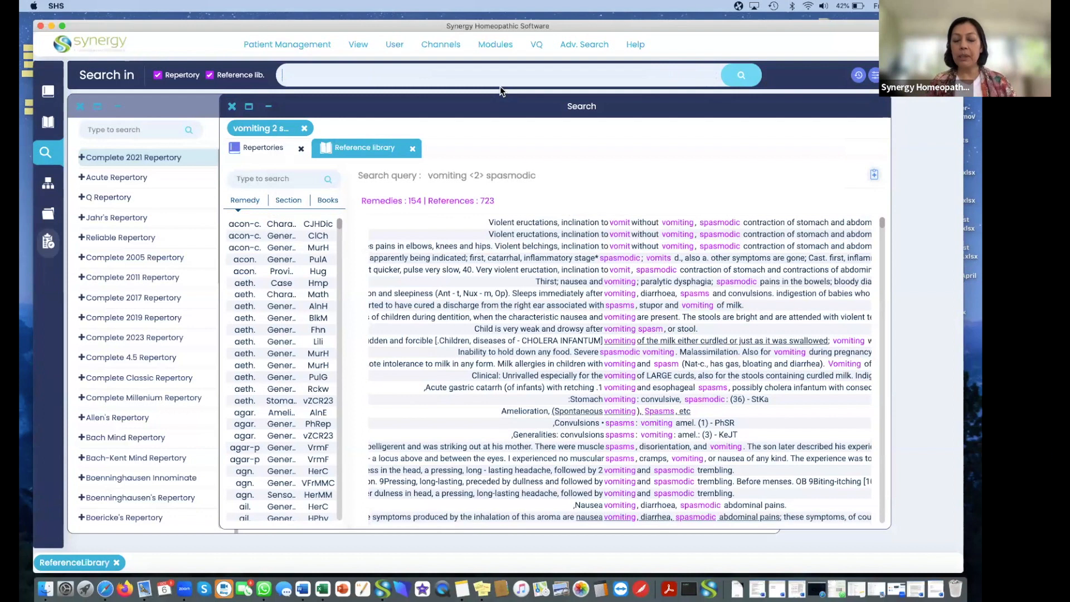
# Search the repertories and reference library for the remedy "puls." combined with the word "weeping".
pyautogui.write('puls.')
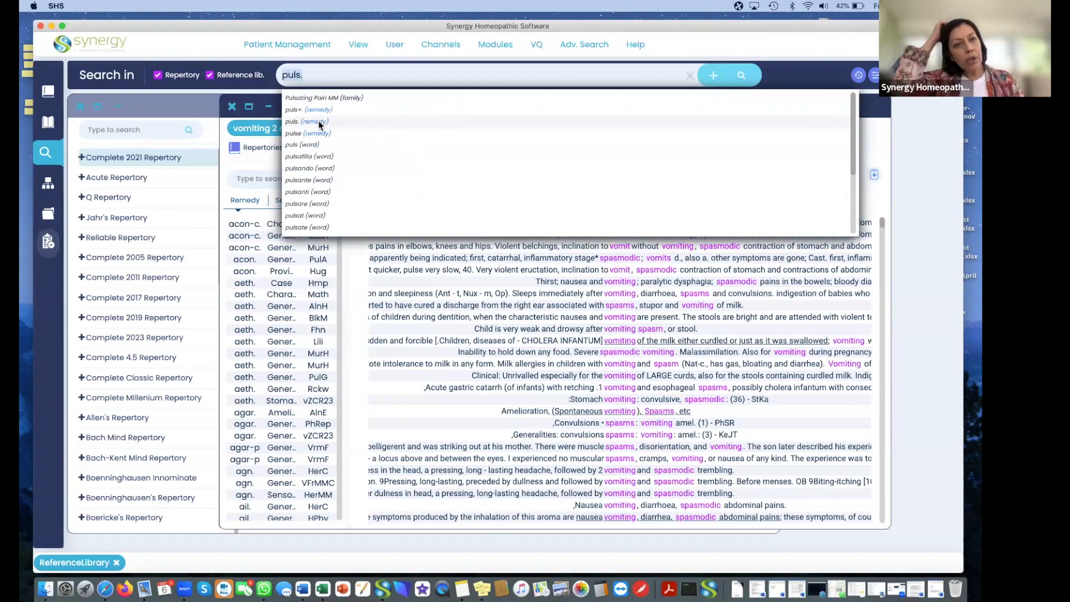
pyautogui.click(318, 121)
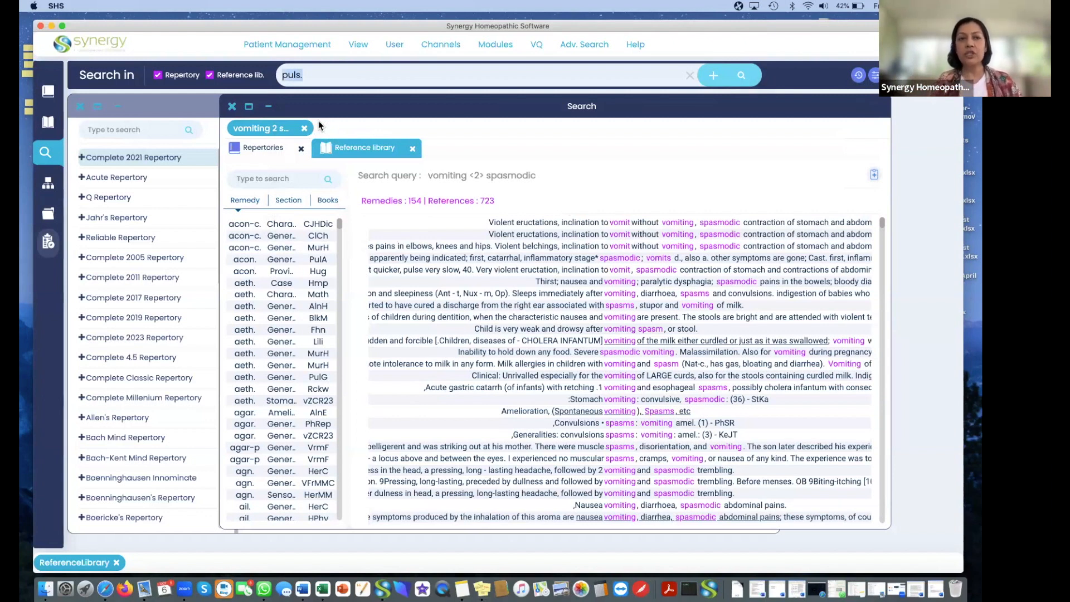
pyautogui.press('BackSpace')
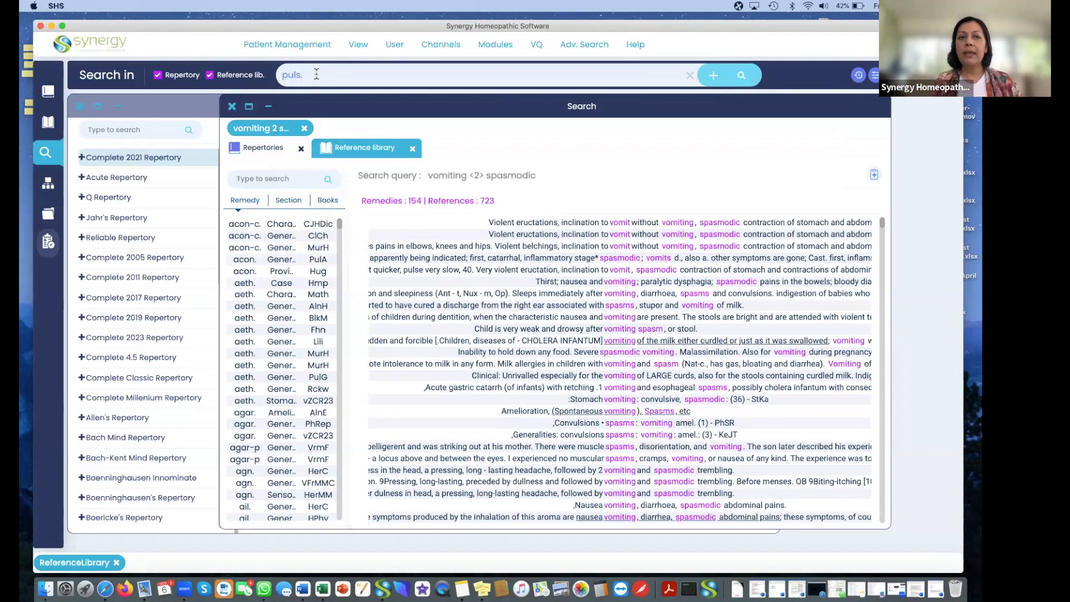
pyautogui.write(',')
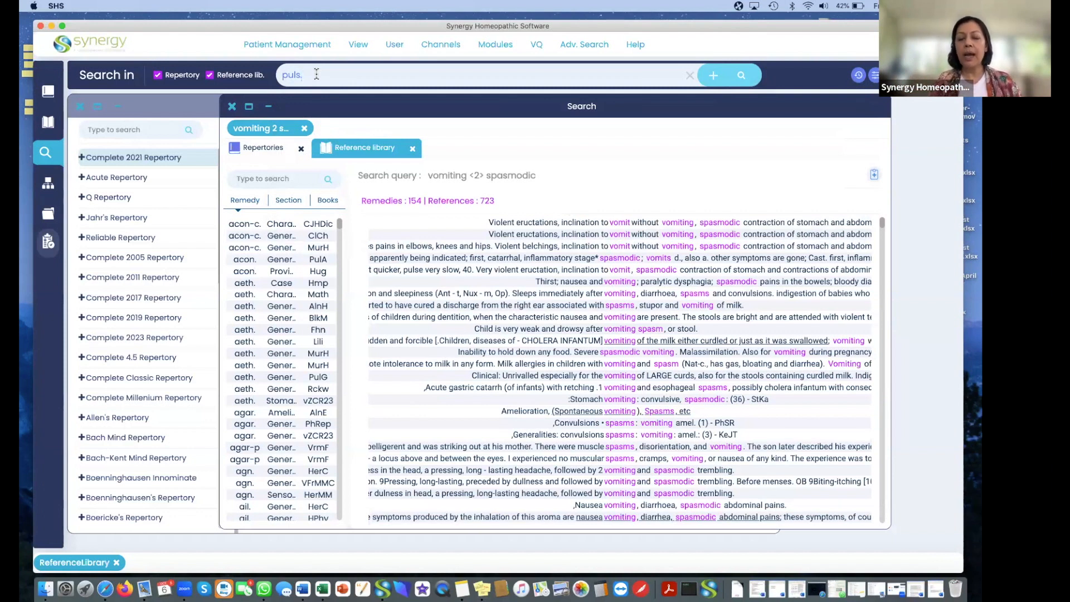
pyautogui.write(' weeping')
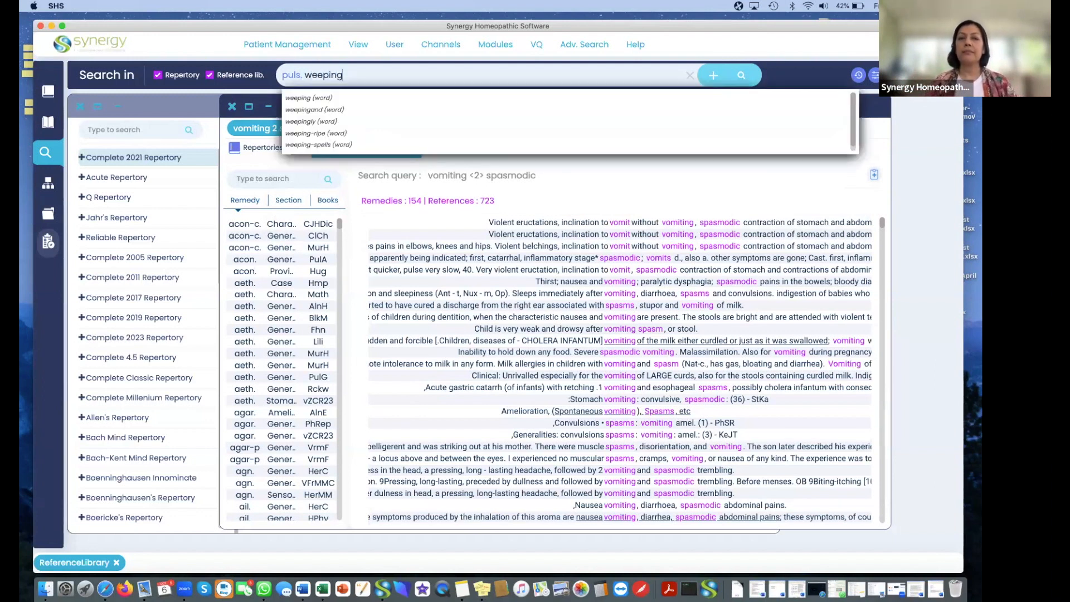
pyautogui.press('Return')
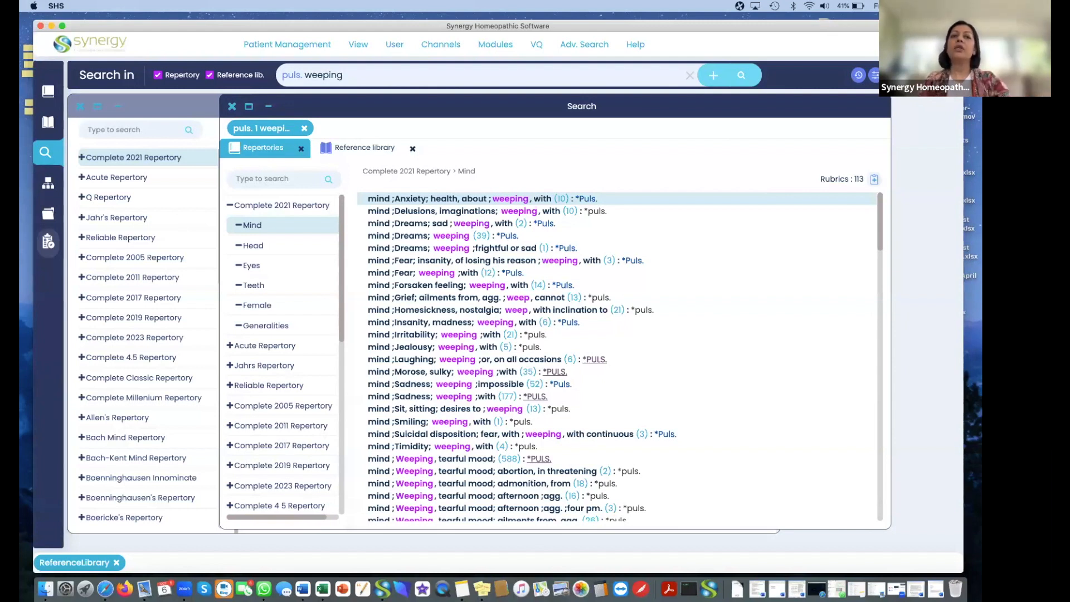
# Replace the search query with the Mind section combined with the word "contrary".
pyautogui.click(690, 74)
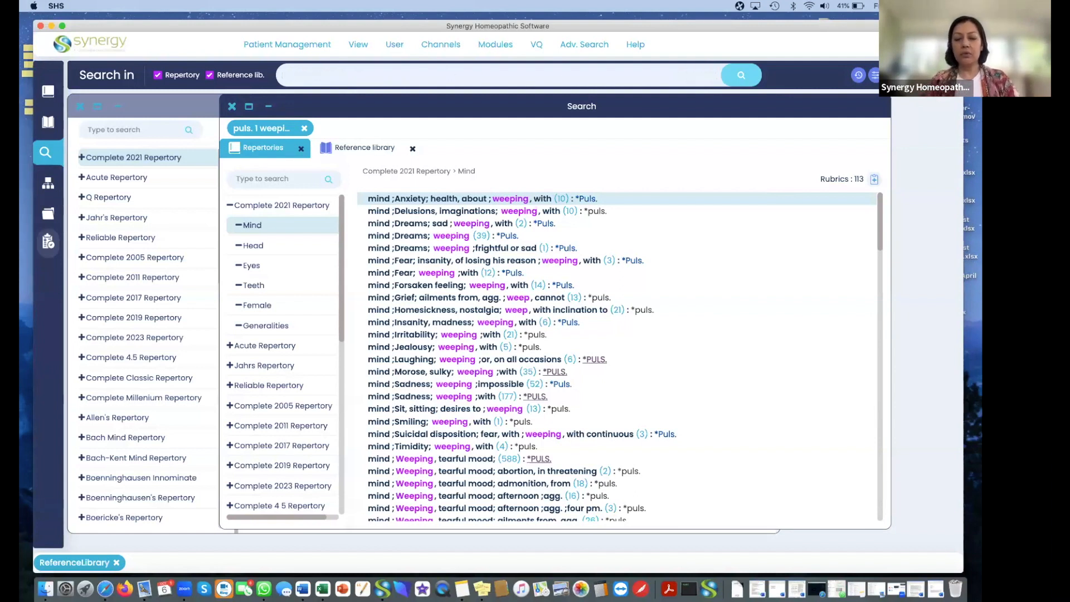
pyautogui.write('mind')
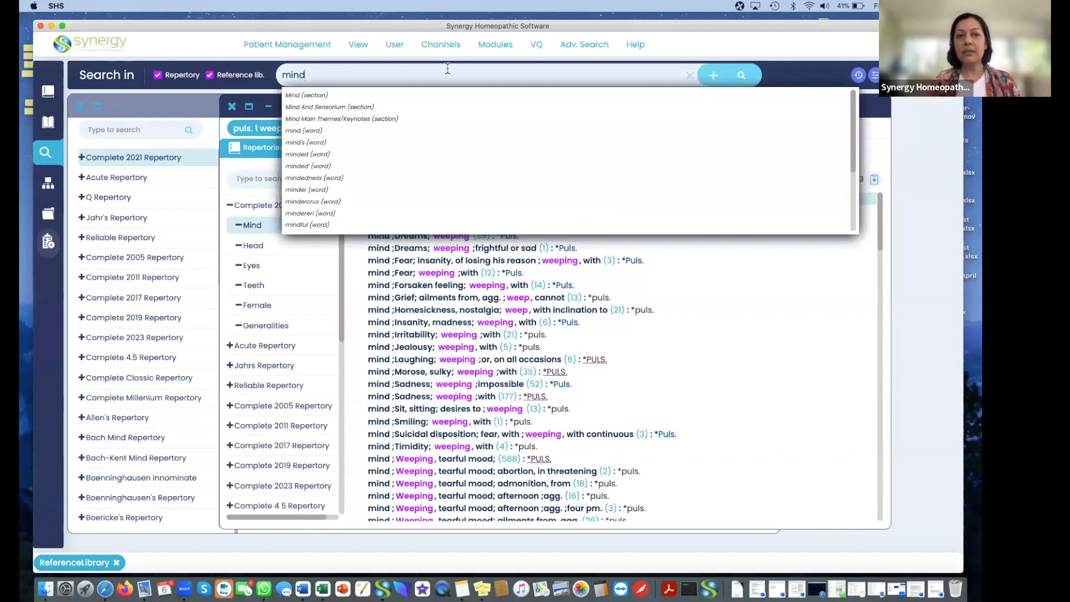
pyautogui.click(316, 96)
pyautogui.click(329, 73)
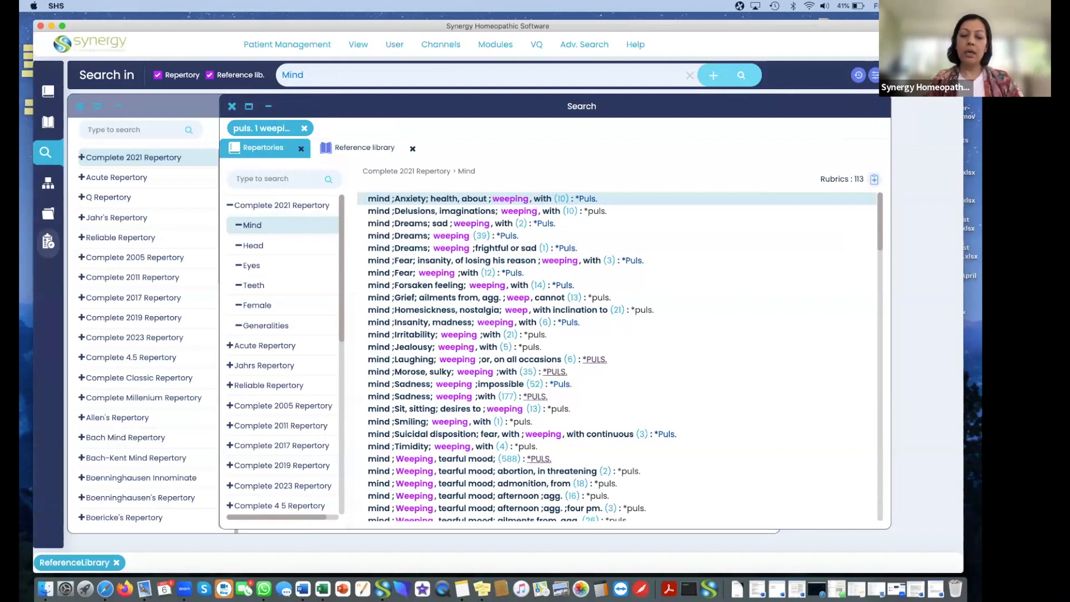
pyautogui.write('contr')
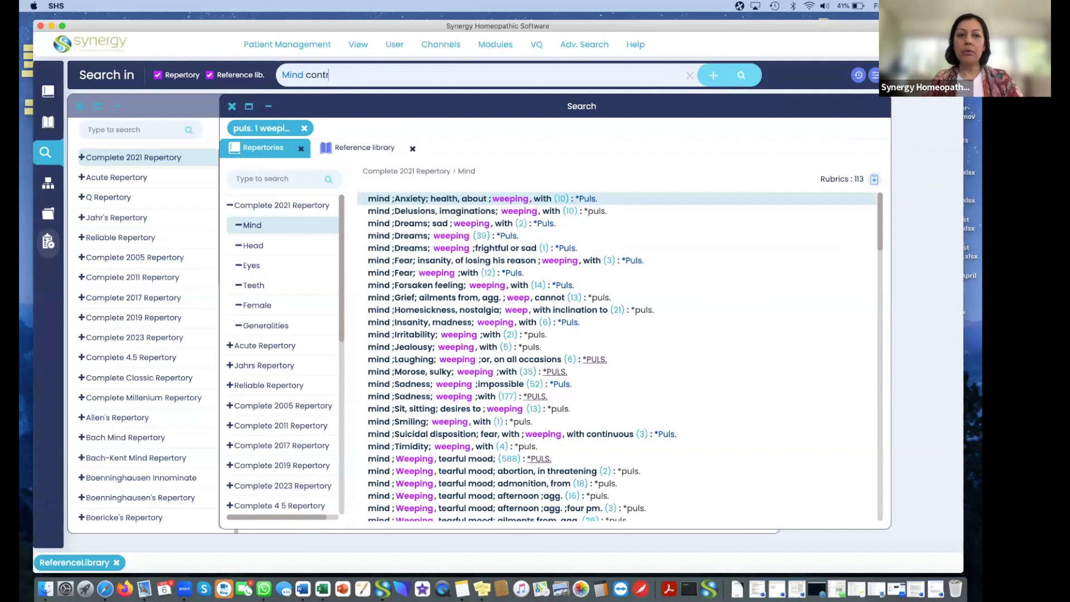
pyautogui.write('ary')
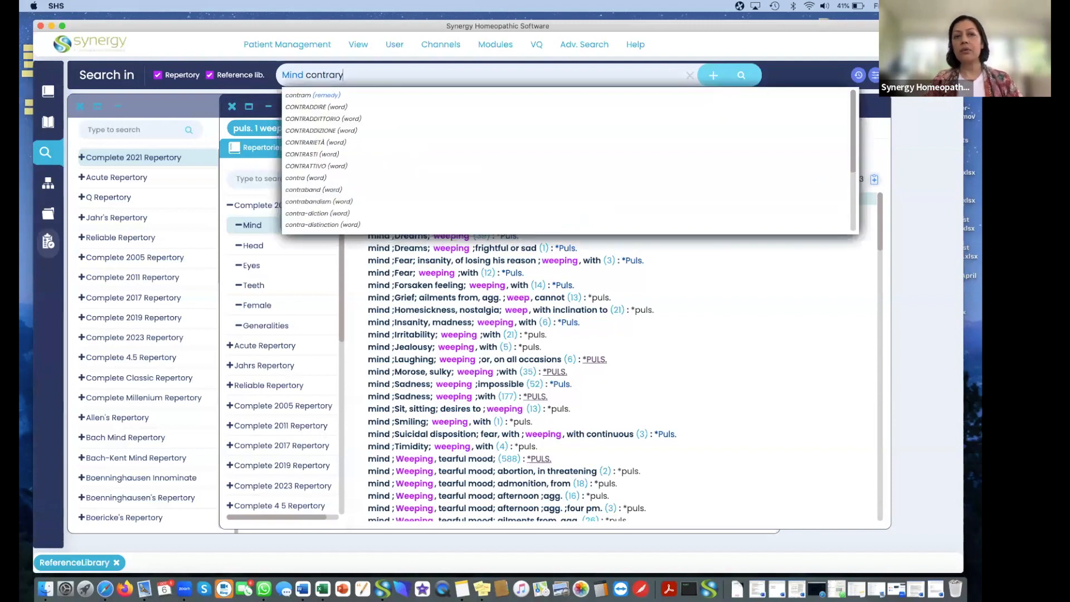